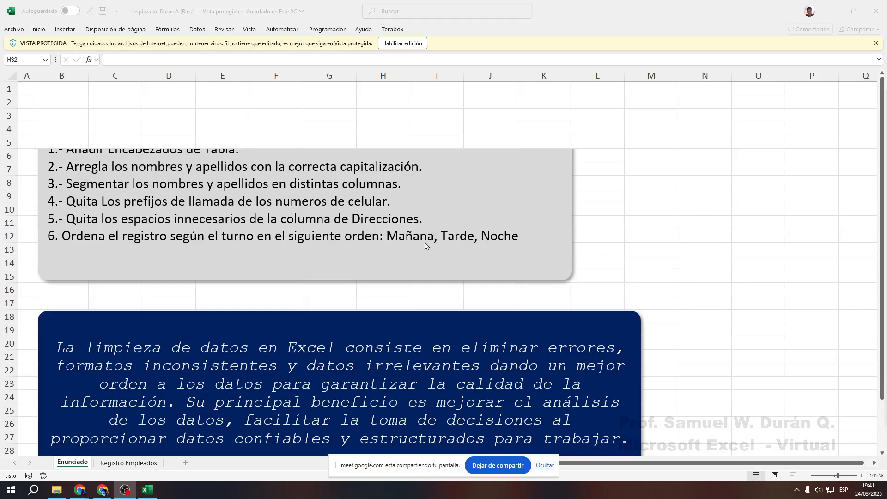
# Point out the Registro Empleados and Enunciado tabs, then open Registro Empleados and enable editing
pyautogui.scroll(-4, 428, 250)
pyautogui.scroll(4, 431, 254)
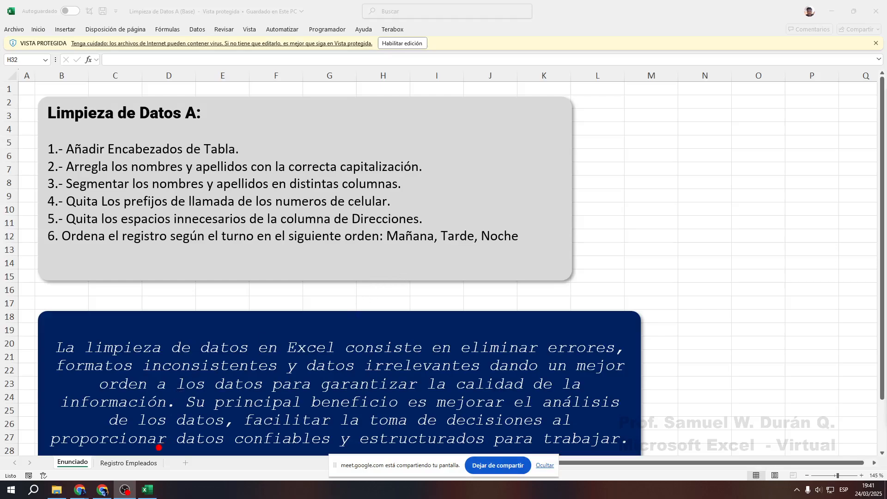
pyautogui.moveTo(131, 444); pyautogui.dragTo(204, 346)
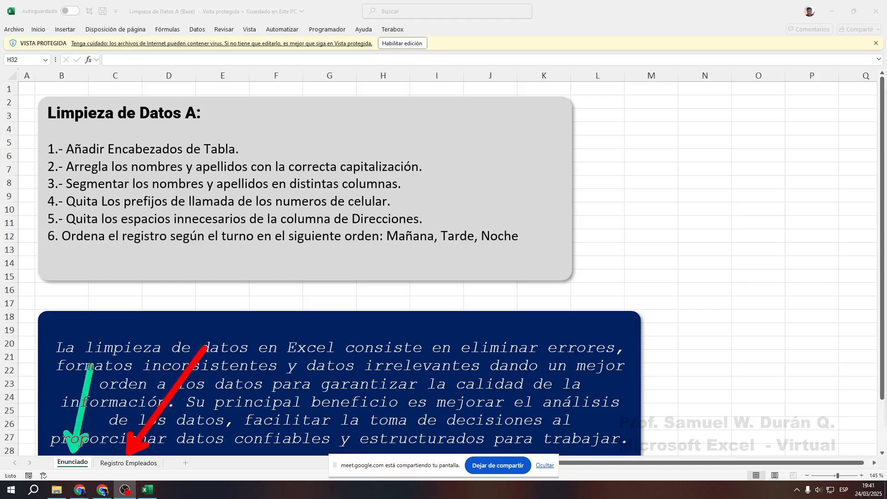
pyautogui.moveTo(72, 450); pyautogui.dragTo(95, 329)
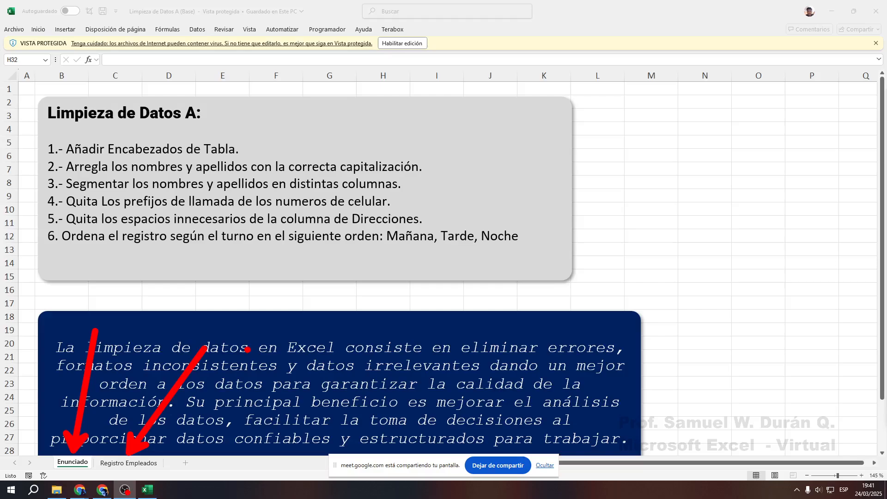
pyautogui.press('Escape')
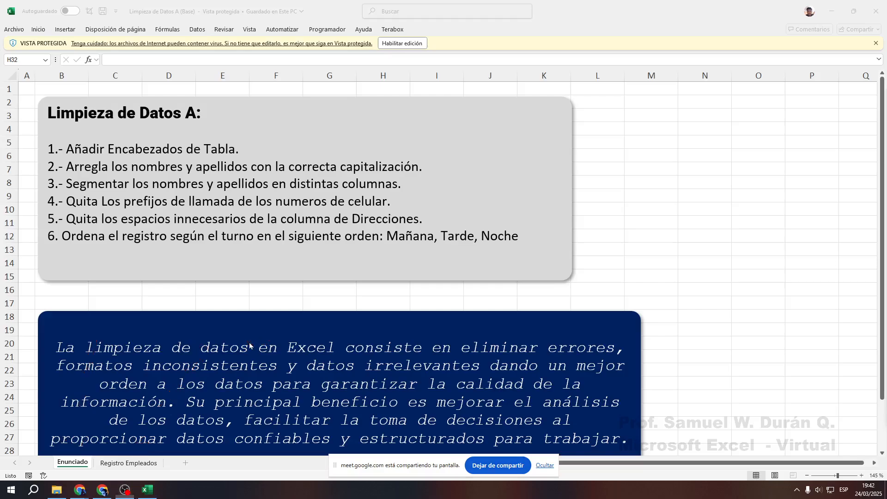
pyautogui.click(126, 464)
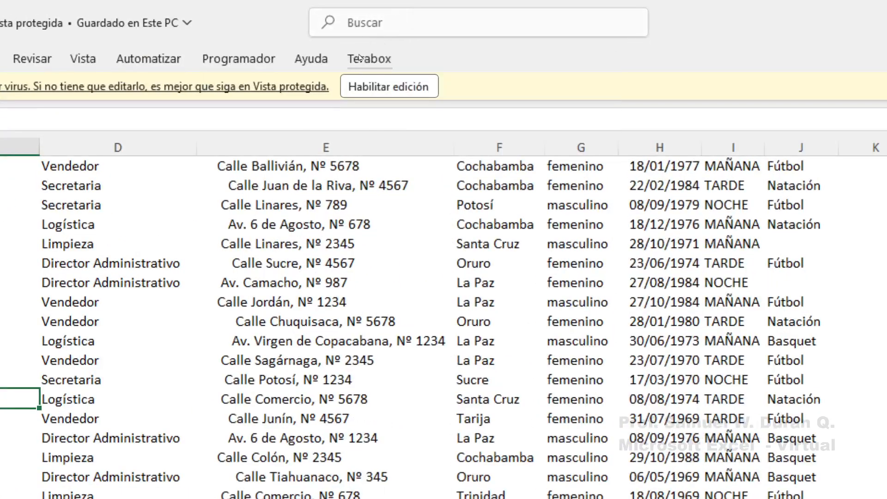
pyautogui.click(396, 88)
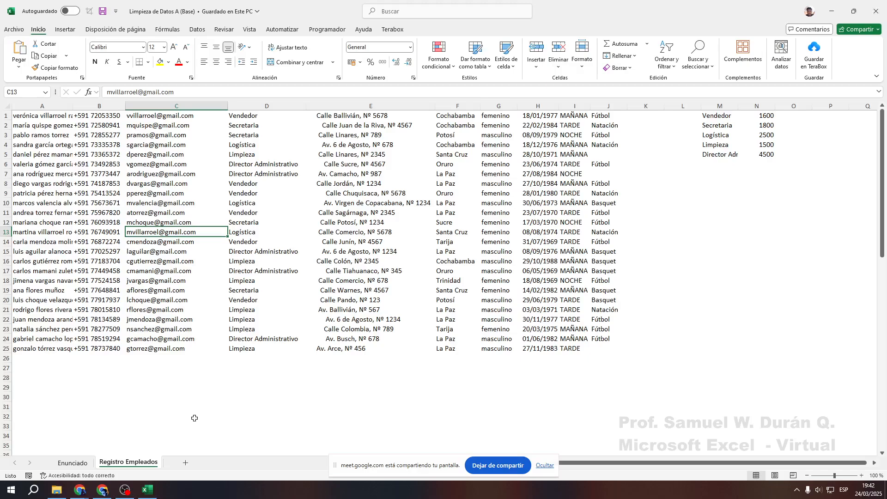
# Return to the Enunciado sheet and scroll down to the sorting-by-shift task and data-cleaning explanation
pyautogui.click(73, 462)
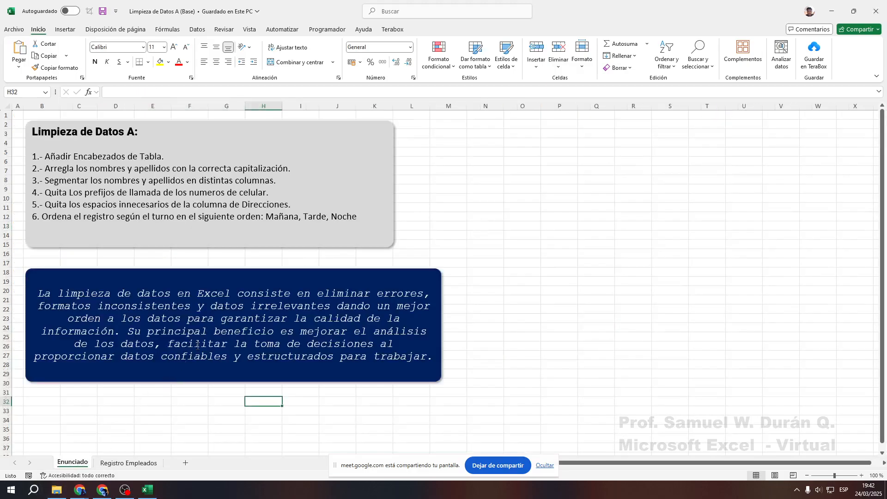
pyautogui.scroll(5, 115, 208)
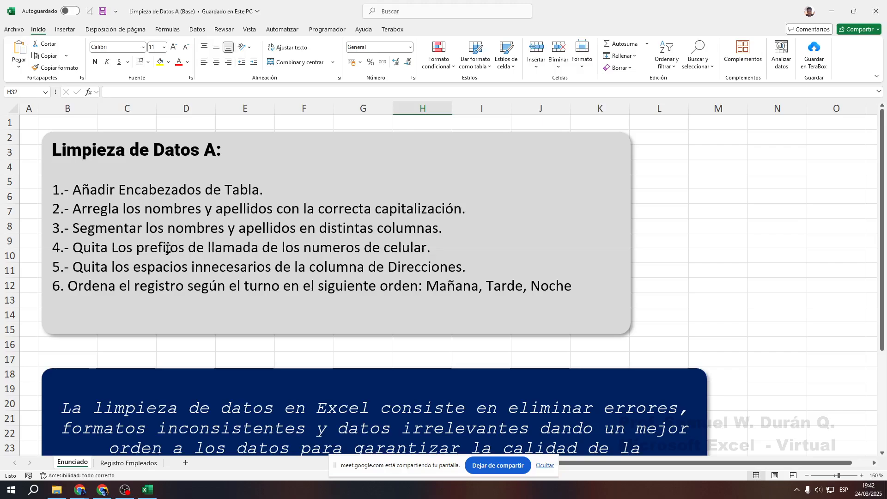
pyautogui.scroll(-1, 169, 247)
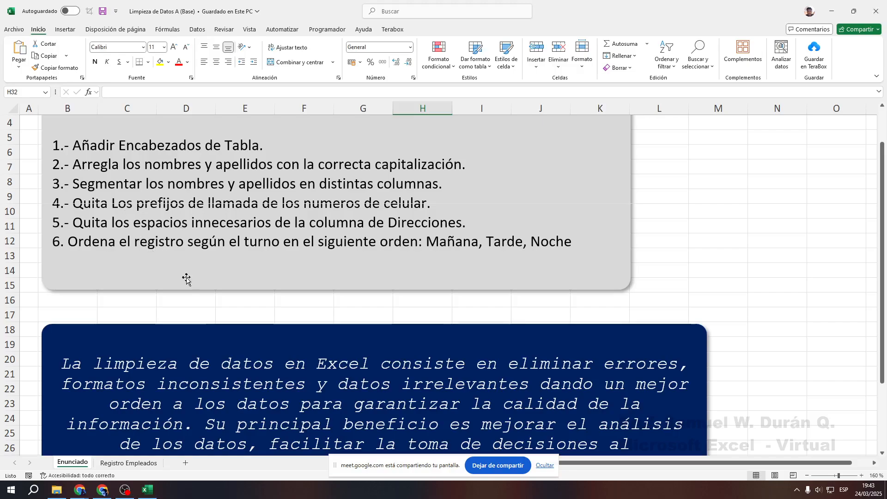
pyautogui.scroll(-1, 222, 283)
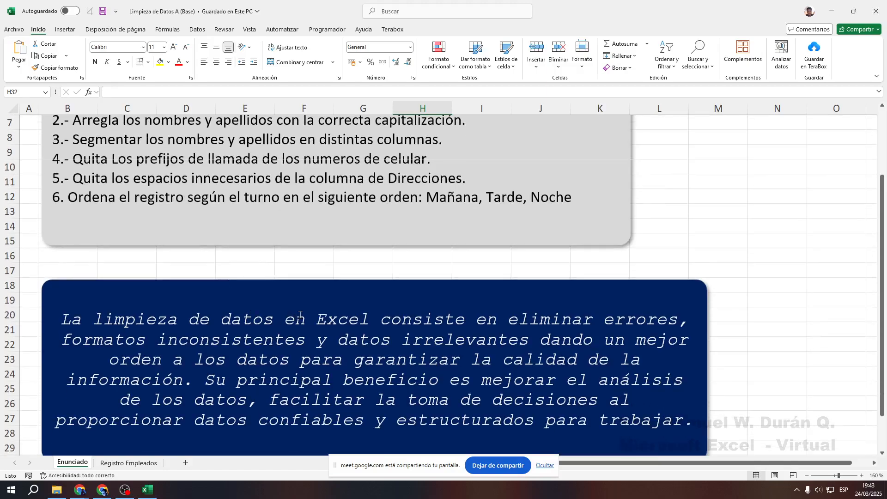
pyautogui.scroll(-1, 301, 315)
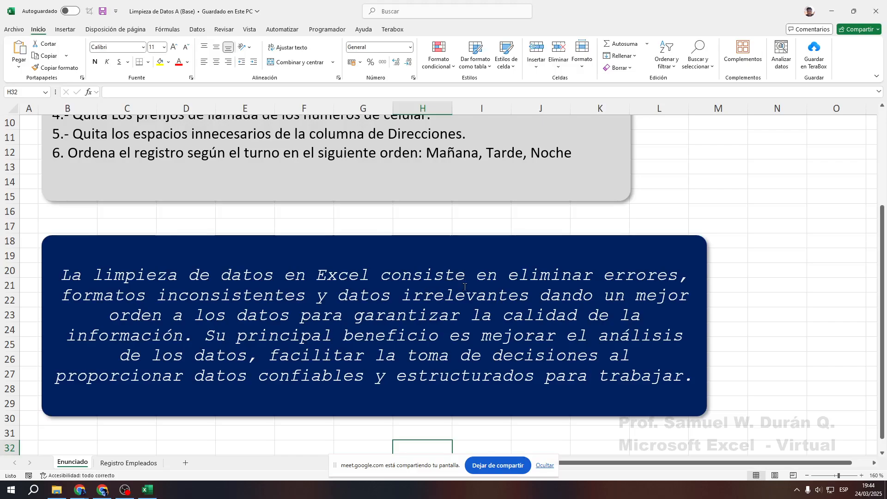
pyautogui.click(129, 463)
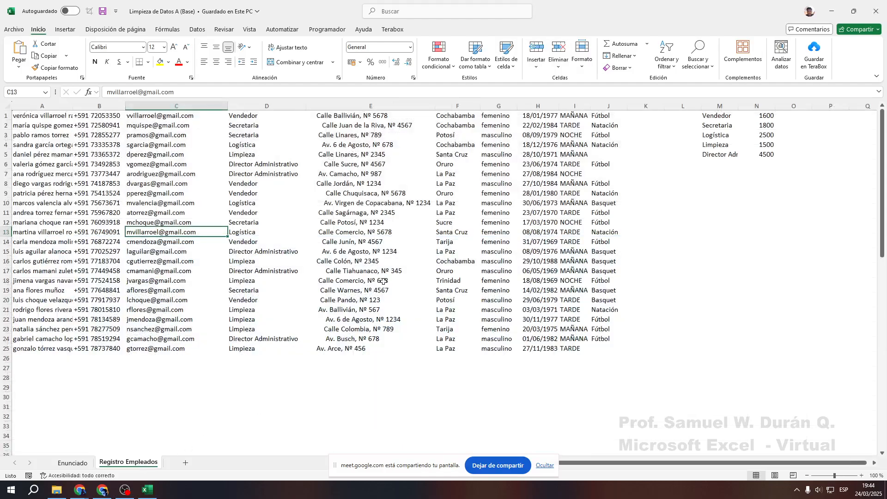
pyautogui.scroll(1, 299, 229)
pyautogui.scroll(-1, 299, 229)
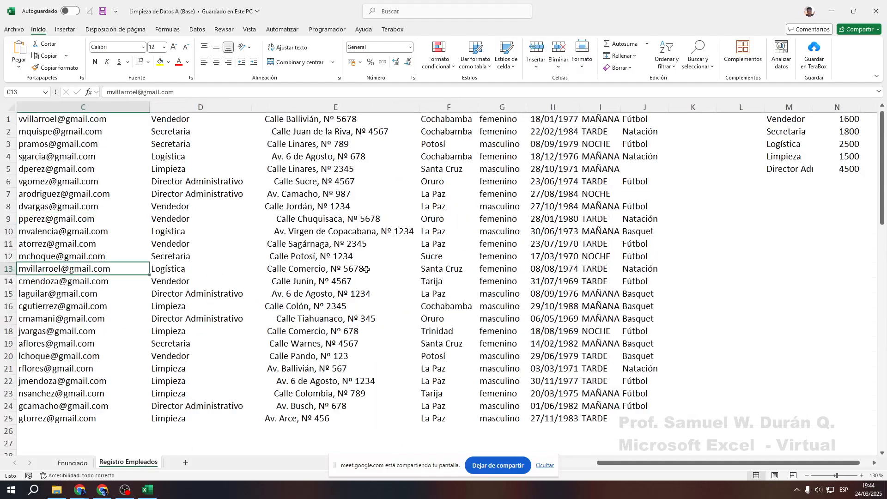
pyautogui.scroll(2, 523, 425)
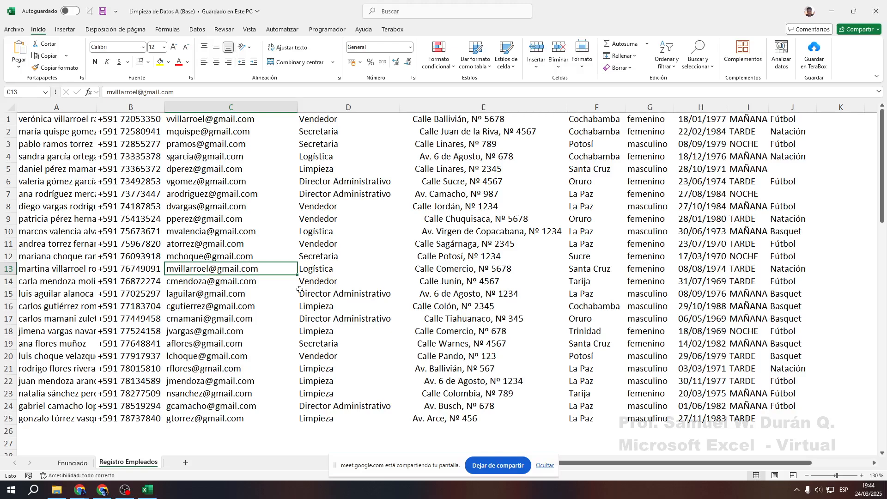
pyautogui.click(72, 462)
pyautogui.scroll(3, 221, 309)
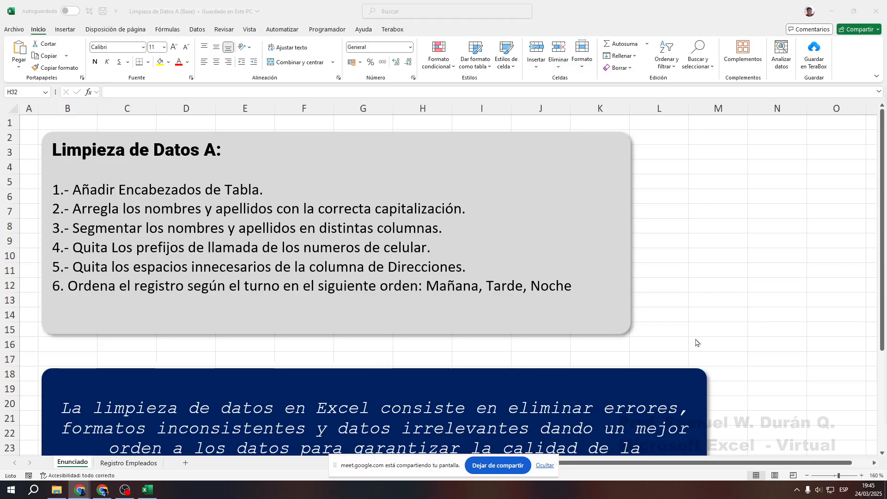
# Scroll the Enunciado instructions, then switch tabs and settle on the Registro Empleados employee table
pyautogui.scroll(-2, 473, 293)
pyautogui.scroll(2, 475, 293)
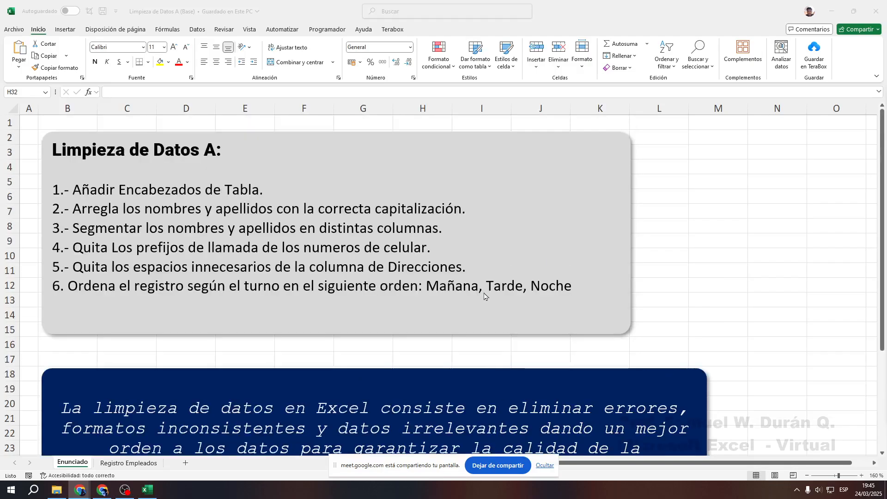
pyautogui.scroll(-2, 485, 296)
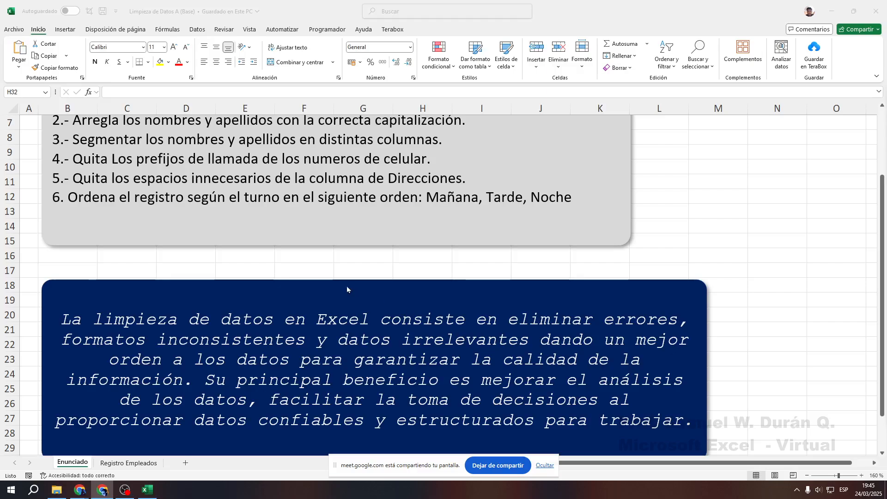
pyautogui.scroll(2, 347, 289)
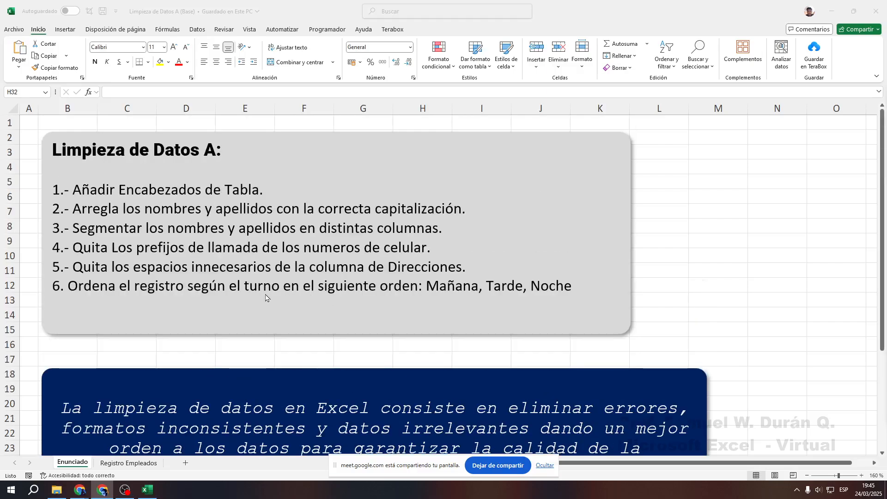
pyautogui.click(133, 466)
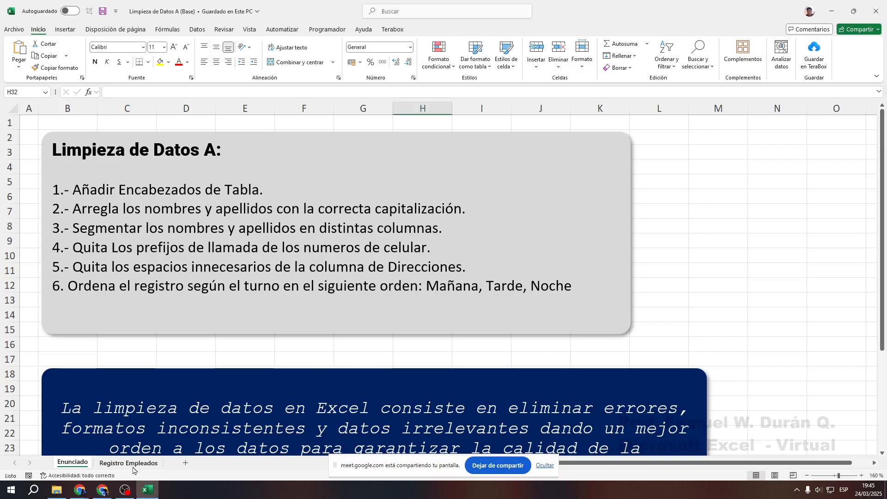
pyautogui.click(131, 464)
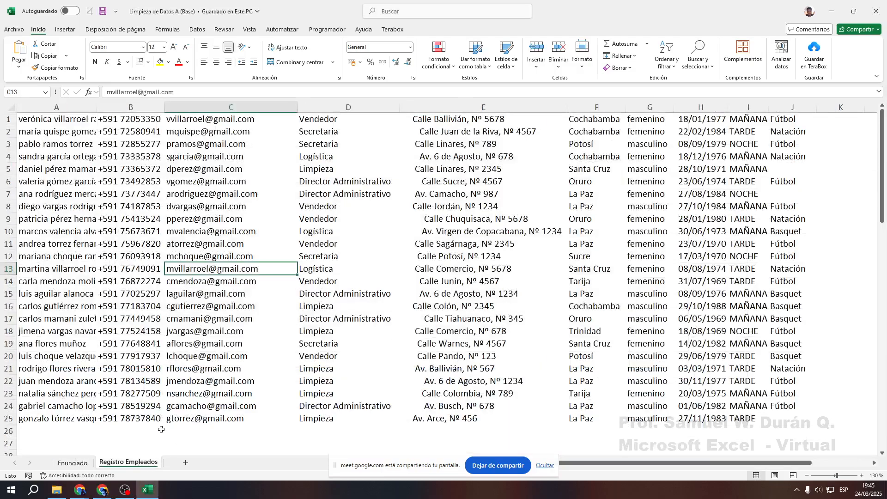
pyautogui.click(73, 463)
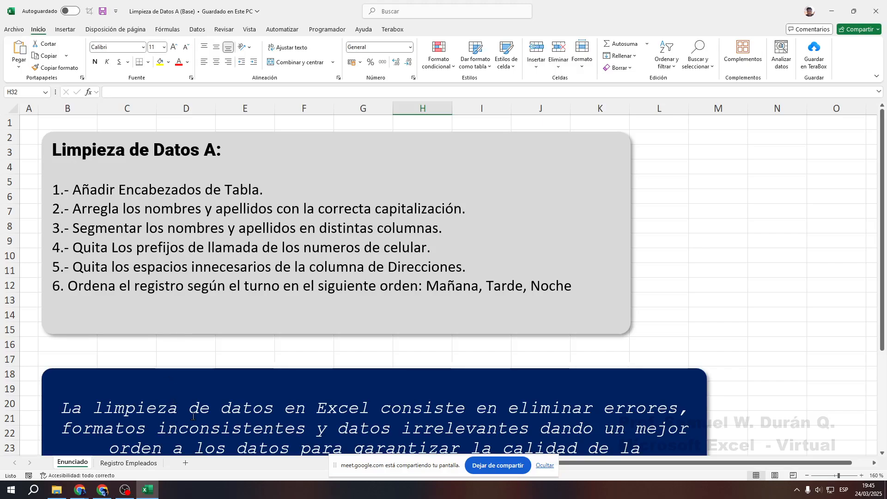
pyautogui.click(129, 463)
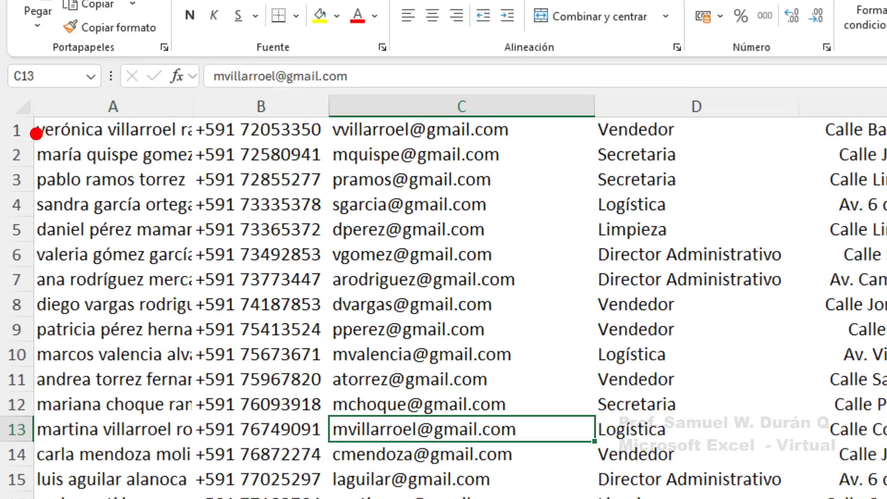
pyautogui.moveTo(76, 130); pyautogui.dragTo(284, 130)
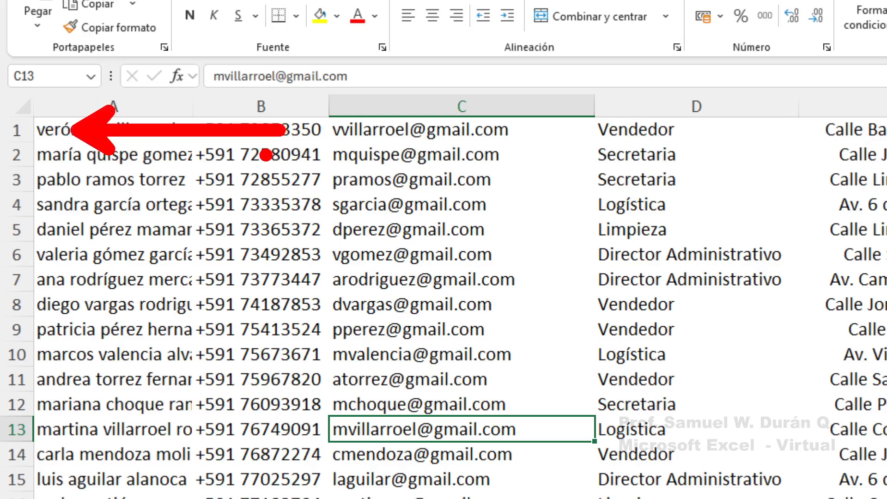
pyautogui.press('Escape')
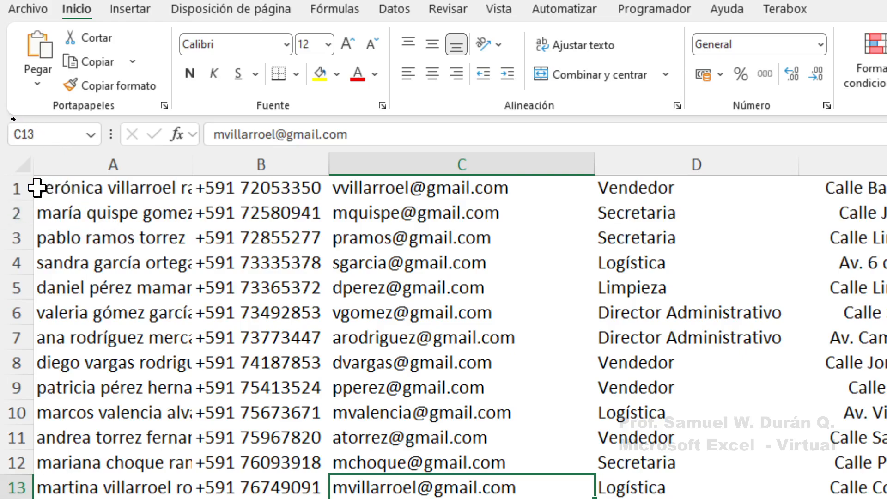
# Insert an empty row above the first employee record for headers
pyautogui.click(9, 188)
pyautogui.rightClick(17, 190)
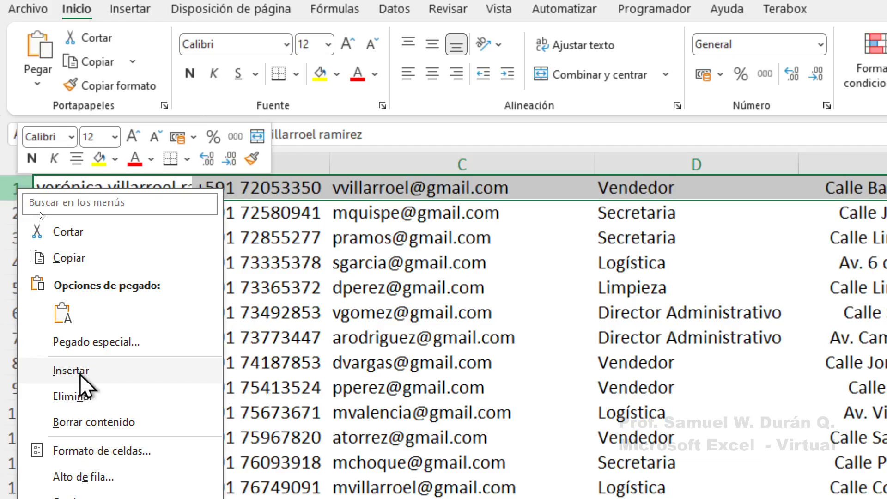
pyautogui.click(83, 388)
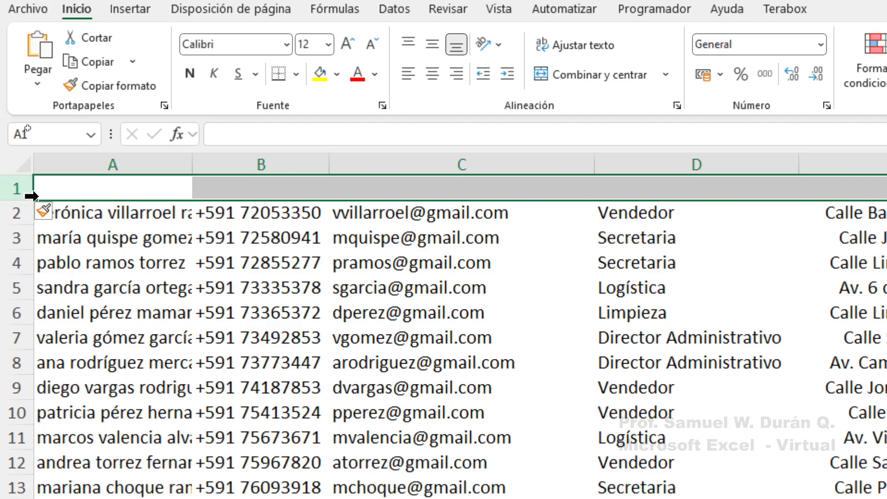
# Undo the inserted row so the data starts in row 1, and select cell A1
pyautogui.click(86, 221)
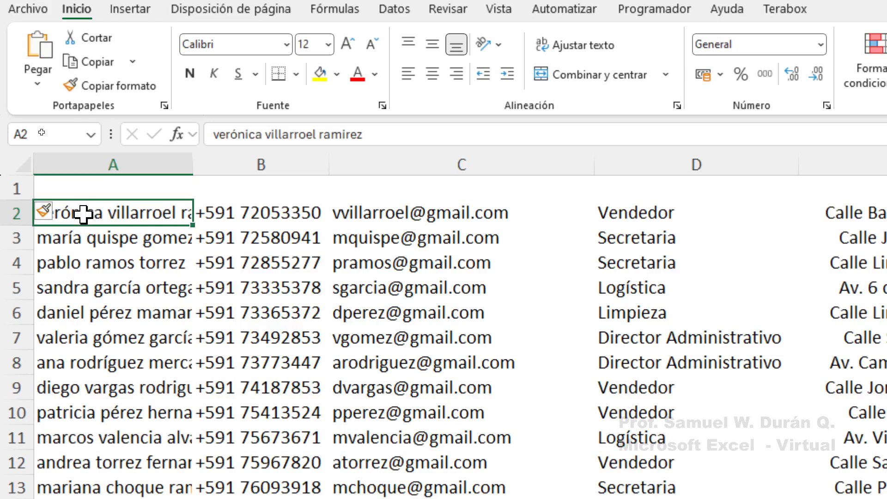
pyautogui.hotkey('ctrl', 'z')
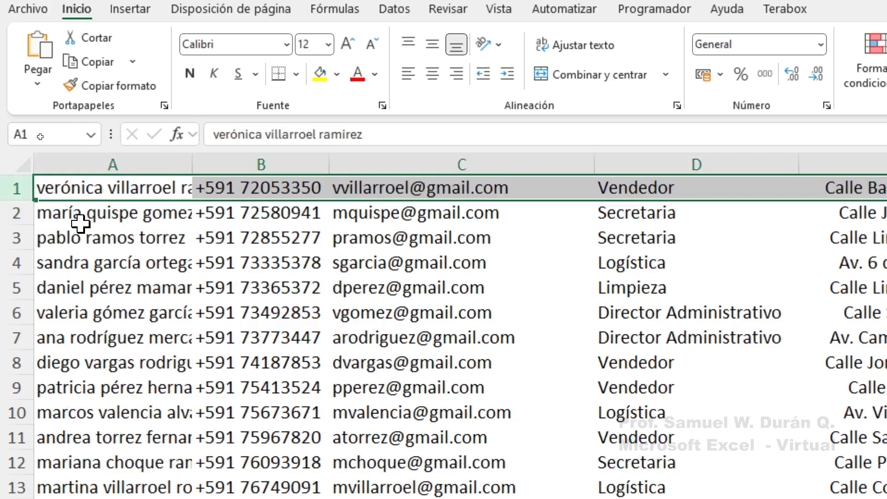
pyautogui.click(168, 236)
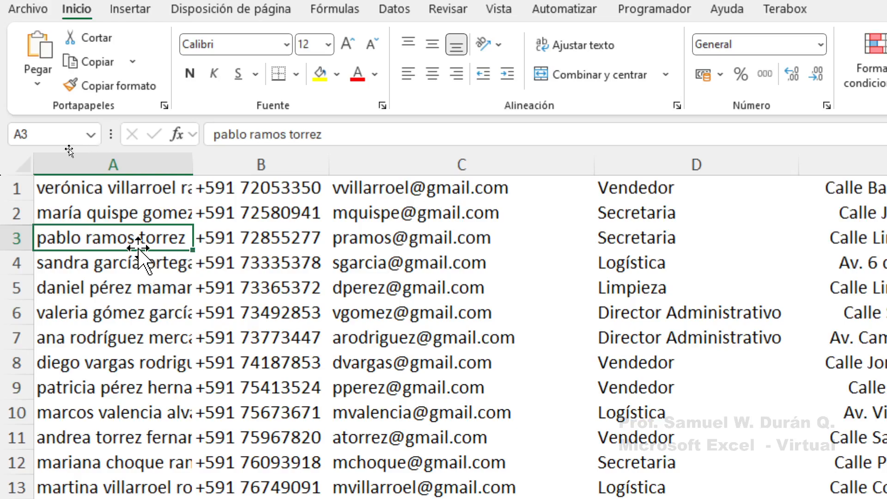
pyautogui.click(149, 192)
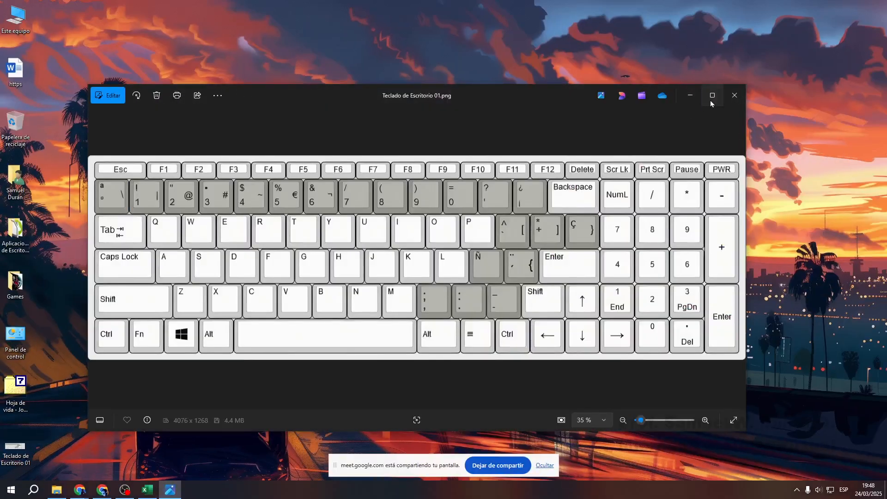
# Maximize the keyboard image and mark Ctrl and keypad + with red boxes and an arrow
pyautogui.click(711, 97)
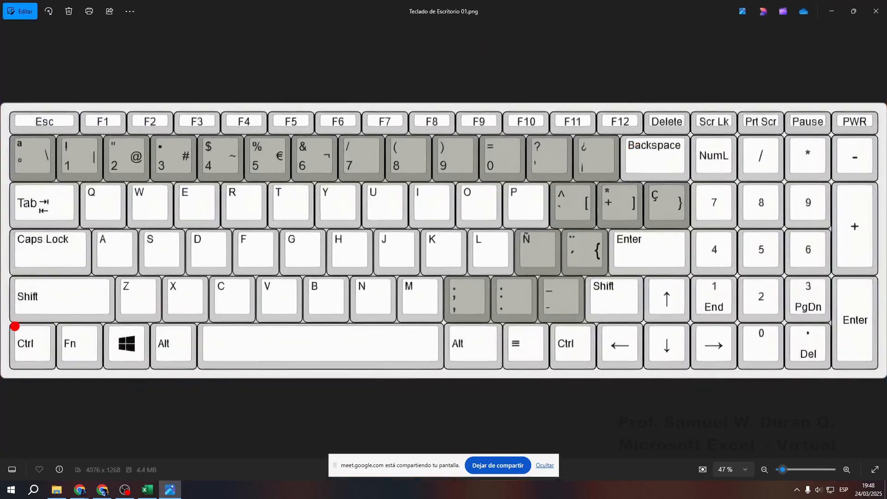
pyautogui.moveTo(2, 317); pyautogui.dragTo(61, 378)
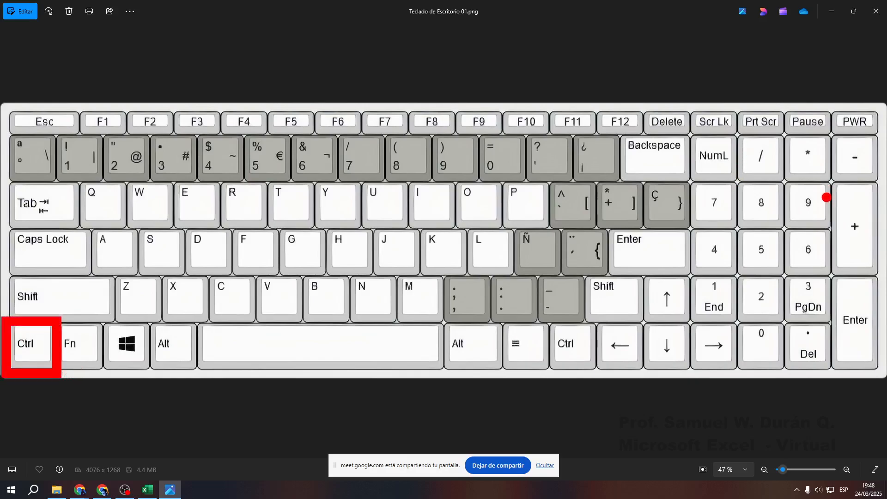
pyautogui.moveTo(822, 173); pyautogui.dragTo(882, 284)
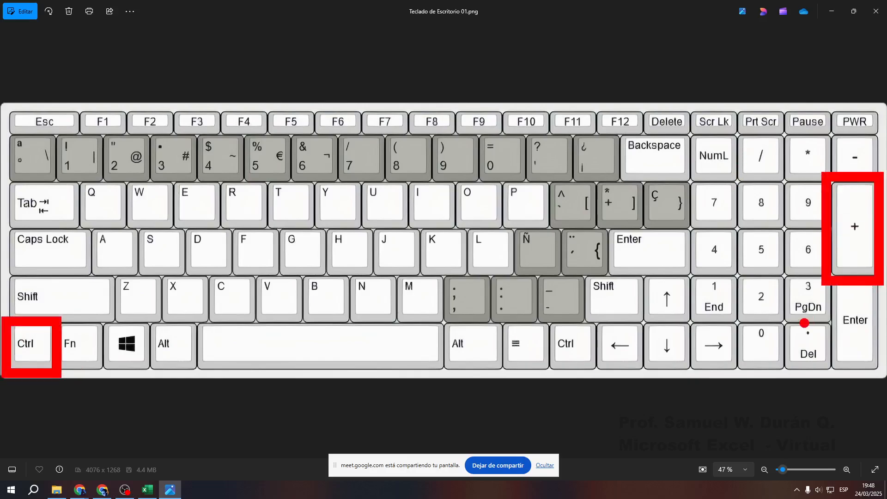
pyautogui.moveTo(803, 254)
pyautogui.mouseDown()
pyautogui.moveTo(75, 391)
pyautogui.moveTo(70, 349)
pyautogui.mouseUp()
# Caption the keyboard 'Para insertar nueva fila / columna' in green text
pyautogui.press('b')
pyautogui.press('t')
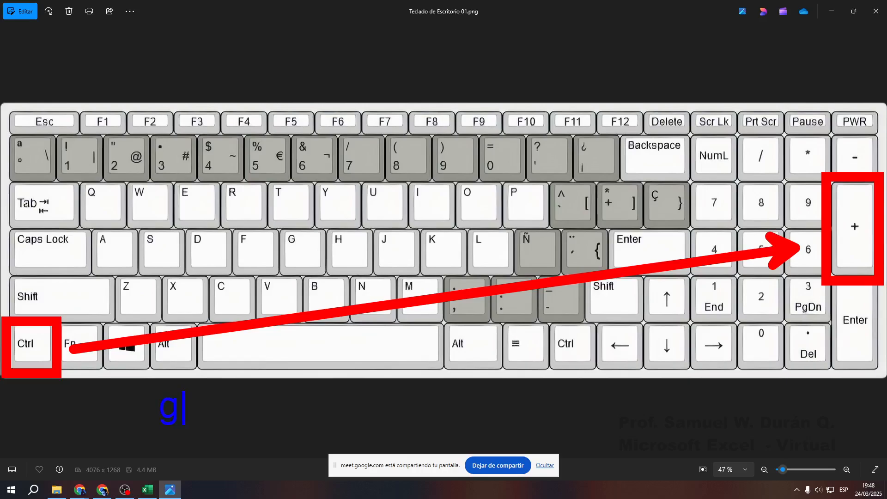
pyautogui.press('g')
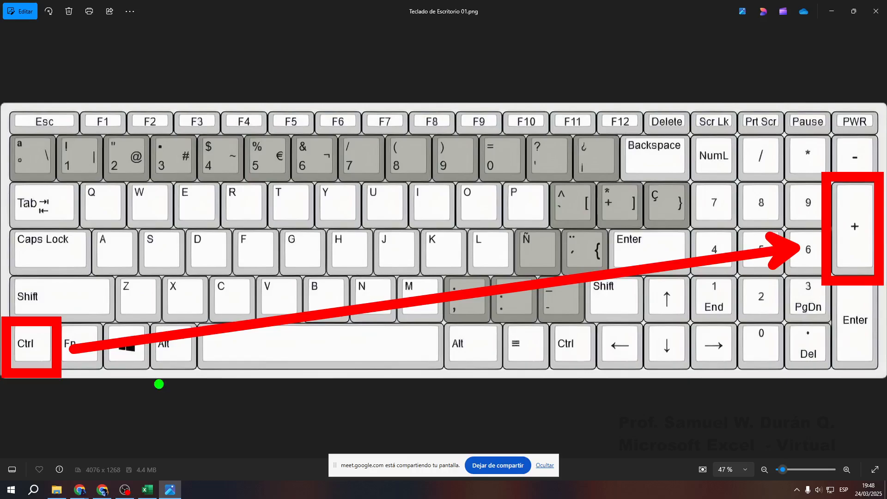
pyautogui.write('tPa')
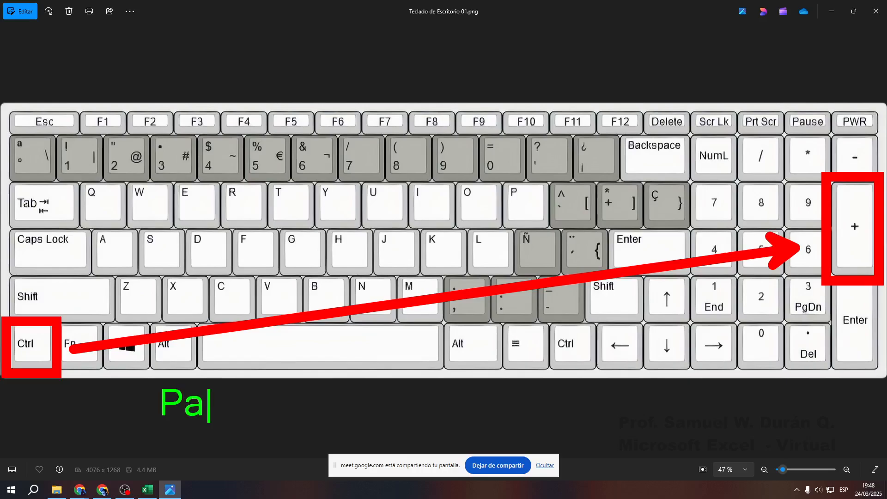
pyautogui.write('ra insertar nueva fila')
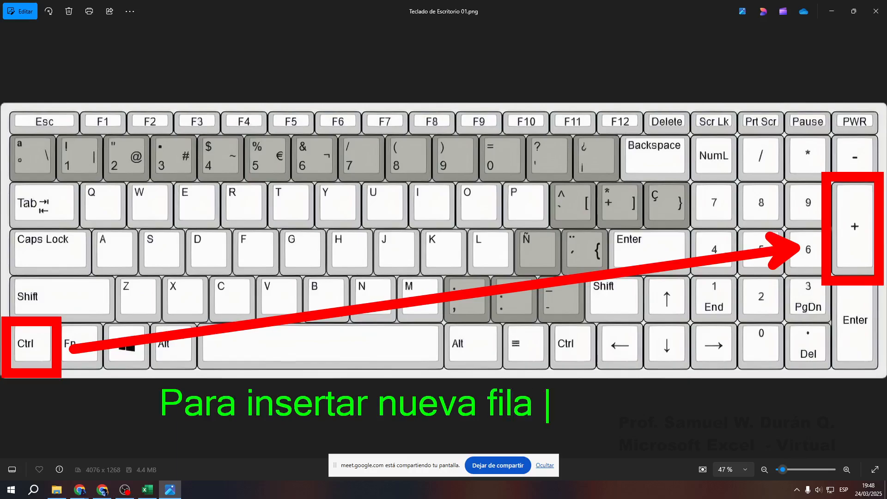
pyautogui.write(' (')
pyautogui.press('BackSpace')
pyautogui.write('/ columna')
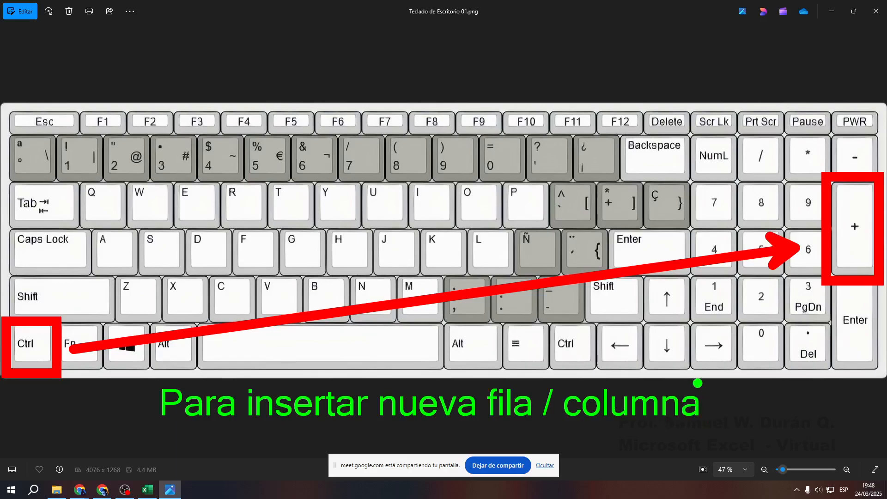
# Save the annotated keyboard screen as an image named c2
pyautogui.hotkey('ctrl', 's')
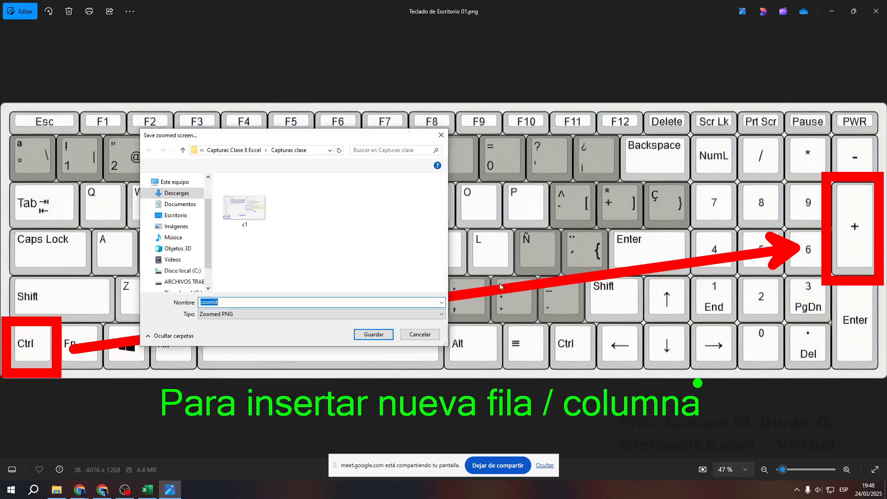
pyautogui.write('c2')
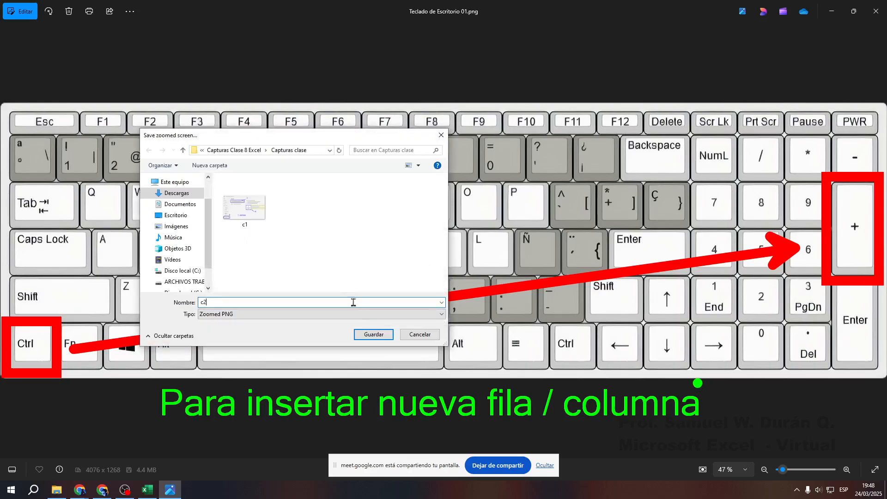
pyautogui.click(371, 336)
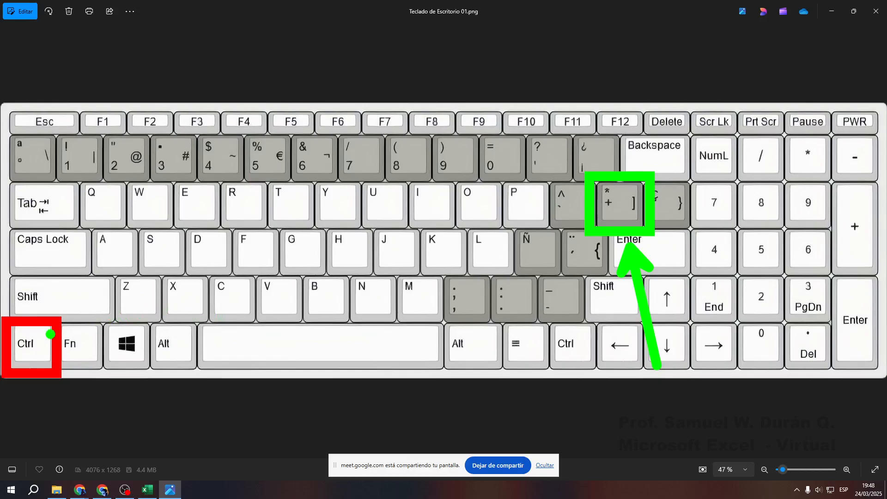
# Draw green arrows linking Ctrl to the + key, then undo the green annotations
pyautogui.moveTo(577, 218)
pyautogui.mouseDown()
pyautogui.moveTo(126, 308)
pyautogui.moveTo(64, 340)
pyautogui.mouseUp()
pyautogui.moveTo(581, 167)
pyautogui.mouseDown()
pyautogui.moveTo(660, 216)
pyautogui.moveTo(652, 232)
pyautogui.mouseUp()
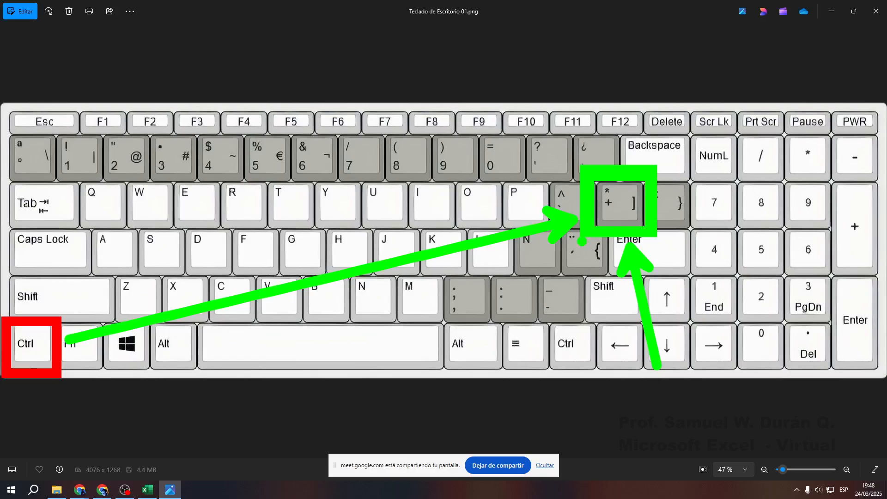
pyautogui.hotkey('ctrl', 'z')
pyautogui.hotkey('ctrl', 'z')
pyautogui.hotkey('ctrl', 'z')
pyautogui.hotkey('ctrl', 'z')
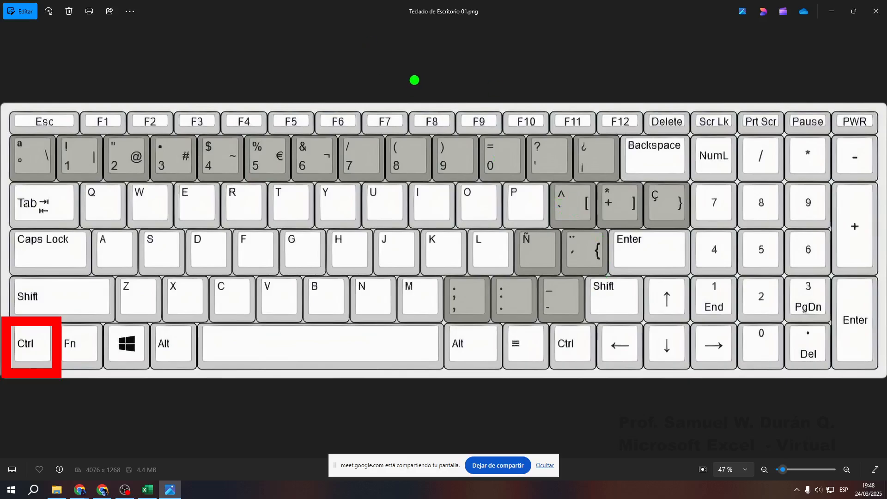
# Add a green ESPAÑOL label above the keyboard and frame the Ñ key in green
pyautogui.press('b')
pyautogui.press('t')
pyautogui.press('g')
pyautogui.press('t')
pyautogui.write('ES')
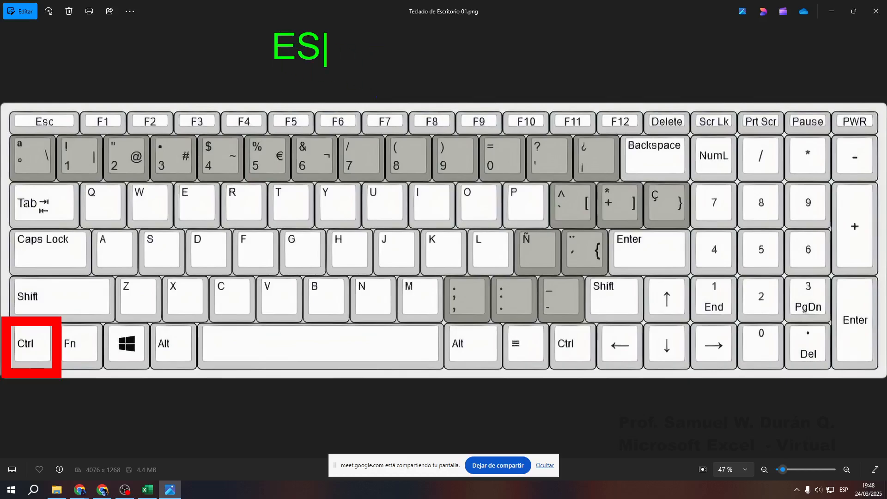
pyautogui.write('PAÑOL')
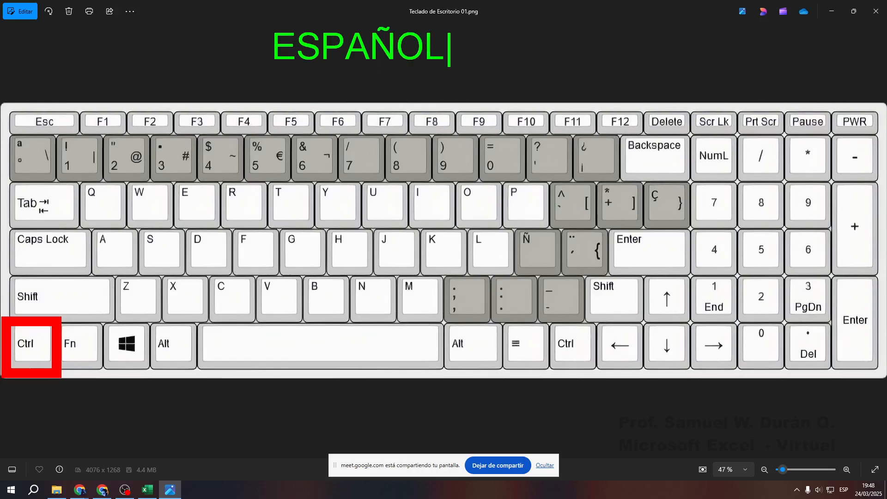
pyautogui.press('Escape')
pyautogui.moveTo(504, 218); pyautogui.dragTo(575, 276)
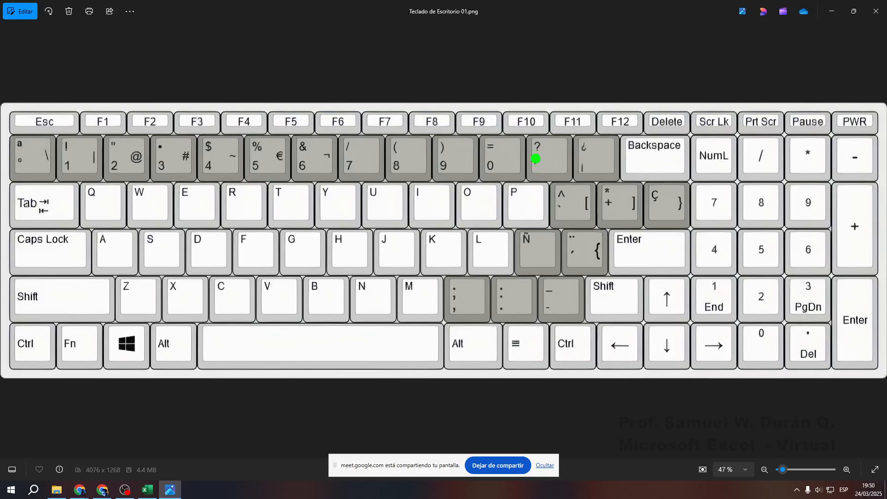
pyautogui.moveTo(517, 128); pyautogui.dragTo(582, 185)
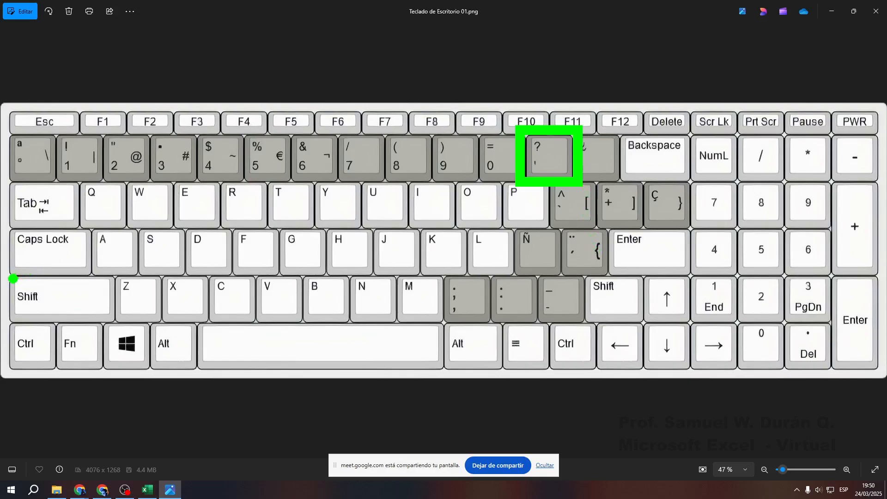
pyautogui.moveTo(5, 272)
pyautogui.mouseDown()
pyautogui.moveTo(115, 311)
pyautogui.moveTo(119, 329)
pyautogui.mouseUp()
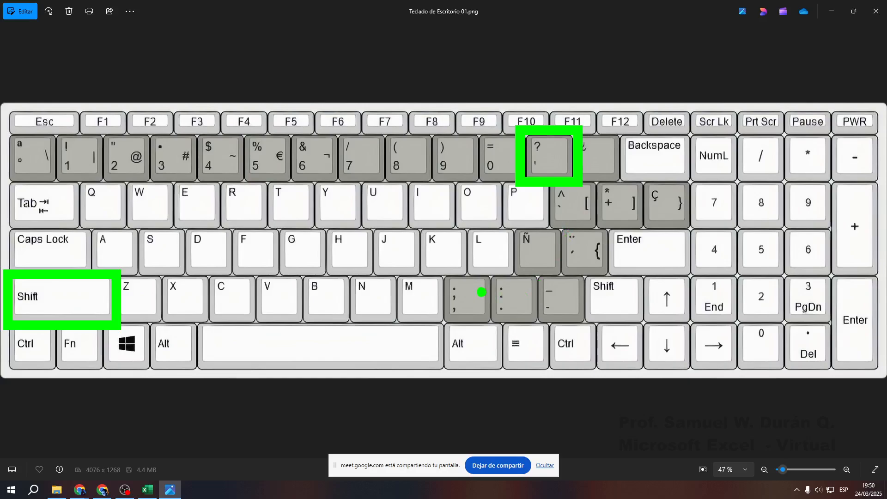
pyautogui.moveTo(432, 273)
pyautogui.mouseDown()
pyautogui.moveTo(502, 333)
pyautogui.moveTo(467, 412)
pyautogui.mouseUp()
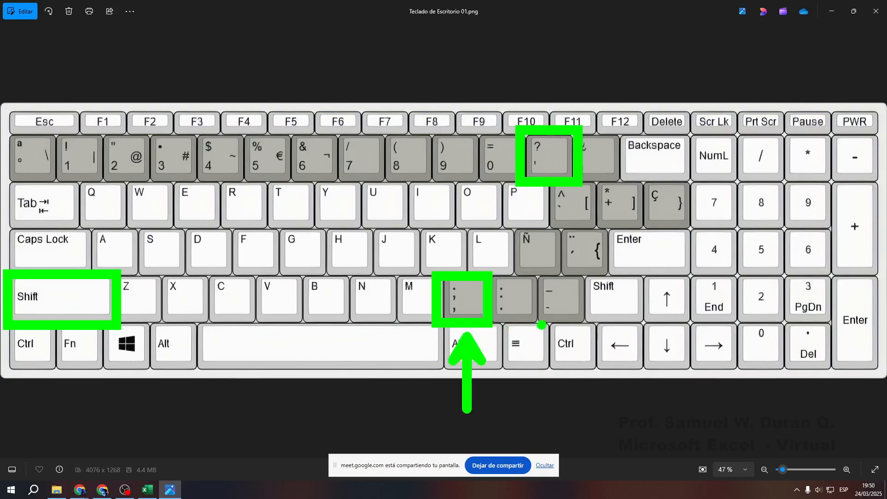
pyautogui.press('b')
pyautogui.moveTo(486, 272)
pyautogui.mouseDown()
pyautogui.moveTo(538, 324)
pyautogui.moveTo(592, 412)
pyautogui.mouseUp()
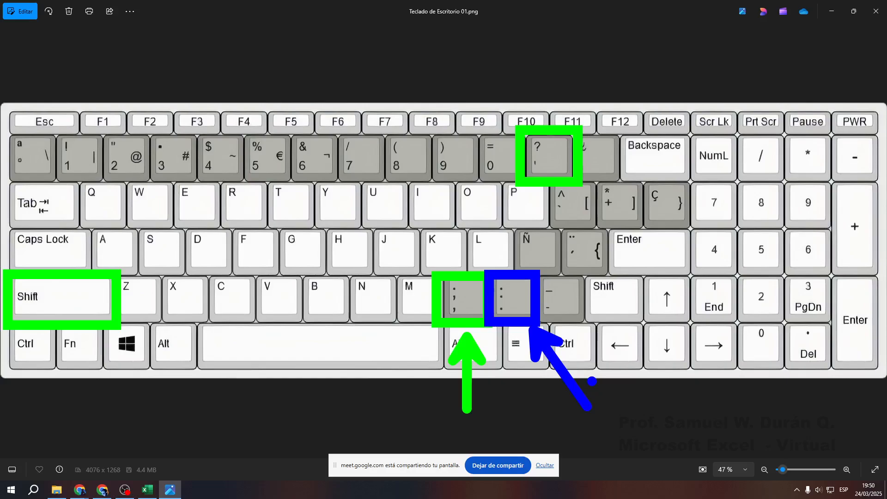
pyautogui.press('Escape')
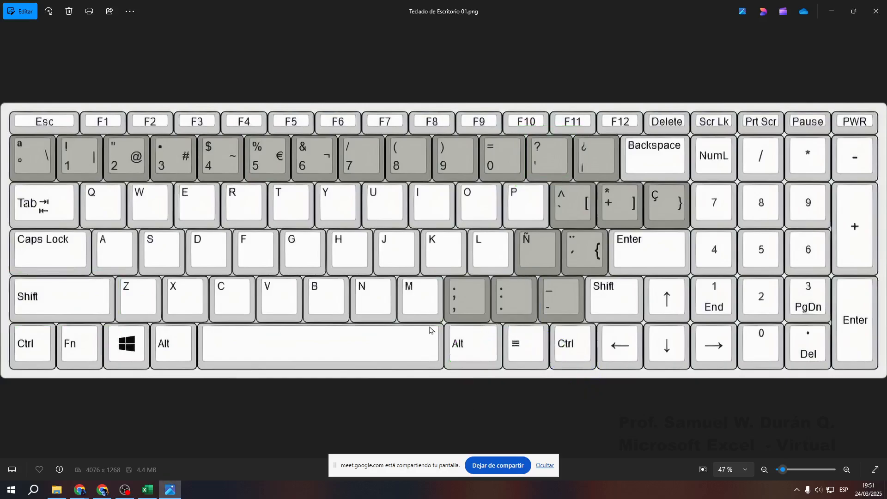
# Bring the Chrome window over the keyboard image and maximize it
pyautogui.click(102, 492)
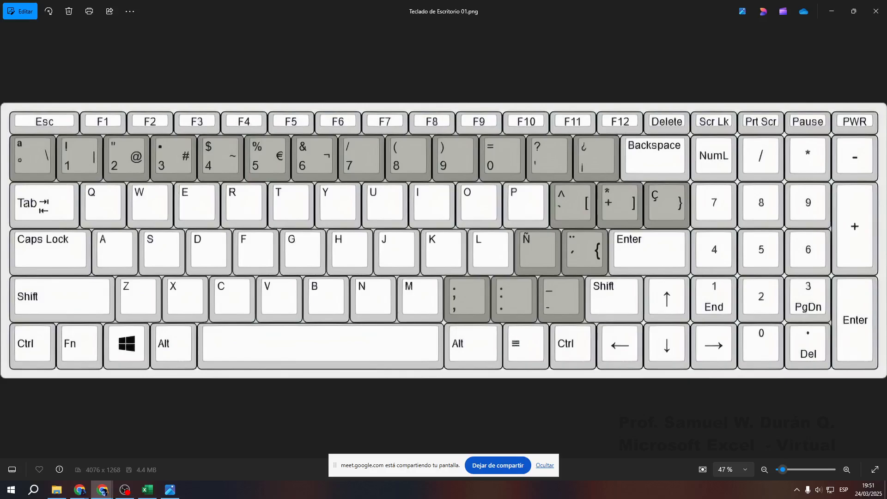
pyautogui.moveTo(886, 153); pyautogui.dragTo(314, 80)
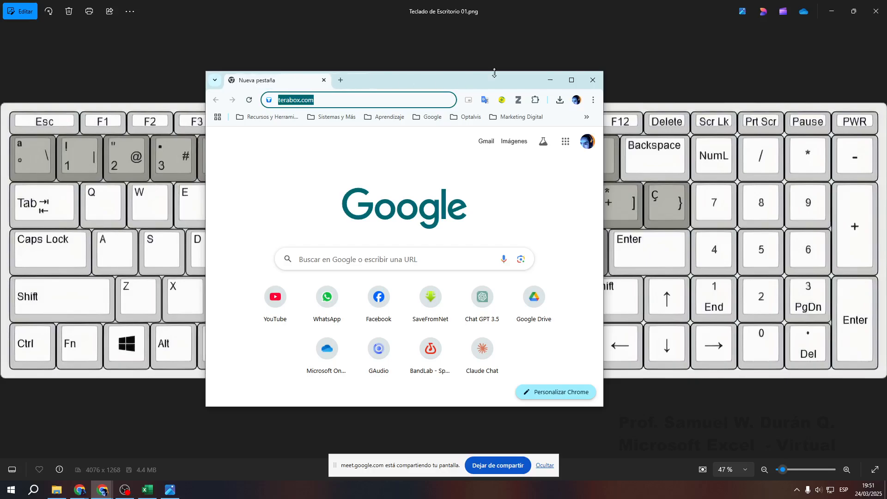
pyautogui.doubleClick(492, 80)
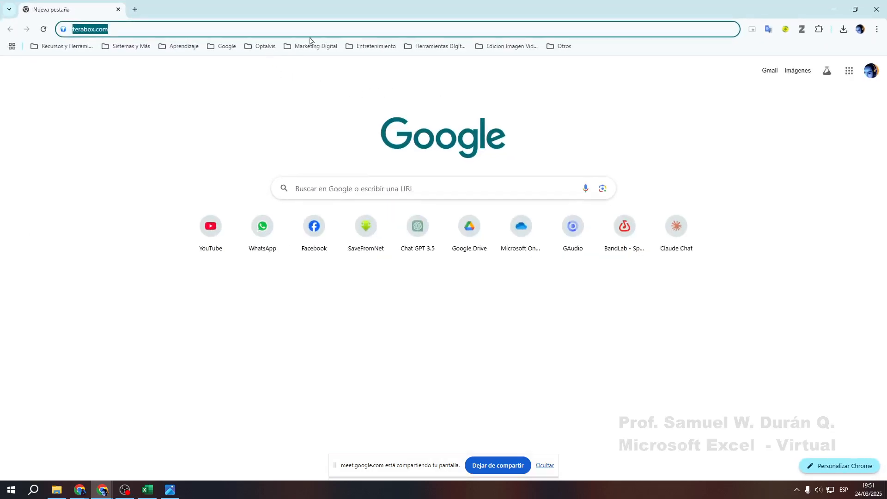
# Search Google for KEYBOARD LAPTOP
pyautogui.write('KEYBO')
pyautogui.write('ARD')
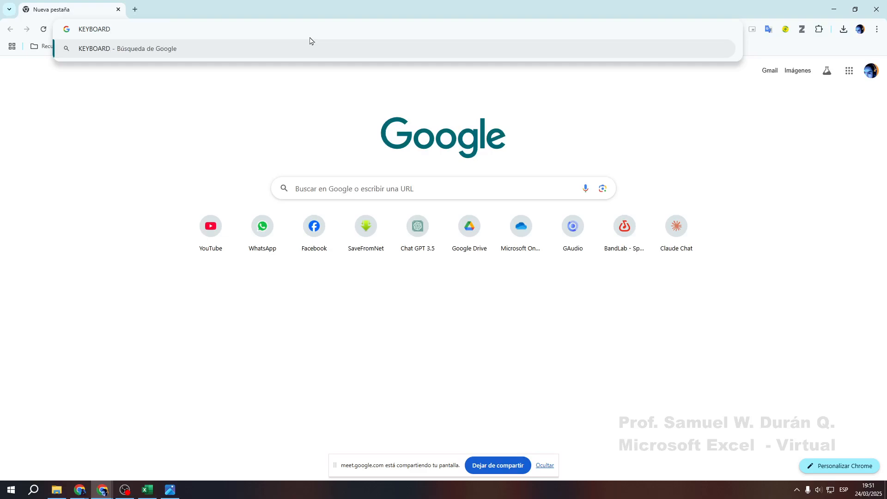
pyautogui.write(' LAPTOP')
pyautogui.press('Return')
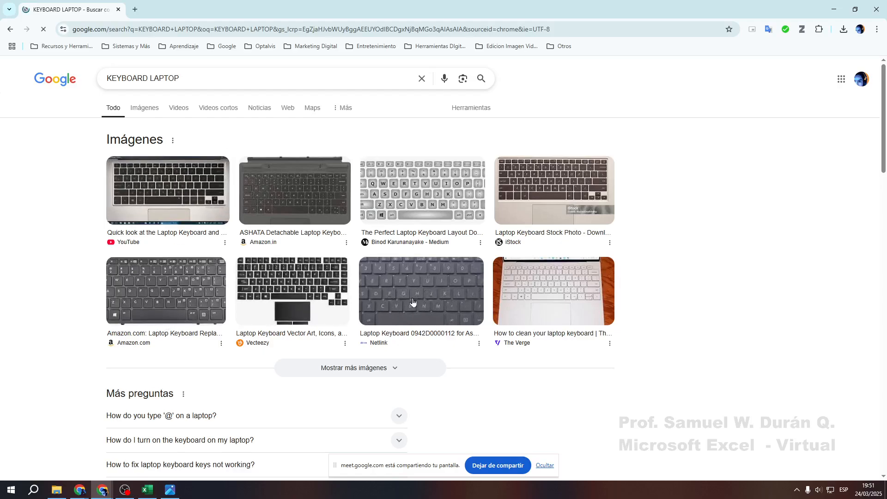
# Preview the Vecteezy keyboard image in Google Images and open its source page in a new tab
pyautogui.click(149, 107)
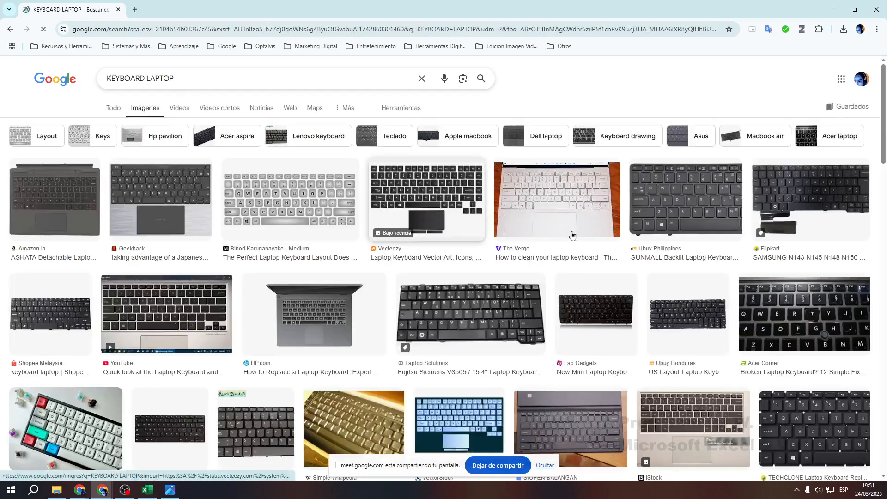
pyautogui.click(701, 202)
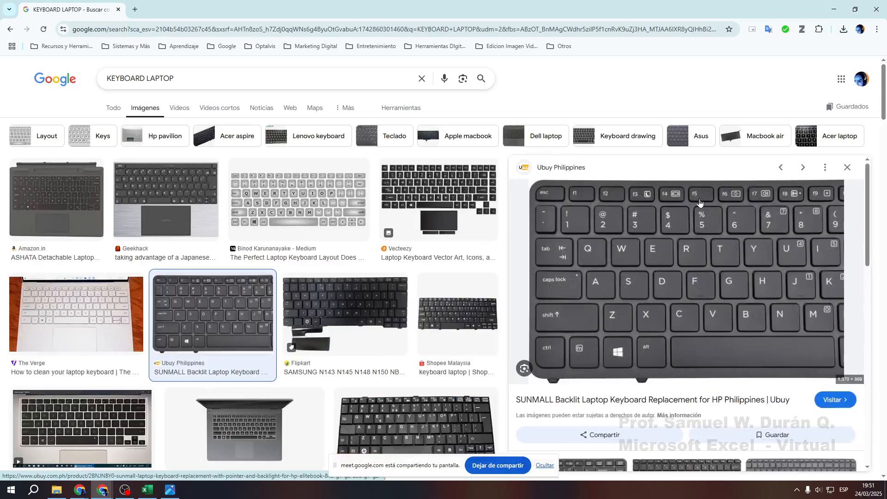
pyautogui.click(440, 189)
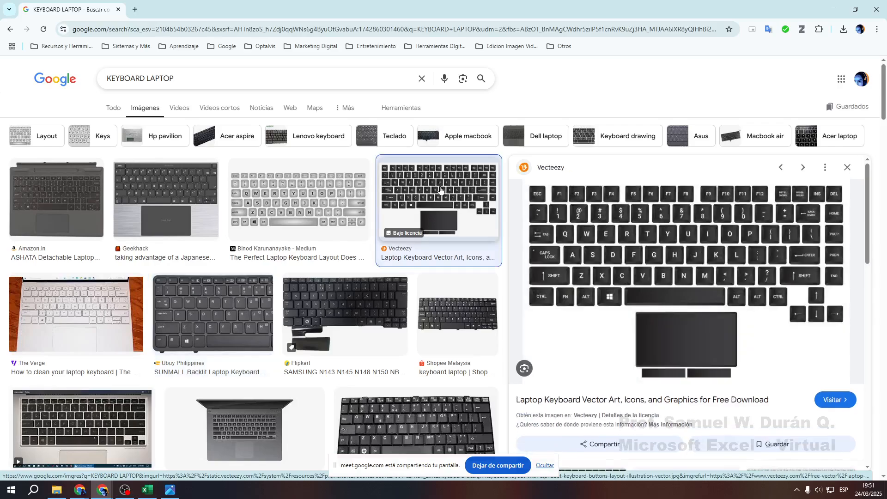
pyautogui.click(668, 254)
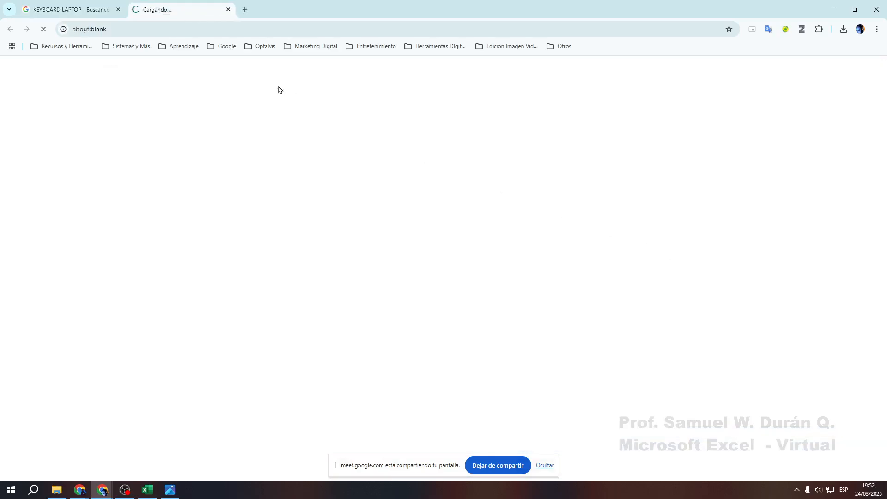
pyautogui.click(73, 13)
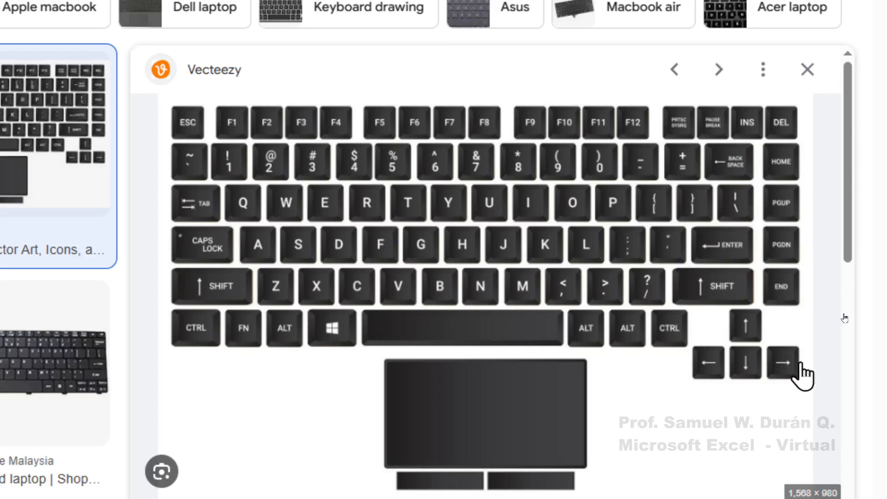
# Mark the ; key with a blue box and arrow, then the 0 key with a green box and arrow
pyautogui.hotkey('ctrl', '2')
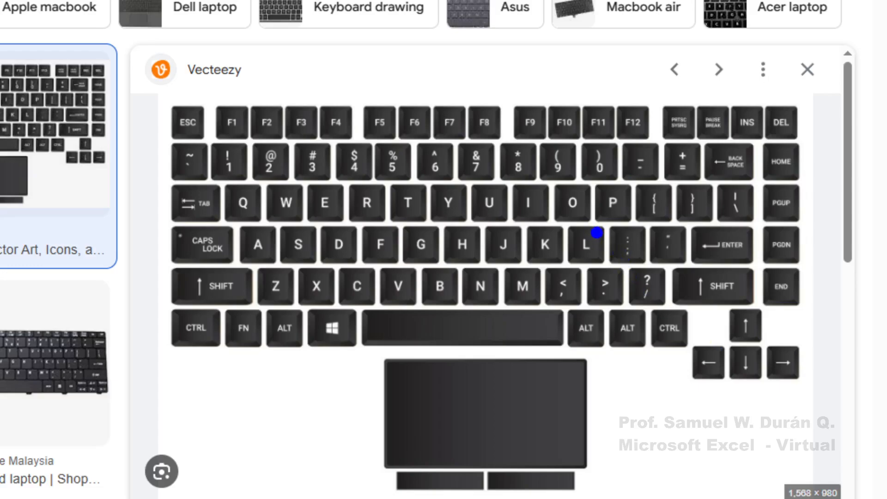
pyautogui.moveTo(603, 221)
pyautogui.mouseDown()
pyautogui.moveTo(648, 268)
pyautogui.moveTo(658, 416)
pyautogui.mouseUp()
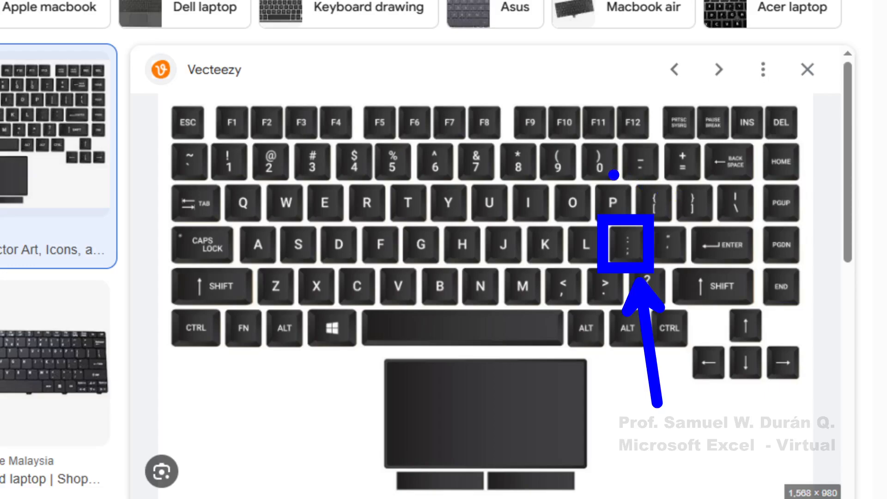
pyautogui.press('g')
pyautogui.moveTo(571, 135); pyautogui.dragTo(622, 188)
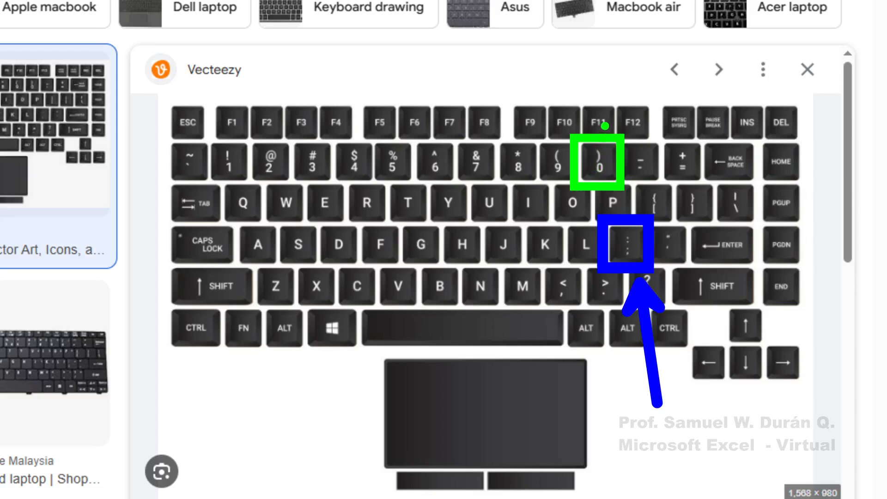
pyautogui.moveTo(595, 130); pyautogui.dragTo(636, 47)
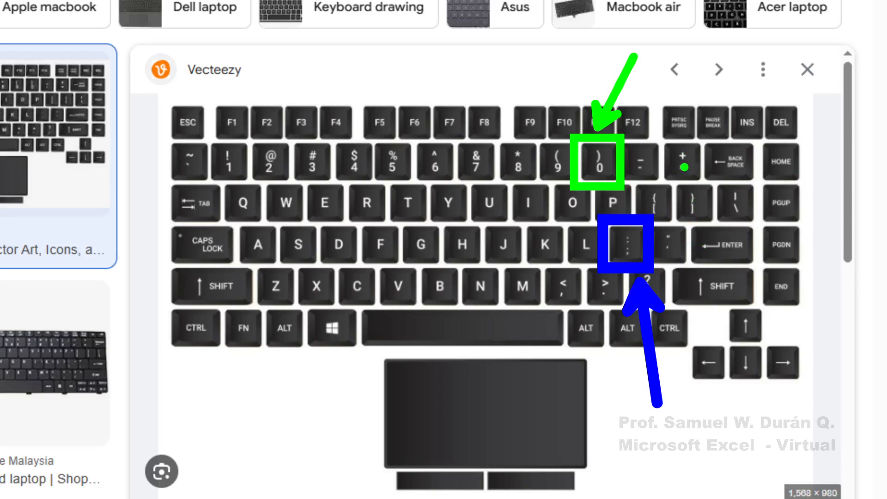
# Box the + = key and add three more arrows at the 0 key, then erase all markings
pyautogui.press('p')
pyautogui.moveTo(653, 134); pyautogui.dragTo(710, 180)
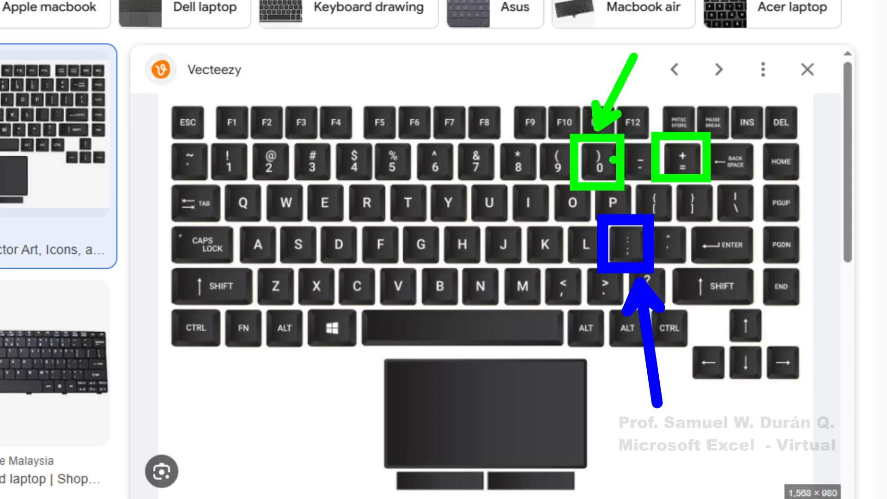
pyautogui.moveTo(611, 153); pyautogui.dragTo(685, 98)
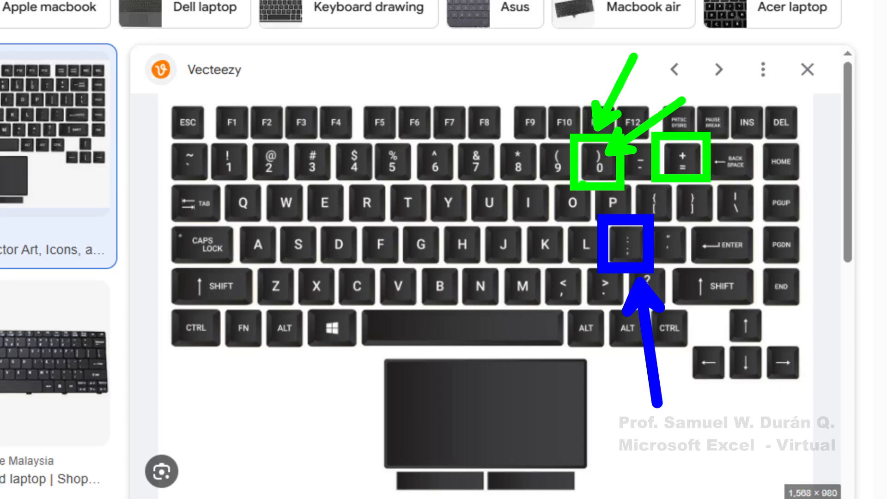
pyautogui.moveTo(586, 178); pyautogui.dragTo(520, 227)
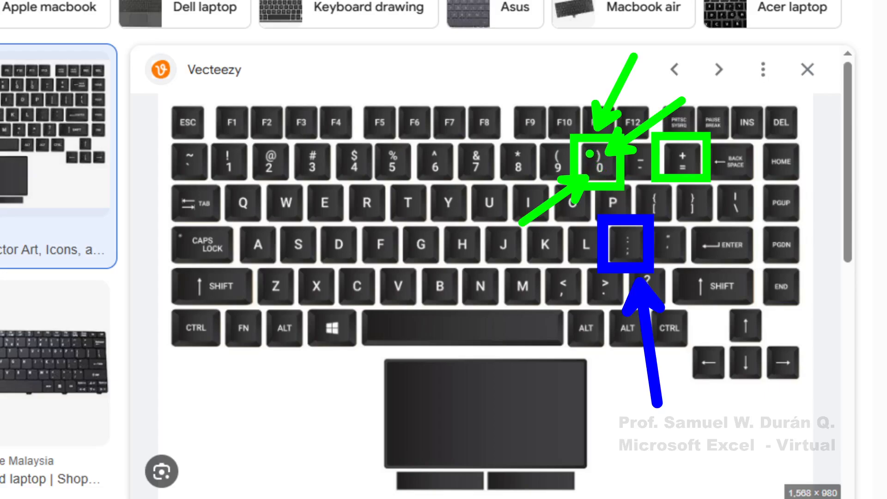
pyautogui.moveTo(593, 155); pyautogui.dragTo(514, 96)
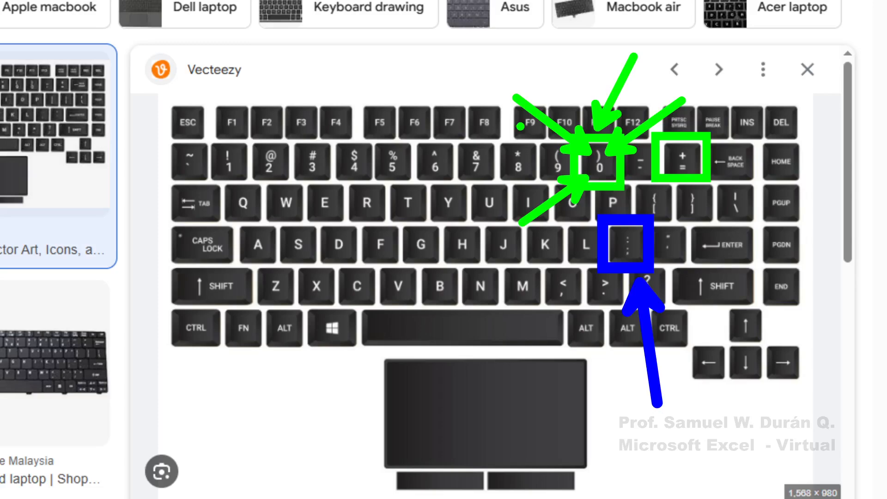
pyautogui.press('Escape')
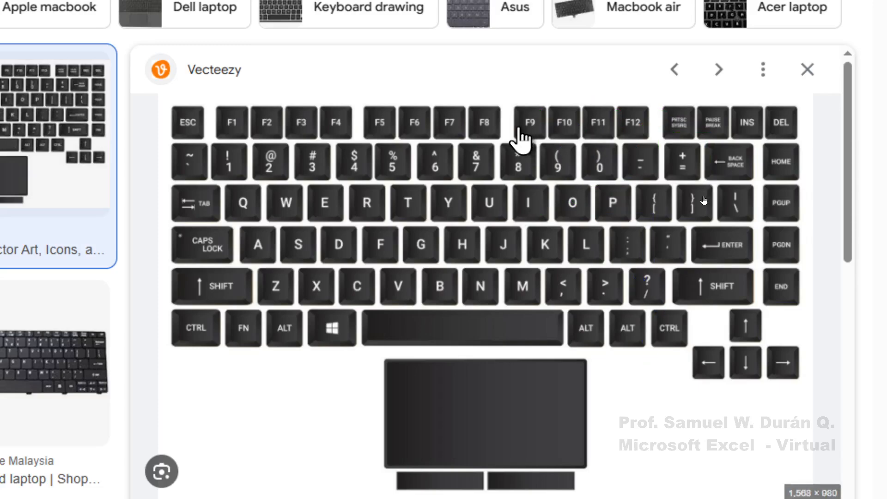
pyautogui.hotkey('ctrl', '4')
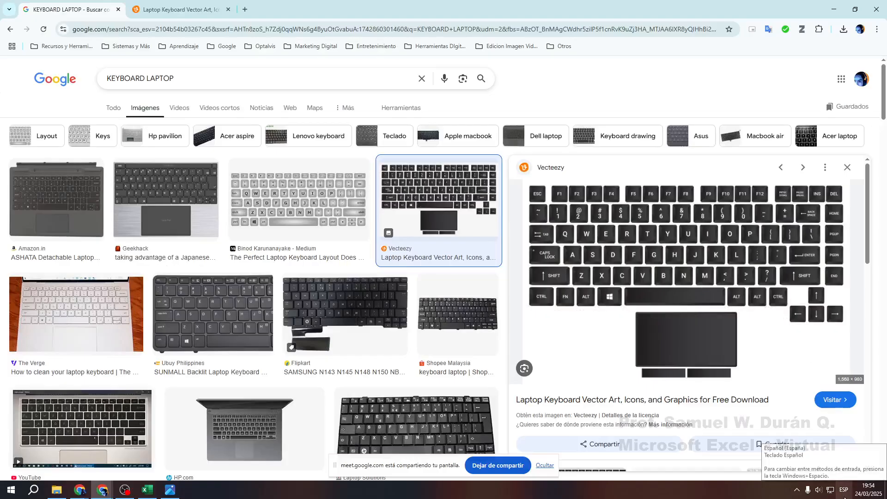
pyautogui.hotkey('ctrl', '4')
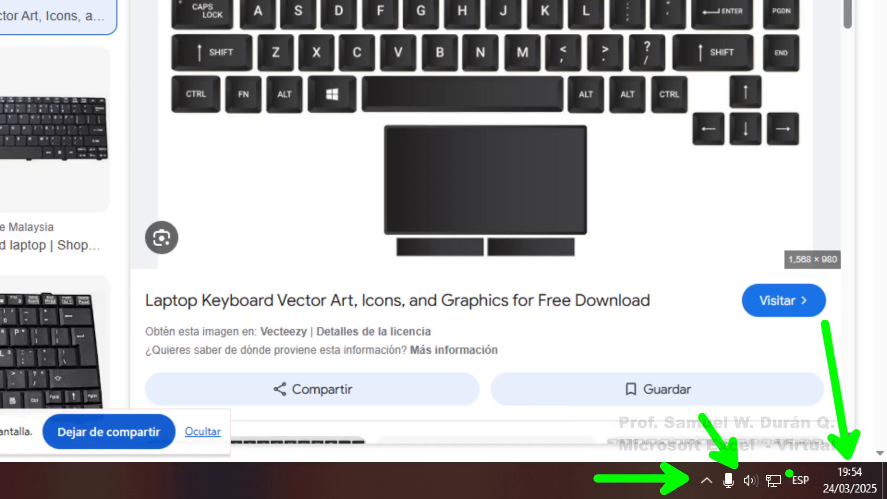
pyautogui.moveTo(782, 467); pyautogui.dragTo(822, 498)
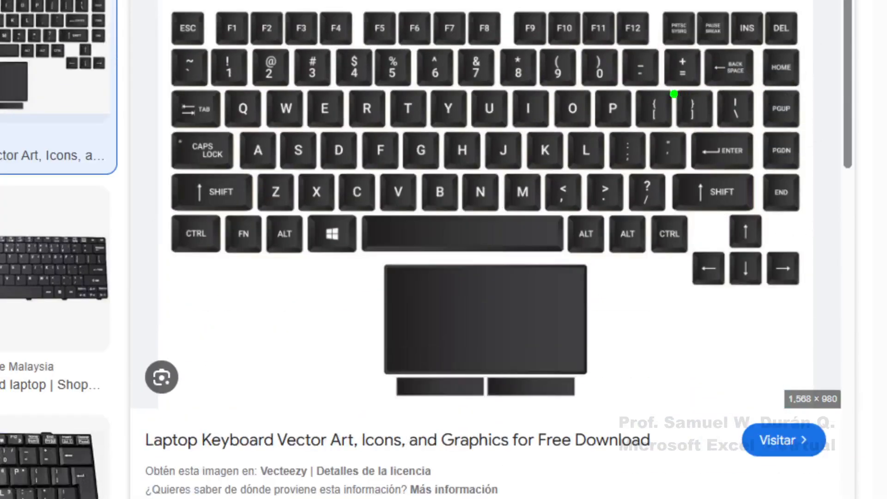
pyautogui.moveTo(600, 123); pyautogui.dragTo(652, 174)
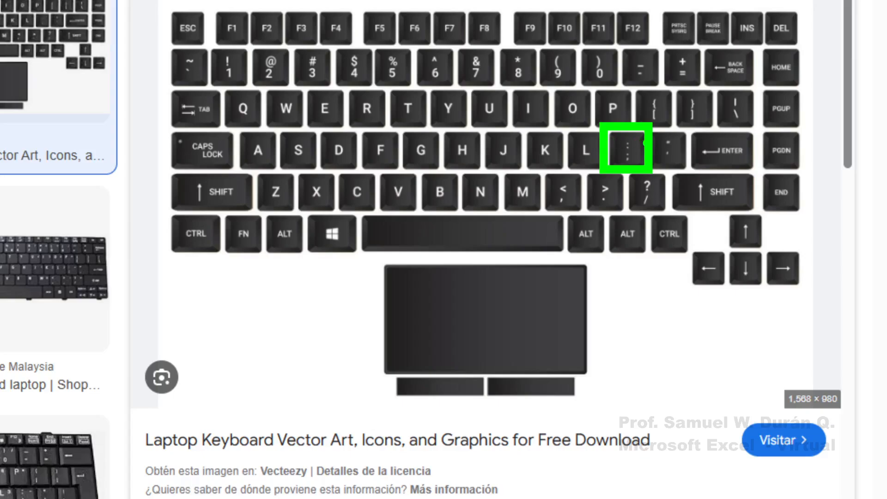
pyautogui.moveTo(644, 146); pyautogui.dragTo(746, 118)
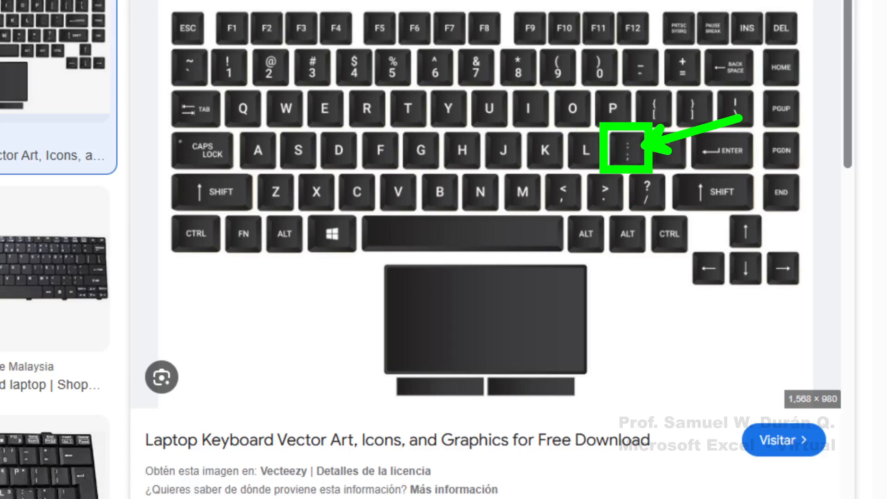
pyautogui.press('Escape')
pyautogui.hotkey('ctrl', '2')
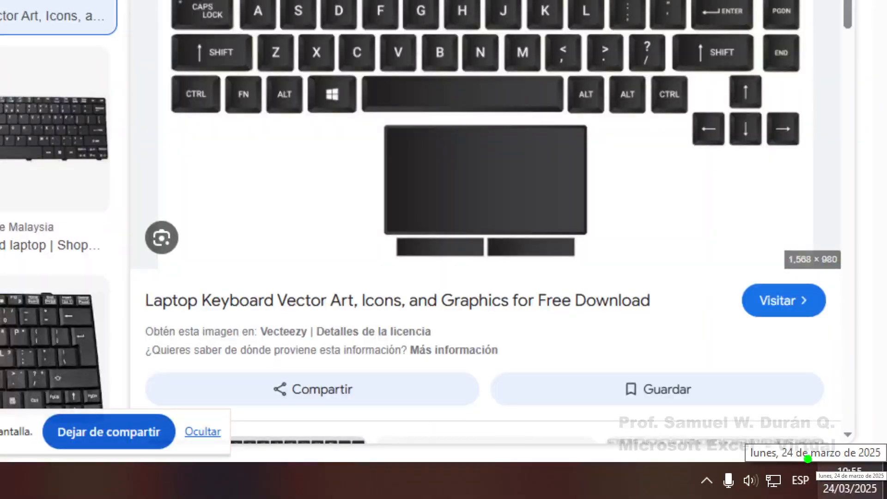
pyautogui.moveTo(804, 462); pyautogui.dragTo(768, 340)
pyautogui.press('p')
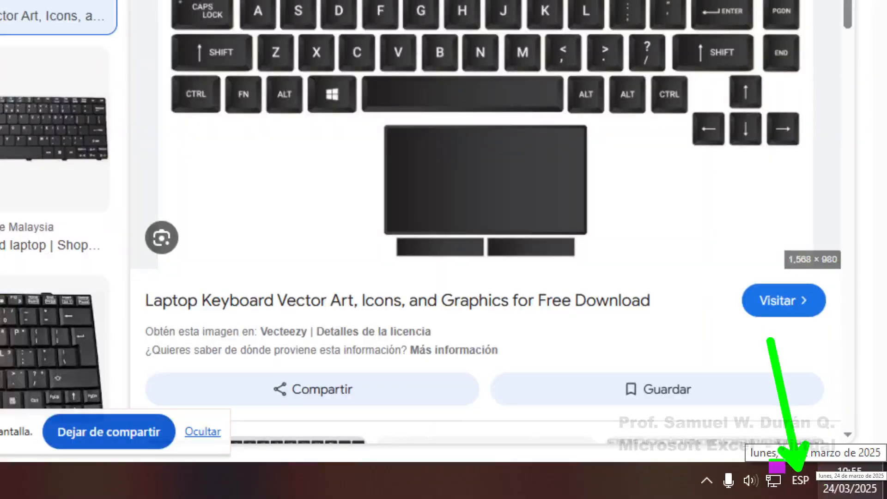
pyautogui.moveTo(771, 463)
pyautogui.mouseDown()
pyautogui.moveTo(813, 496)
pyautogui.moveTo(829, 496)
pyautogui.mouseUp()
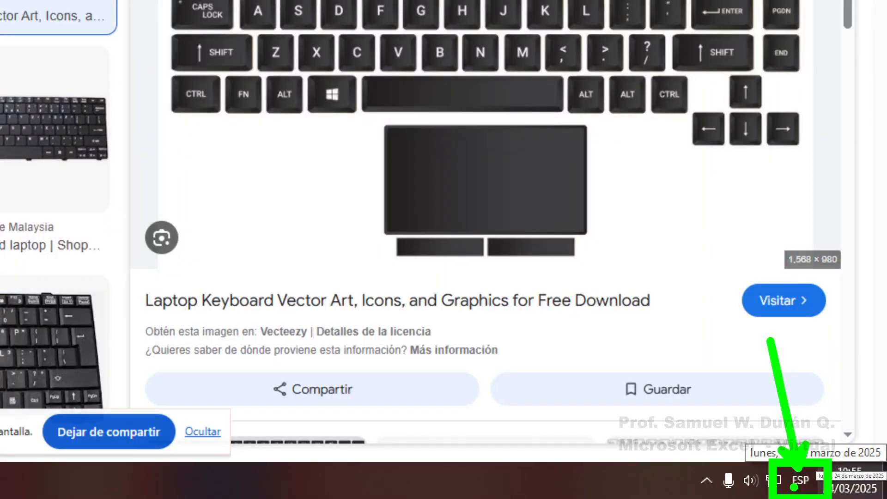
pyautogui.press('Escape')
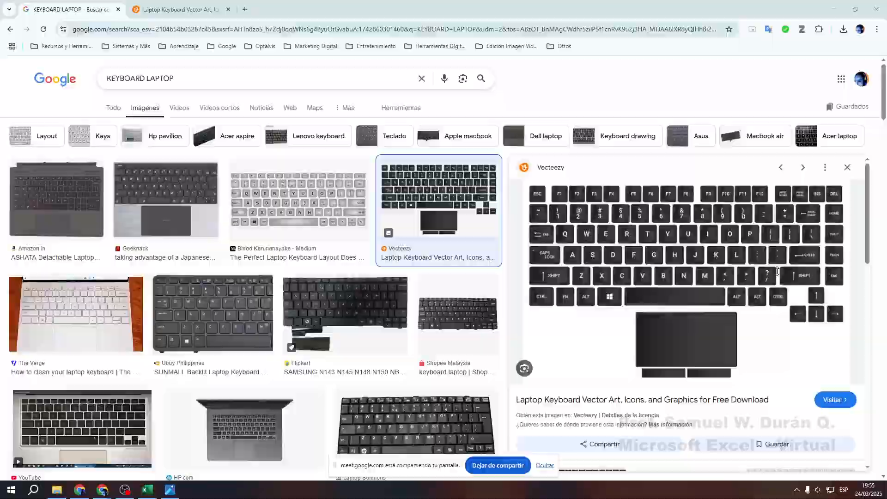
# Draw green boxes and arrows around the ;, ] and 0 keys
pyautogui.hotkey('ctrl', '2')
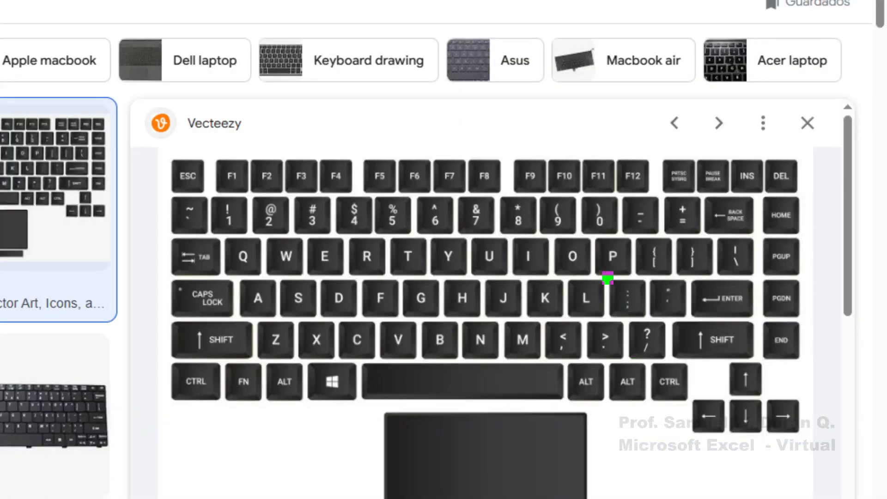
pyautogui.moveTo(603, 272); pyautogui.dragTo(650, 324)
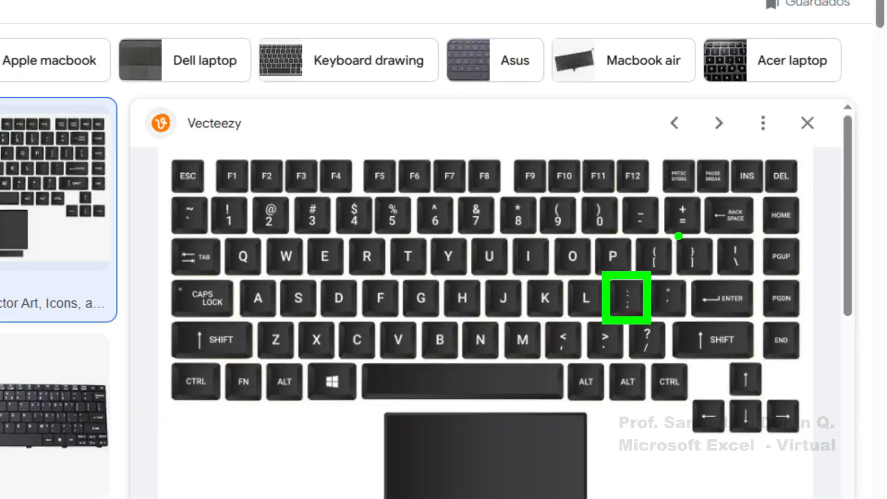
pyautogui.moveTo(675, 232)
pyautogui.mouseDown()
pyautogui.moveTo(716, 279)
pyautogui.moveTo(814, 236)
pyautogui.mouseUp()
pyautogui.press('p')
pyautogui.moveTo(573, 187); pyautogui.dragTo(625, 236)
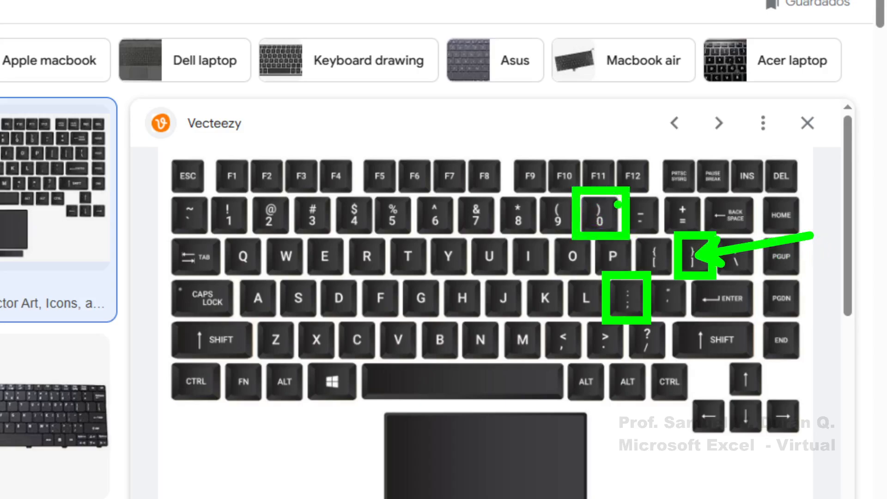
pyautogui.moveTo(614, 201)
pyautogui.mouseDown()
pyautogui.moveTo(660, 126)
pyautogui.moveTo(698, 107)
pyautogui.mouseUp()
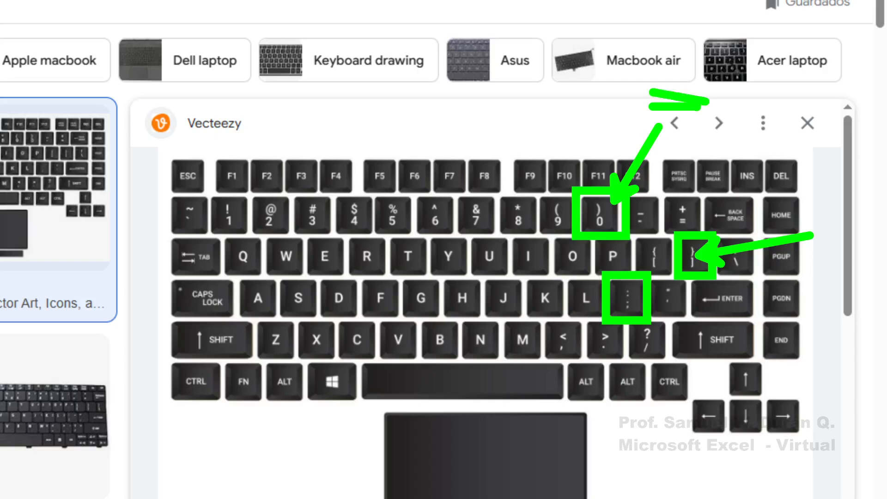
# Point arrows at the comma and > keys, then erase the markings
pyautogui.moveTo(569, 355); pyautogui.dragTo(637, 434)
pyautogui.moveTo(636, 474); pyautogui.dragTo(613, 483)
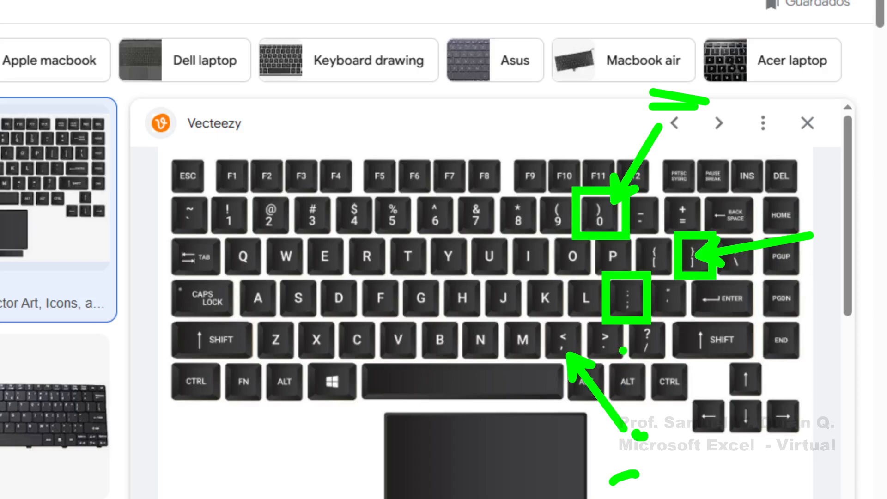
pyautogui.moveTo(627, 369); pyautogui.dragTo(648, 348)
pyautogui.moveTo(622, 346)
pyautogui.mouseDown()
pyautogui.moveTo(683, 387)
pyautogui.moveTo(705, 463)
pyautogui.mouseUp()
pyautogui.click(703, 439)
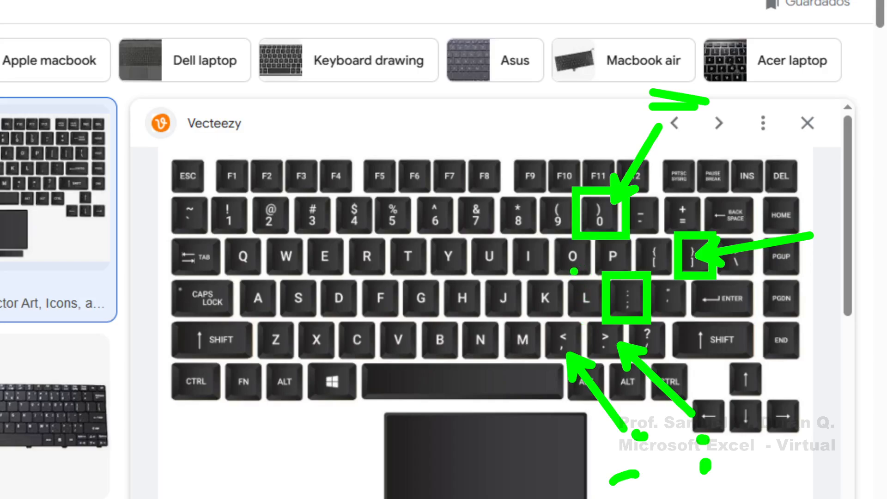
pyautogui.press('Escape')
pyautogui.scroll(-5, 576, 287)
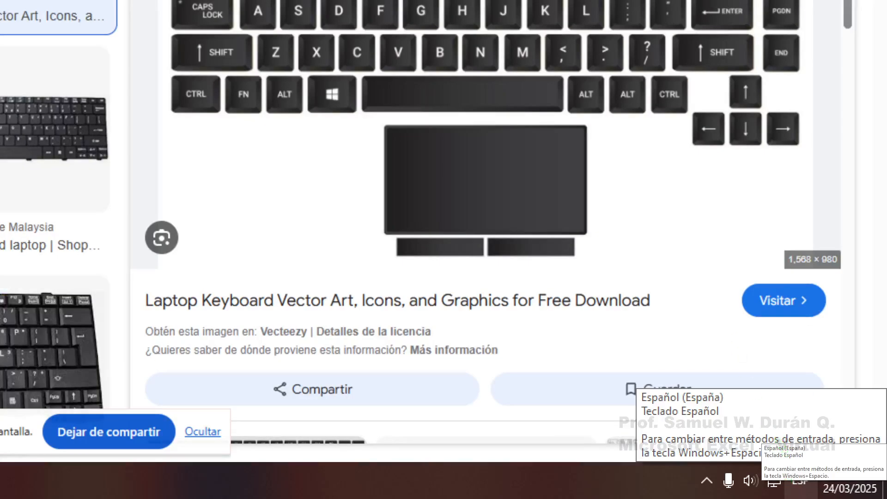
pyautogui.moveTo(801, 475); pyautogui.dragTo(739, 315)
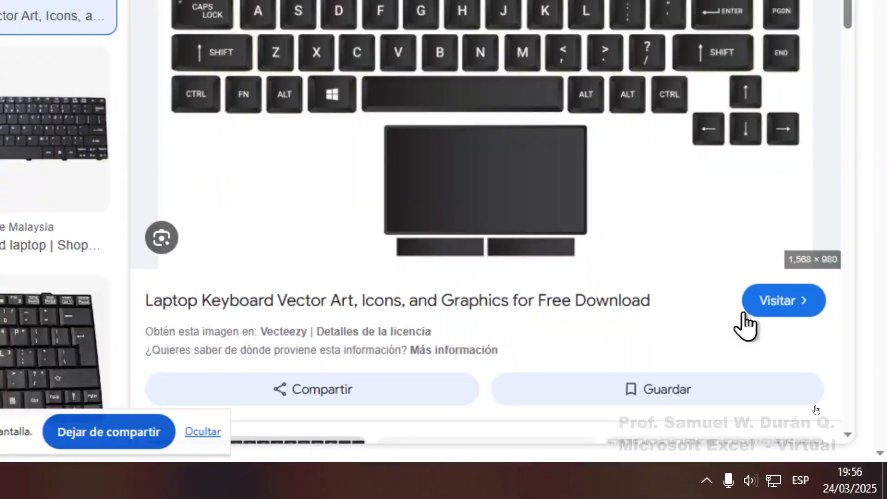
pyautogui.scroll(4, 708, 138)
pyautogui.hotkey('ctrl', '2')
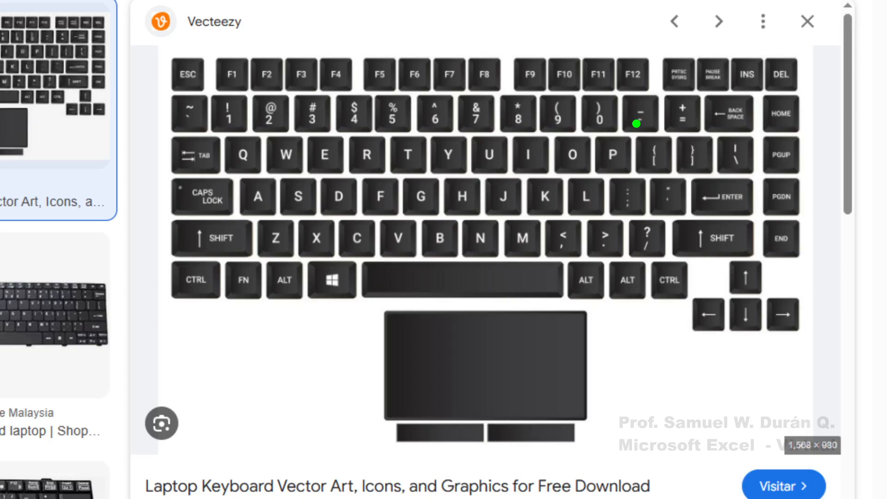
# Frame the main key block, draw arrows at the Enter, ?, > and < keys, then clear
pyautogui.moveTo(164, 51)
pyautogui.mouseDown()
pyautogui.moveTo(383, 123)
pyautogui.moveTo(803, 300)
pyautogui.mouseUp()
pyautogui.moveTo(707, 228)
pyautogui.mouseDown()
pyautogui.moveTo(688, 209)
pyautogui.moveTo(730, 261)
pyautogui.mouseUp()
pyautogui.moveTo(672, 247); pyautogui.dragTo(707, 290)
pyautogui.moveTo(610, 262); pyautogui.dragTo(631, 307)
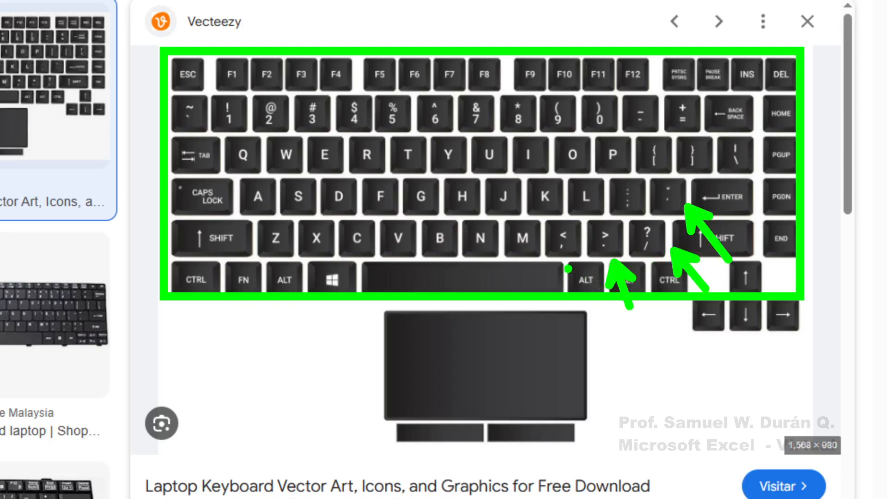
pyautogui.moveTo(562, 252); pyautogui.dragTo(541, 308)
pyautogui.moveTo(609, 218)
pyautogui.mouseDown()
pyautogui.moveTo(588, 200)
pyautogui.moveTo(617, 159)
pyautogui.mouseUp()
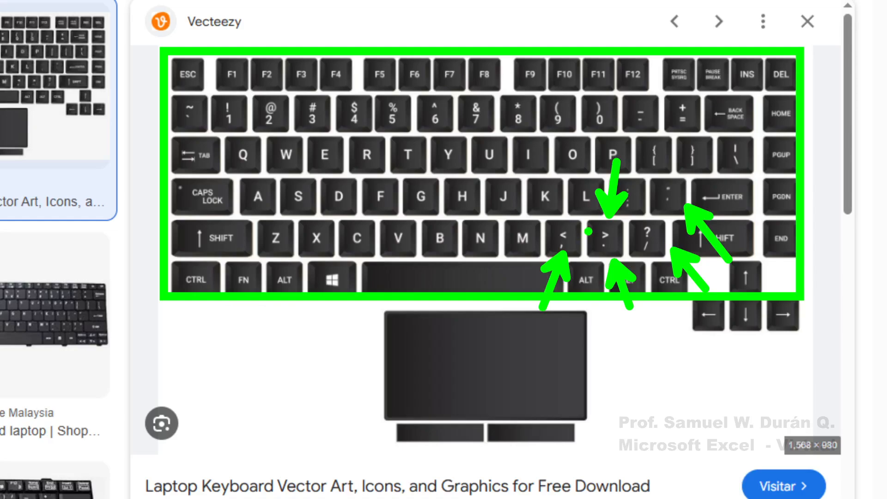
pyautogui.press('Escape')
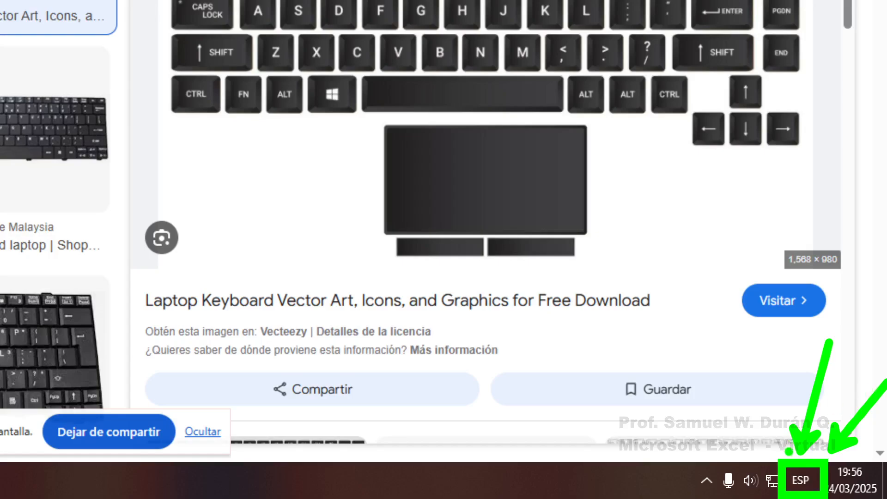
# Choose English (United States) from the ESP indicator, point out the change, then clear the marks
pyautogui.click(800, 480)
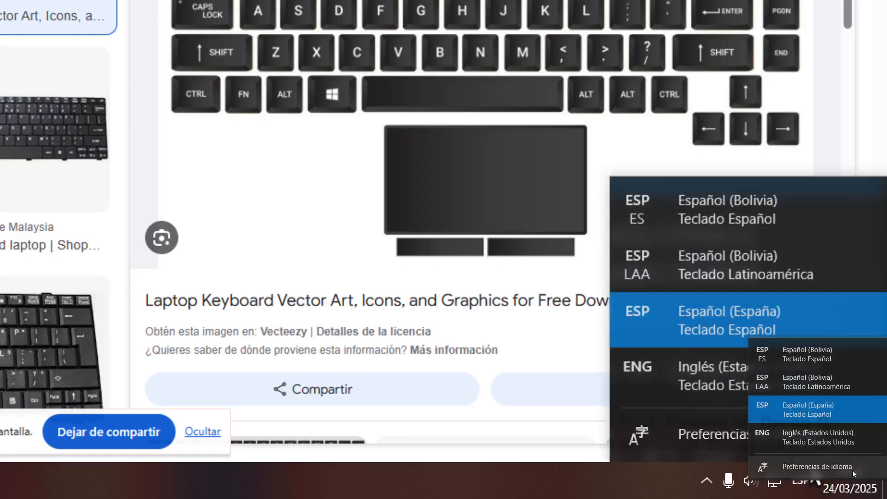
pyautogui.click(767, 436)
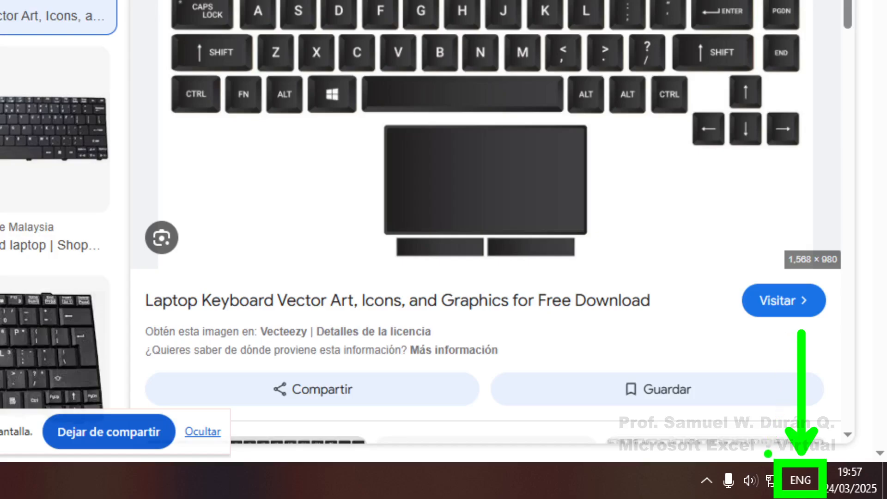
pyautogui.moveTo(768, 454)
pyautogui.mouseDown()
pyautogui.moveTo(723, 410)
pyautogui.moveTo(684, 392)
pyautogui.mouseUp()
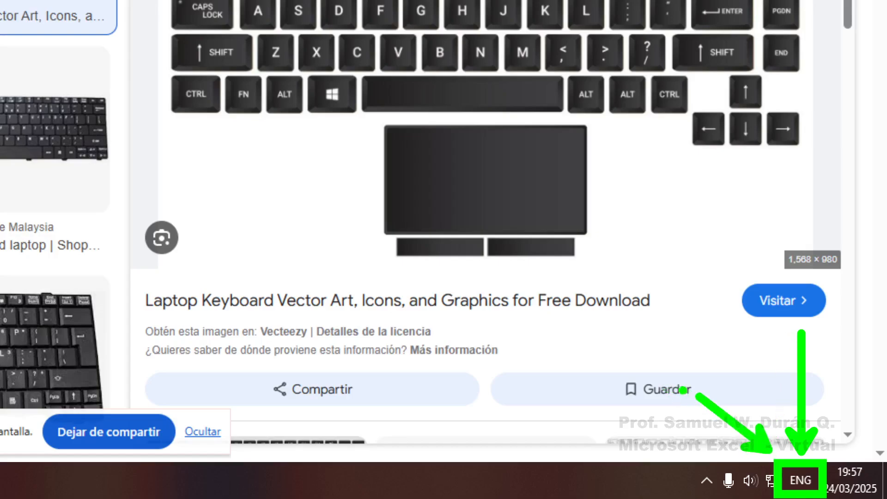
pyautogui.press('Escape')
pyautogui.scroll(5, 620, 75)
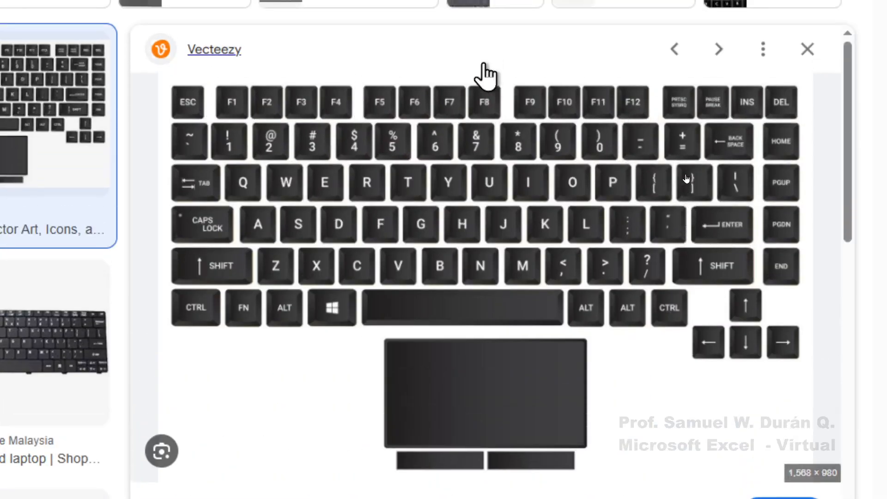
# Frame the top key rows, draw arrows at 9, 0, +, > and <, and box < and > together
pyautogui.hotkey('ctrl', '2')
pyautogui.moveTo(147, 73)
pyautogui.mouseDown()
pyautogui.moveTo(769, 286)
pyautogui.moveTo(818, 337)
pyautogui.mouseUp()
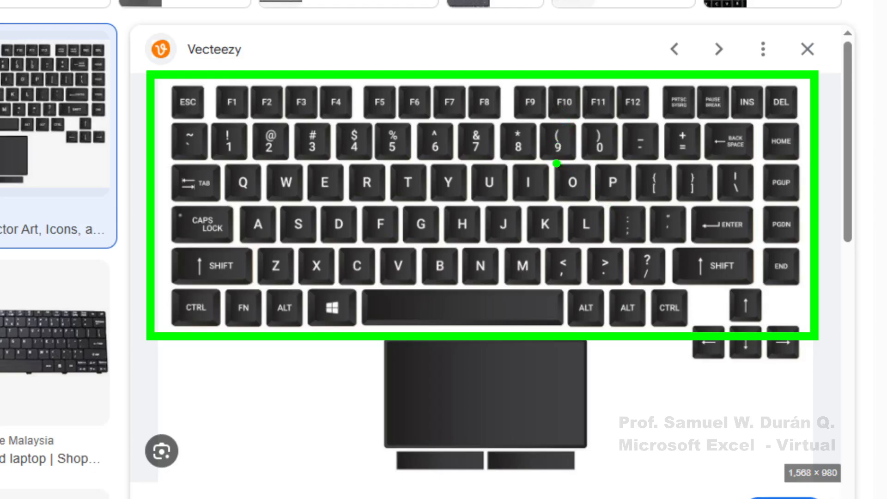
pyautogui.moveTo(558, 161); pyautogui.dragTo(563, 267)
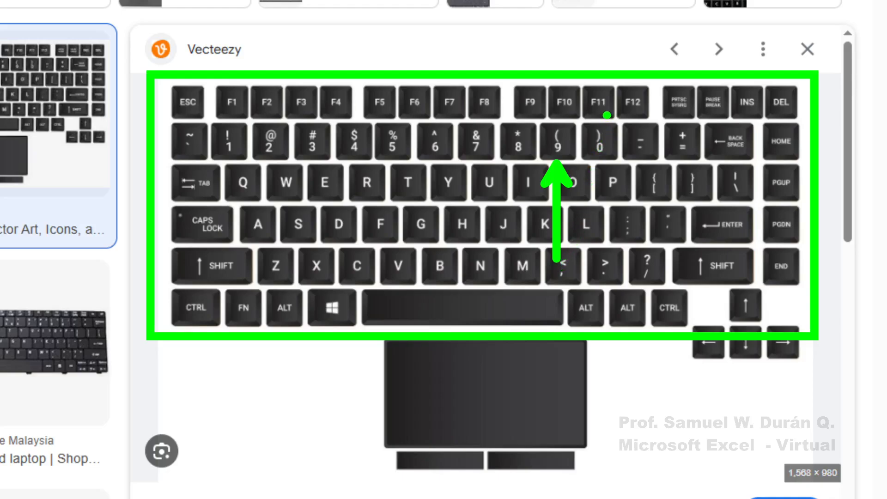
pyautogui.moveTo(608, 116); pyautogui.dragTo(617, 39)
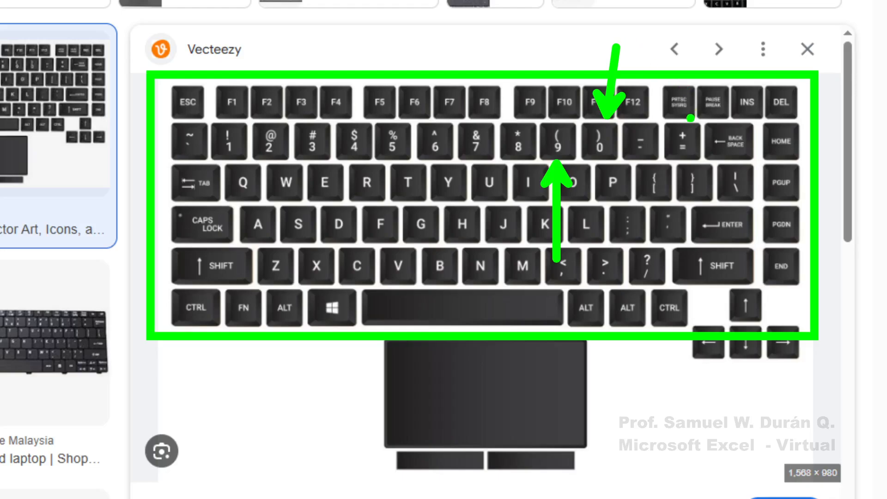
pyautogui.moveTo(689, 119); pyautogui.dragTo(753, 38)
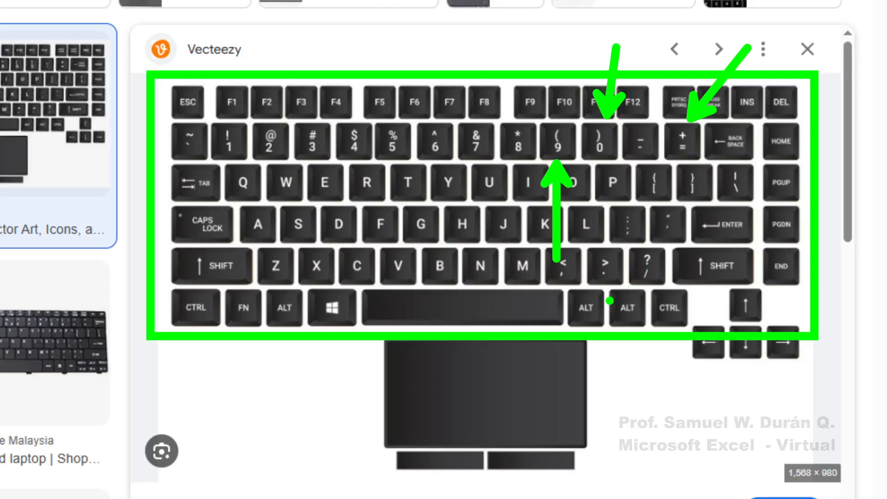
pyautogui.moveTo(611, 278); pyautogui.dragTo(624, 331)
pyautogui.moveTo(561, 279); pyautogui.dragTo(531, 351)
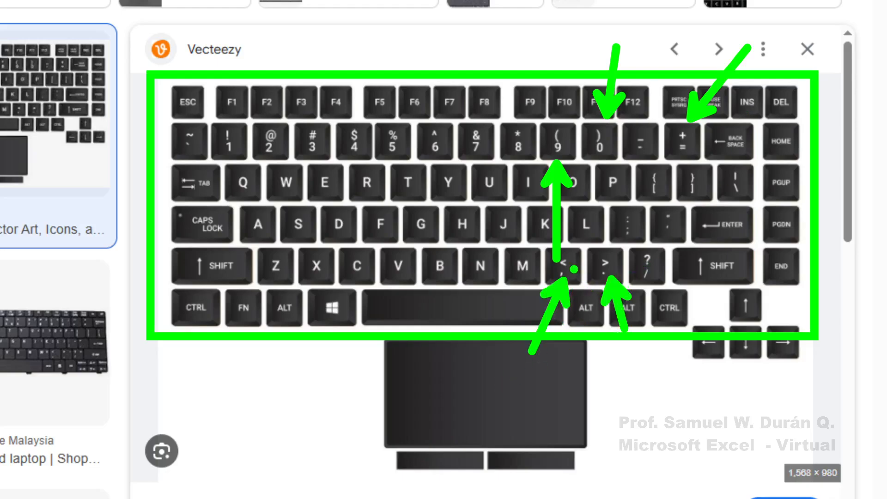
pyautogui.moveTo(541, 237); pyautogui.dragTo(633, 293)
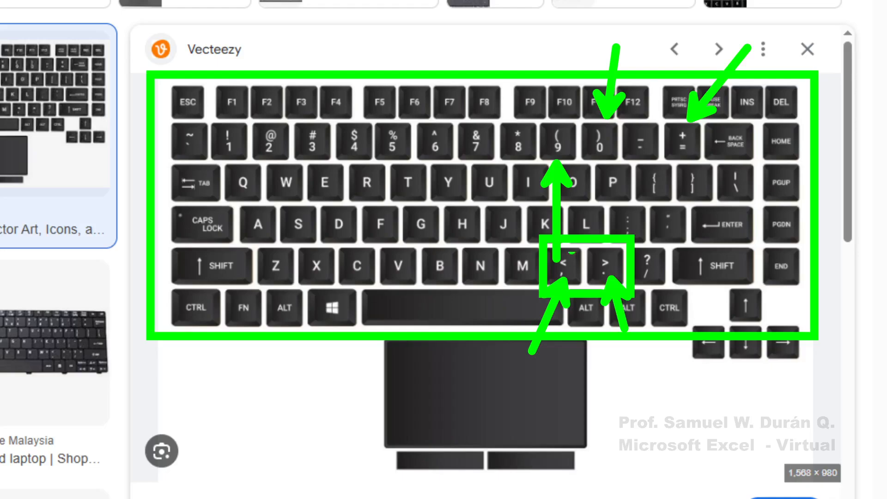
pyautogui.press('Escape')
pyautogui.scroll(-3, 495, 224)
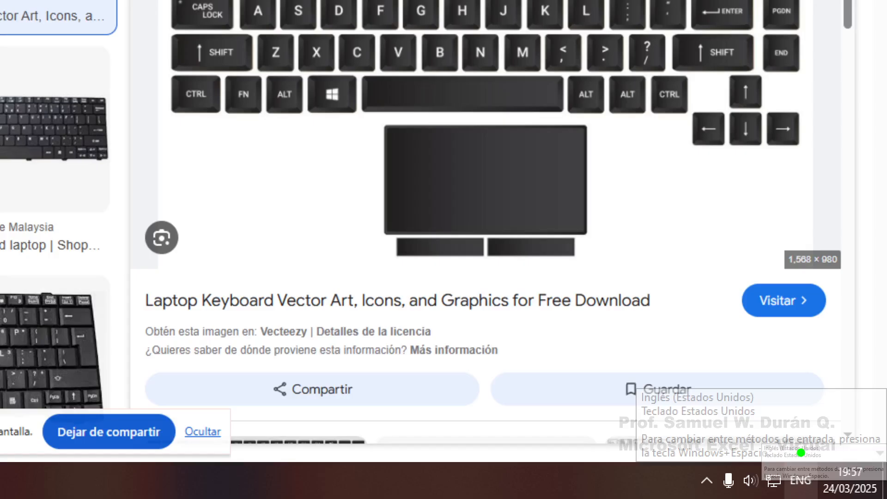
# Draw an arrow and box at the ENG input indicator, then clear and scroll back to the keyboard
pyautogui.moveTo(780, 318)
pyautogui.mouseDown()
pyautogui.moveTo(804, 468)
pyautogui.moveTo(816, 497)
pyautogui.moveTo(829, 497)
pyautogui.mouseUp()
pyautogui.moveTo(833, 455); pyautogui.dragTo(860, 358)
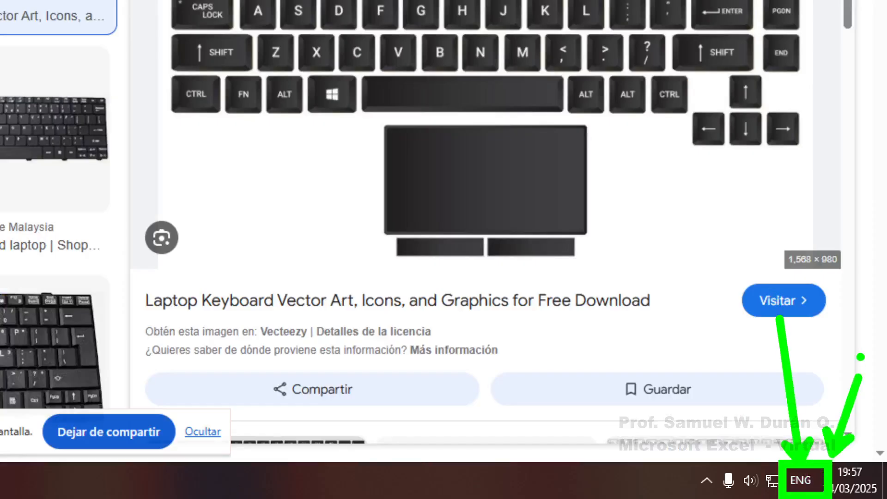
pyautogui.press('Escape')
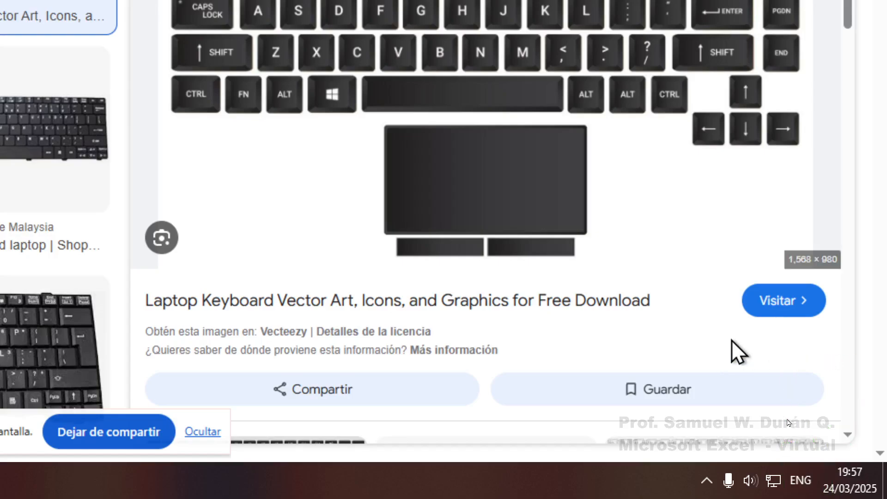
pyautogui.scroll(3, 642, 273)
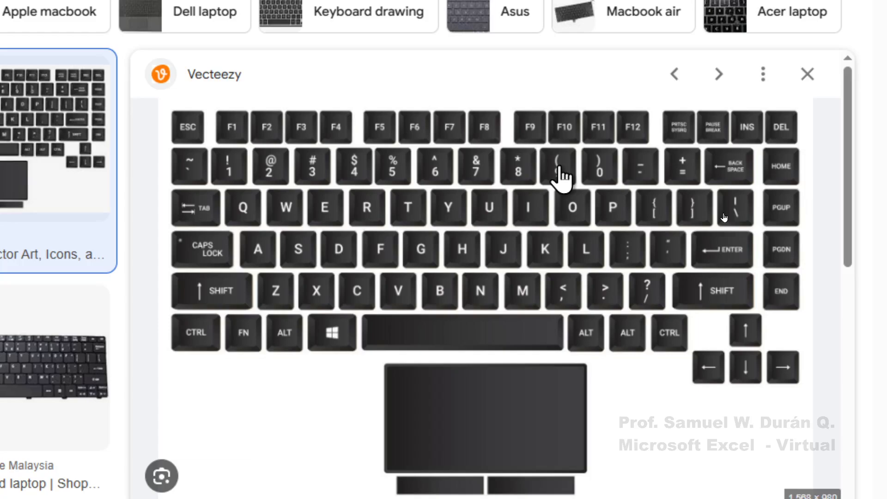
# Box the ; key with an arrow pointing to it, then clear and return to the normal view
pyautogui.moveTo(600, 222); pyautogui.dragTo(652, 271)
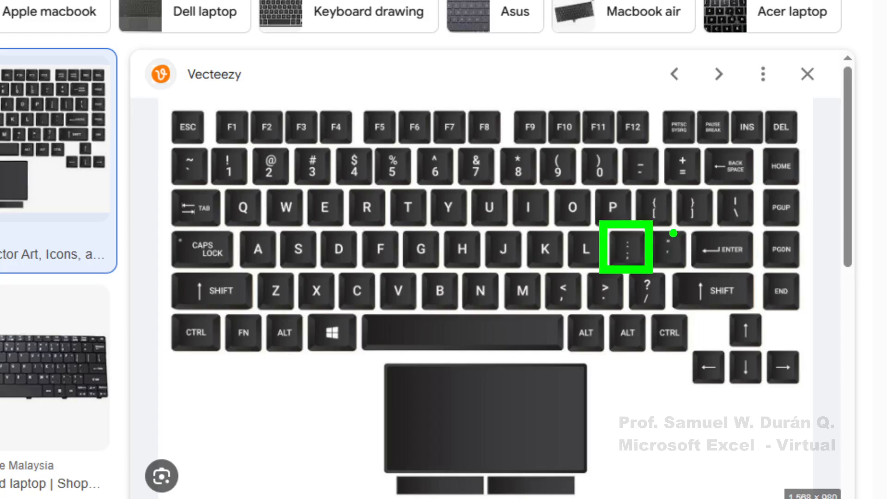
pyautogui.moveTo(664, 230); pyautogui.dragTo(709, 202)
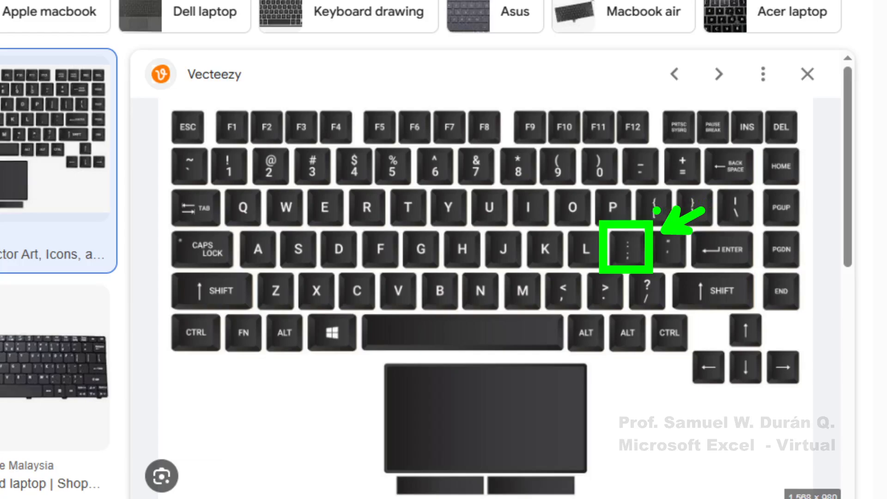
pyautogui.press('Escape')
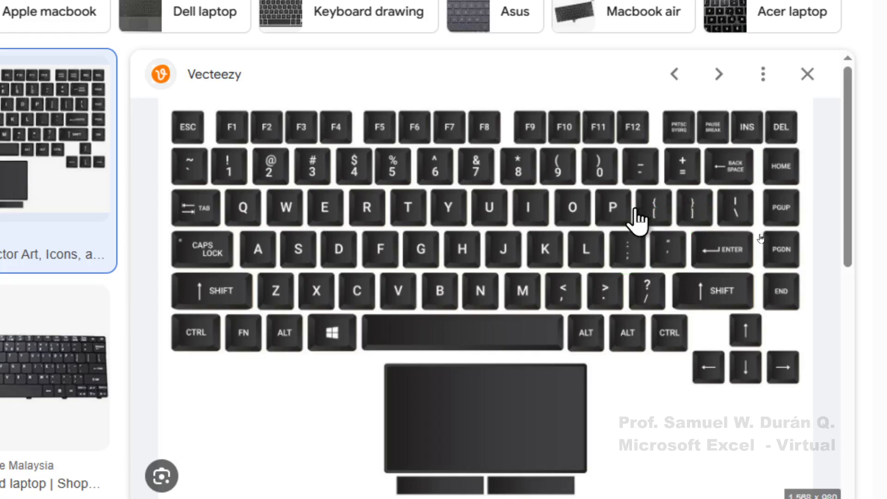
pyautogui.hotkey('ctrl', '4')
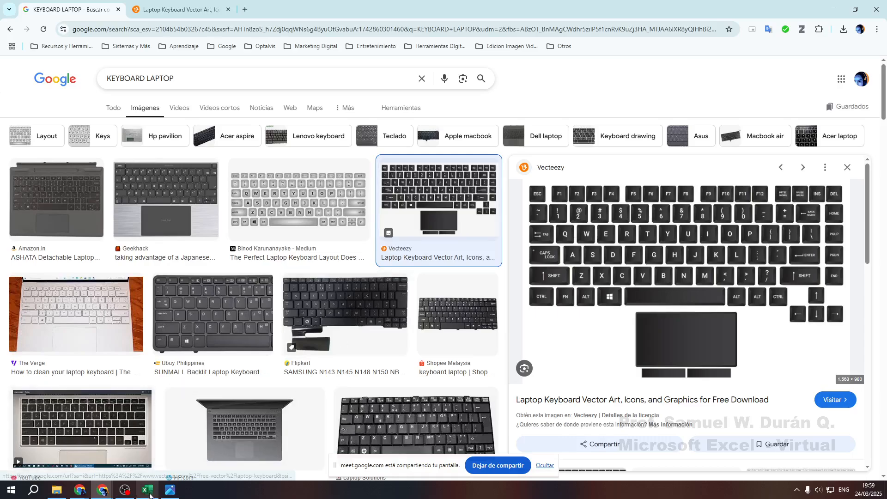
# In Excel, type a run of nested parentheses into cell E29 and mark the English input indicator
pyautogui.click(147, 490)
pyautogui.scroll(-3, 349, 314)
pyautogui.click(346, 331)
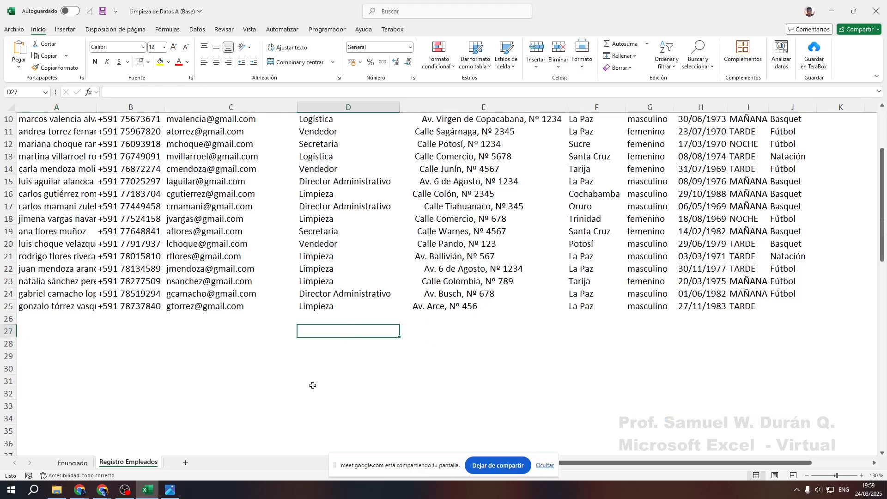
pyautogui.keyDown('ctrl'); pyautogui.scroll(15, 336, 371); pyautogui.keyUp('ctrl')
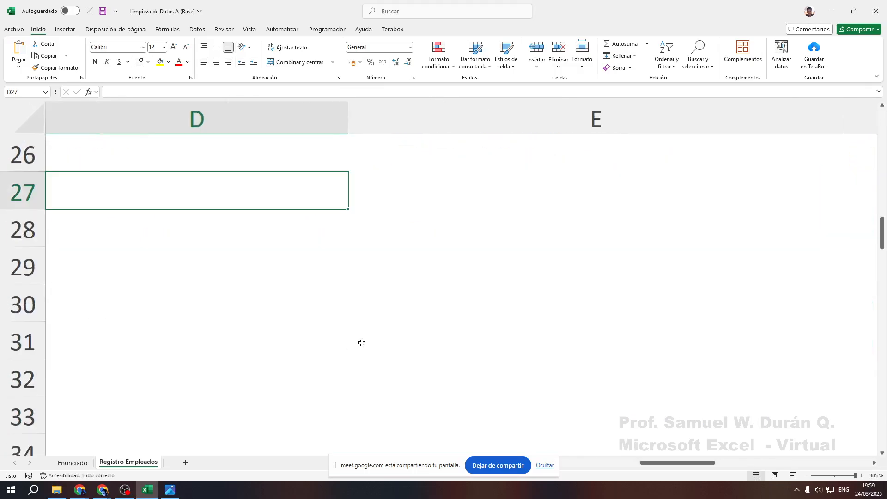
pyautogui.click(432, 280)
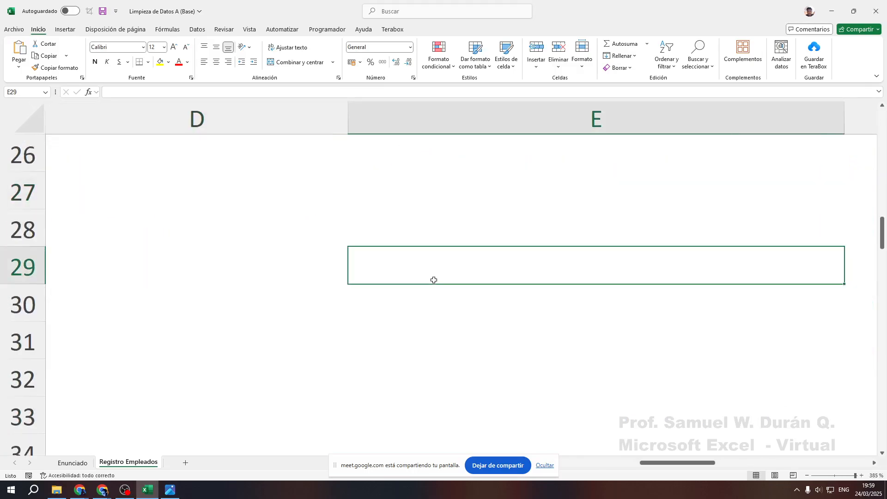
pyautogui.write('(')
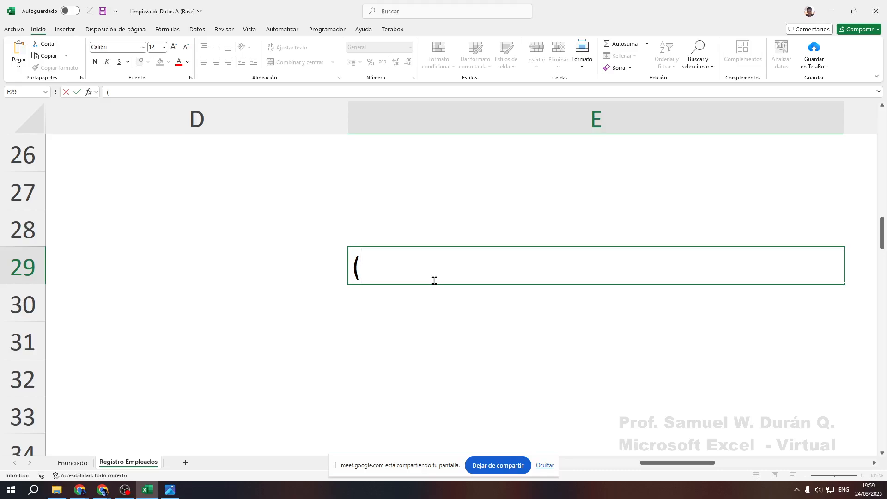
pyautogui.write('((((((((')
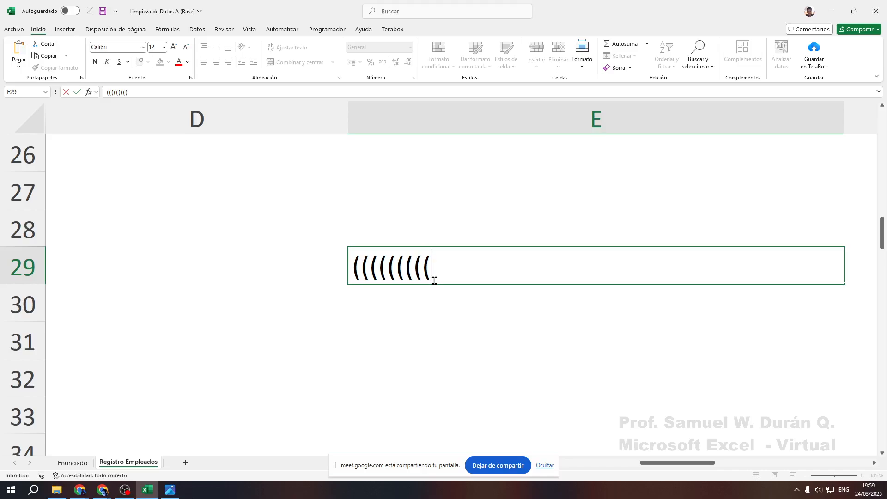
pyautogui.write(')))))))')
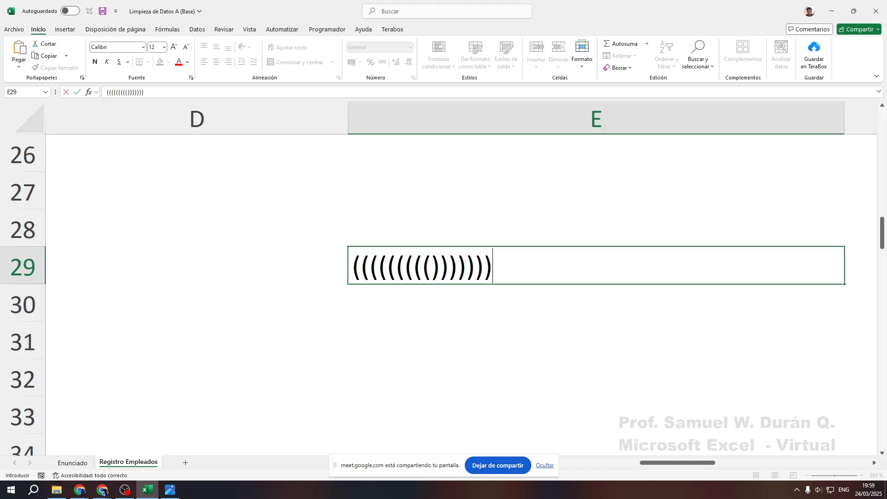
pyautogui.moveTo(838, 482); pyautogui.dragTo(814, 357)
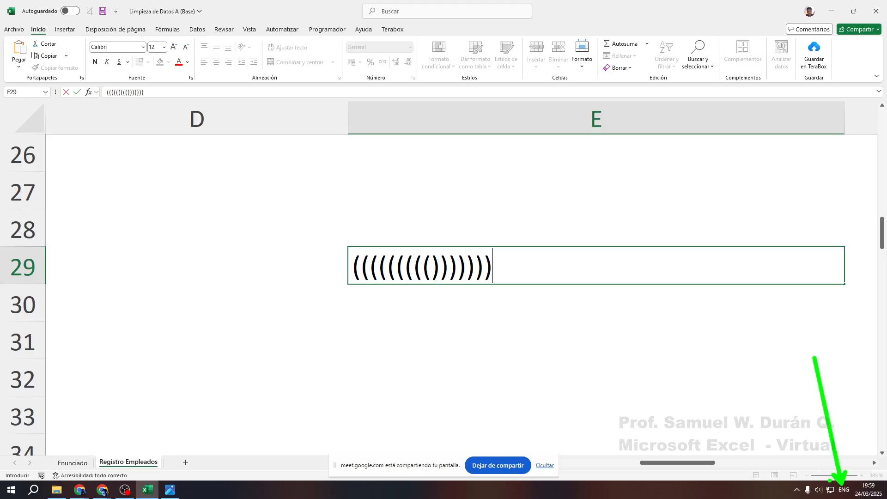
pyautogui.moveTo(828, 479)
pyautogui.mouseDown()
pyautogui.moveTo(857, 498)
pyautogui.moveTo(886, 470)
pyautogui.mouseUp()
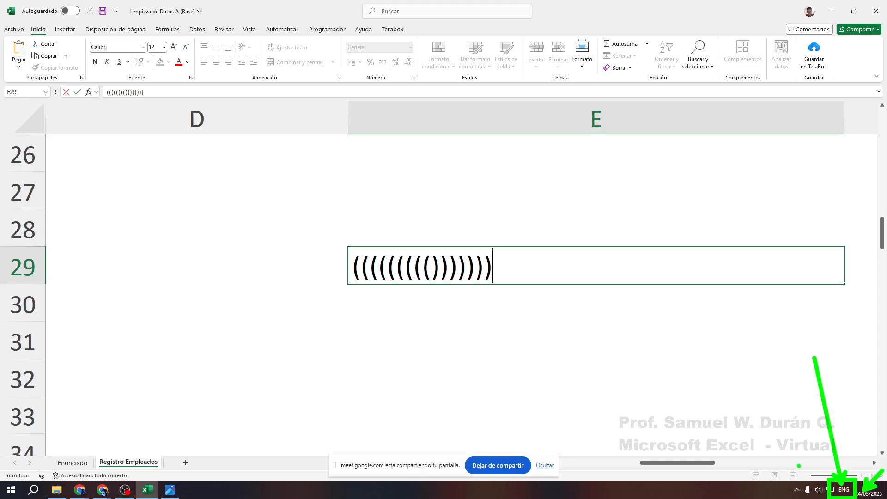
# Try the Latin American Spanish keyboard layout from the language list
pyautogui.press('Escape')
pyautogui.click(844, 490)
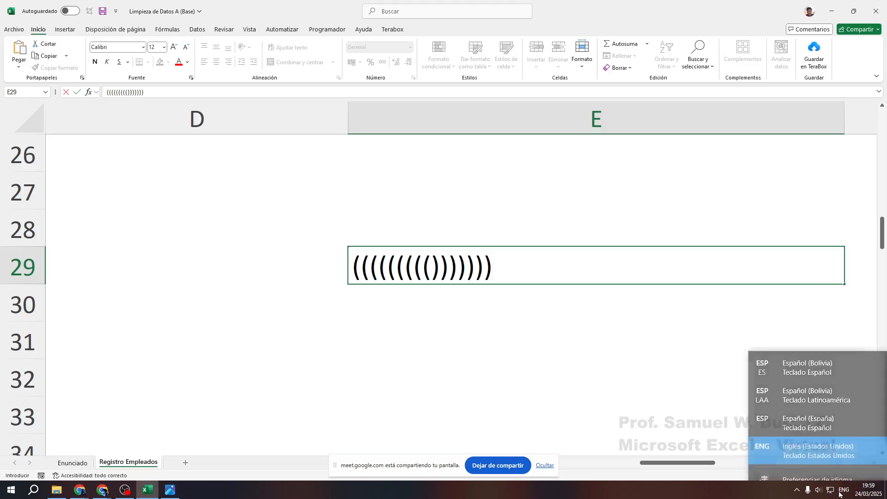
pyautogui.click(794, 378)
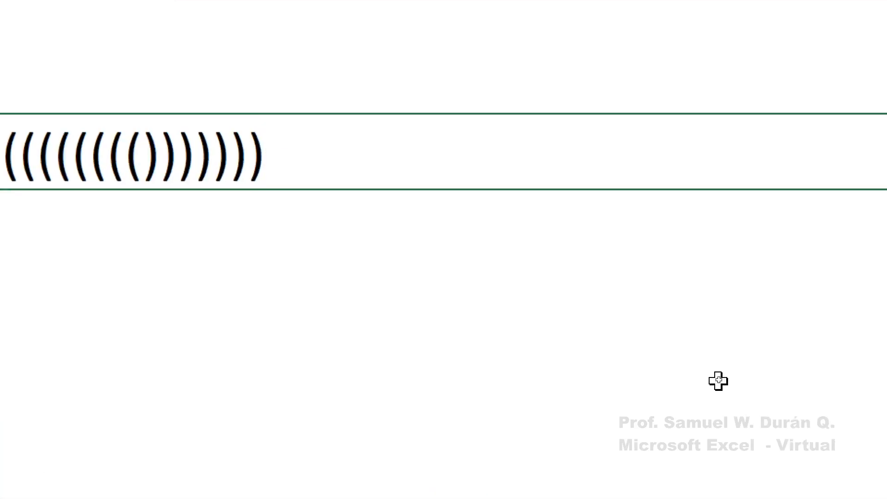
pyautogui.click(802, 485)
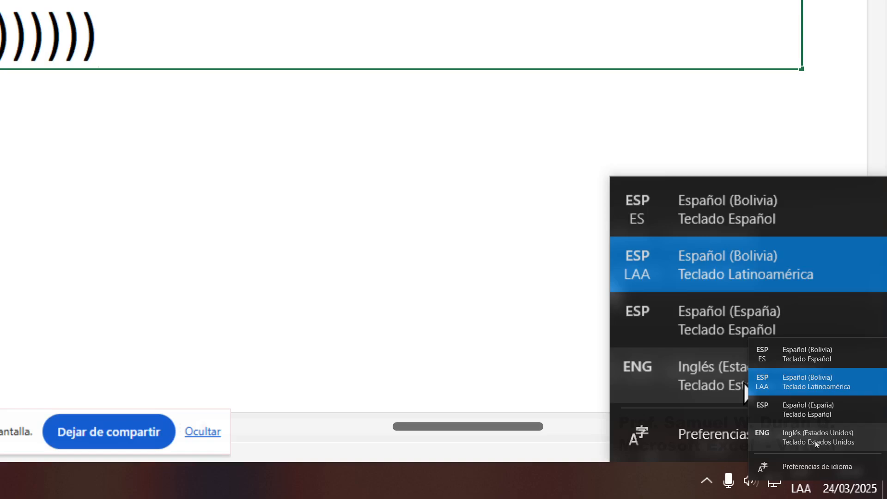
pyautogui.click(765, 382)
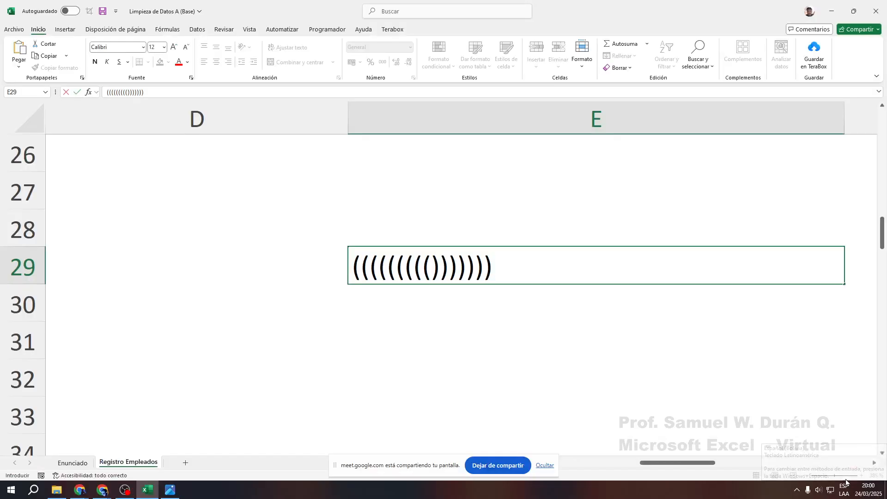
# Switch to the Español (España) keyboard, type test parentheses, accents and OóÒ, then cancel the entry
pyautogui.click(801, 481)
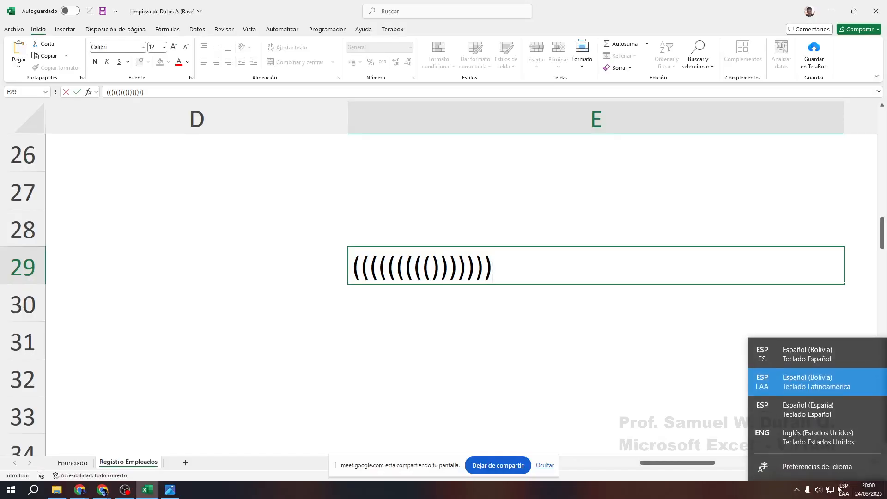
pyautogui.click(802, 413)
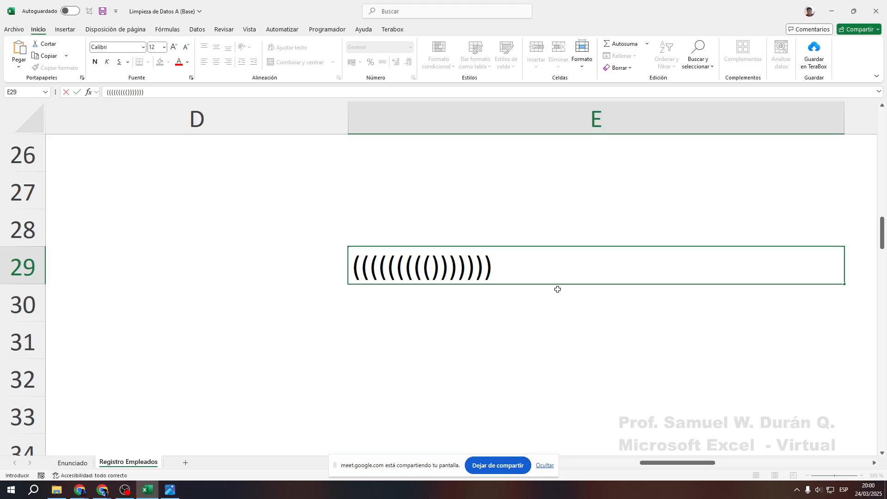
pyautogui.write('()()(')
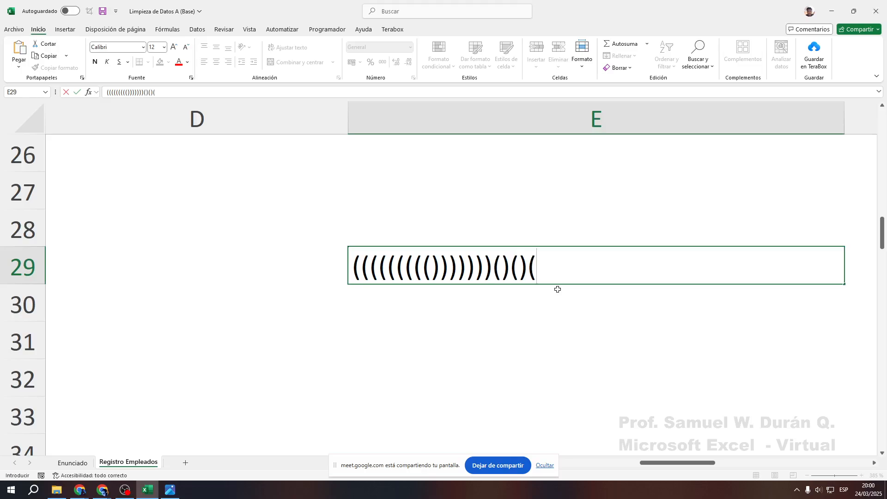
pyautogui.write('()´`´`´`´`´´´´´´´´´')
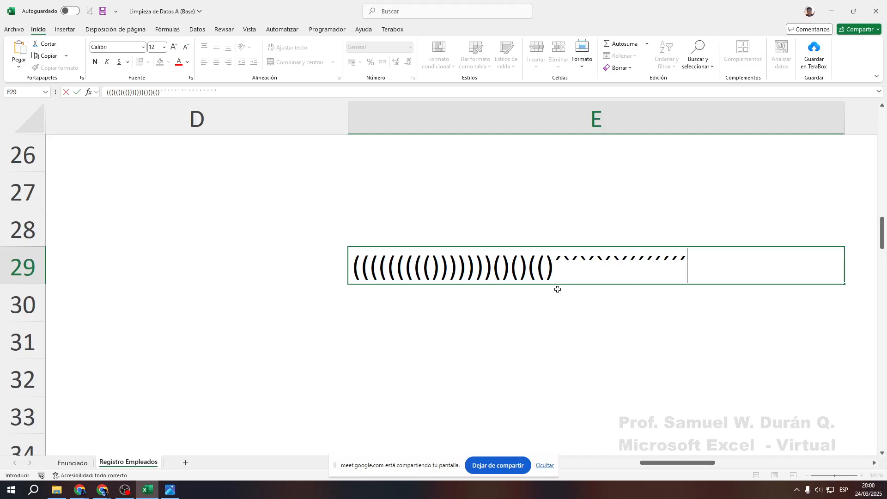
pyautogui.write('Oó')
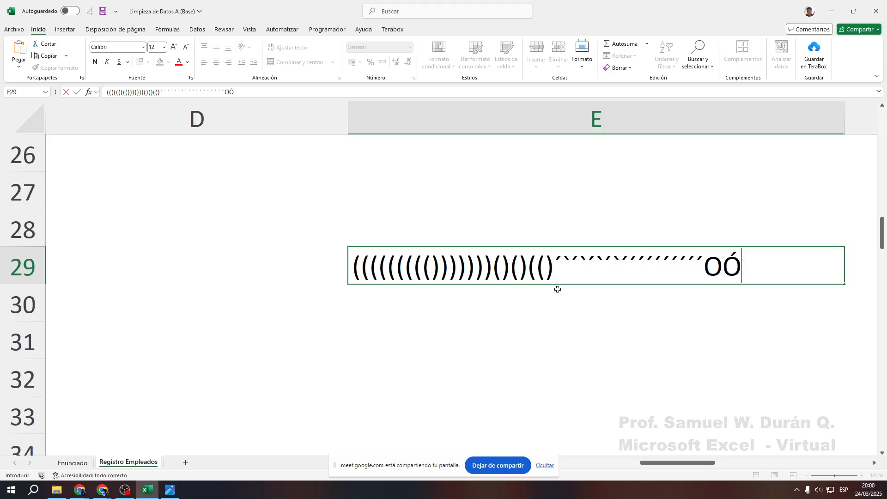
pyautogui.write('Ò')
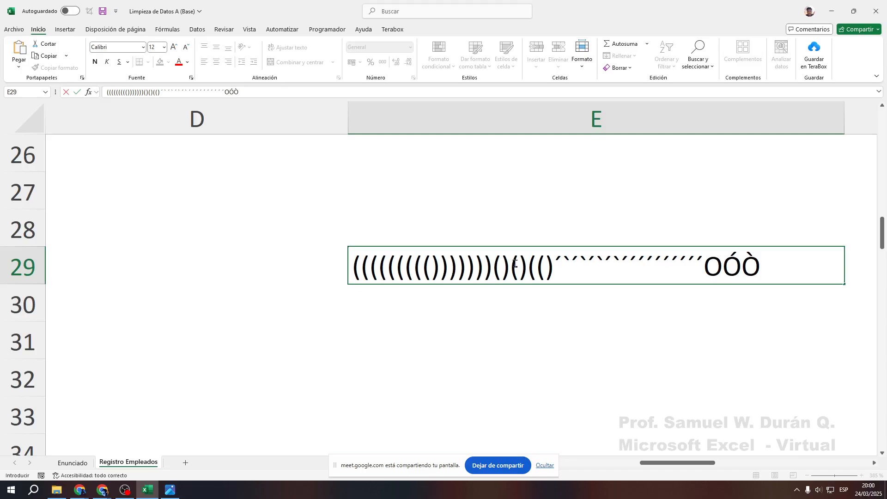
pyautogui.press('Escape')
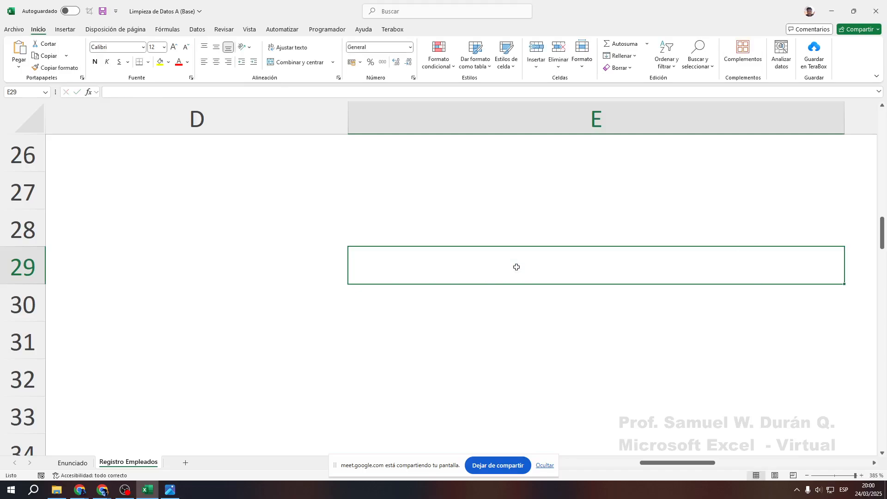
pyautogui.scroll(-17, 358, 277)
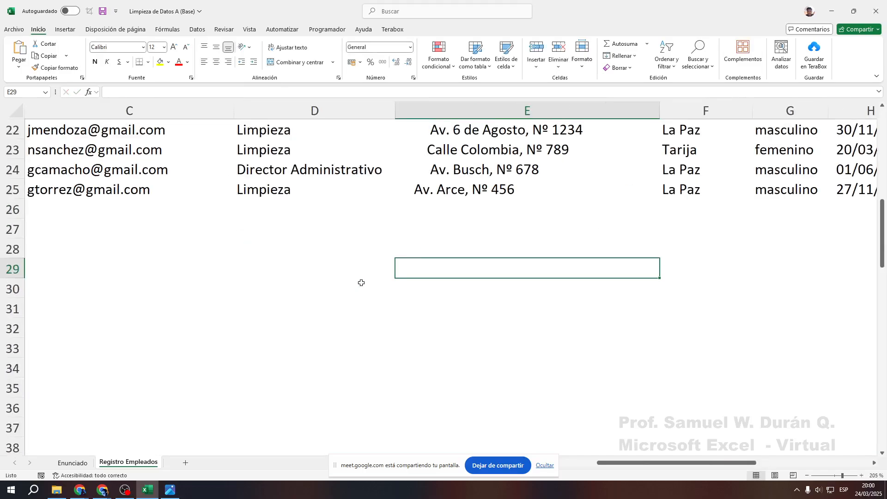
pyautogui.scroll(6, 363, 281)
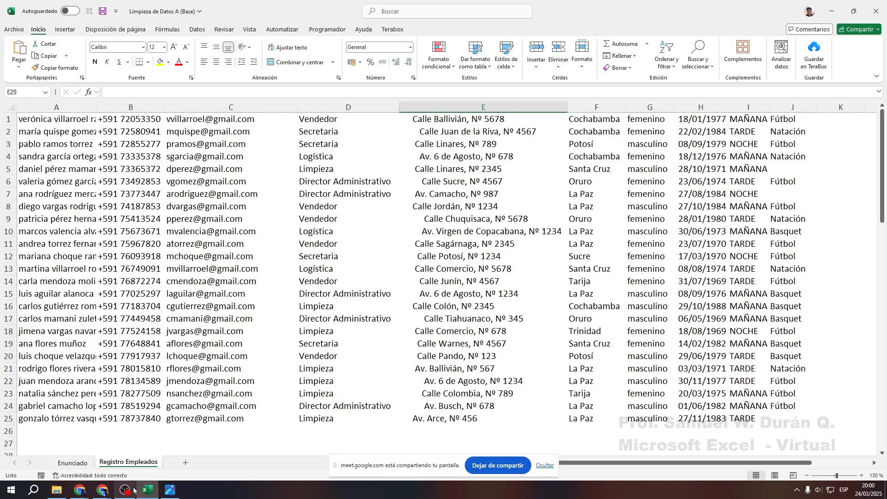
pyautogui.moveTo(147, 490)
pyautogui.click(76, 463)
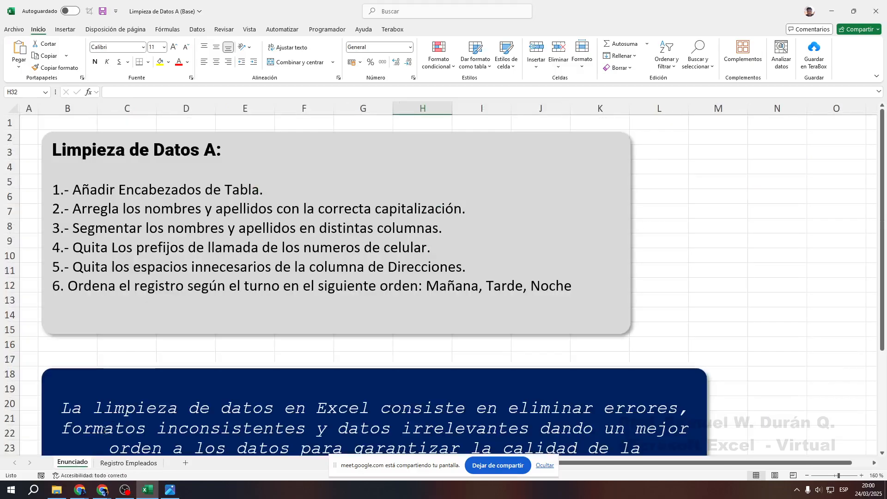
pyautogui.click(128, 463)
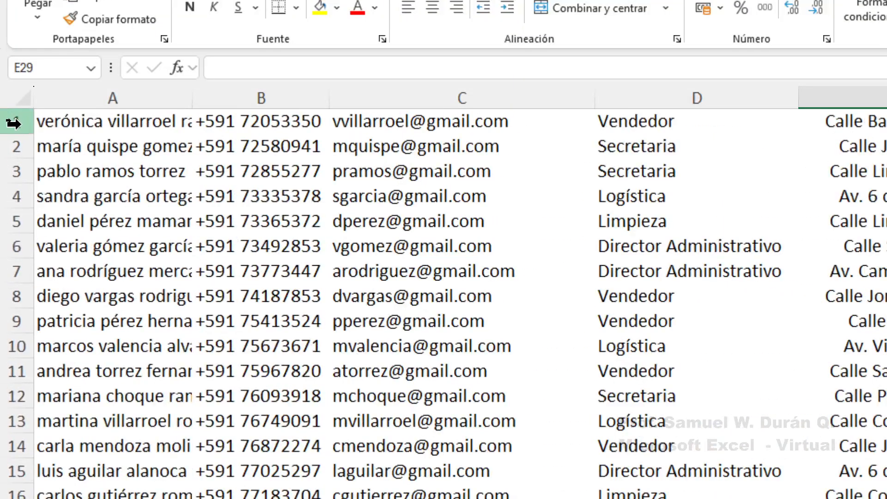
# Insert a blank row above the first employee record with Ctrl++ and select cell A1
pyautogui.click(12, 123)
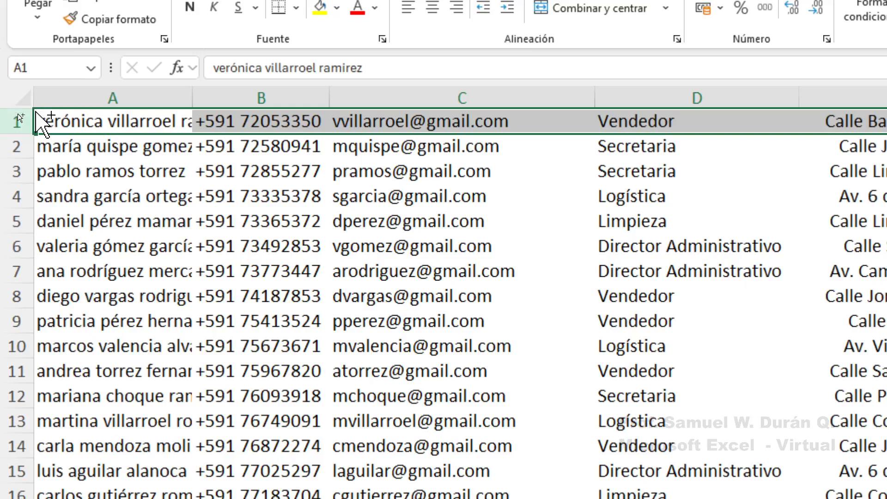
pyautogui.hotkey('ctrl', '+')
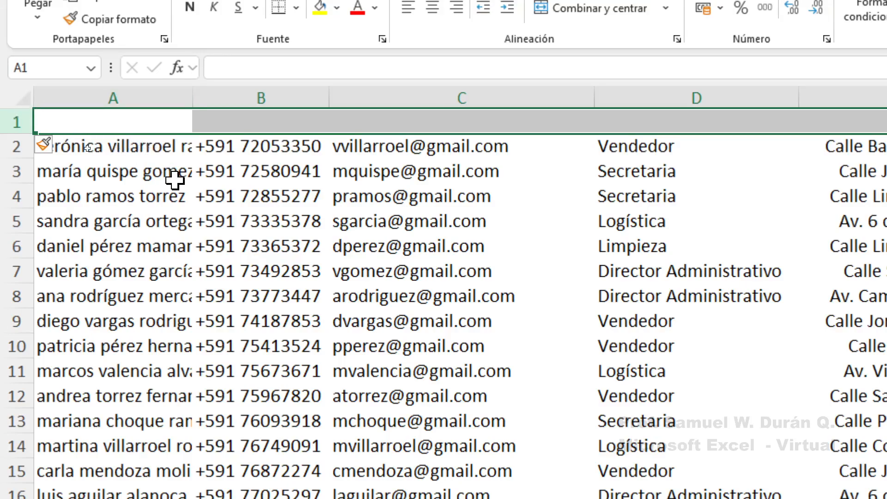
pyautogui.click(145, 118)
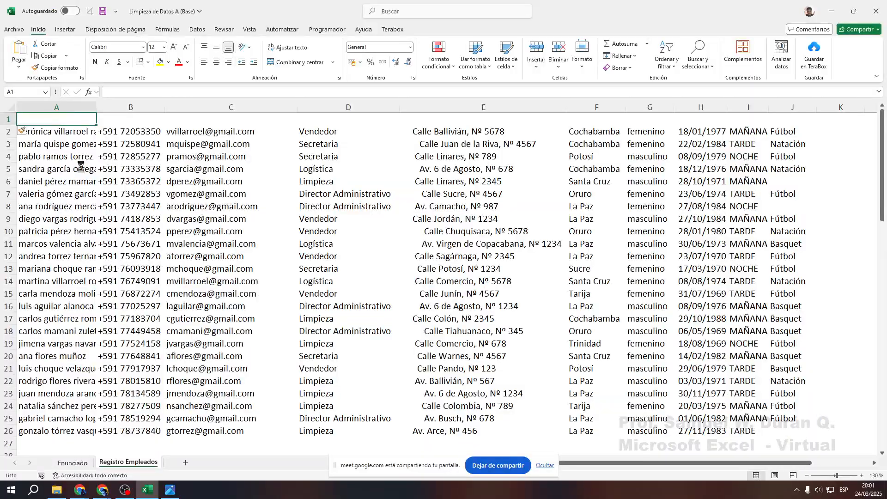
pyautogui.scroll(10, 248, 245)
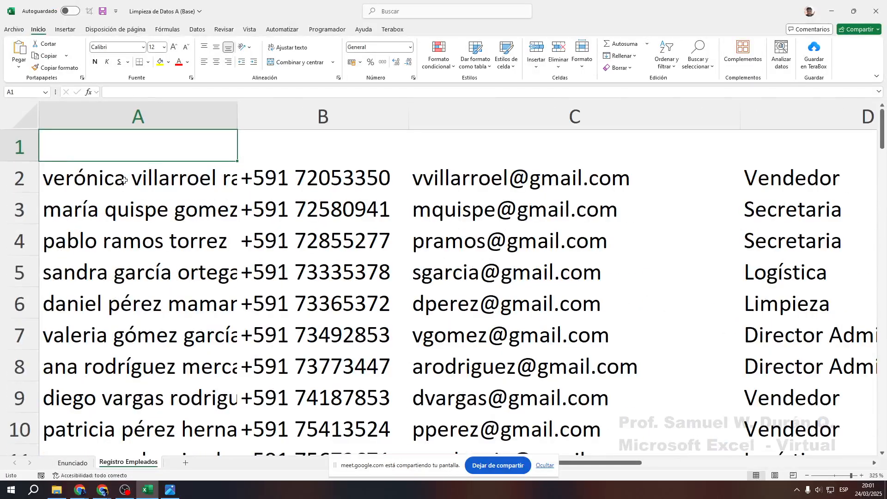
# Type NOMBRES Y APELLIDOS in A1 and add a boxed ZoomIt note with arrow: TAB moves to the next cell
pyautogui.write('NOM')
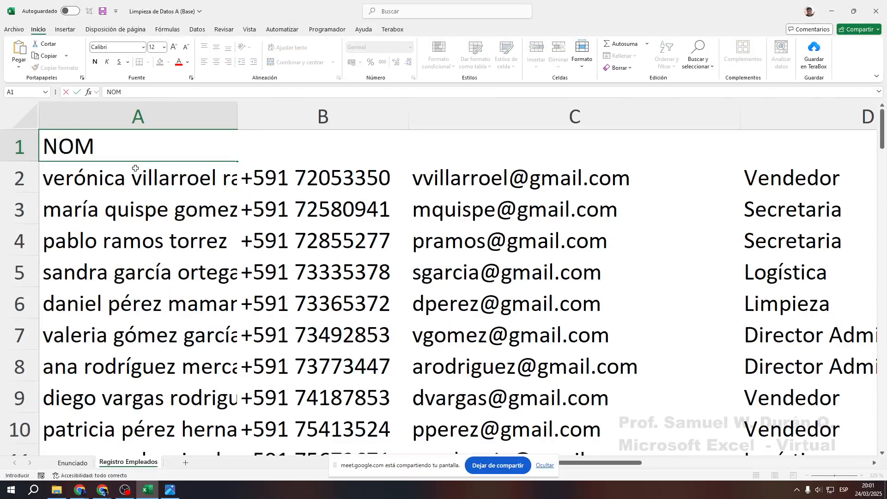
pyautogui.write('BRES Y AP')
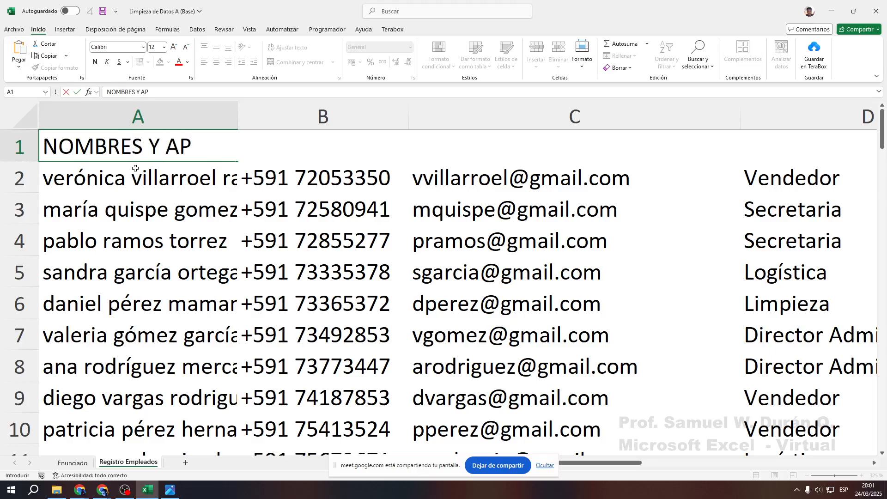
pyautogui.write('ELLIDOS')
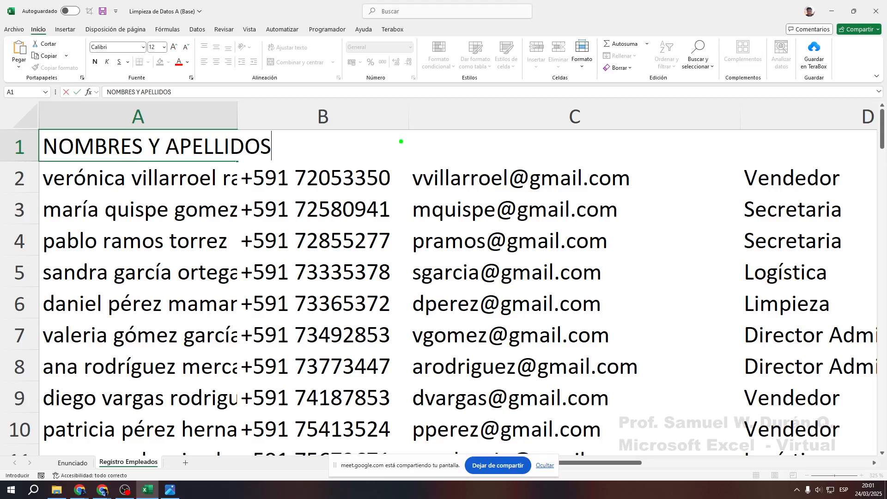
pyautogui.press('b')
pyautogui.press('t')
pyautogui.scroll(5, 406, 126)
pyautogui.write('TAB')
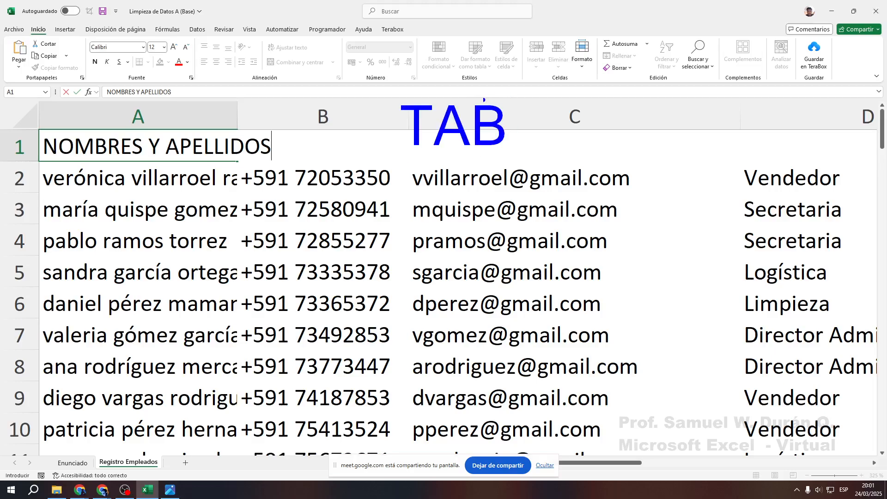
pyautogui.moveTo(383, 90)
pyautogui.mouseDown()
pyautogui.moveTo(522, 146)
pyautogui.moveTo(522, 162)
pyautogui.mouseUp()
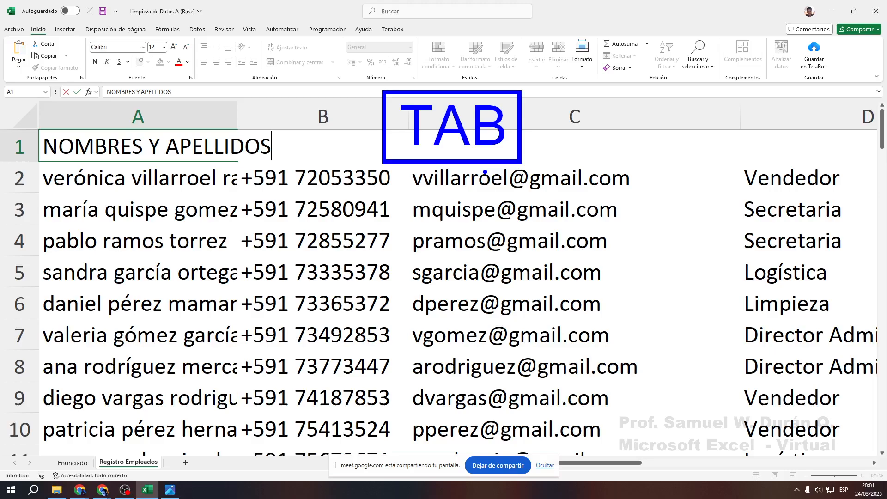
pyautogui.moveTo(538, 146); pyautogui.dragTo(689, 198)
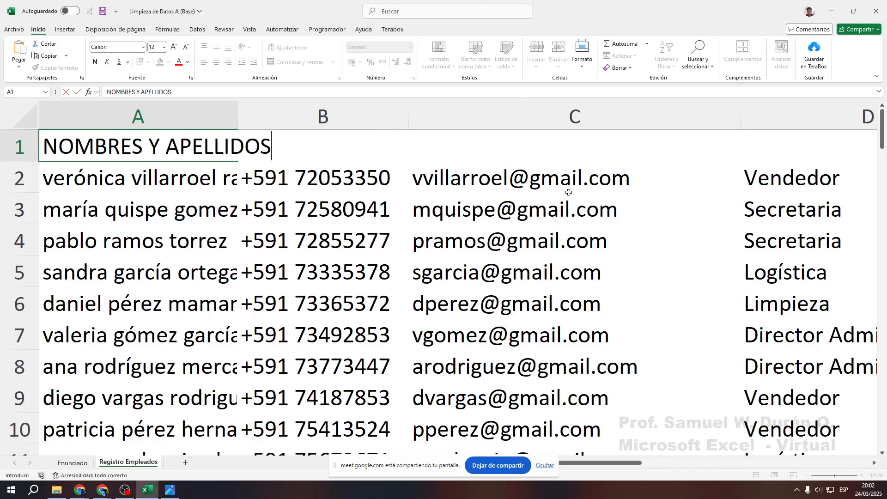
# Fill B1 onward with placeholder letter entries, using Tab to move between cells
pyautogui.press('Tab')
pyautogui.write('HJKLHLKJ')
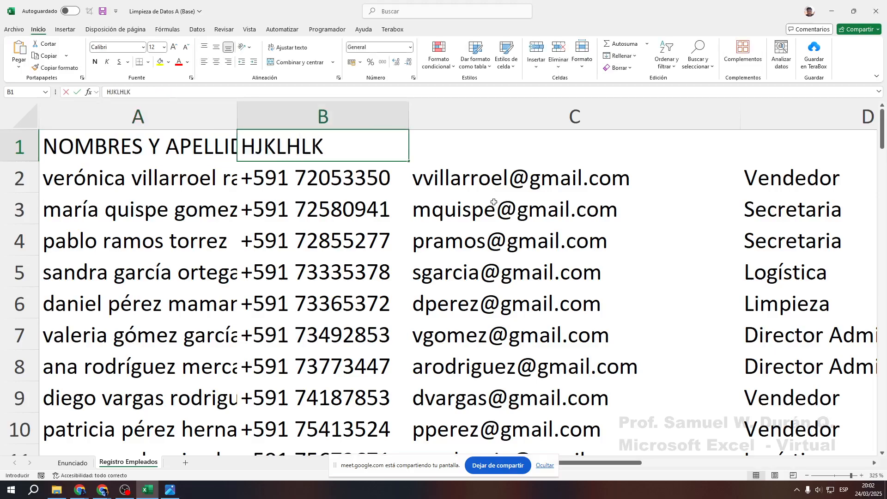
pyautogui.press('Tab')
pyautogui.write('KLJHLKJH')
pyautogui.press('Tab')
pyautogui.write('LKJKHLKJH')
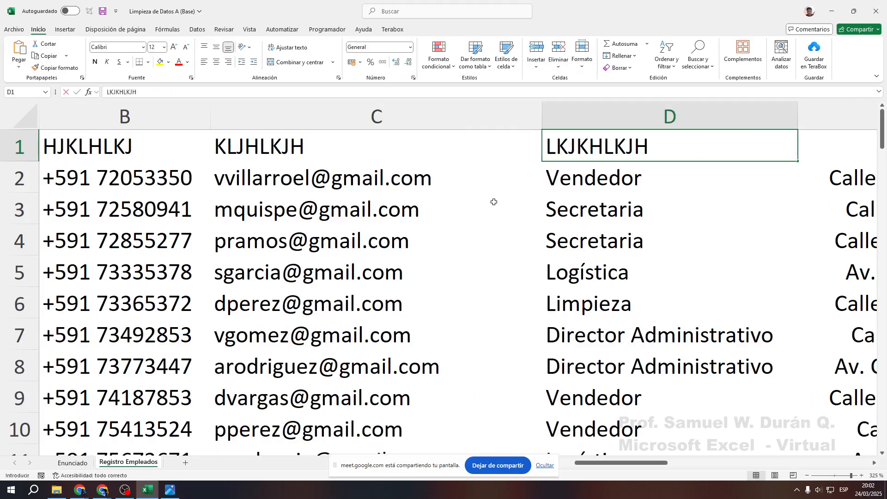
pyautogui.press('Tab')
pyautogui.write('LKJH')
pyautogui.press('Tab')
pyautogui.write('LLKJ')
pyautogui.press('Tab')
pyautogui.write('LKJH')
pyautogui.press('Tab')
pyautogui.write('LKJ\tHLKJ')
pyautogui.press('Tab')
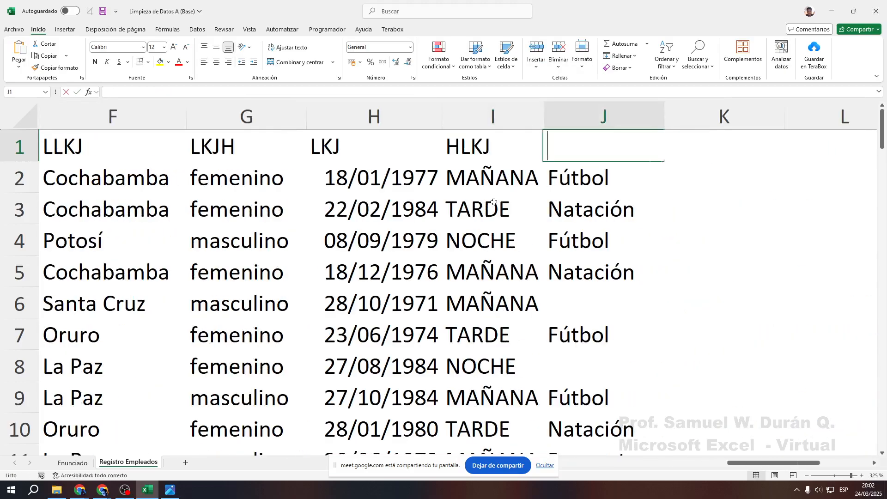
pyautogui.write('HL\tKJH')
pyautogui.press('Tab')
pyautogui.write('LKJ\tHJKL')
pyautogui.press('Tab')
pyautogui.write('H')
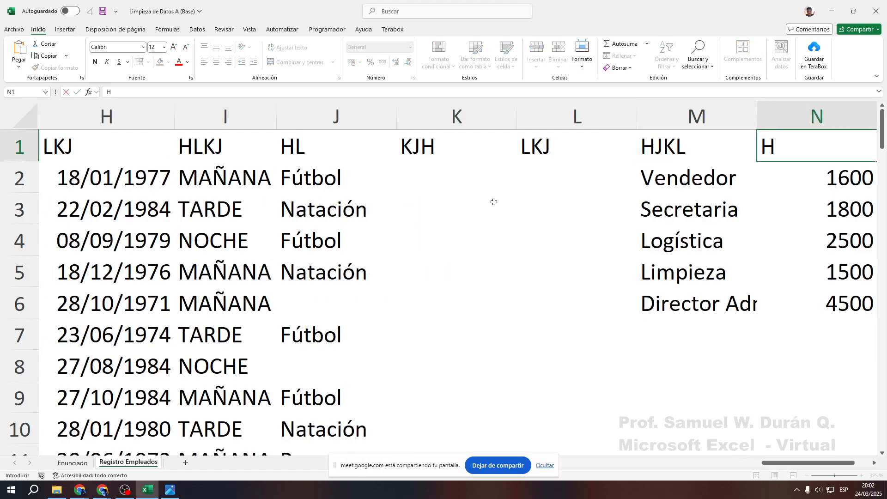
# Commit the last stray entry, then undo every row-1 entry back through A1
pyautogui.click(465, 184)
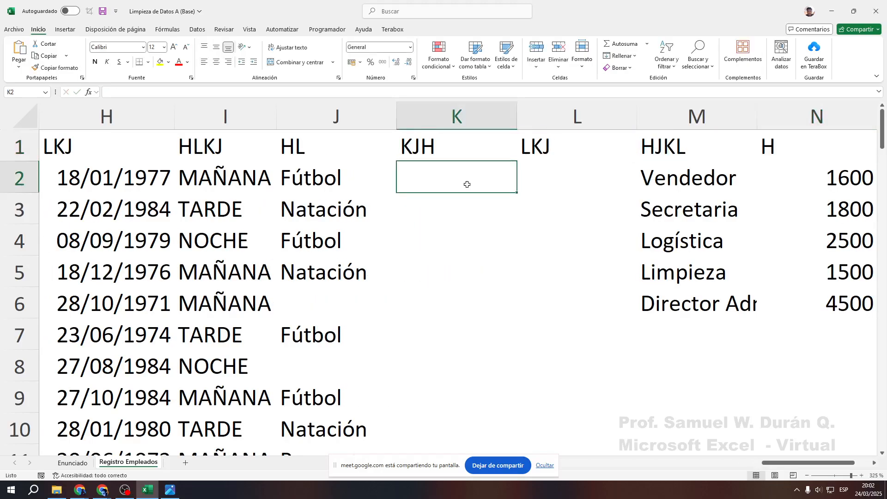
pyautogui.hotkey('ctrl', 'z')
pyautogui.hotkey('ctrl', 'z')
pyautogui.hotkey('ctrl', 'z')
pyautogui.hotkey('ctrl', 'z')
pyautogui.hotkey('ctrl', 'z')
pyautogui.hotkey('ctrl', 'z')
pyautogui.hotkey('ctrl', 'z')
pyautogui.hotkey('ctrl', 'z')
pyautogui.hotkey('ctrl', 'z')
pyautogui.hotkey('ctrl', 'z')
pyautogui.hotkey('ctrl', 'z')
pyautogui.hotkey('ctrl', 'z')
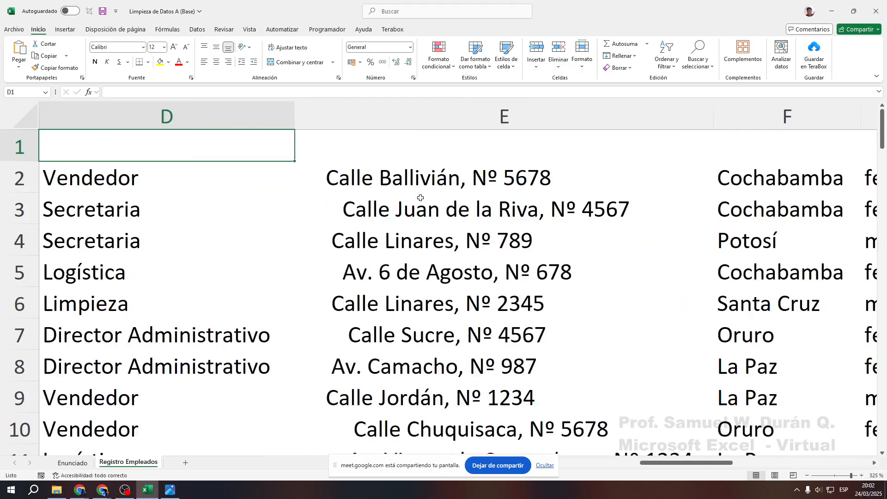
pyautogui.moveTo(680, 465); pyautogui.dragTo(550, 465)
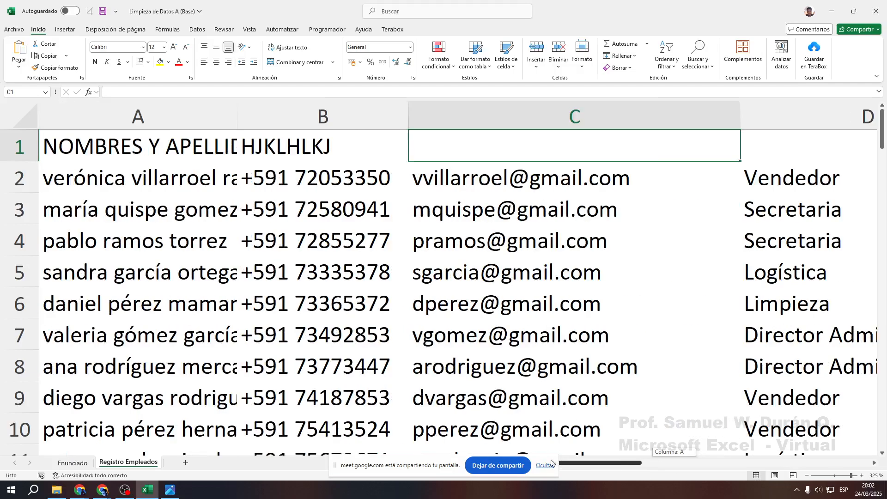
pyautogui.hotkey('ctrl', 'z')
pyautogui.hotkey('ctrl', 'z')
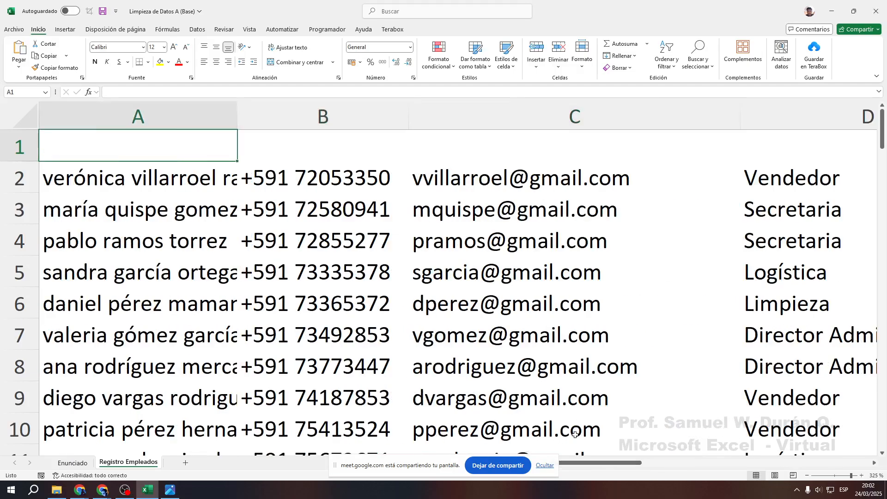
# Redo NOMBRES Y APELLIDOS in A1 and demonstrate arrow-key navigation, ending on B1
pyautogui.hotkey('ctrl', 'y')
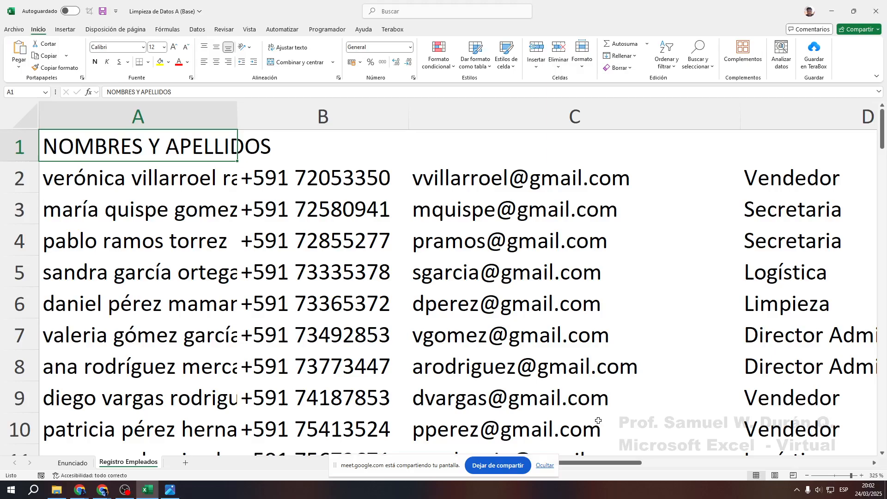
pyautogui.click(293, 148)
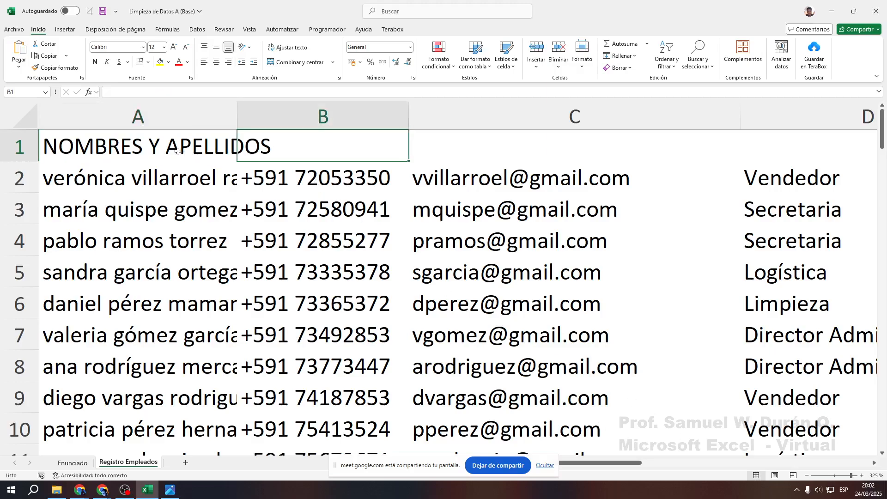
pyautogui.press('Left')
pyautogui.click(310, 153)
pyautogui.click(191, 158)
pyautogui.click(300, 154)
pyautogui.press('Left')
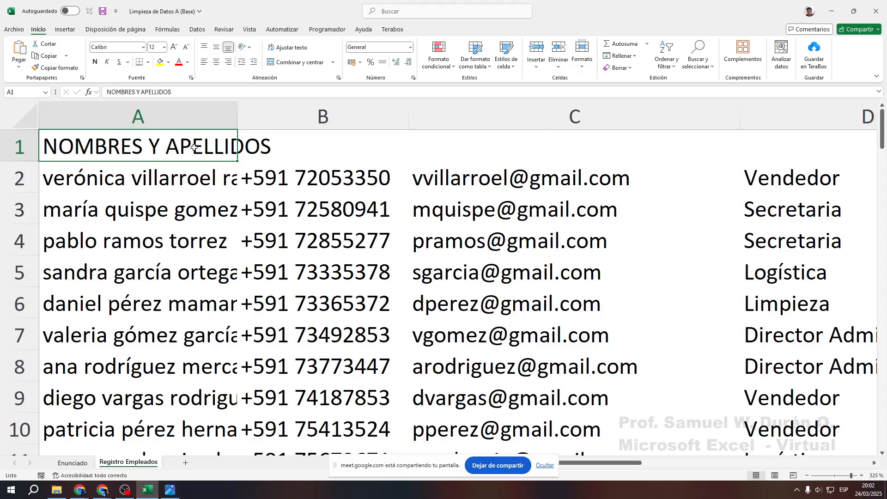
pyautogui.press('Down')
pyautogui.press('Down')
pyautogui.press('Up')
pyautogui.press('Up')
pyautogui.press('Right')
pyautogui.press('Down')
pyautogui.press('Left')
pyautogui.press('Up')
pyautogui.press('Right')
pyautogui.press('Down')
pyautogui.press('Right')
pyautogui.press('Down')
pyautogui.press('Up')
pyautogui.press('Left')
pyautogui.press('Up')
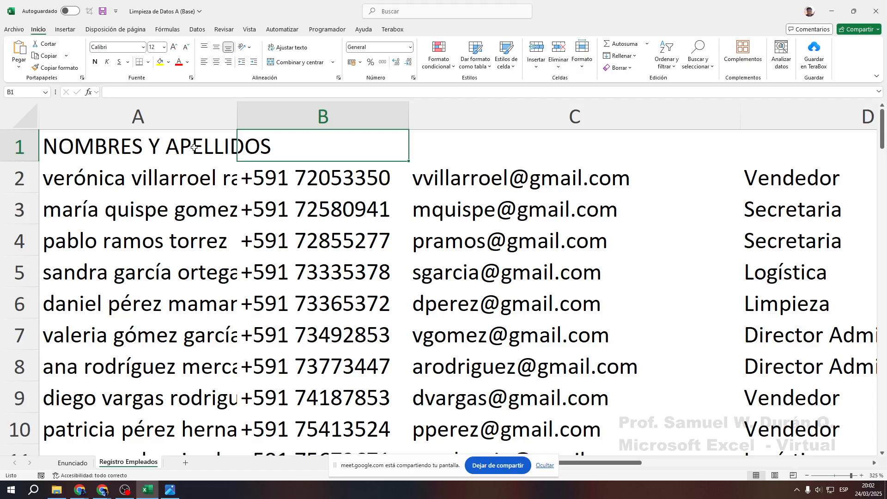
# Enter the headers CELULAR, EMAIL and CARGO in B1, C1 and D1
pyautogui.write('CELULAR')
pyautogui.press('Right')
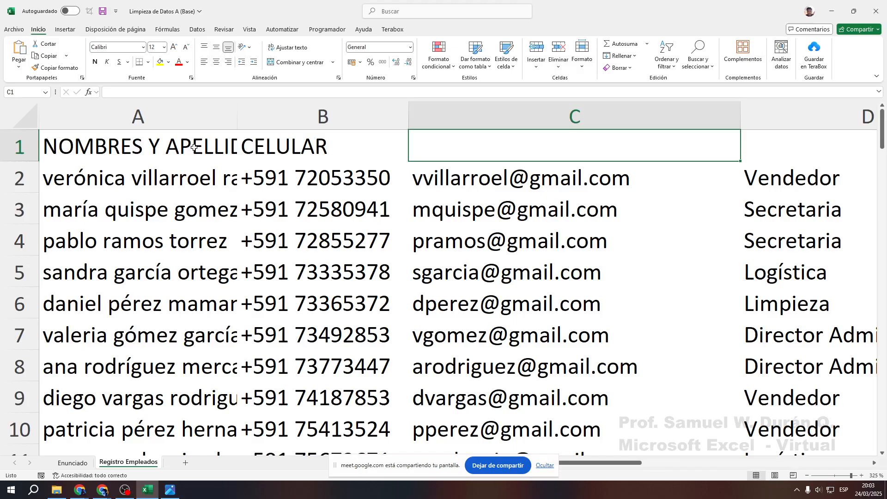
pyautogui.write('EMAIL')
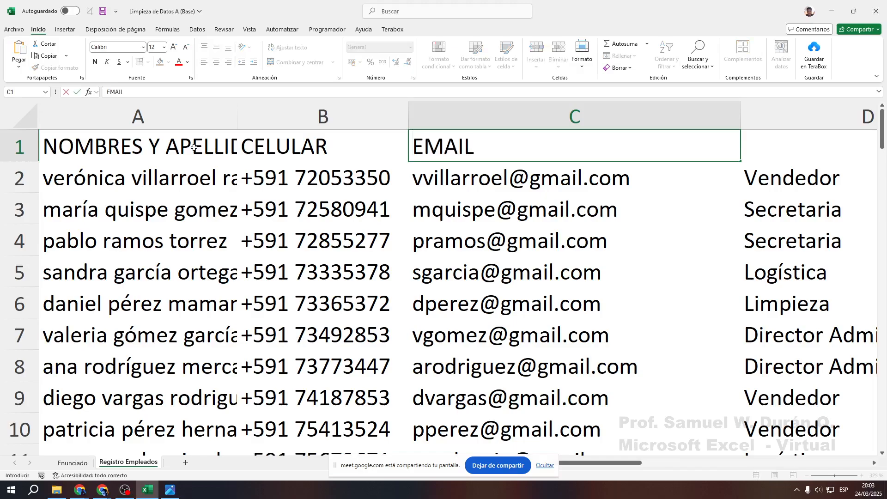
pyautogui.press('Right')
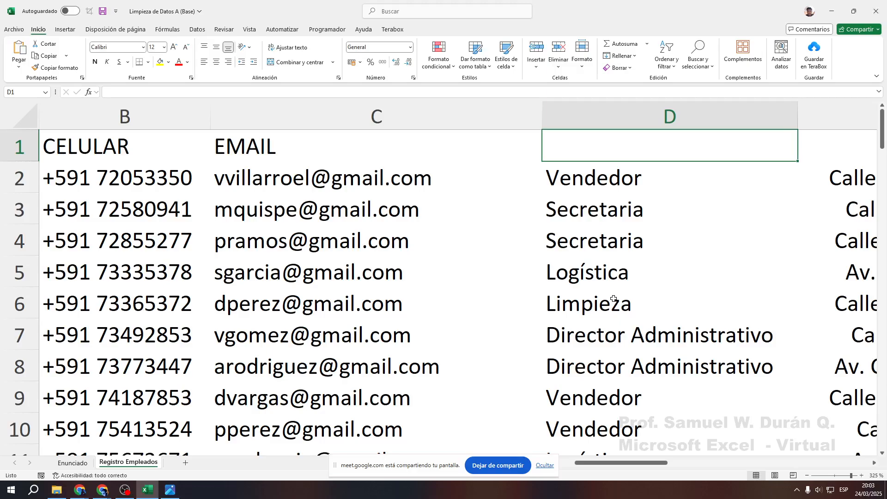
pyautogui.write('CARGO')
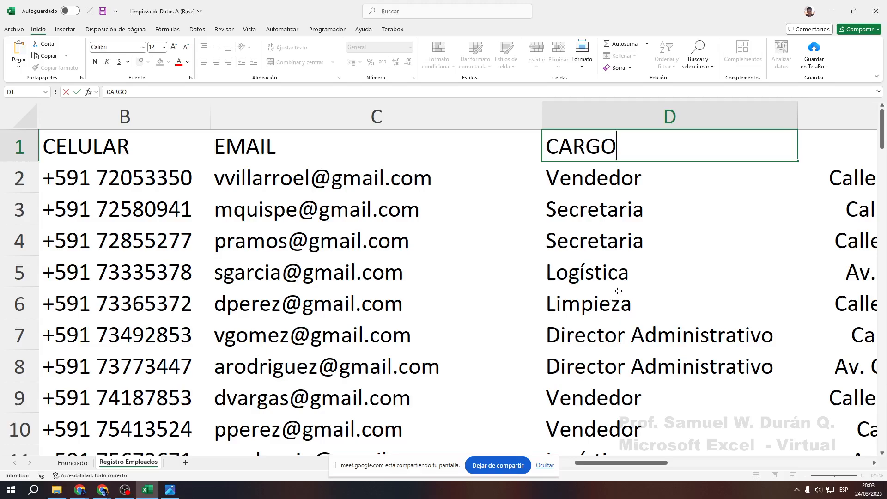
pyautogui.press('Return')
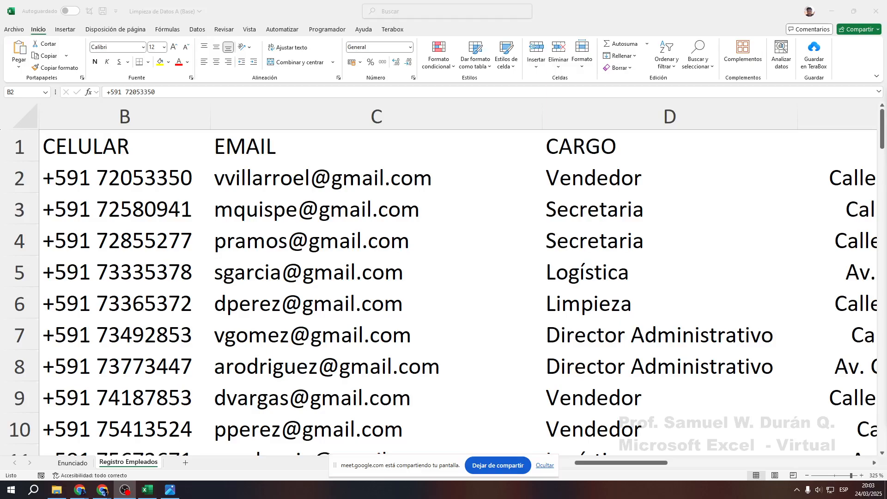
pyautogui.click(624, 147)
pyautogui.click(624, 147)
pyautogui.press('Right')
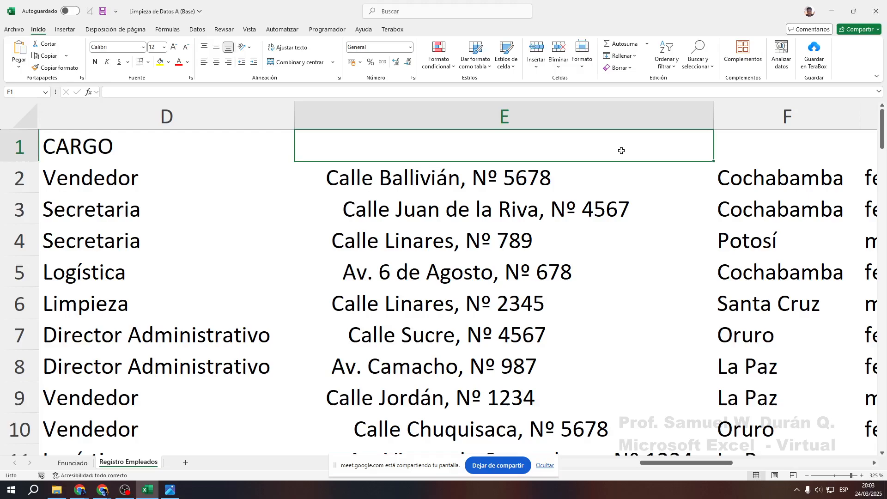
pyautogui.write('DIRECCION')
pyautogui.press('Tab')
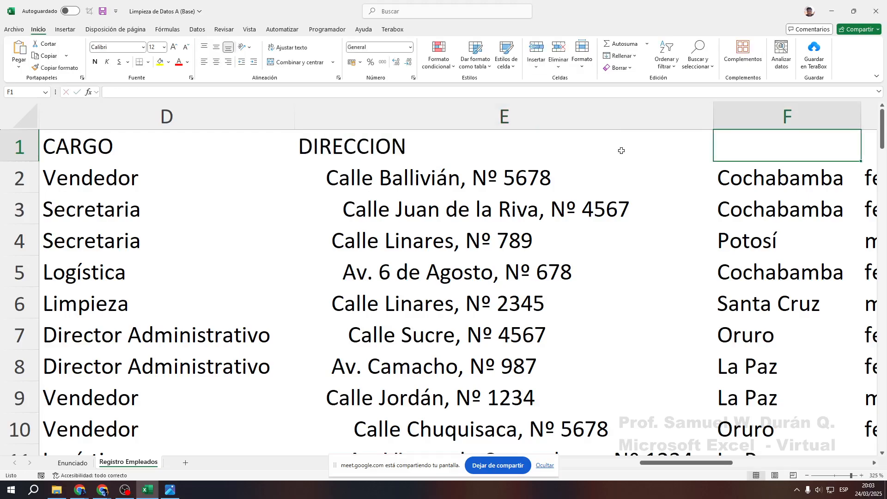
pyautogui.press('Right')
pyautogui.press('Right')
pyautogui.press('Right')
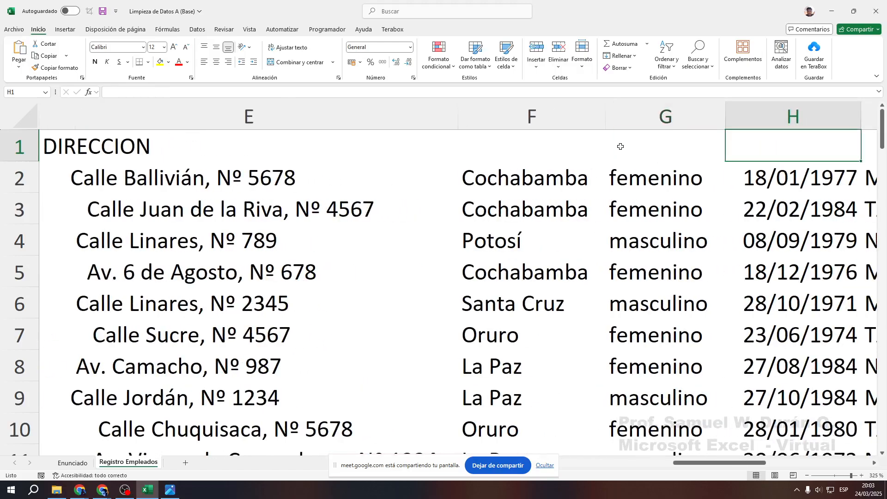
pyautogui.click(138, 137)
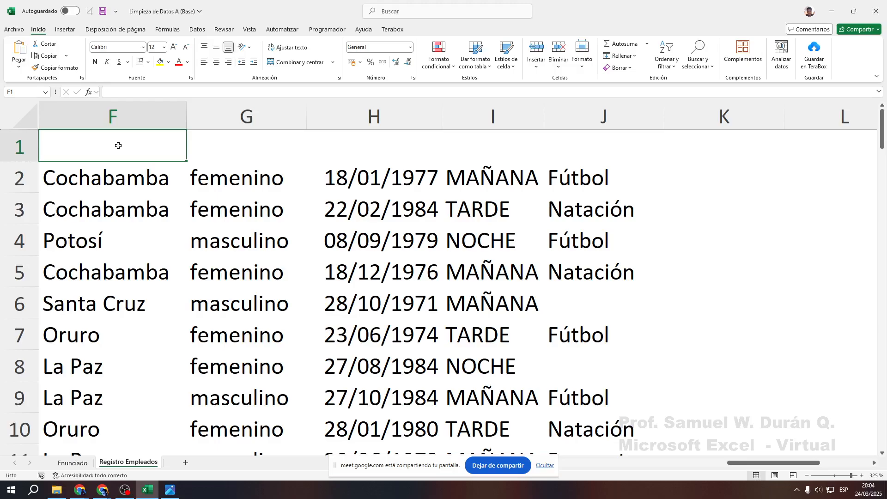
pyautogui.write('DEP')
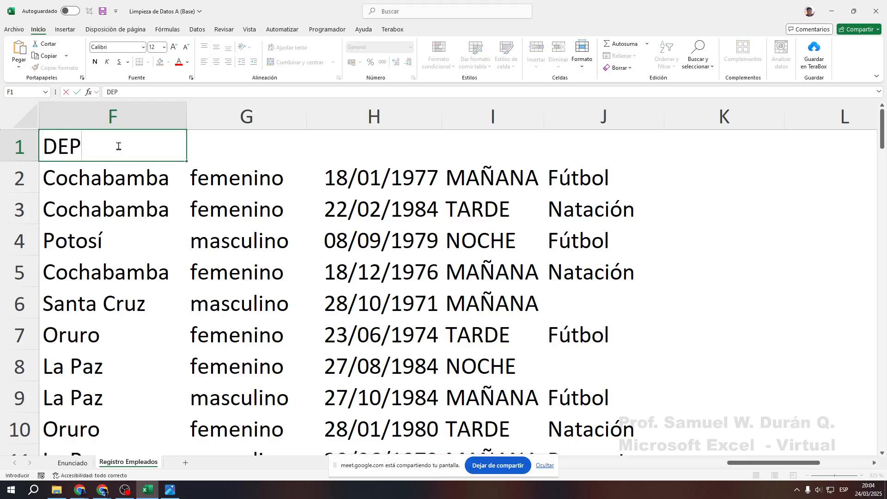
pyautogui.write('ARTAMENTO')
pyautogui.press('Tab')
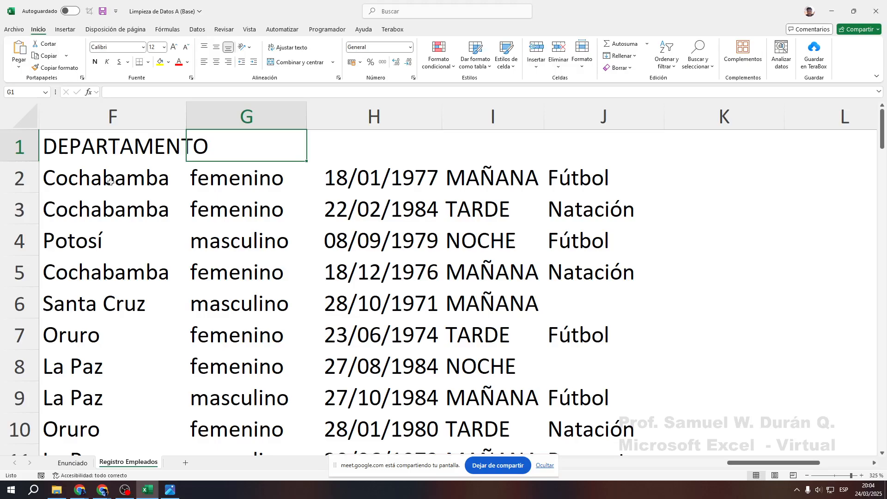
pyautogui.scroll(-3, 111, 181)
pyautogui.scroll(3, 212, 240)
pyautogui.write('GENERO')
pyautogui.press('Tab')
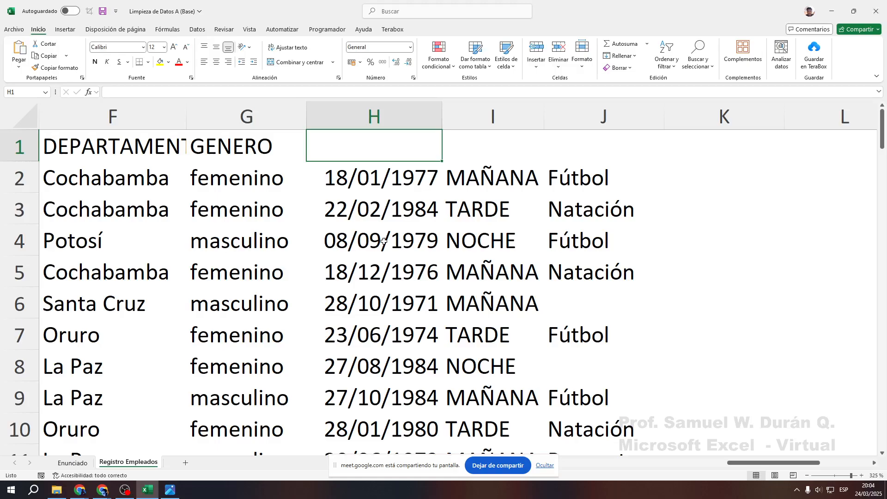
pyautogui.write('FECHA NA')
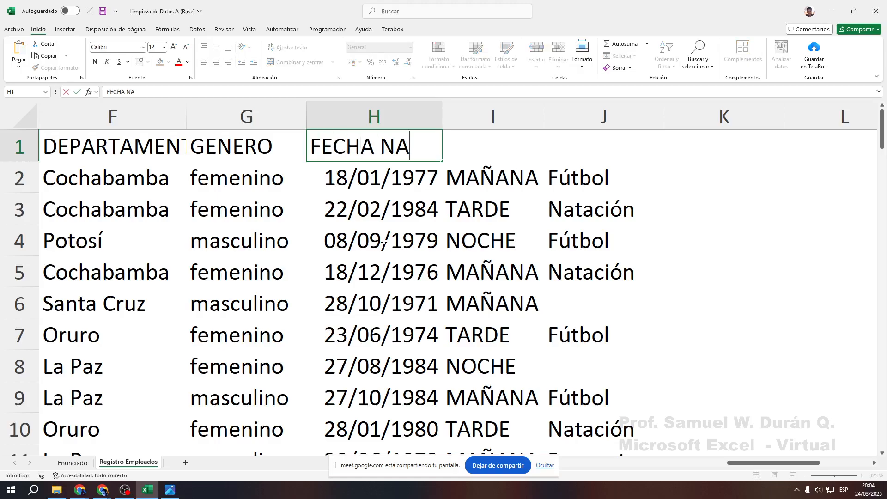
pyautogui.write('CIMIENTO')
pyautogui.press('Tab')
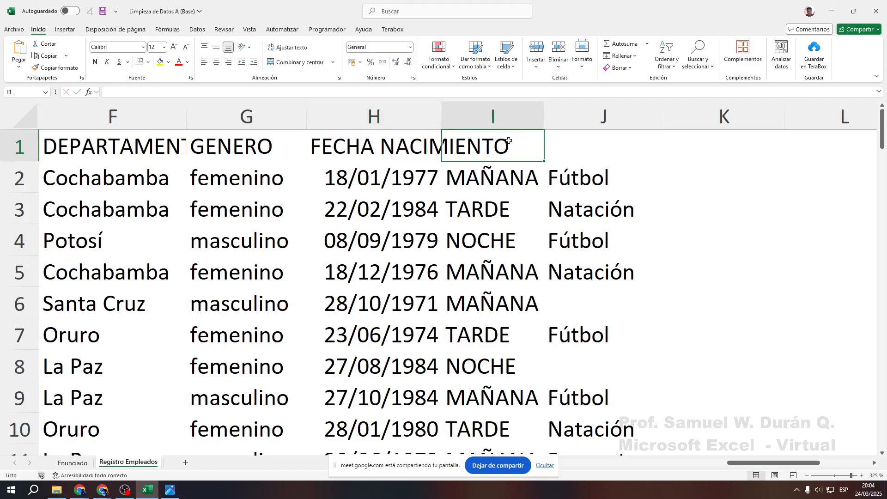
pyautogui.write('TURNO')
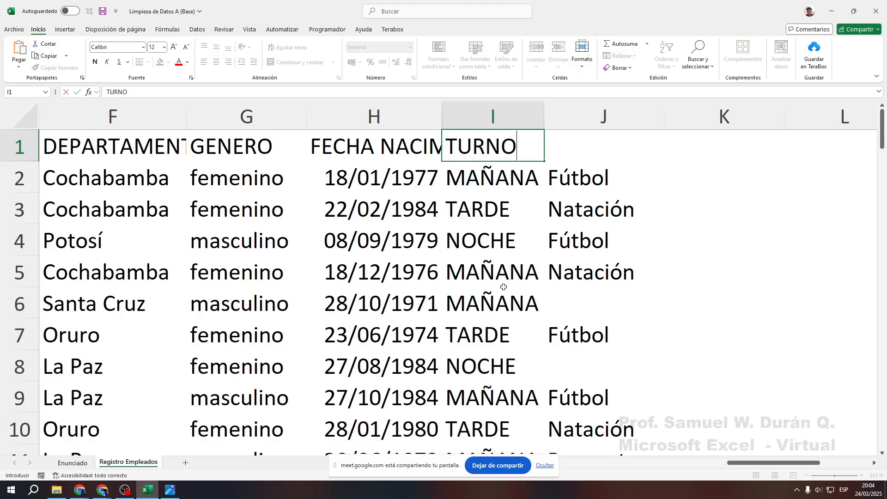
pyautogui.press('Tab')
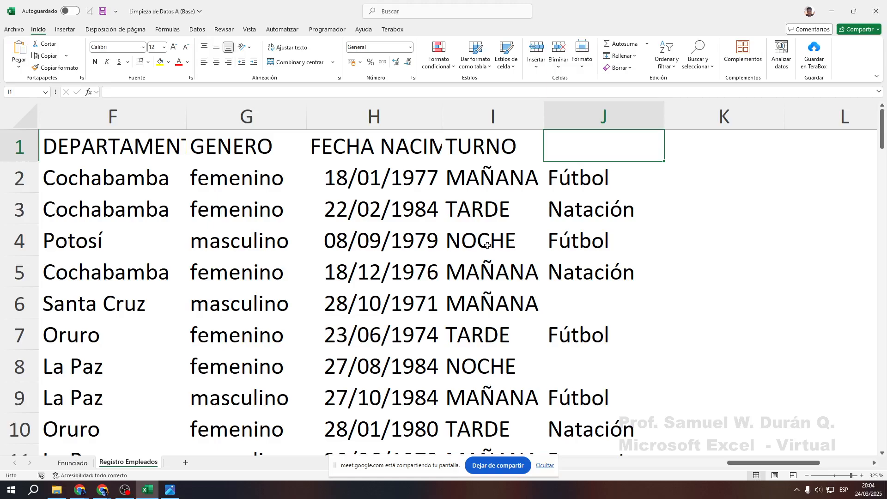
pyautogui.write('DEPORTE')
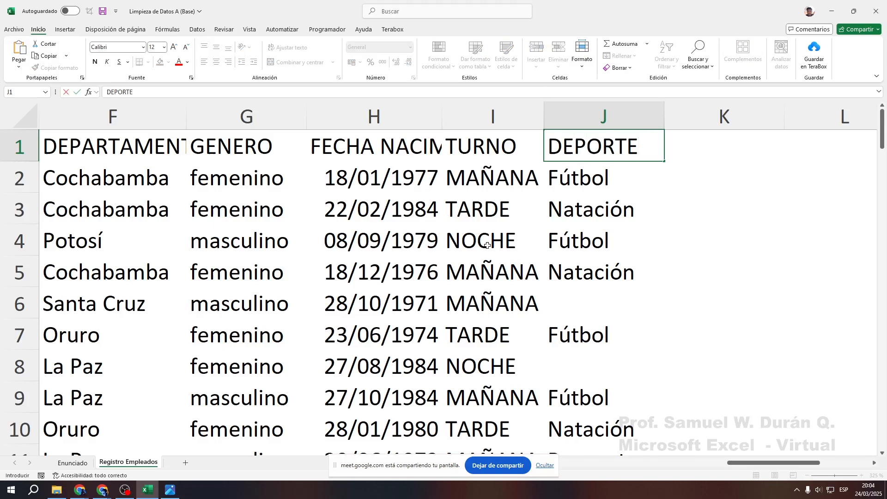
pyautogui.press('Return')
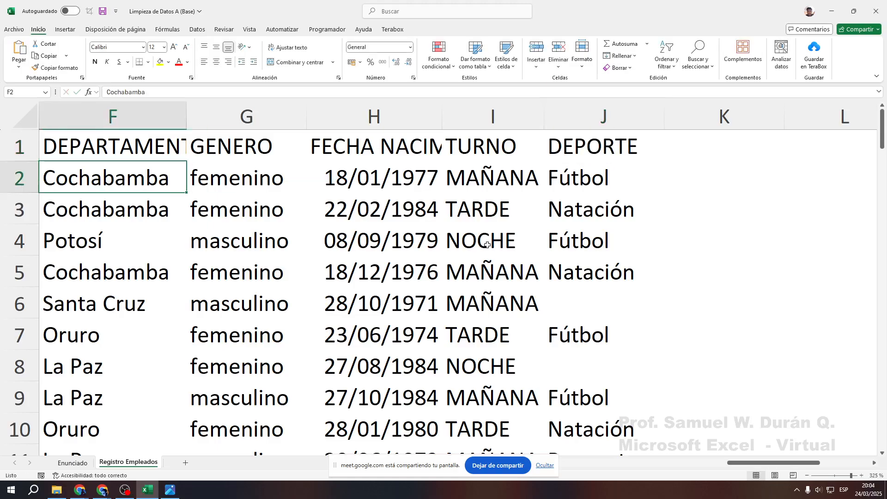
pyautogui.hotkey('ctrl', 'Home')
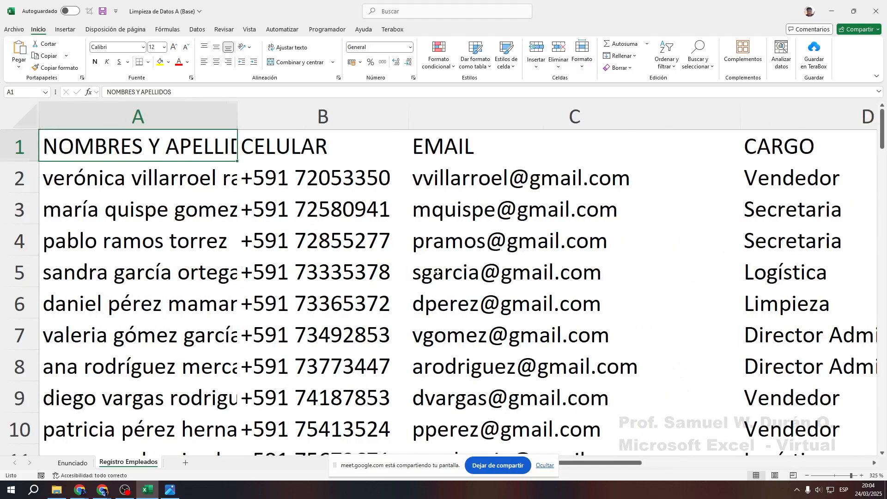
pyautogui.keyDown('ctrl'); pyautogui.scroll(-7, 437, 271); pyautogui.keyUp('ctrl')
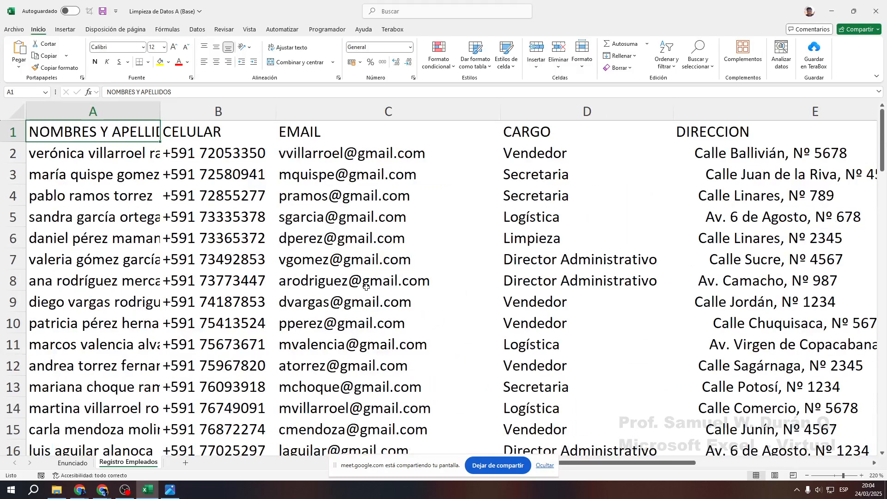
pyautogui.scroll(-8, 340, 329)
pyautogui.scroll(2, 321, 326)
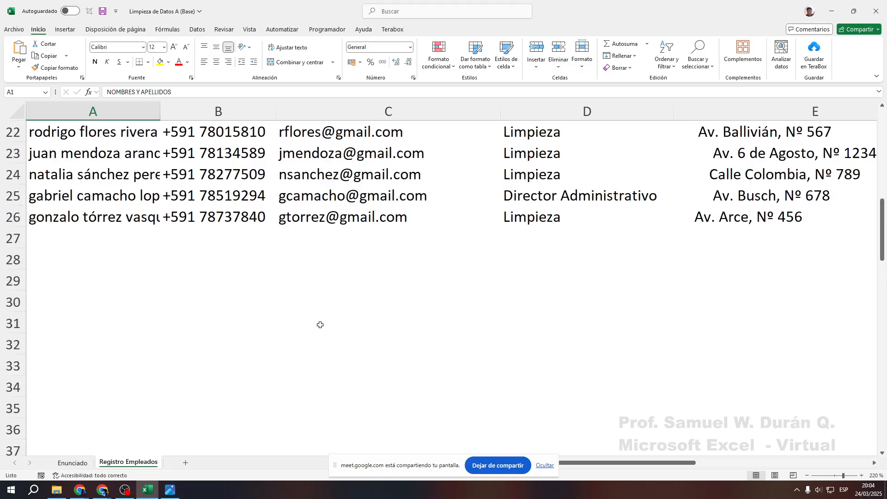
pyautogui.scroll(7, 317, 323)
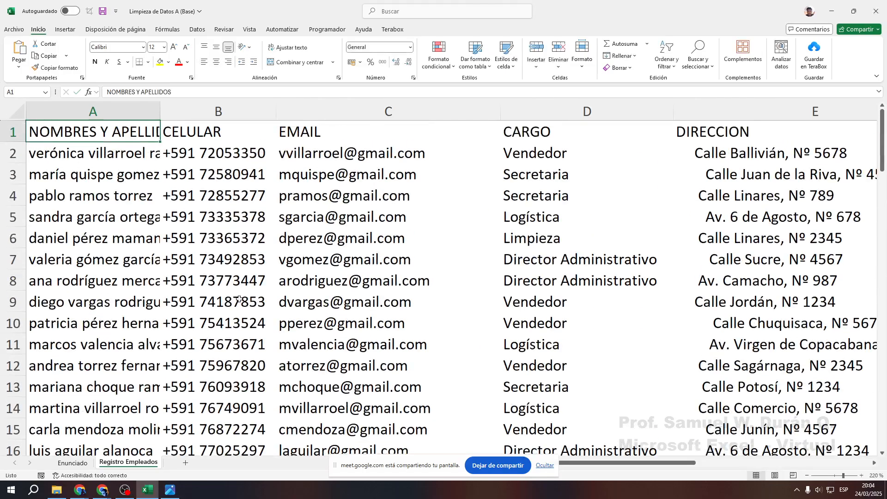
pyautogui.scroll(-8, 240, 298)
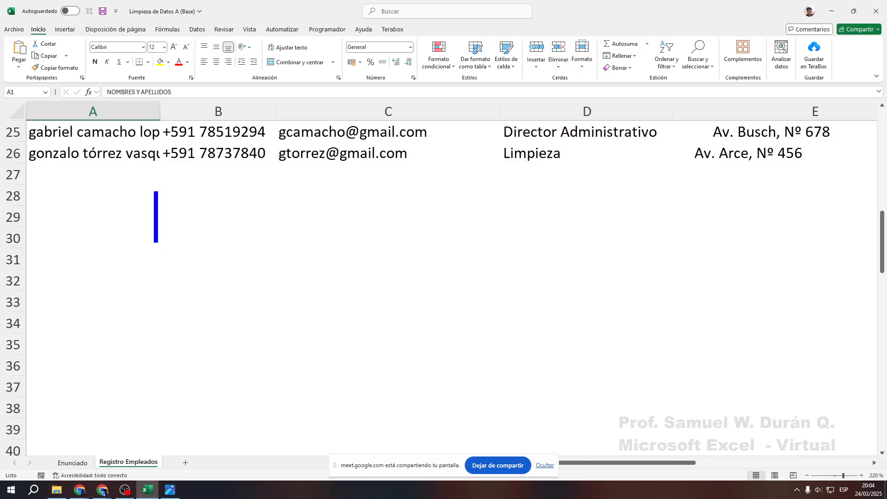
# Write 'Ctrl + +' and 'Ctrl + -' as a ZoomIt note, boxing the plus and minus keys with arrows
pyautogui.write('CTR')
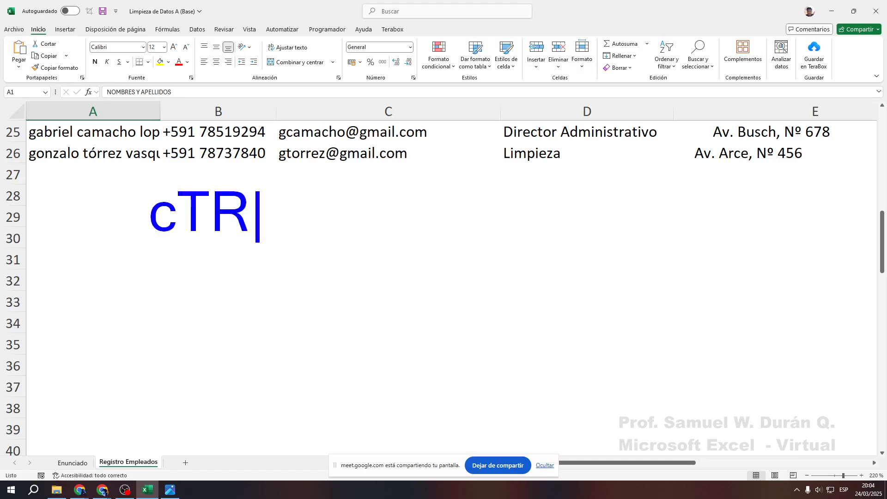
pyautogui.press('BackSpace')
pyautogui.press('BackSpace')
pyautogui.press('BackSpace')
pyautogui.write('Ctrl ')
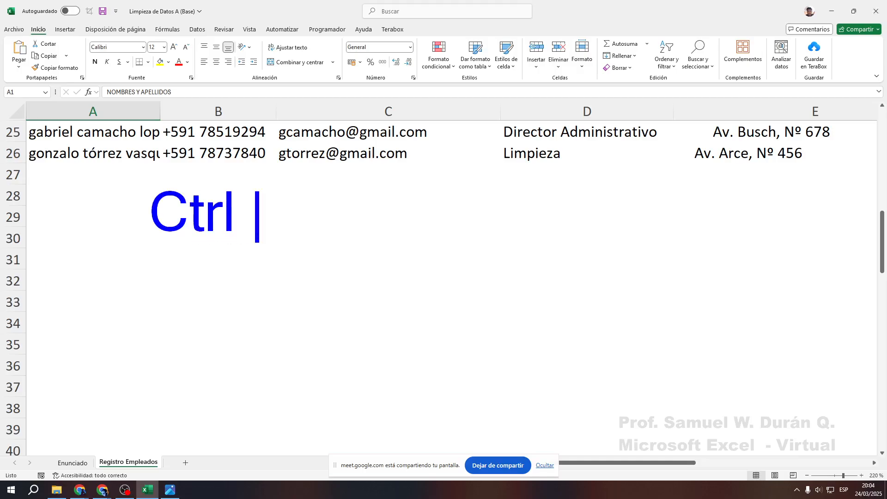
pyautogui.write('+ +')
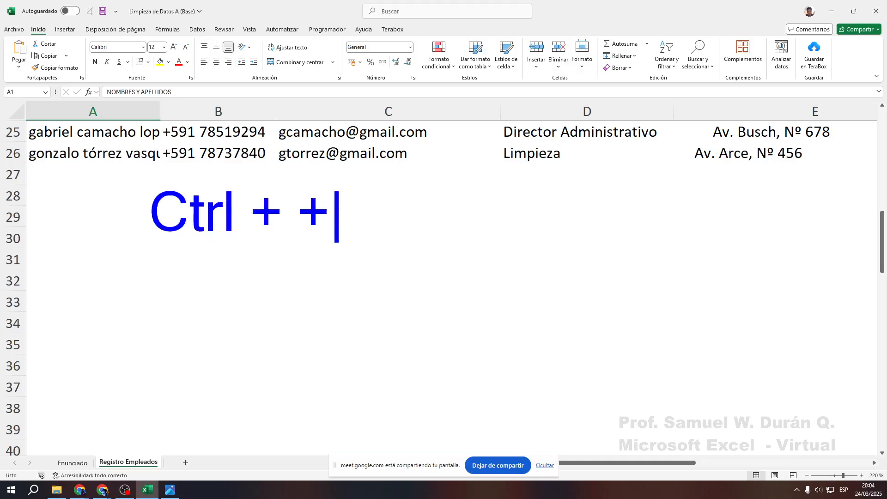
pyautogui.moveTo(283, 185)
pyautogui.mouseDown()
pyautogui.moveTo(319, 201)
pyautogui.moveTo(345, 242)
pyautogui.mouseUp()
pyautogui.write('t')
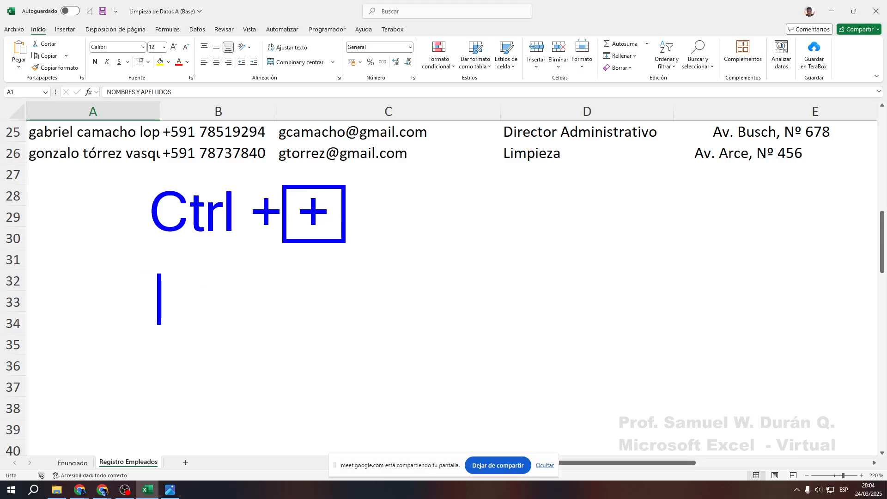
pyautogui.write('Ctrl + -')
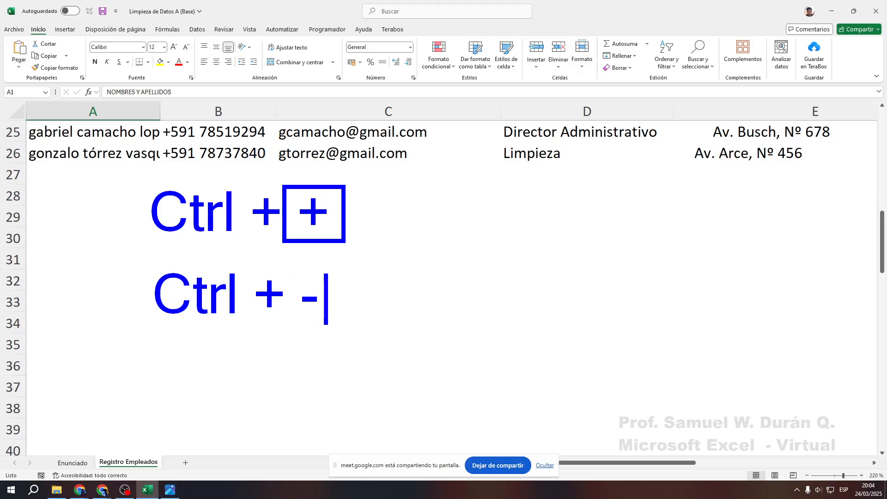
pyautogui.press('Escape')
pyautogui.moveTo(283, 269)
pyautogui.mouseDown()
pyautogui.moveTo(326, 291)
pyautogui.moveTo(354, 326)
pyautogui.mouseUp()
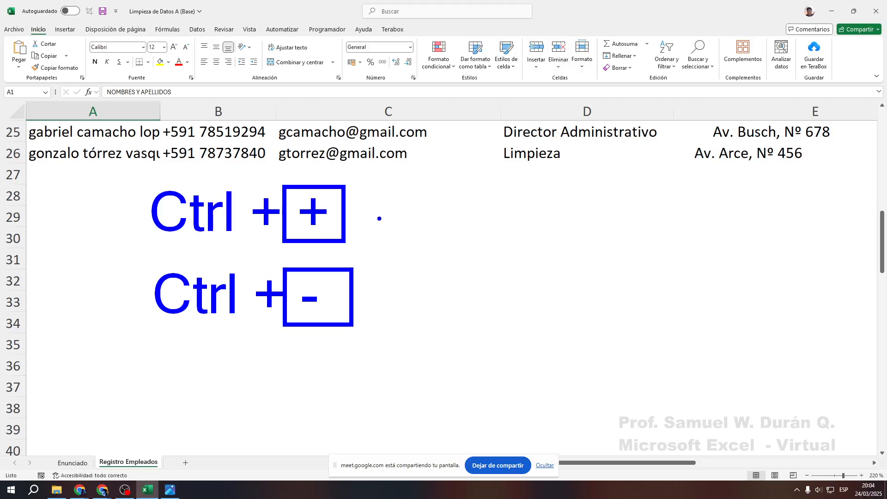
pyautogui.moveTo(379, 214); pyautogui.dragTo(427, 214)
pyautogui.moveTo(379, 299); pyautogui.dragTo(439, 298)
# Label the shortcuts Insertar and Eliminar, linked by arrows to a Filas/Columnas note
pyautogui.press('t')
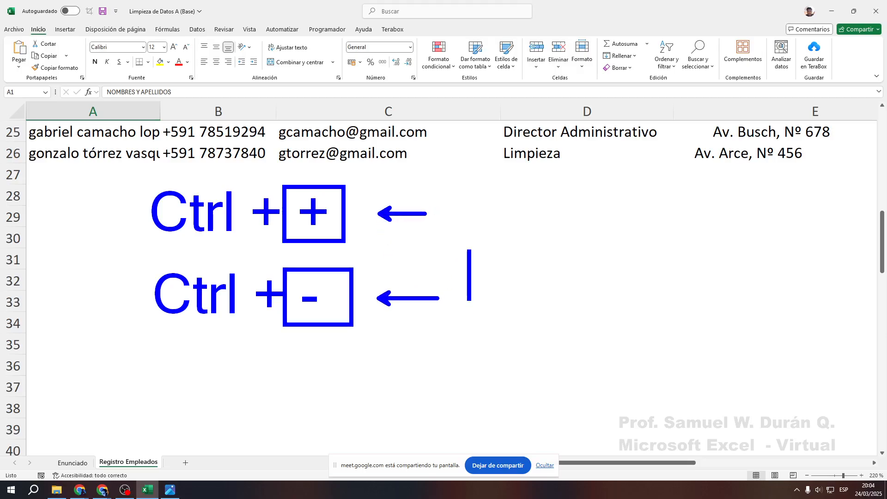
pyautogui.write('Insertar')
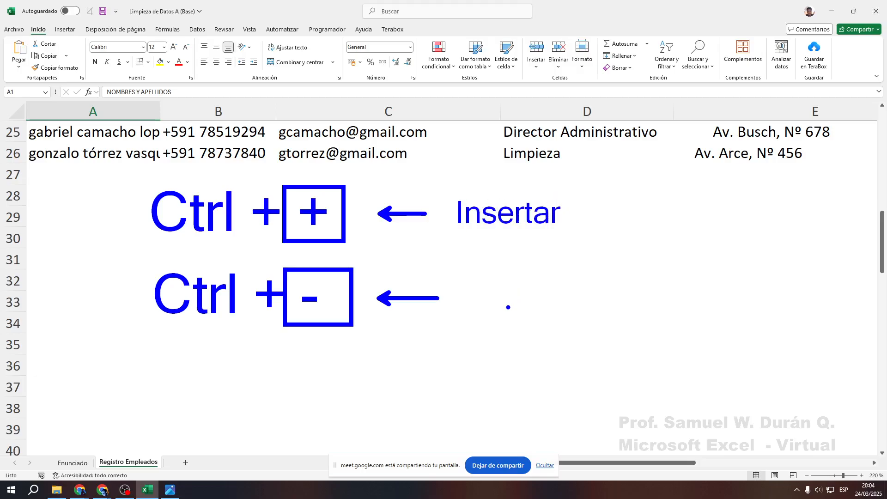
pyautogui.write('t')
pyautogui.write('Eliminar')
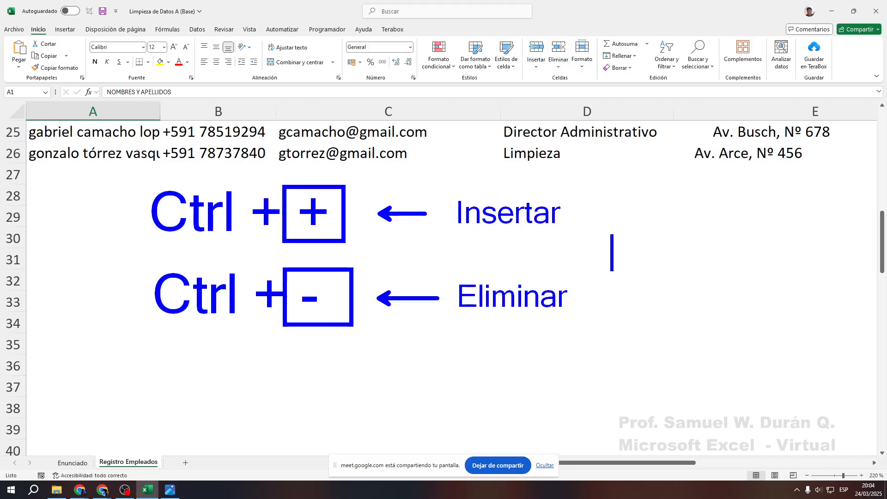
pyautogui.write('Filas')
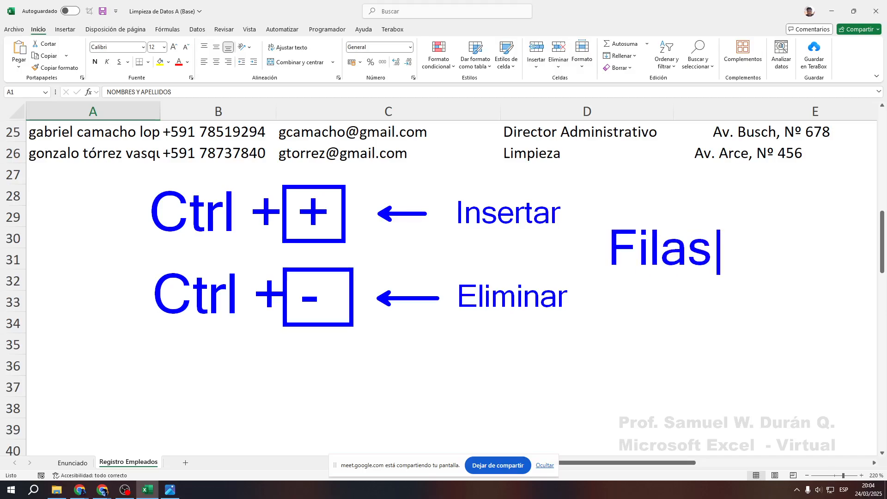
pyautogui.write('/Column')
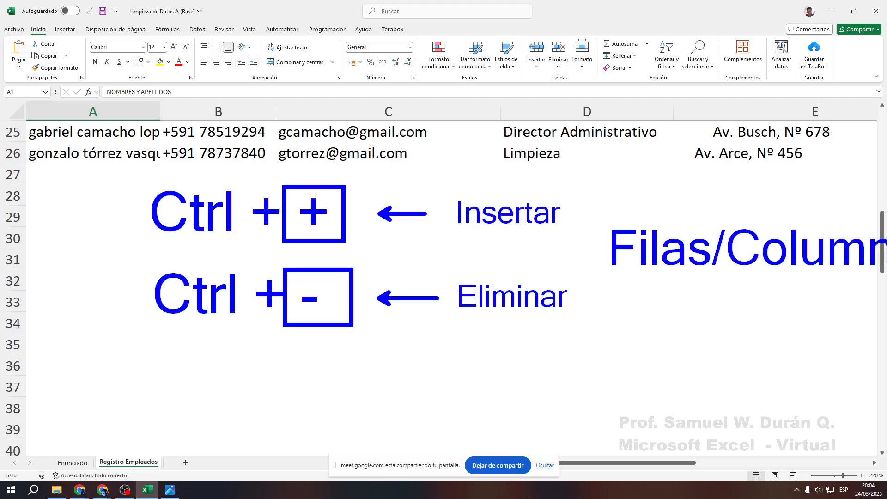
pyautogui.moveTo(599, 243); pyautogui.dragTo(574, 216)
pyautogui.moveTo(606, 269); pyautogui.dragTo(577, 292)
# Save the annotated screenshot as c3 and clear the annotations
pyautogui.hotkey('ctrl', 's')
pyautogui.write('c3')
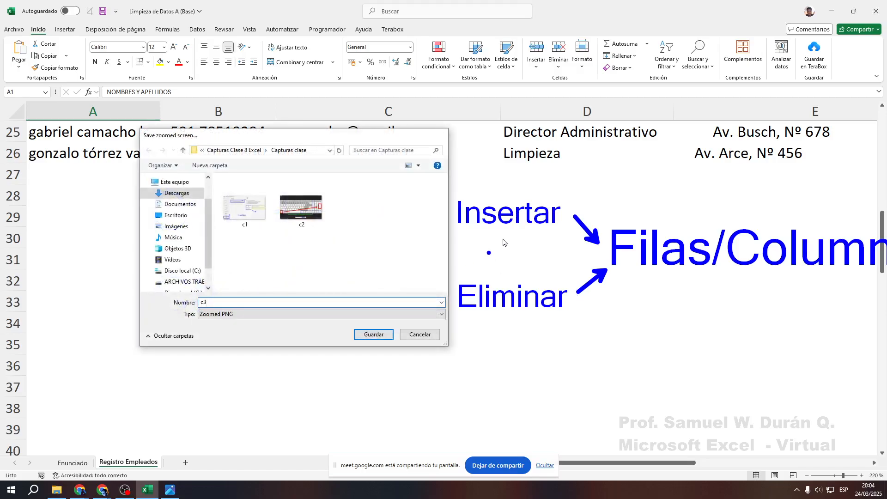
pyautogui.press('Return')
pyautogui.press('Escape')
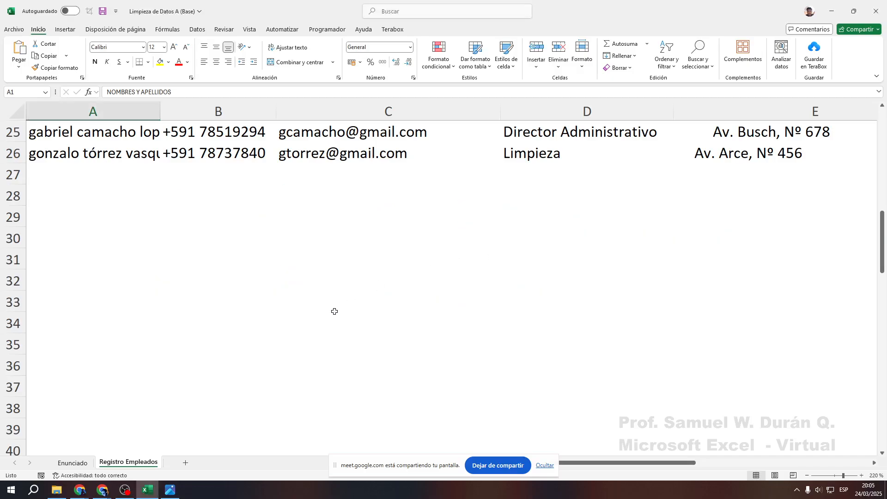
pyautogui.scroll(8, 343, 256)
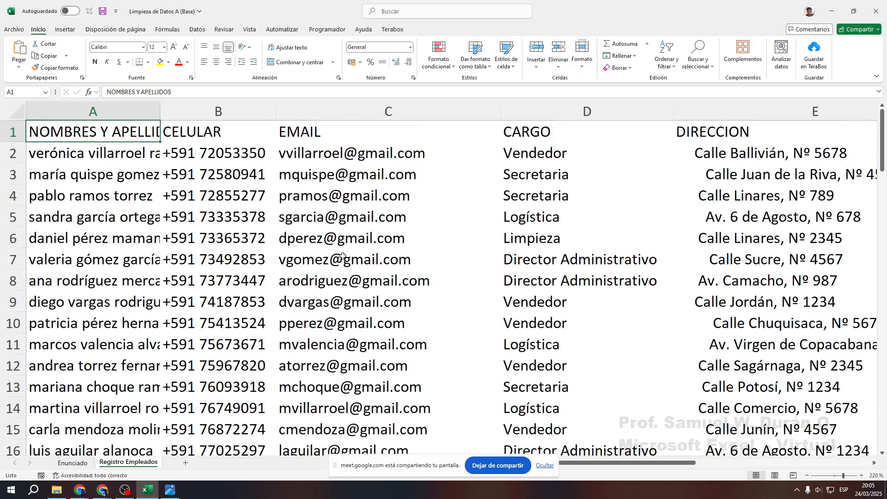
pyautogui.click(74, 463)
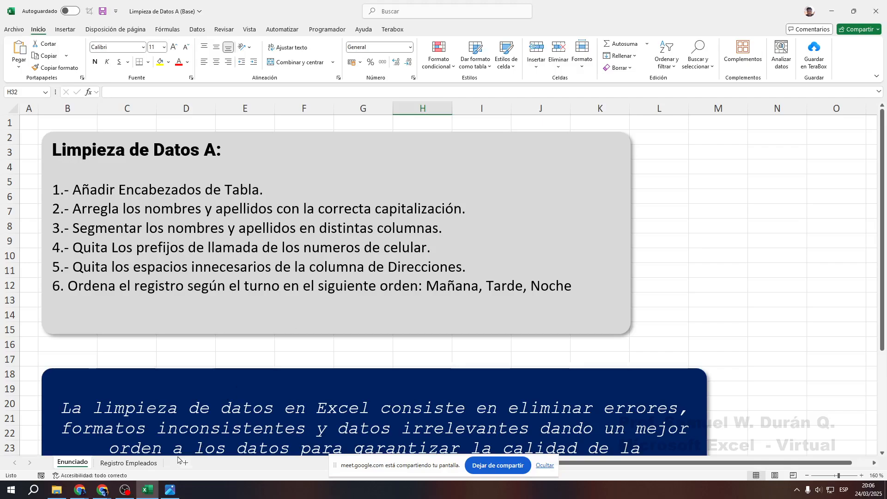
pyautogui.click(129, 463)
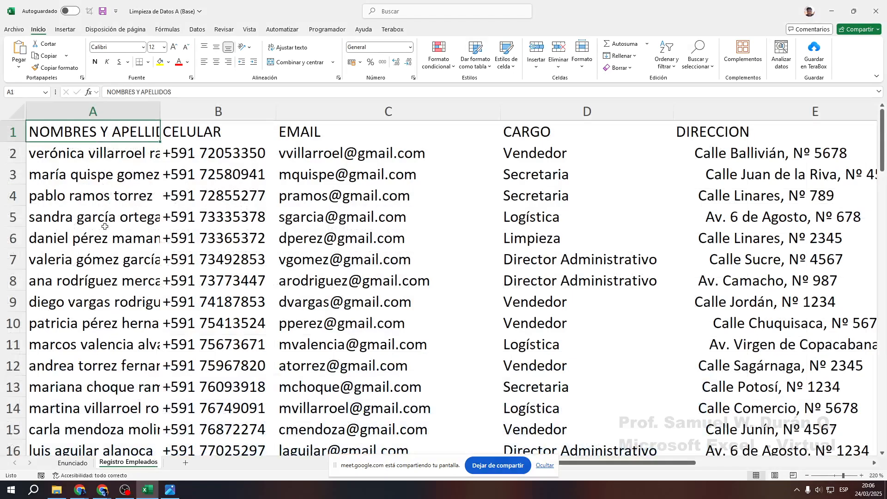
pyautogui.click(153, 112)
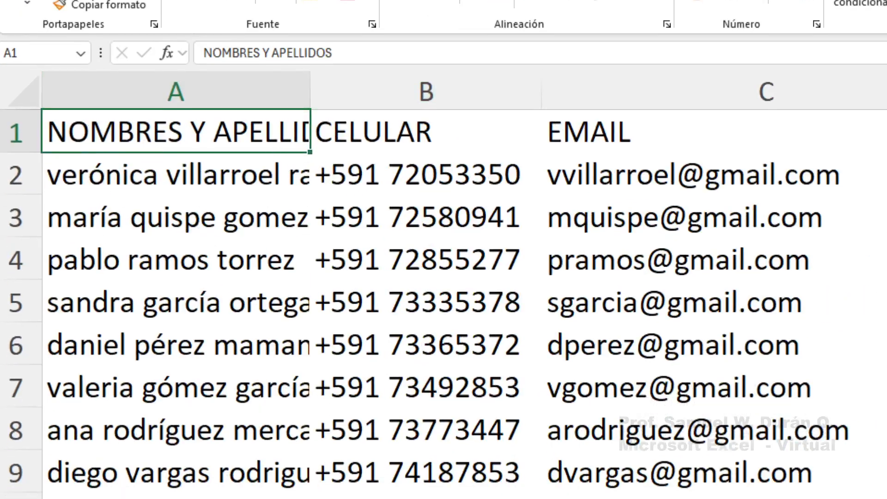
# Point out the column A/B header boundary with ZoomIt pen and arrows, then clear them
pyautogui.moveTo(312, 135)
pyautogui.mouseDown()
pyautogui.moveTo(285, 320)
pyautogui.moveTo(302, 498)
pyautogui.moveTo(314, 498)
pyautogui.mouseUp()
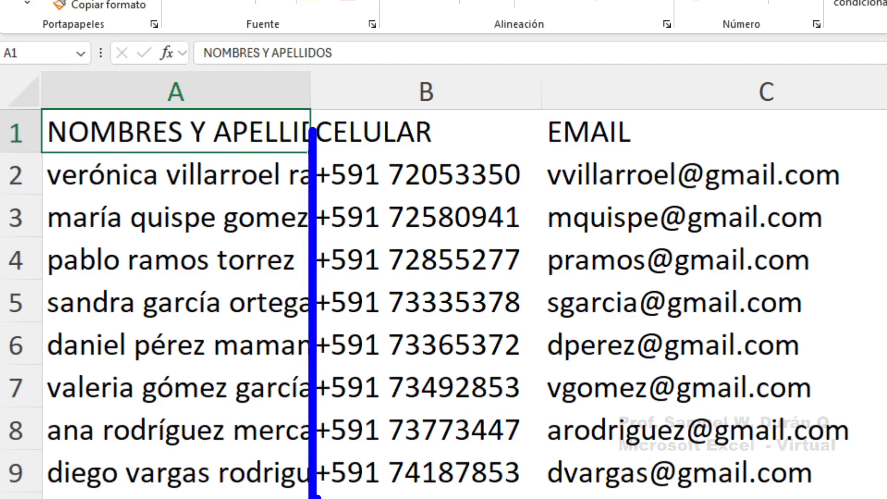
pyautogui.press('Escape')
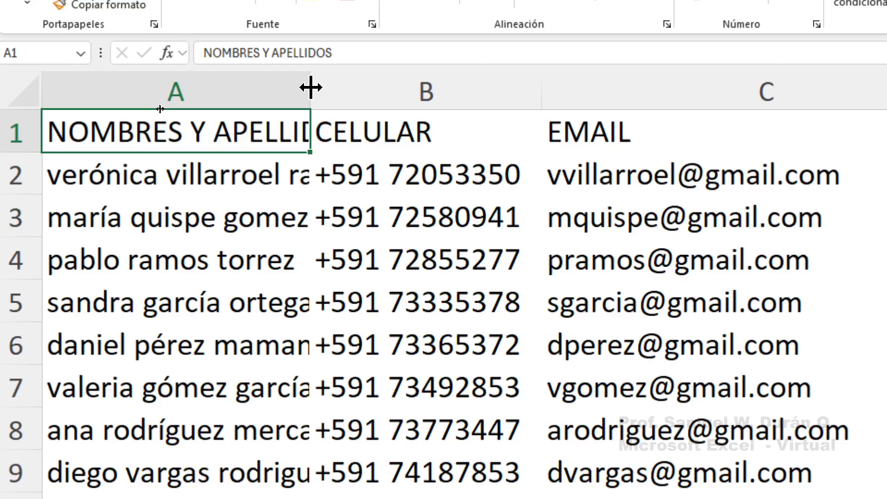
pyautogui.moveTo(302, 174); pyautogui.dragTo(307, 113)
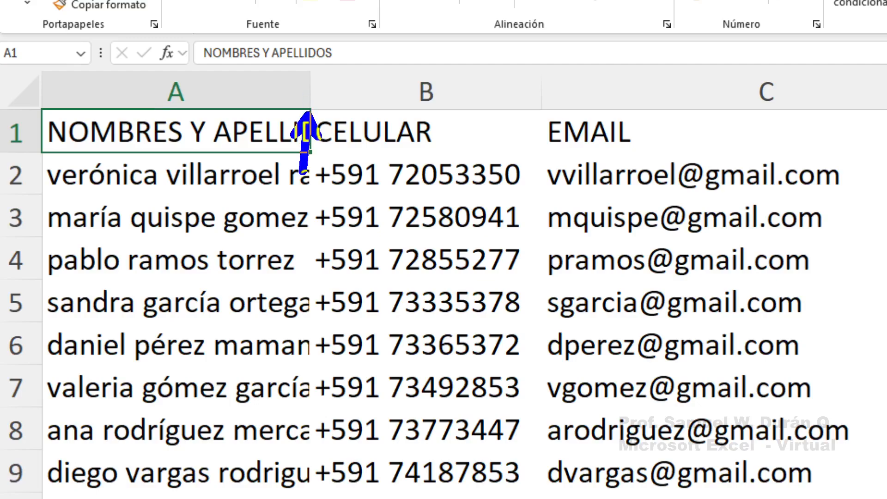
pyautogui.moveTo(307, 16); pyautogui.dragTo(307, 72)
pyautogui.press('Escape')
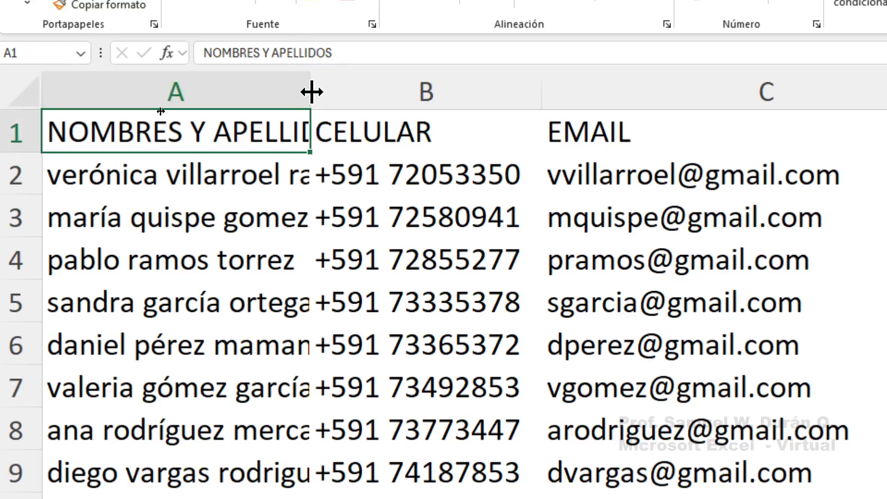
# AutoFit column A by double-clicking its right border, then check the full names in A2 and A3
pyautogui.doubleClick(312, 90)
pyautogui.click(310, 82)
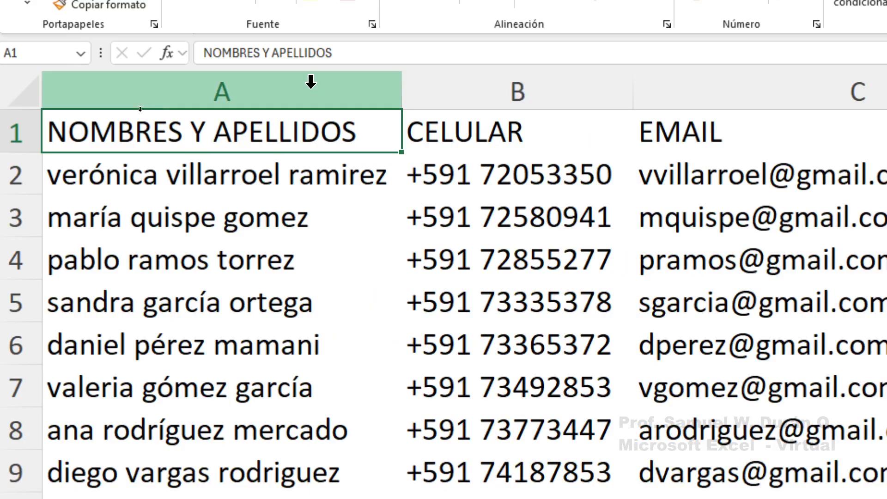
pyautogui.scroll(-6, 273, 302)
pyautogui.scroll(5, 263, 386)
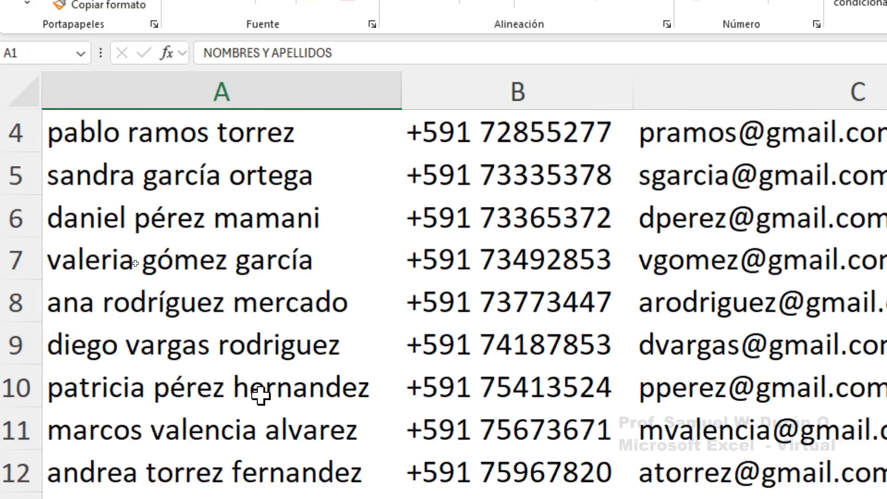
pyautogui.scroll(1, 261, 395)
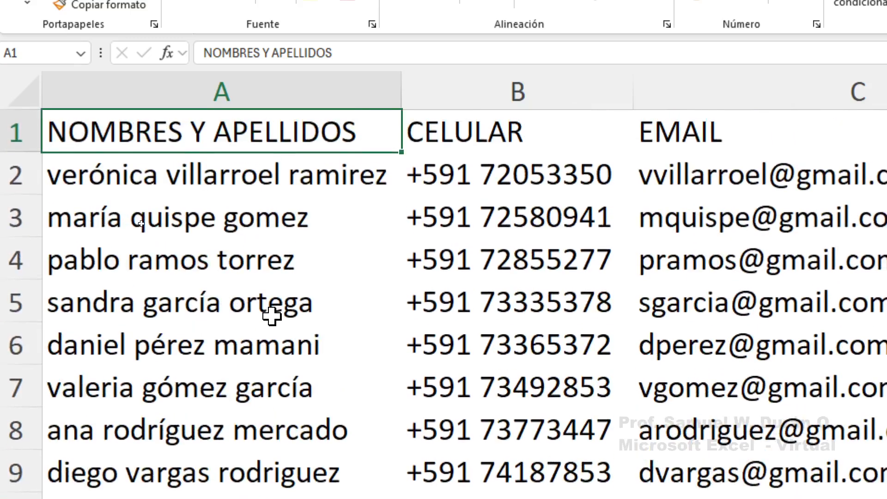
pyautogui.click(236, 181)
pyautogui.click(228, 221)
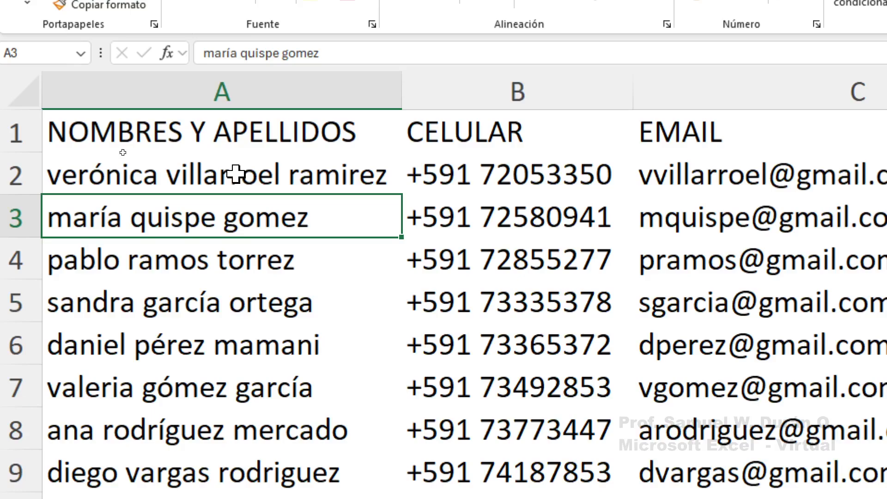
pyautogui.click(233, 174)
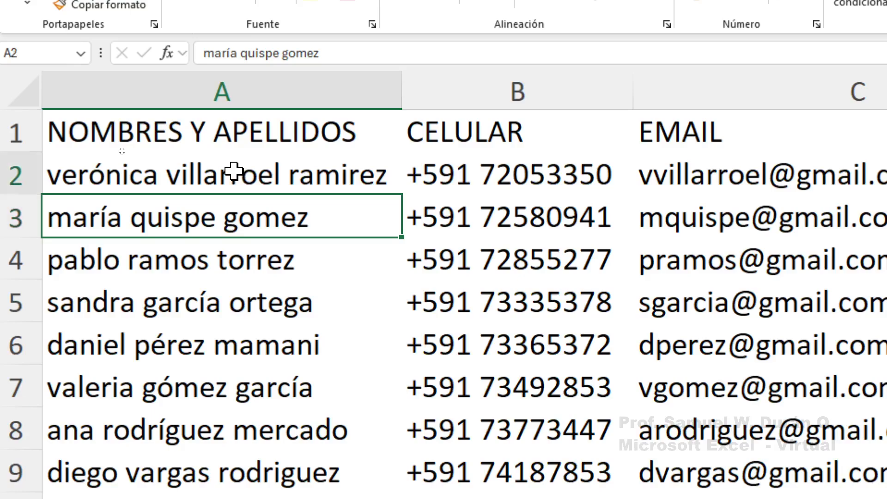
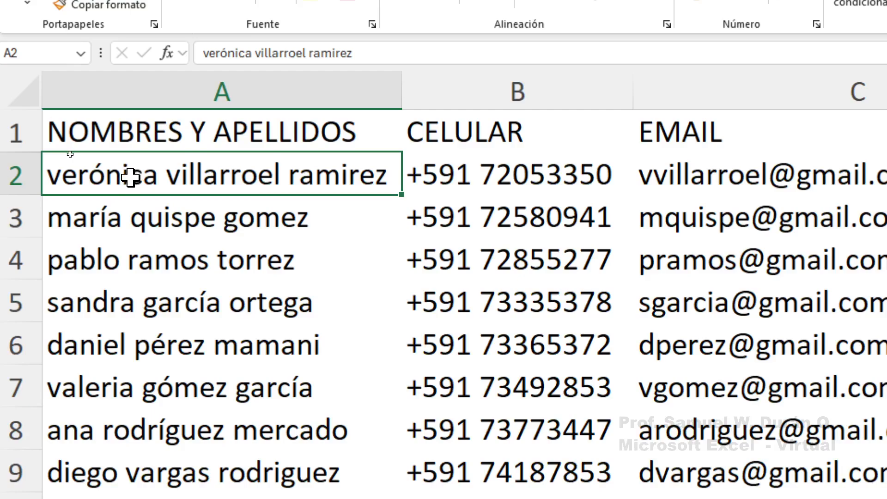
pyautogui.doubleClick(130, 177)
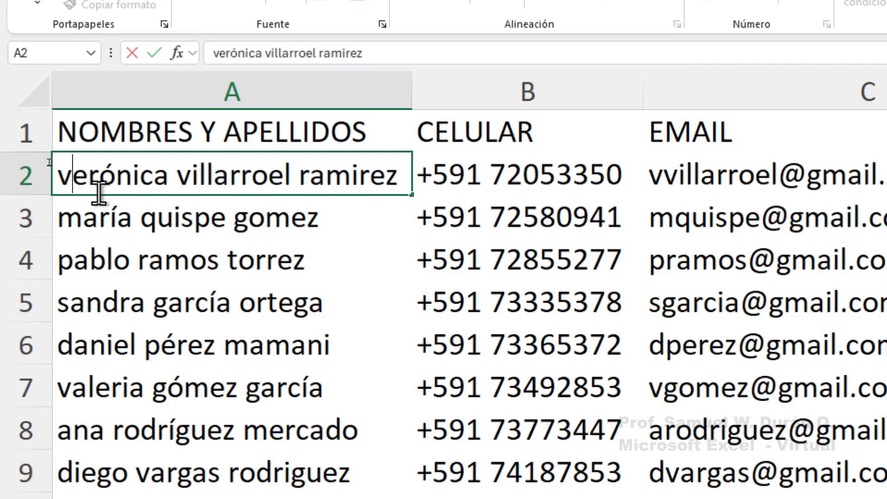
pyautogui.press('BackSpace')
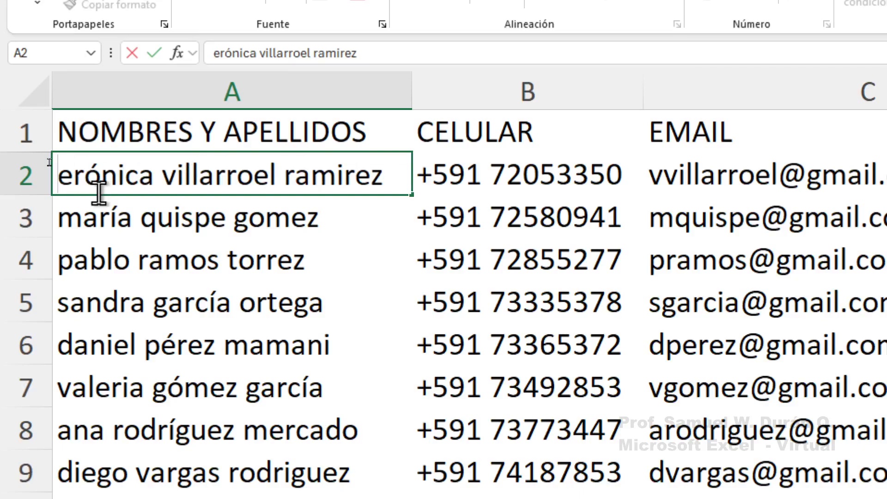
pyautogui.write('V')
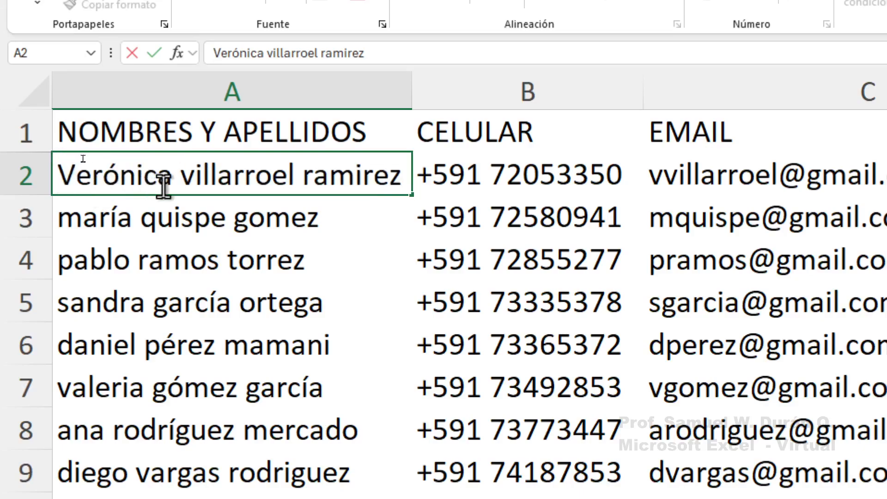
pyautogui.moveTo(172, 178); pyautogui.dragTo(16, 175)
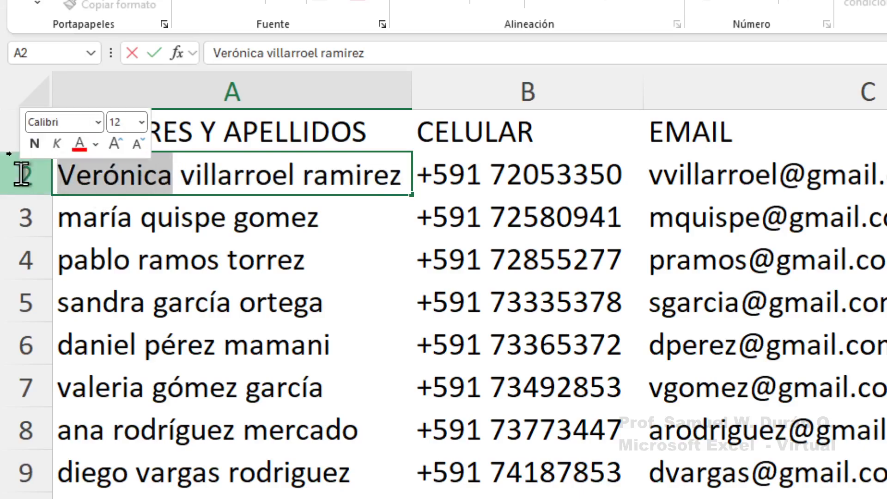
pyautogui.click(194, 177)
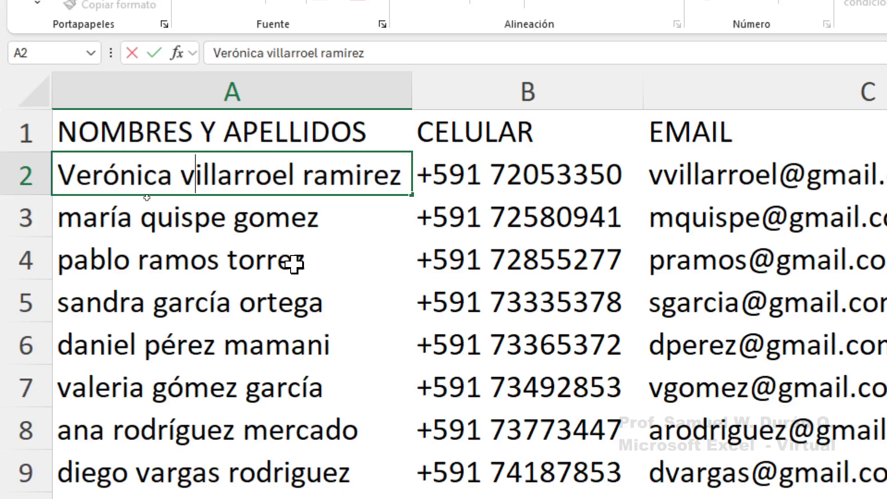
pyautogui.press('BackSpace')
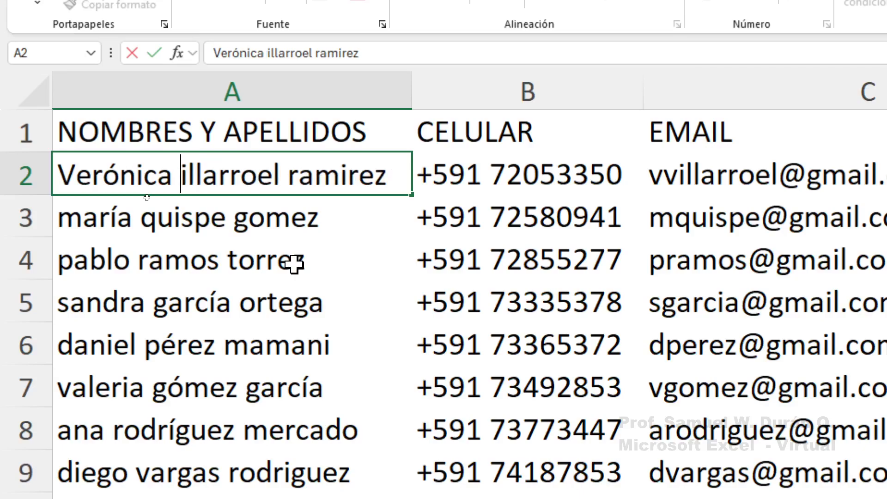
pyautogui.write('V')
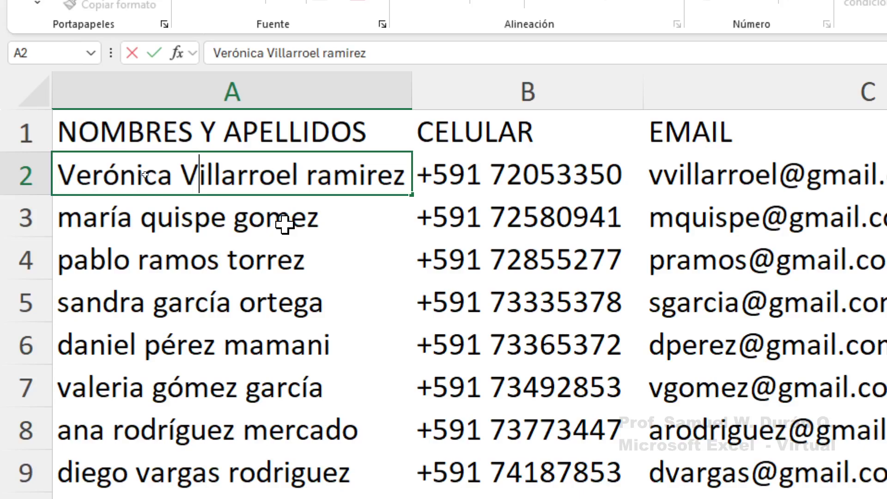
pyautogui.click(319, 171)
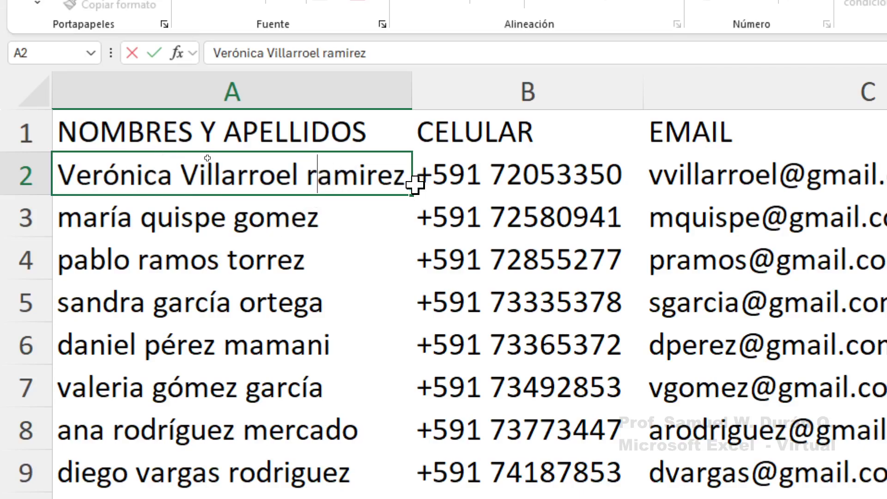
pyautogui.press('BackSpace')
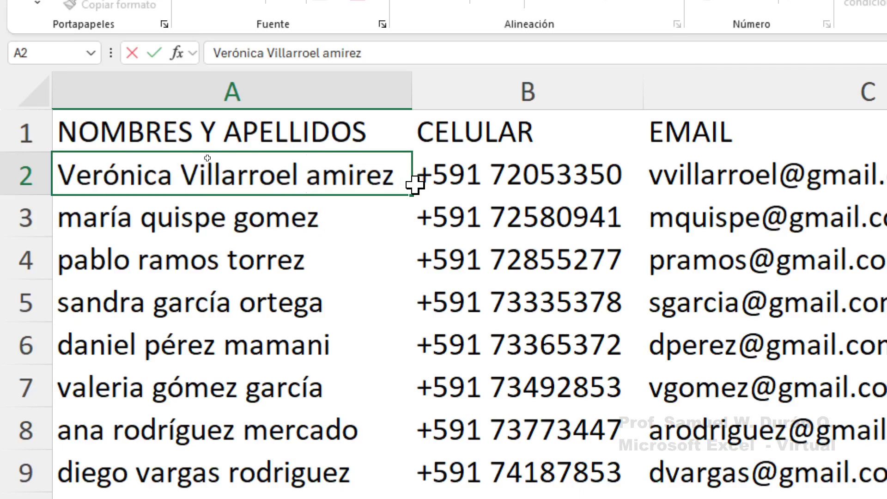
pyautogui.write('R')
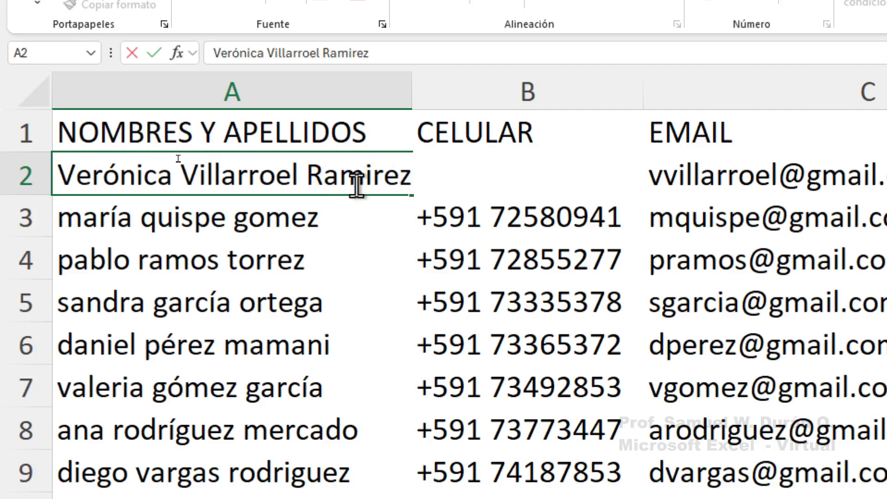
pyautogui.press('Return')
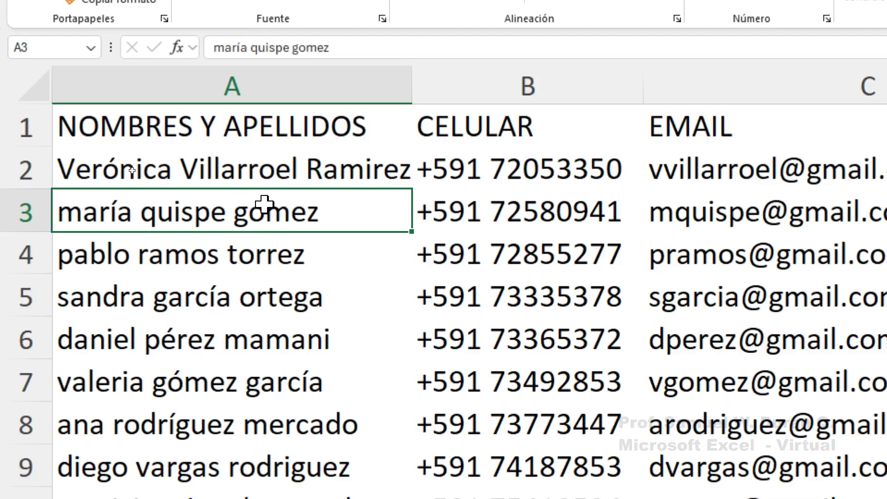
pyautogui.click(276, 171)
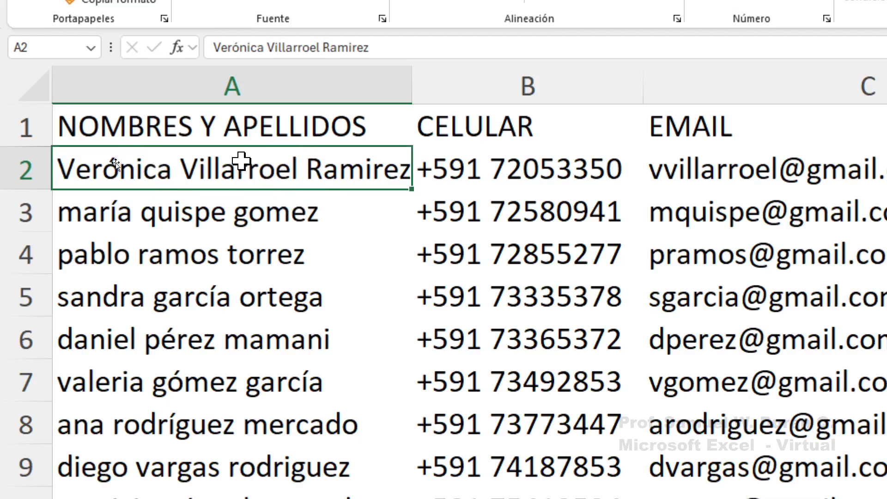
pyautogui.moveTo(205, 173); pyautogui.dragTo(263, 471)
pyautogui.moveTo(220, 146); pyautogui.dragTo(195, 498)
pyautogui.moveTo(195, 433); pyautogui.dragTo(209, 463)
pyautogui.moveTo(209, 370)
pyautogui.mouseDown()
pyautogui.moveTo(200, 394)
pyautogui.moveTo(203, 360)
pyautogui.mouseUp()
pyautogui.scroll(4, 194, 301)
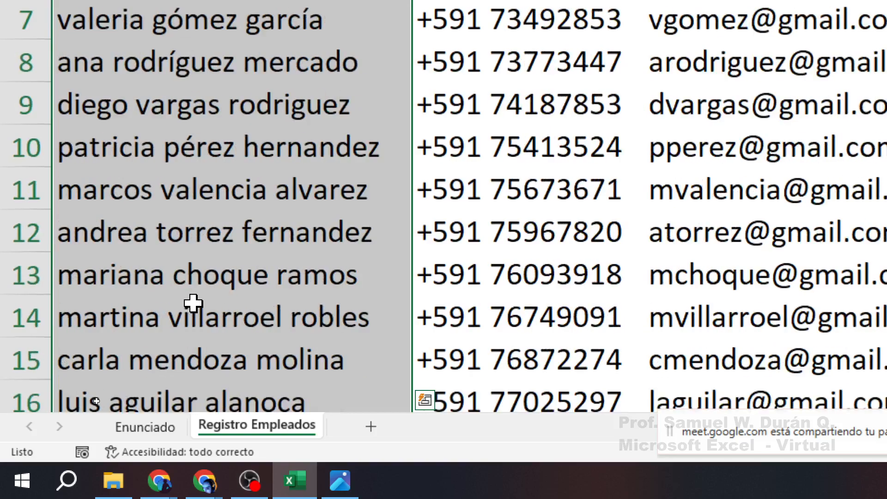
pyautogui.scroll(2, 194, 301)
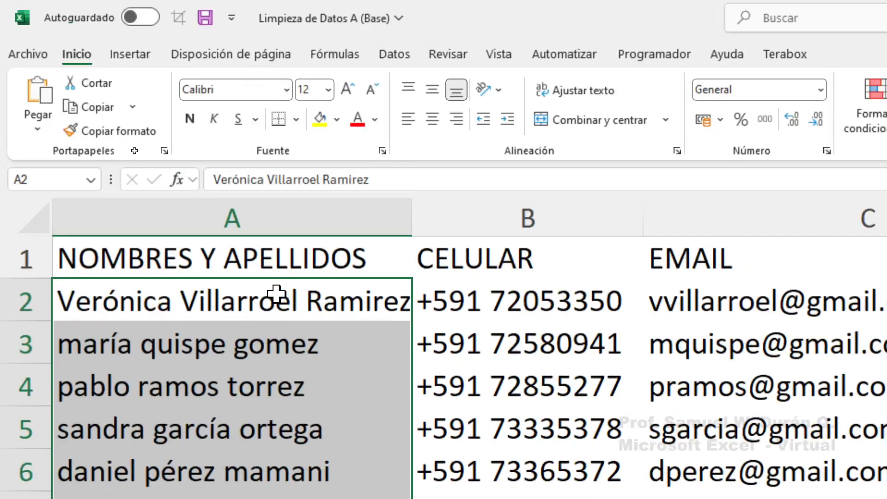
pyautogui.click(241, 304)
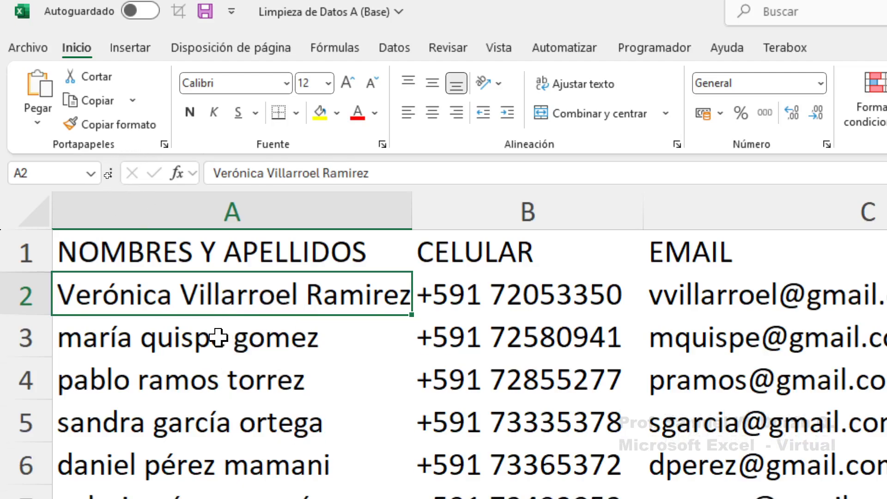
pyautogui.click(221, 345)
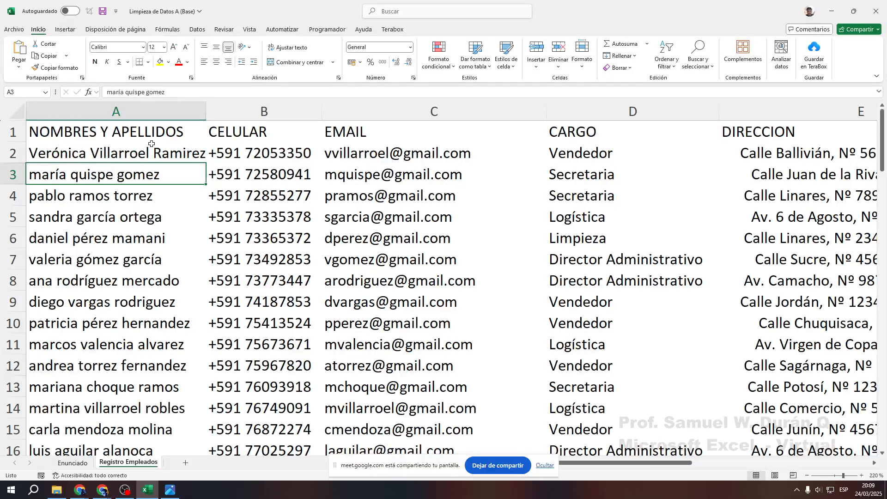
# Launch Word from the Start search and create a blank document
pyautogui.press('super')
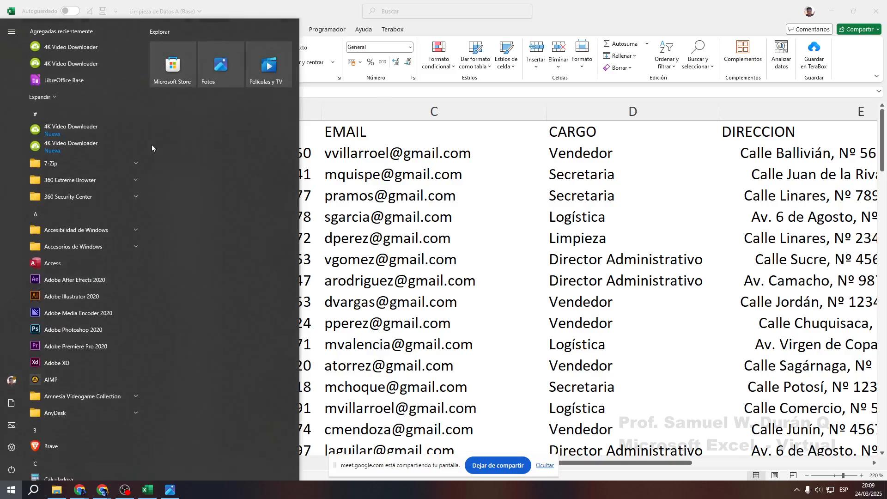
pyautogui.write('wro')
pyautogui.press('Return')
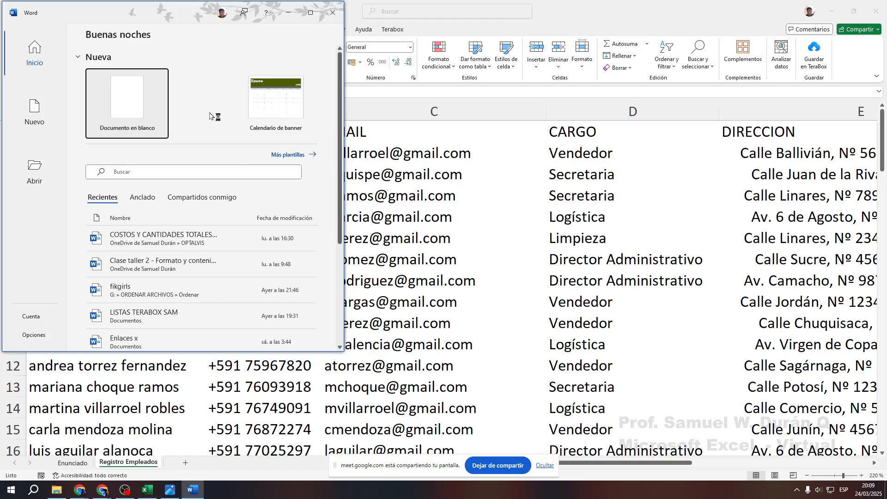
pyautogui.click(315, 11)
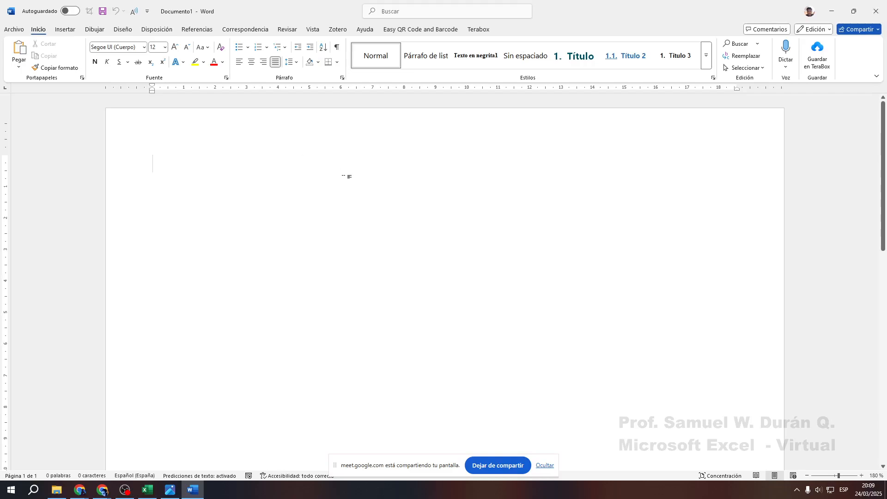
# Generate sample paragraphs in the document with =rand()
pyautogui.write('=')
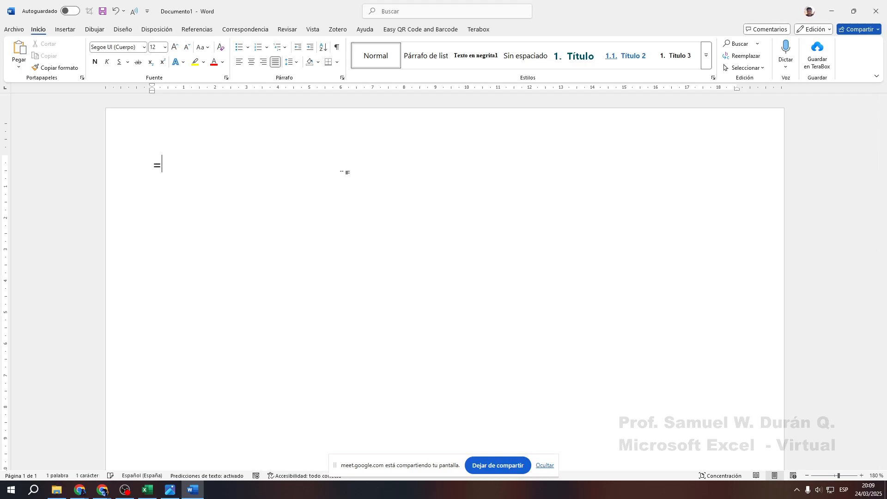
pyautogui.write('rand()')
pyautogui.press('BackSpace')
pyautogui.press('BackSpace')
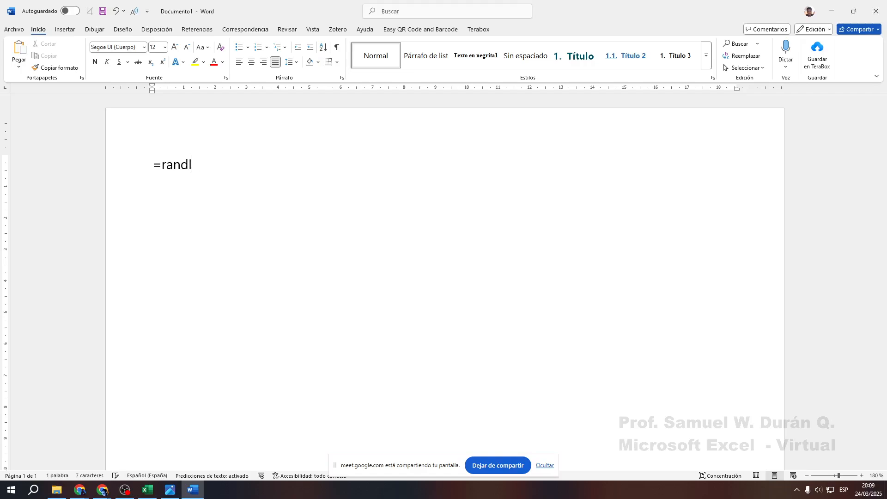
pyautogui.press('BackSpace')
pyautogui.write('d()')
pyautogui.press('Return')
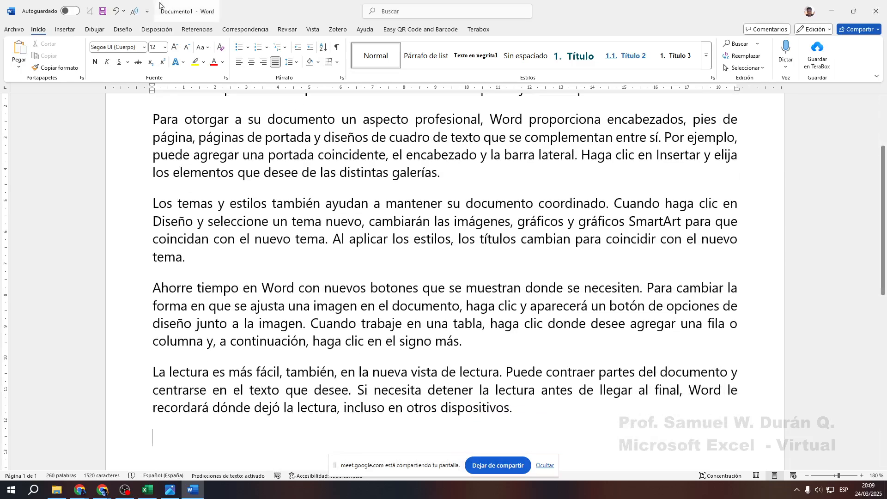
# Select the whole first sample paragraph in the Word document
pyautogui.scroll(2, 392, 288)
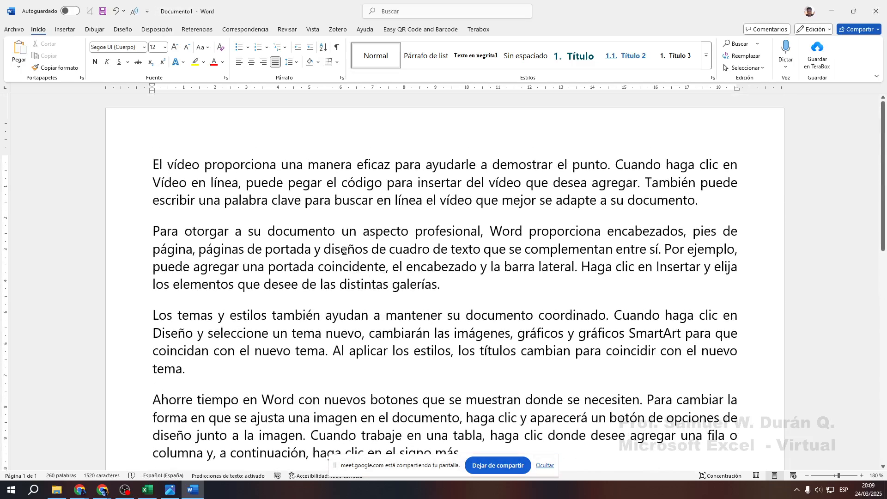
pyautogui.scroll(12, 345, 251)
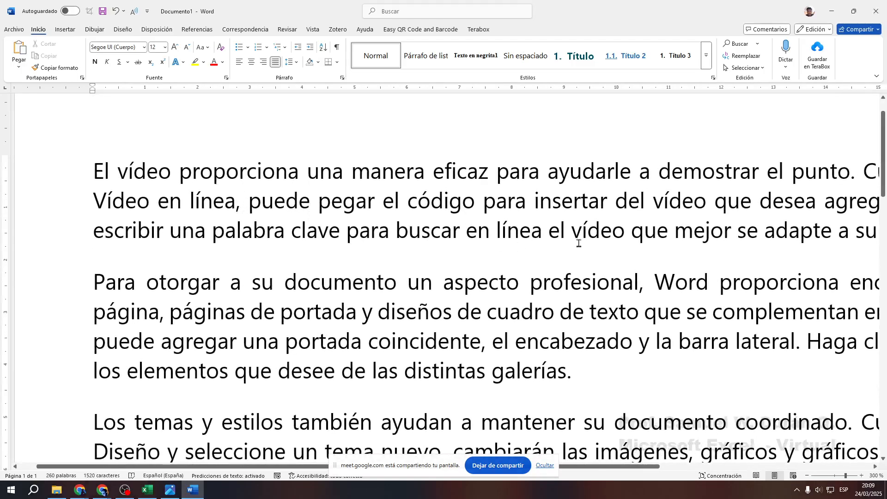
pyautogui.scroll(-4, 318, 205)
pyautogui.scroll(5, 314, 231)
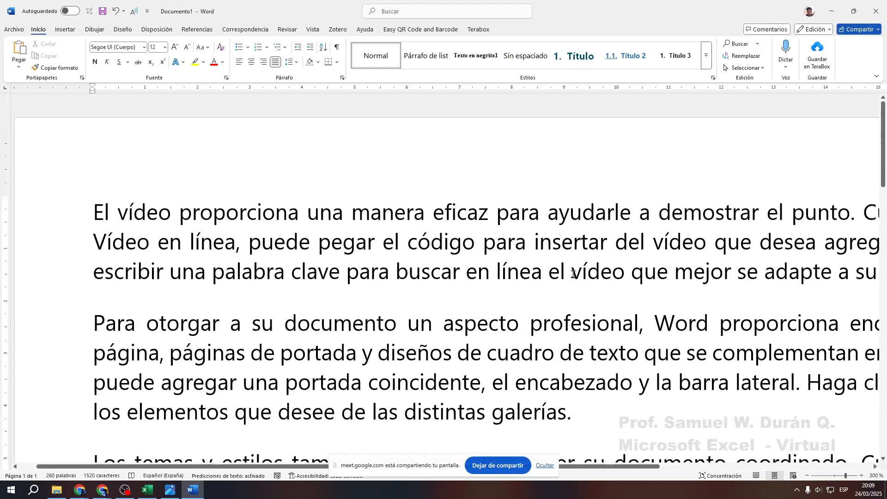
pyautogui.moveTo(573, 273); pyautogui.dragTo(485, 254)
pyautogui.doubleClick(494, 249)
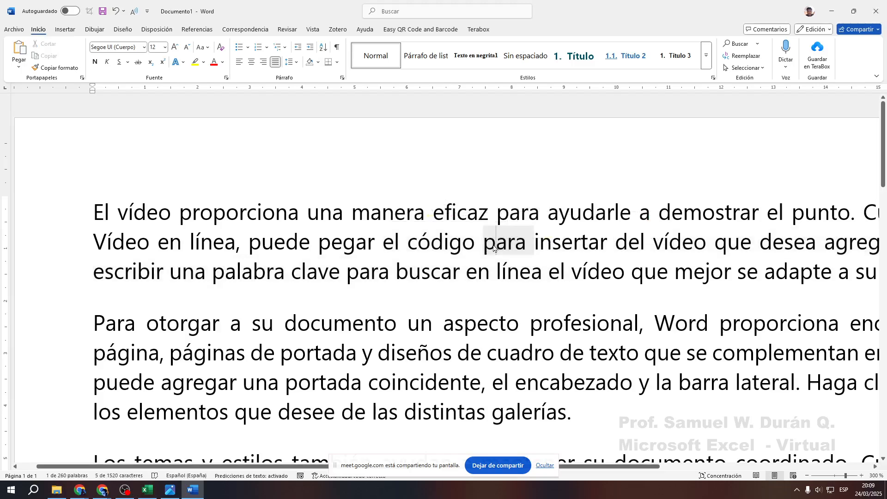
pyautogui.tripleClick(493, 248)
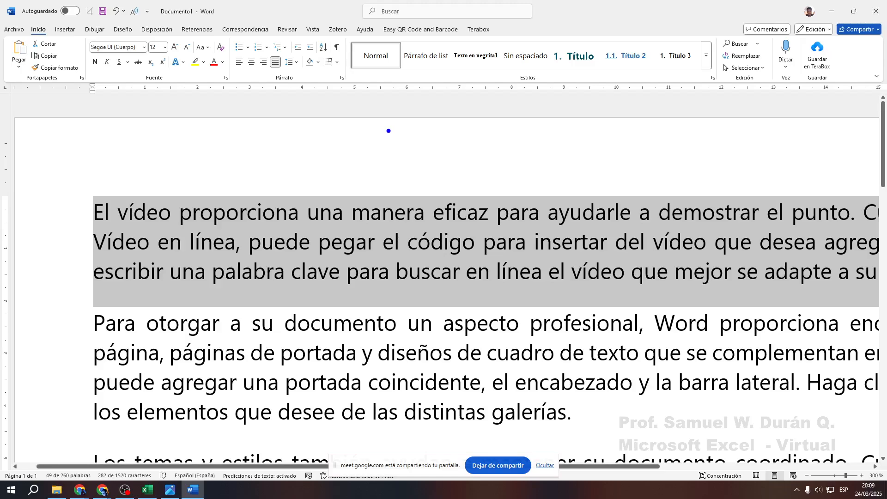
# Write 'Shift + F3' as an on-screen note, clear it, and bring up the keyboard picture
pyautogui.write('t')
pyautogui.write('Shift')
pyautogui.write(' + ')
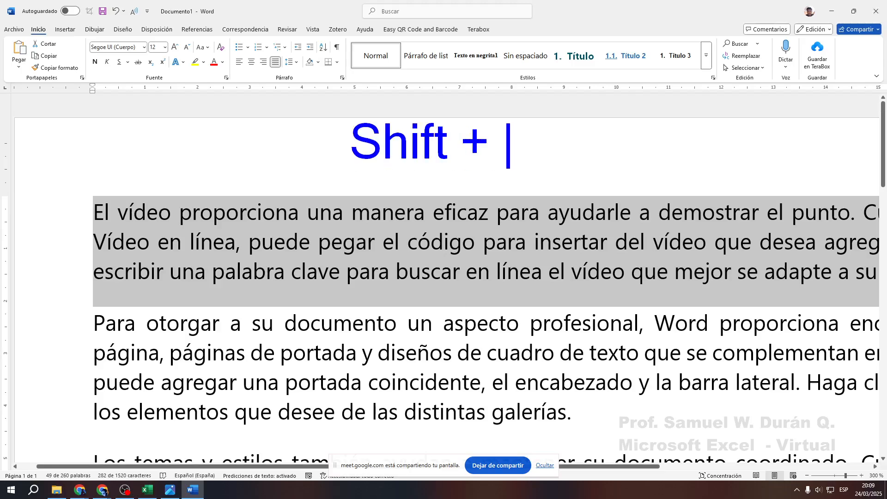
pyautogui.write('F3')
pyautogui.press('Escape')
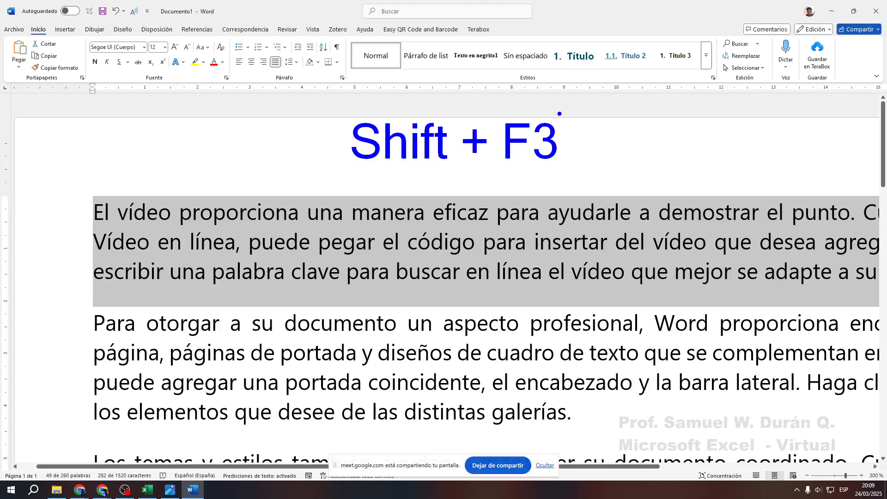
pyautogui.moveTo(494, 115)
pyautogui.mouseDown()
pyautogui.moveTo(565, 171)
pyautogui.moveTo(626, 197)
pyautogui.mouseUp()
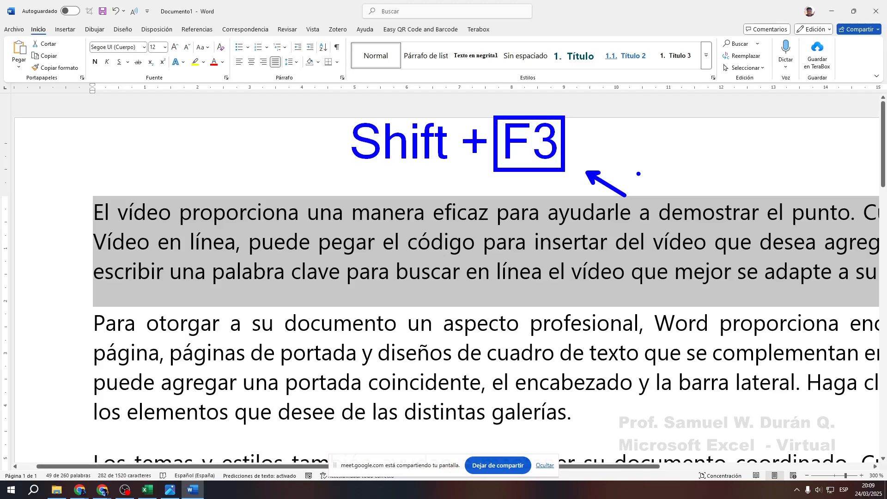
pyautogui.press('Escape')
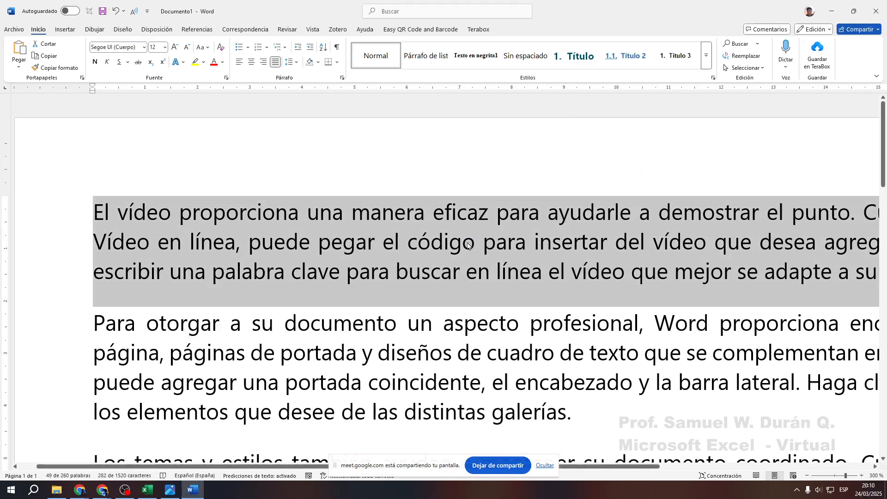
pyautogui.click(170, 491)
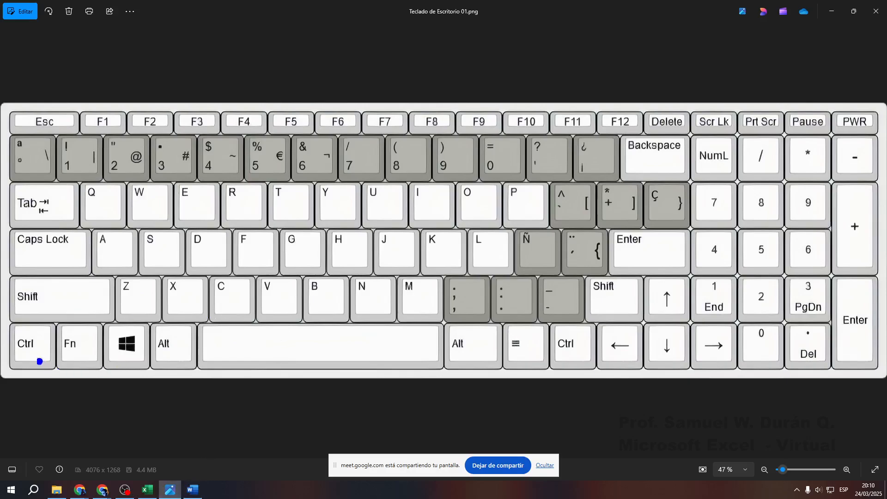
# Box the Shift and F3 keys and caption them 'Cambiar may /minus /NomProp'
pyautogui.moveTo(4, 268); pyautogui.dragTo(124, 327)
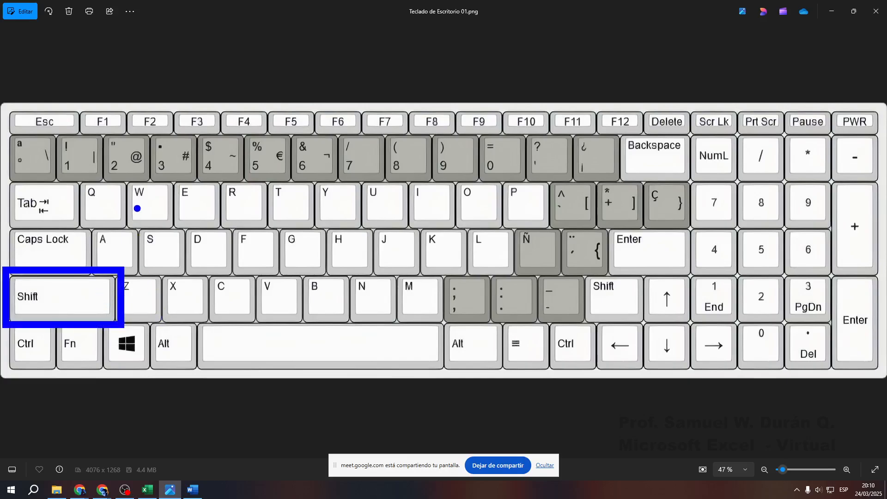
pyautogui.moveTo(162, 102)
pyautogui.mouseDown()
pyautogui.moveTo(229, 142)
pyautogui.moveTo(147, 210)
pyautogui.moveTo(109, 266)
pyautogui.mouseUp()
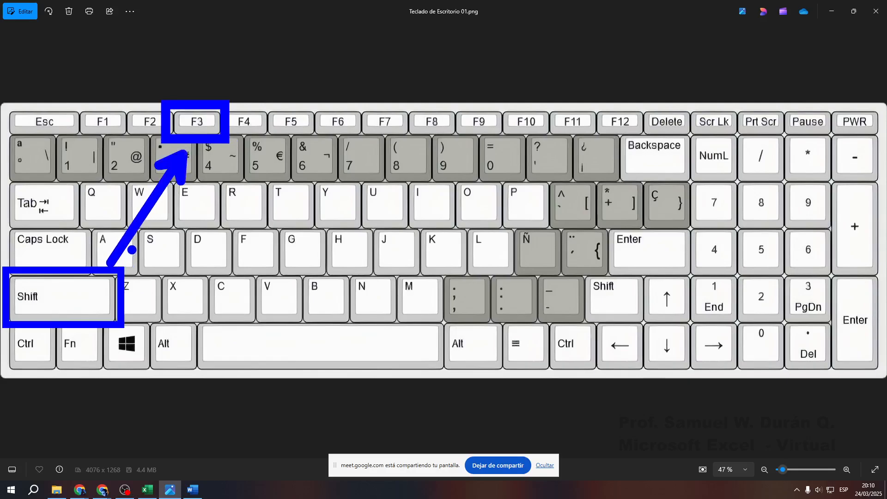
pyautogui.write('gtCa')
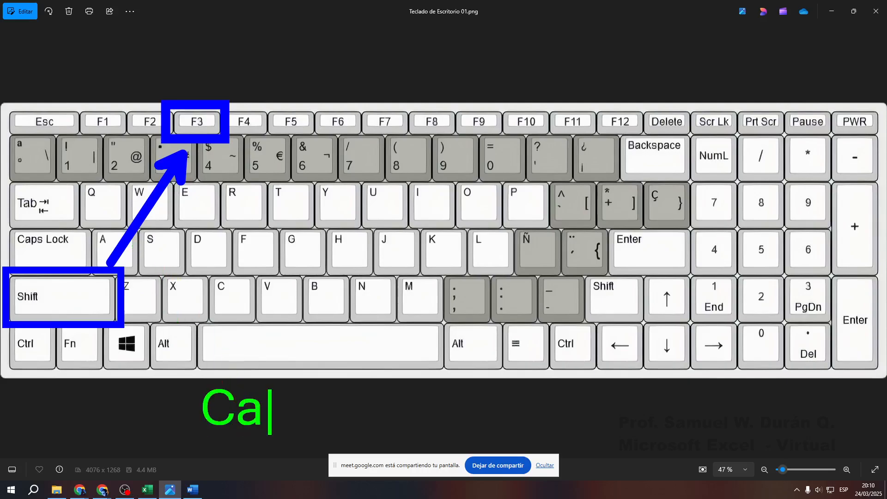
pyautogui.write('mbiar may')
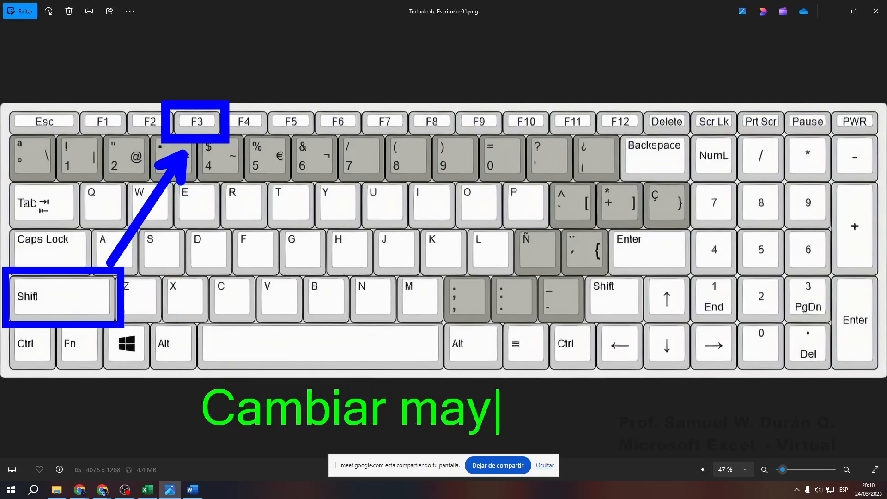
pyautogui.write(' /minuys')
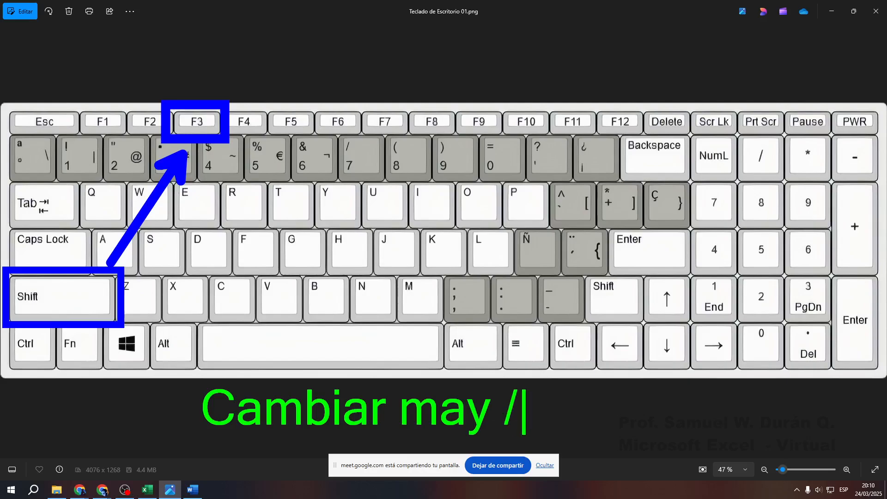
pyautogui.press('BackSpace')
pyautogui.press('BackSpace')
pyautogui.write('us')
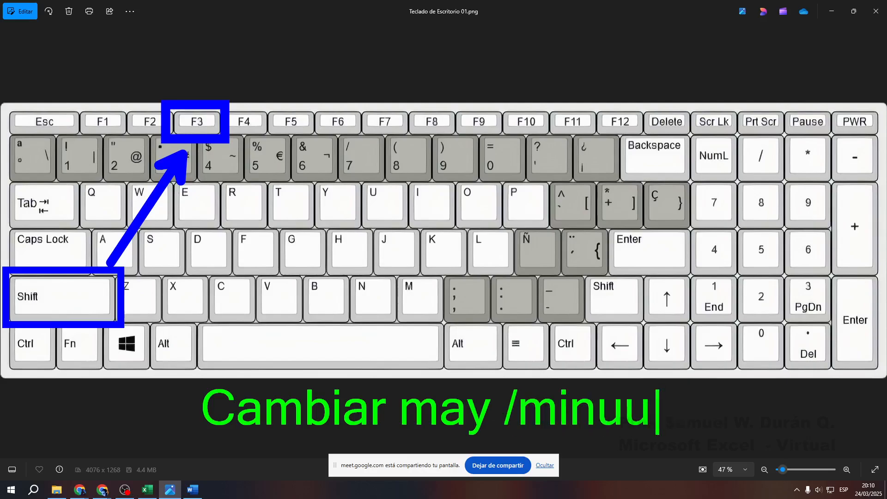
pyautogui.press('BackSpace')
pyautogui.press('BackSpace')
pyautogui.write('s ')
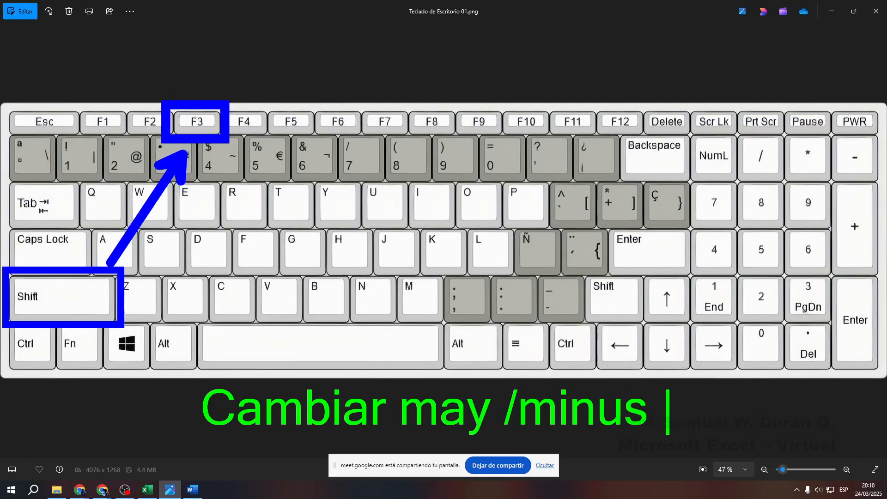
pyautogui.write('/')
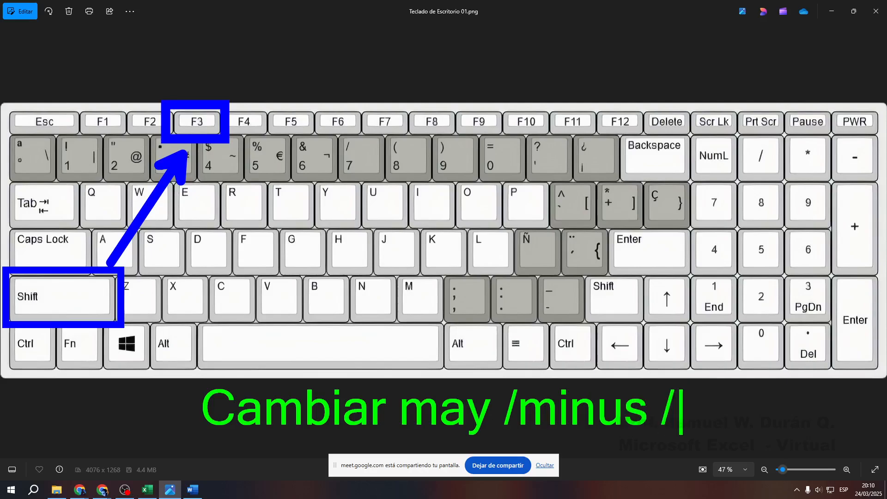
pyautogui.write('F')
pyautogui.press('BackSpace')
pyautogui.write('Nom')
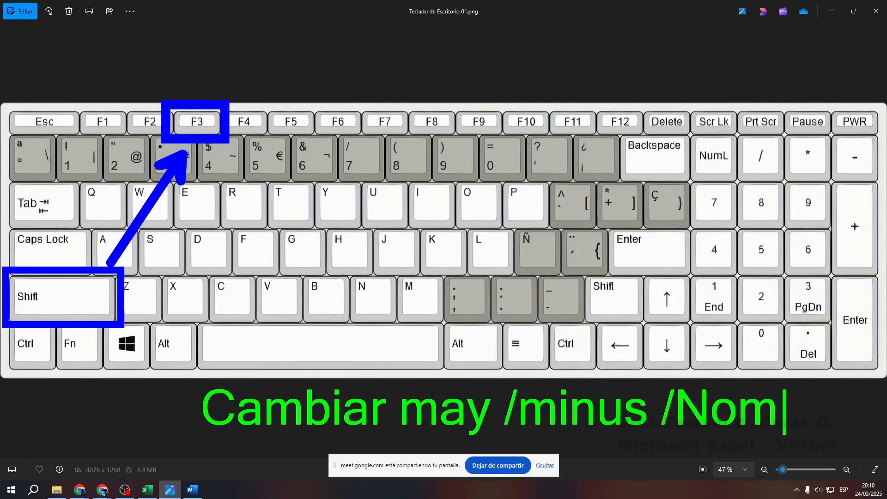
pyautogui.write('Prop')
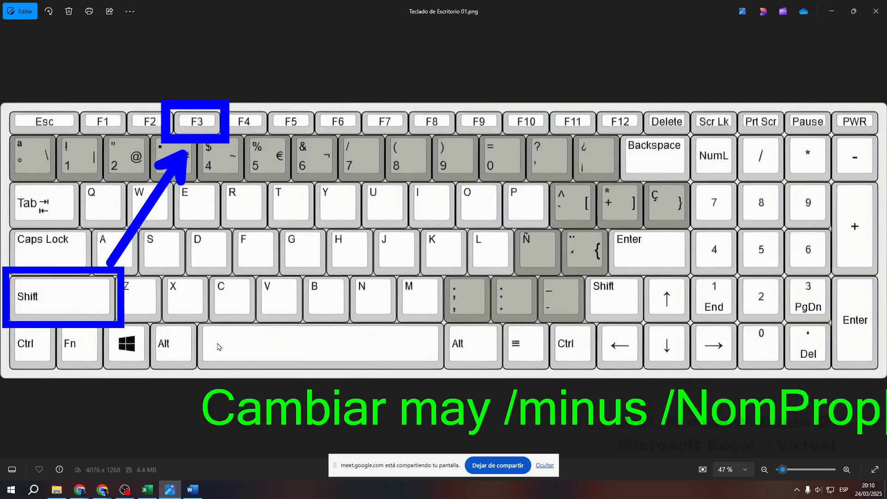
# Save the annotated screen as c4, clear the drawing, and return to Word
pyautogui.hotkey('ctrl', 's')
pyautogui.write('c4')
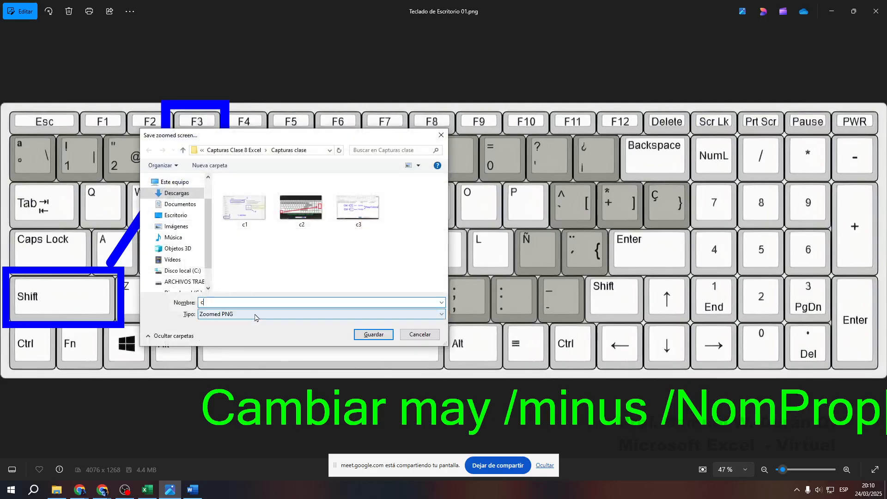
pyautogui.press('Return')
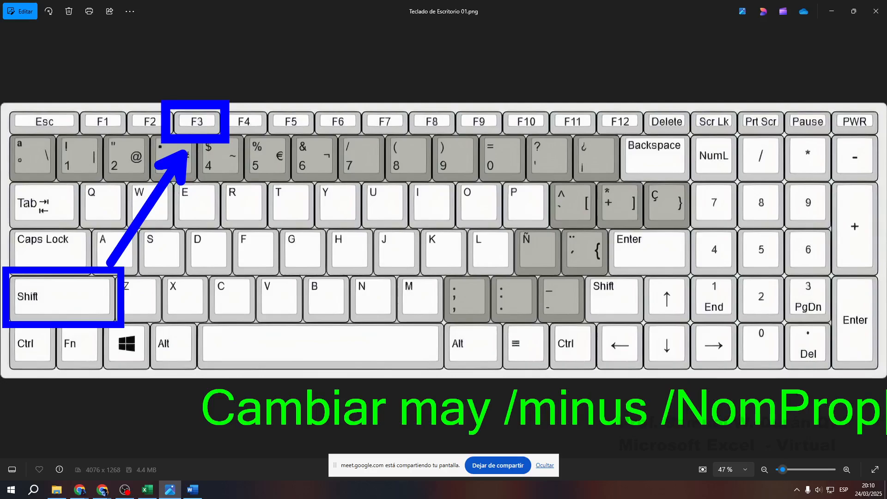
pyautogui.press('Escape')
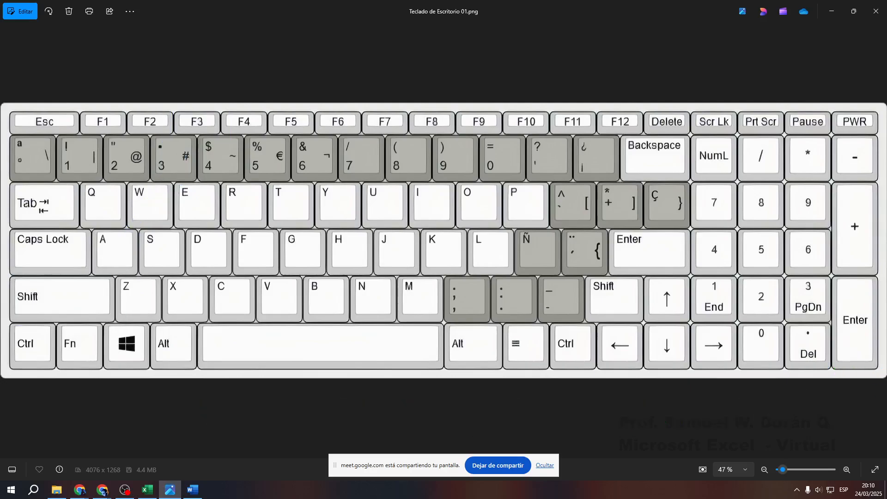
pyautogui.click(192, 490)
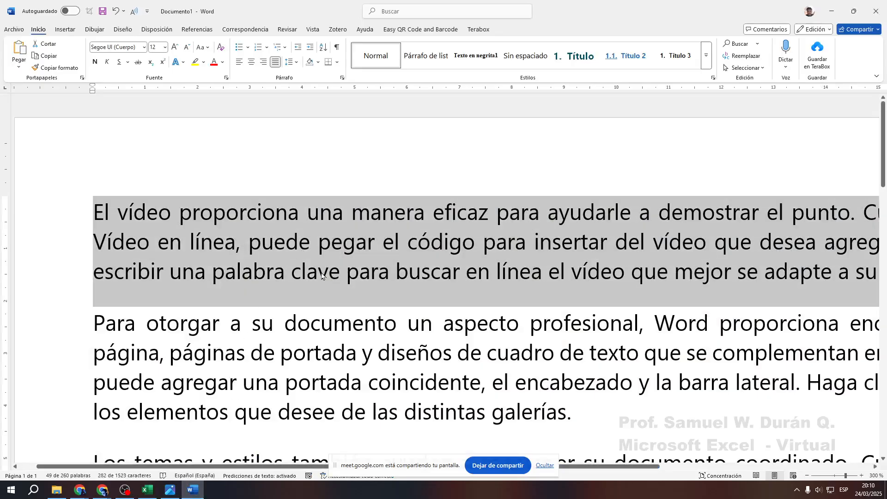
# Cycle the first paragraph through UPPERCASE, lowercase and Sentence case with Shift+F3 repeatedly
pyautogui.hotkey('shift', 'F3')
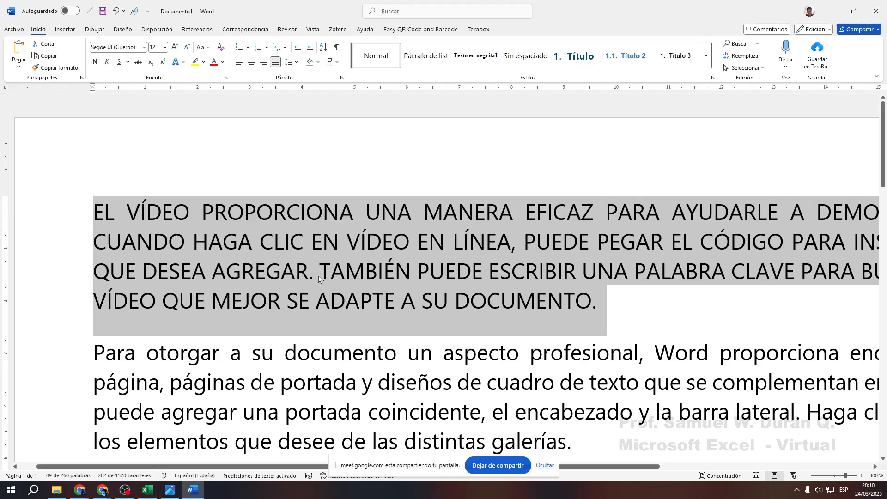
pyautogui.hotkey('shift', 'F3')
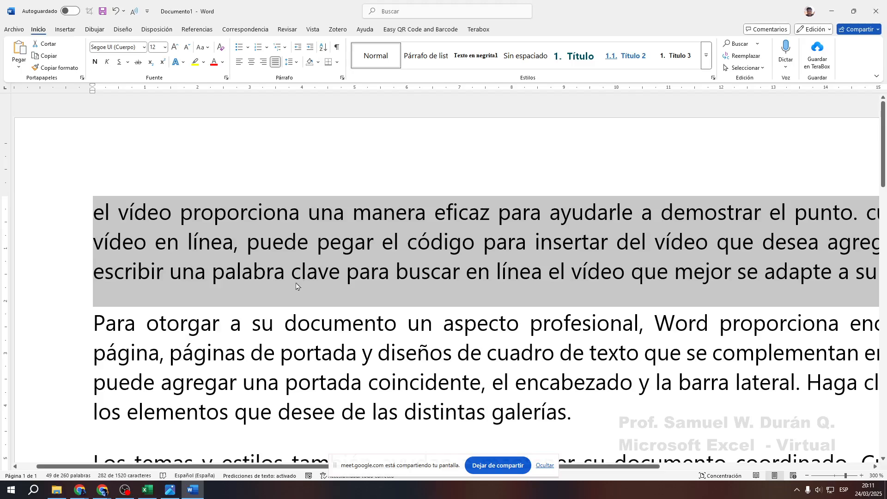
pyautogui.hotkey('shift', 'F3')
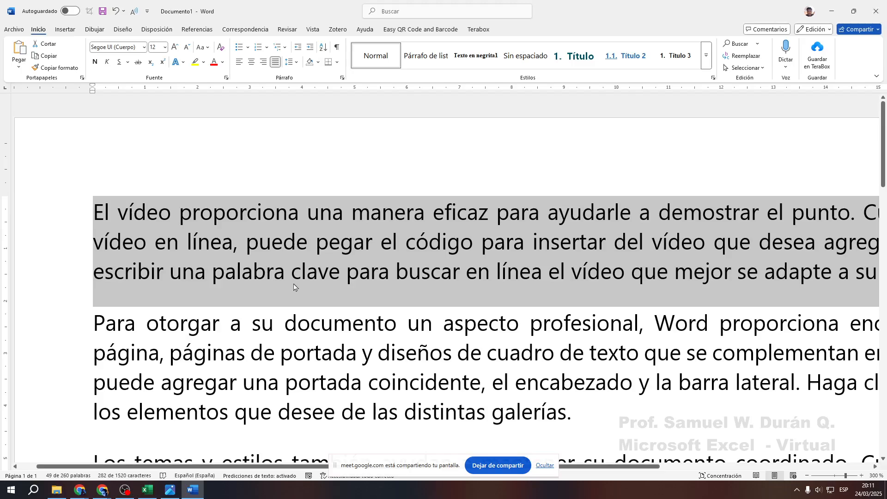
pyautogui.moveTo(600, 466); pyautogui.dragTo(633, 476)
pyautogui.hotkey('shift', 'F3')
pyautogui.hotkey('shift', 'F3')
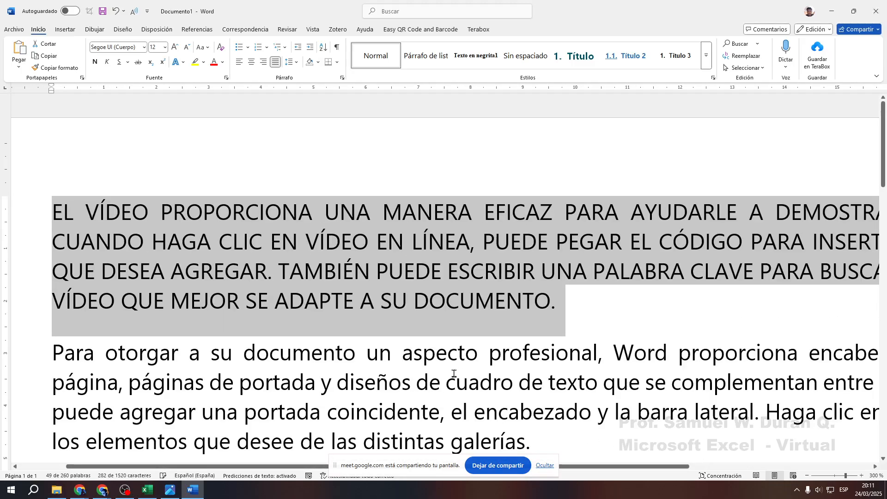
pyautogui.hotkey('shift', 'F3')
pyautogui.hotkey('shift', 'F3')
pyautogui.hotkey('shift', 'F3')
pyautogui.hotkey('shift', 'F3')
pyautogui.hotkey('shift', 'F3')
pyautogui.hotkey('shift', 'F3')
pyautogui.hotkey('shift', 'F3')
pyautogui.hotkey('shift', 'F3')
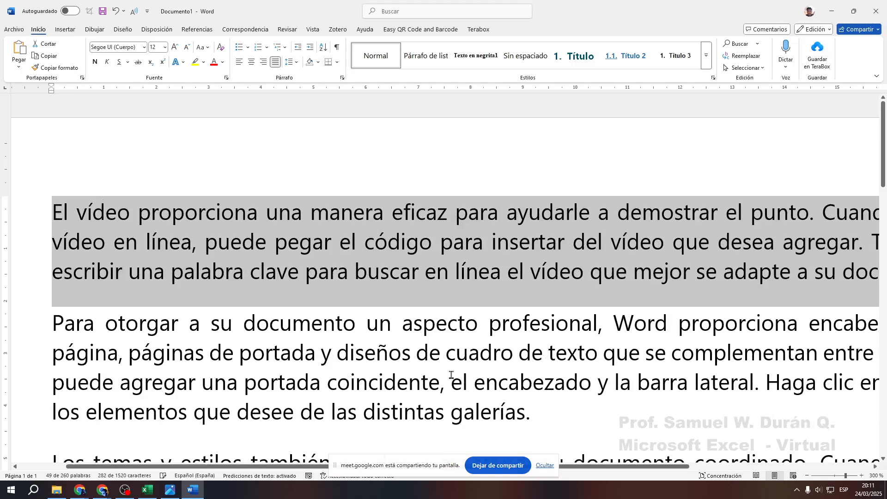
pyautogui.hotkey('shift', 'F3')
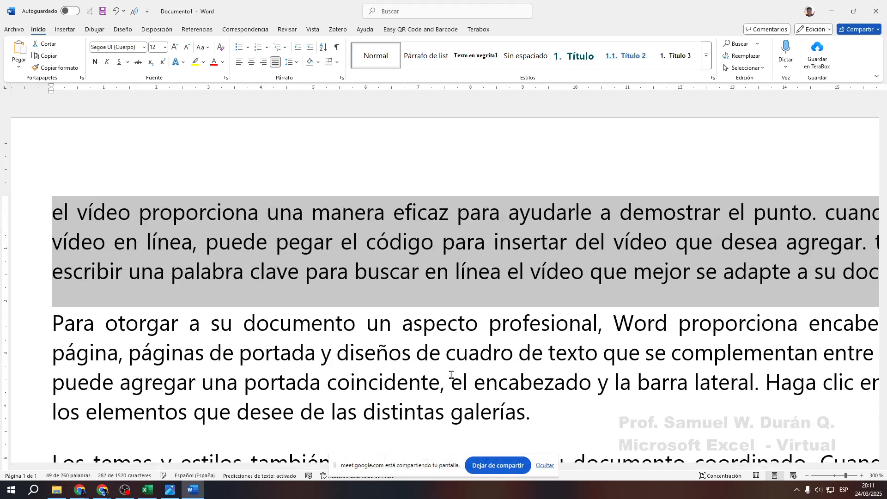
pyautogui.hotkey('shift', 'F3')
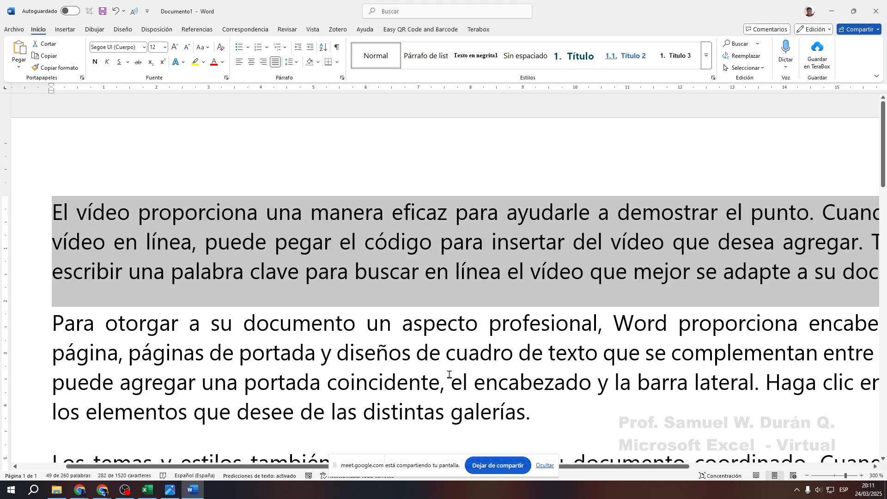
pyautogui.hotkey('shift', 'F3')
pyautogui.hotkey('shift', 'F3')
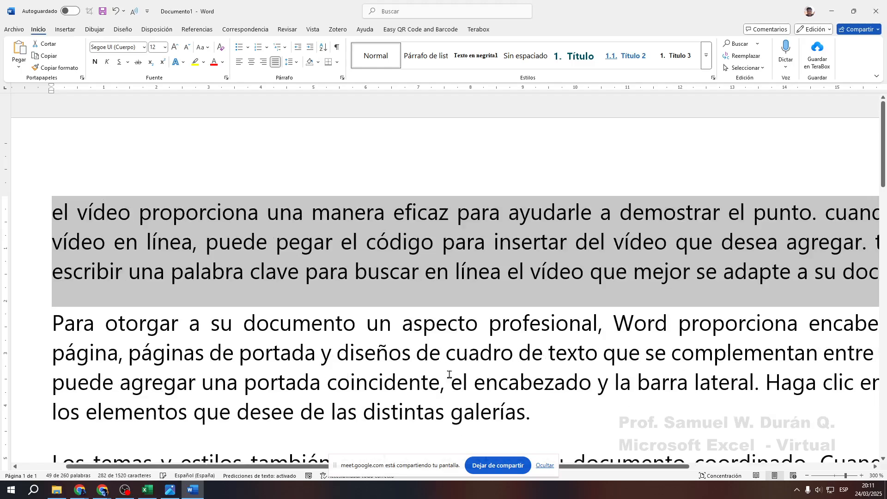
pyautogui.hotkey('shift', 'F3')
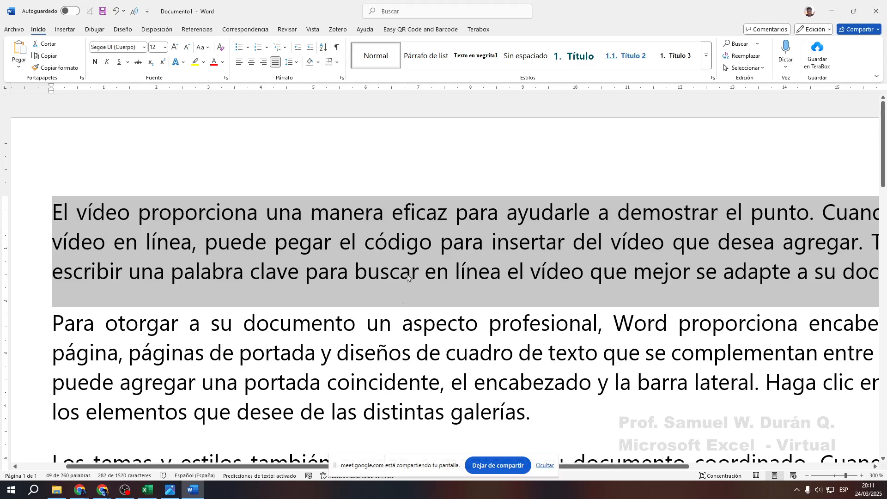
# Hide the keyboard picture, inspect A3's name without changing it, then select A2
pyautogui.click(170, 490)
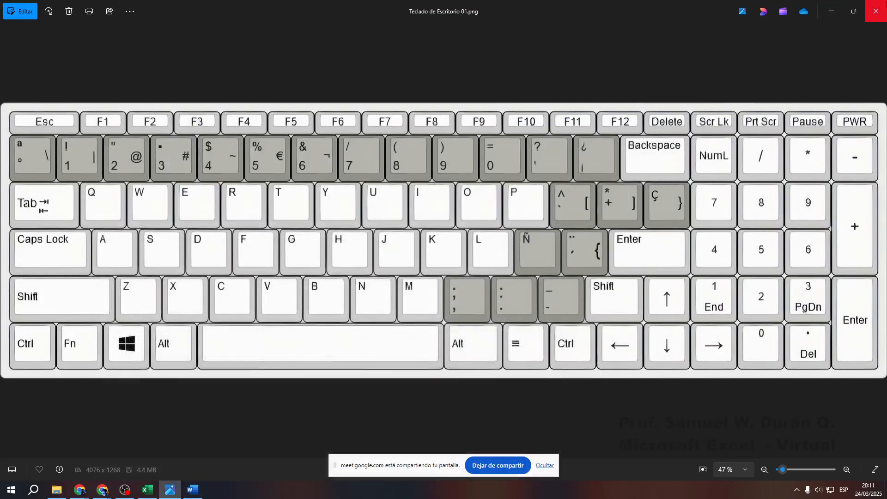
pyautogui.click(832, 14)
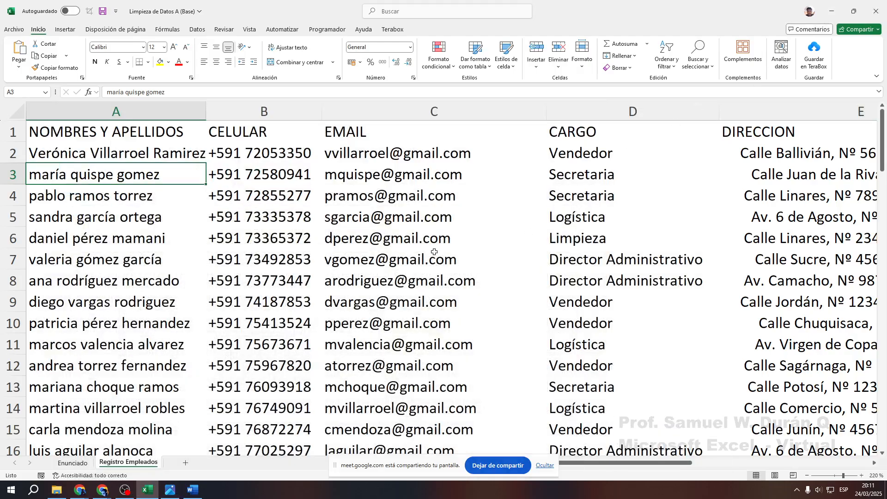
pyautogui.doubleClick(165, 174)
pyautogui.moveTo(165, 175); pyautogui.dragTo(5, 161)
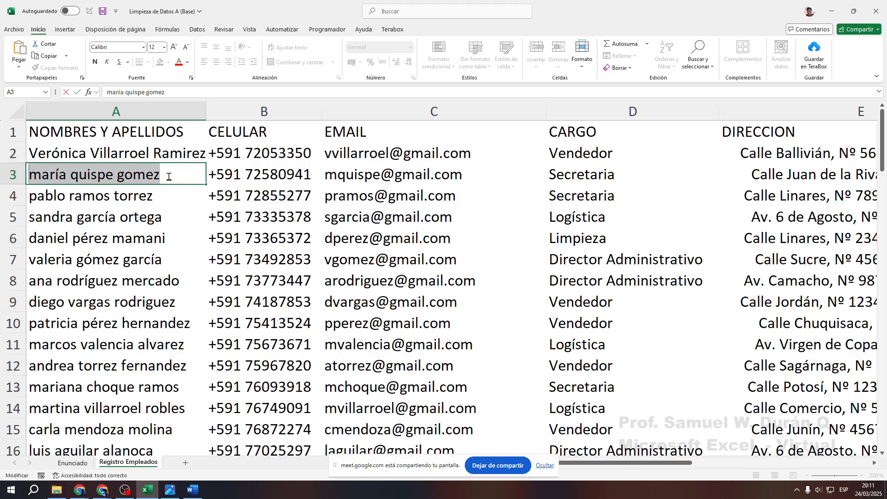
pyautogui.press('Escape')
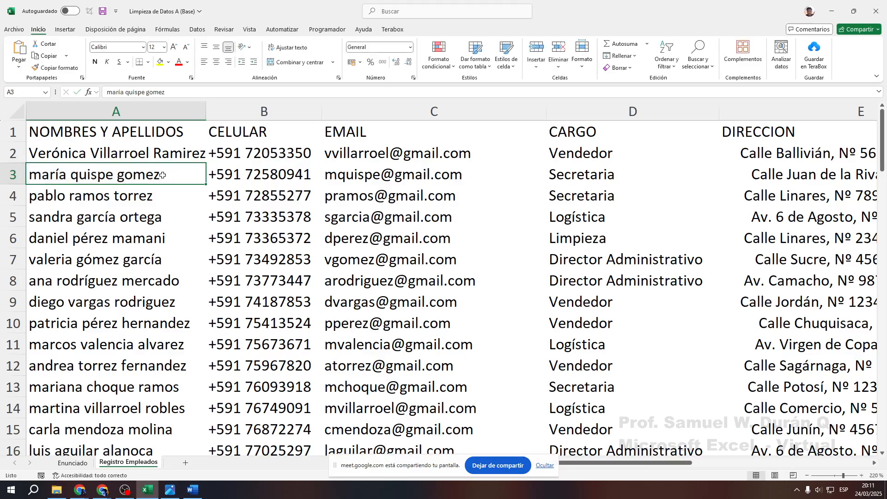
pyautogui.click(172, 157)
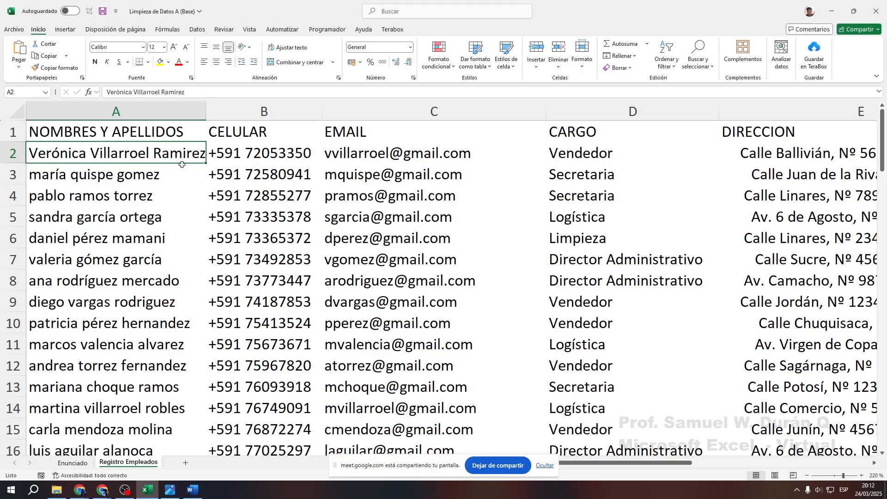
# Highlight task item 2 on the Enunciado sheet, then go to Registro Empleados
pyautogui.click(72, 462)
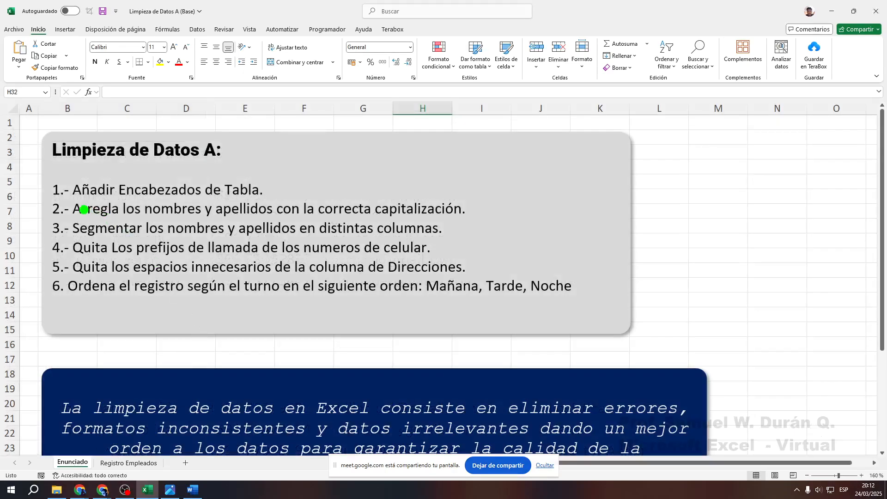
pyautogui.moveTo(58, 193)
pyautogui.mouseDown()
pyautogui.moveTo(259, 216)
pyautogui.moveTo(496, 228)
pyautogui.mouseUp()
pyautogui.moveTo(534, 194)
pyautogui.mouseDown()
pyautogui.moveTo(532, 225)
pyautogui.moveTo(651, 209)
pyautogui.mouseUp()
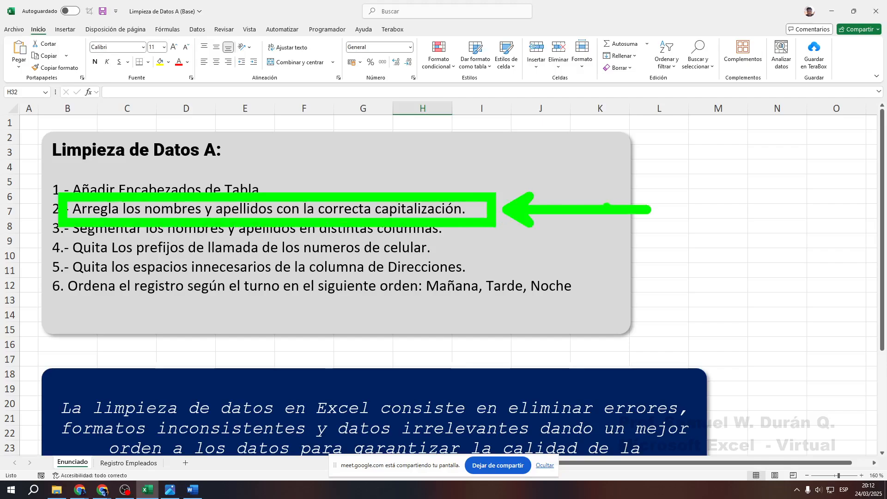
pyautogui.click(129, 462)
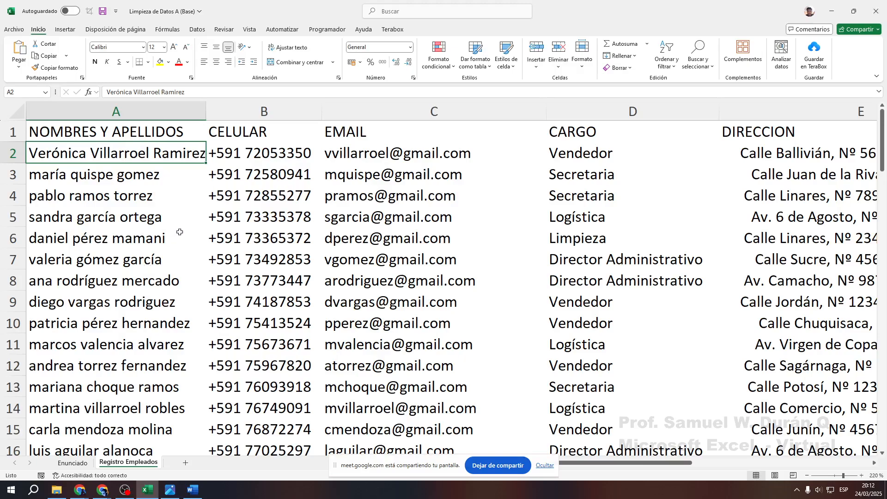
pyautogui.click(266, 107)
pyautogui.hotkey('ctrl', '+')
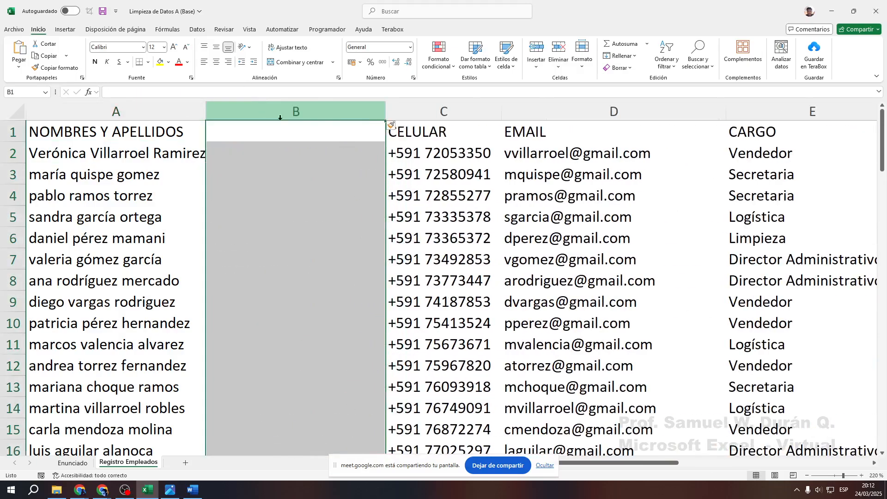
pyautogui.click(300, 203)
pyautogui.moveTo(197, 95)
pyautogui.mouseDown()
pyautogui.moveTo(392, 476)
pyautogui.moveTo(379, 466)
pyautogui.mouseUp()
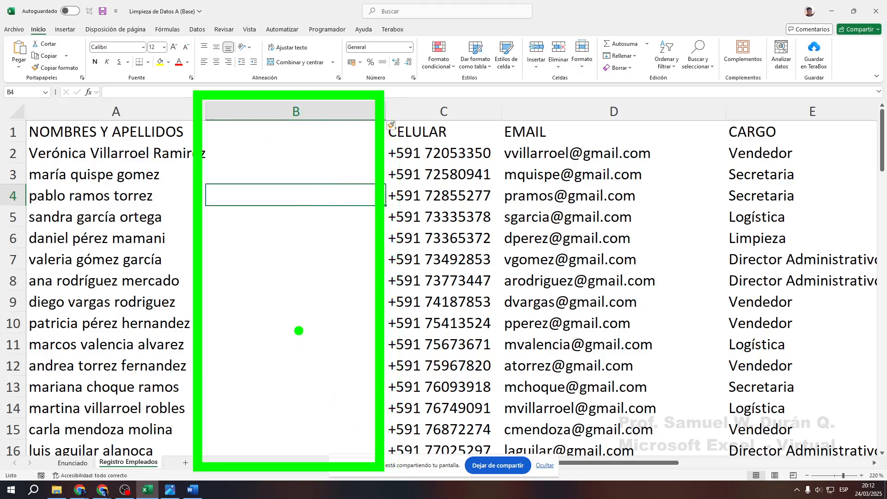
pyautogui.press('b')
pyautogui.write('tColu')
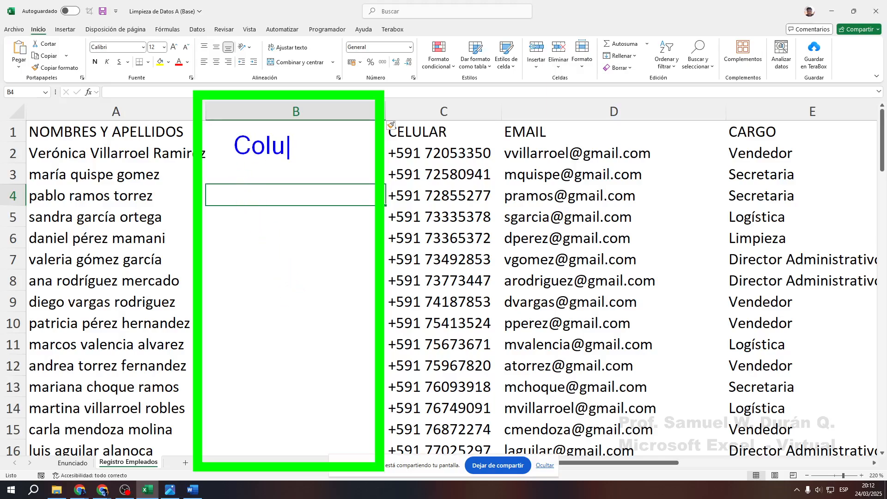
pyautogui.write('mna auxila')
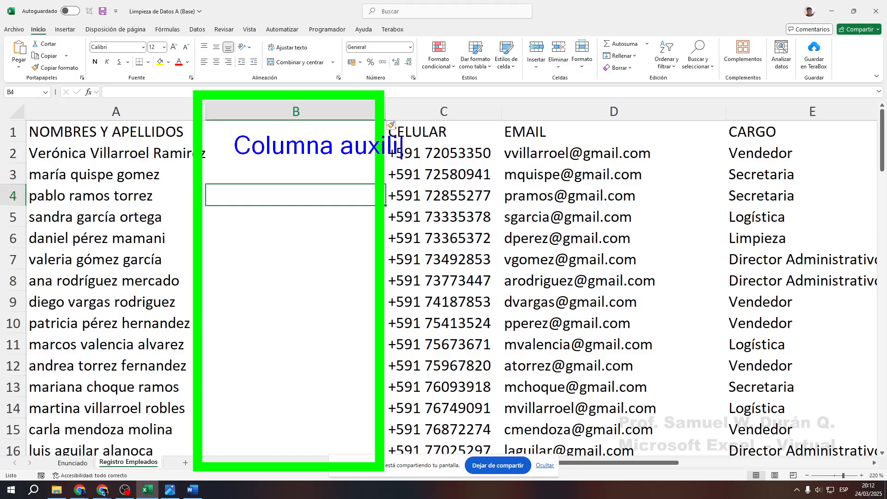
pyautogui.press('BackSpace')
pyautogui.press('BackSpace')
pyautogui.press('BackSpace')
pyautogui.press('BackSpace')
pyautogui.press('BackSpace')
pyautogui.press('BackSpace')
pyautogui.press('BackSpace')
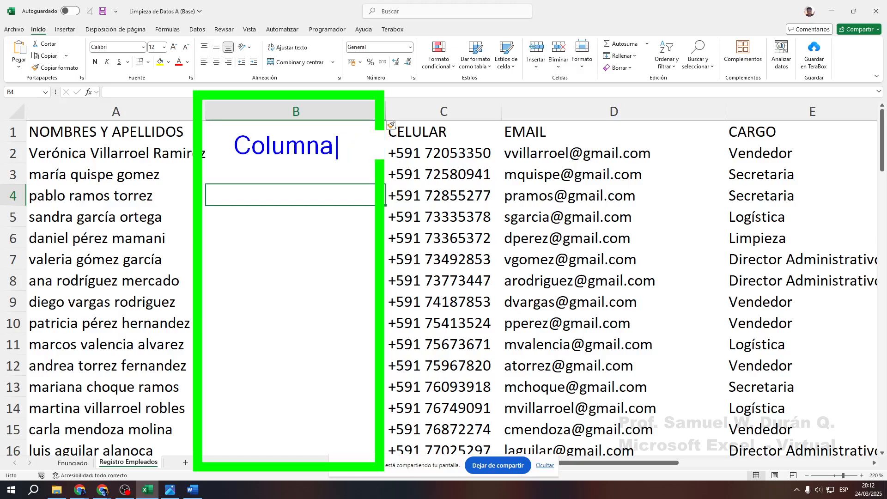
pyautogui.press('Return')
pyautogui.write('auxiliar')
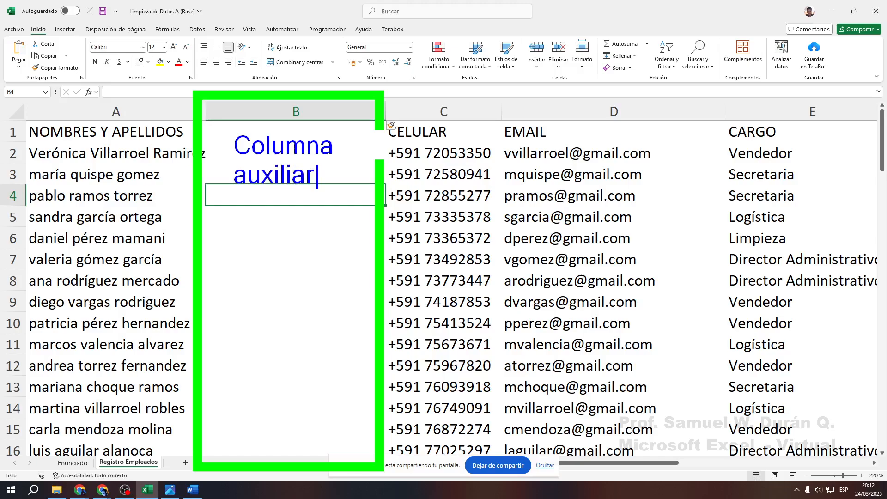
pyautogui.press('Escape')
pyautogui.moveTo(239, 213); pyautogui.dragTo(363, 213)
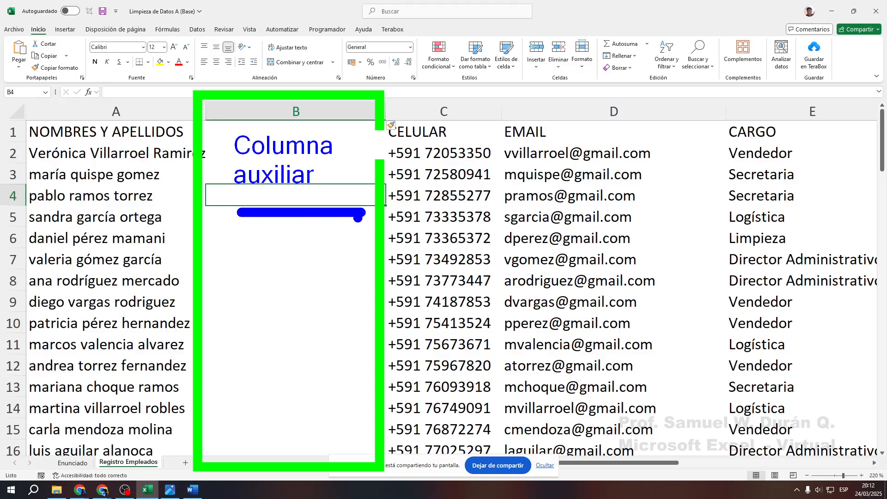
pyautogui.moveTo(232, 236); pyautogui.dragTo(321, 236)
pyautogui.moveTo(234, 255); pyautogui.dragTo(312, 254)
pyautogui.moveTo(236, 286); pyautogui.dragTo(316, 285)
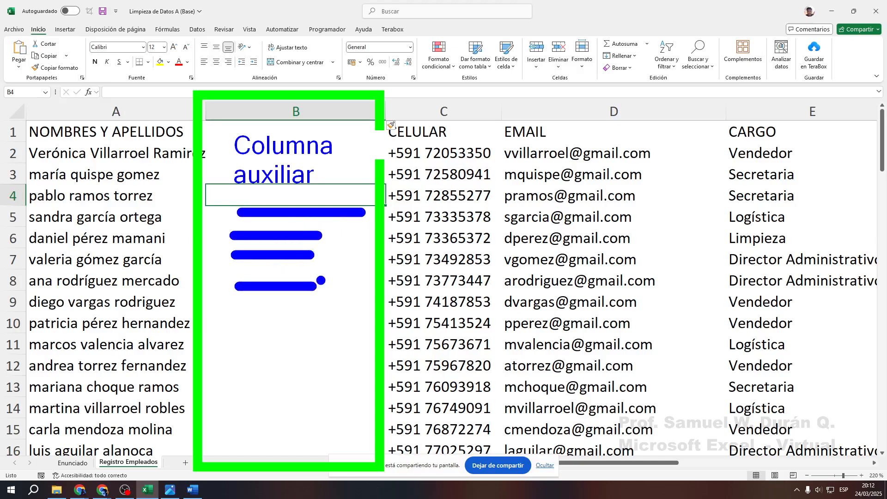
pyautogui.moveTo(229, 313); pyautogui.dragTo(330, 313)
pyautogui.moveTo(236, 339); pyautogui.dragTo(323, 333)
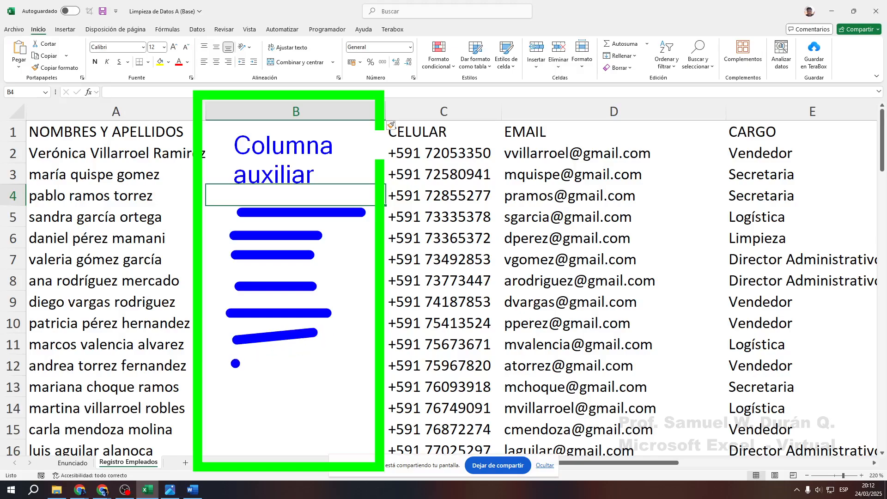
pyautogui.moveTo(233, 363); pyautogui.dragTo(290, 364)
pyautogui.moveTo(244, 391); pyautogui.dragTo(315, 390)
pyautogui.moveTo(249, 420); pyautogui.dragTo(319, 419)
pyautogui.press('r')
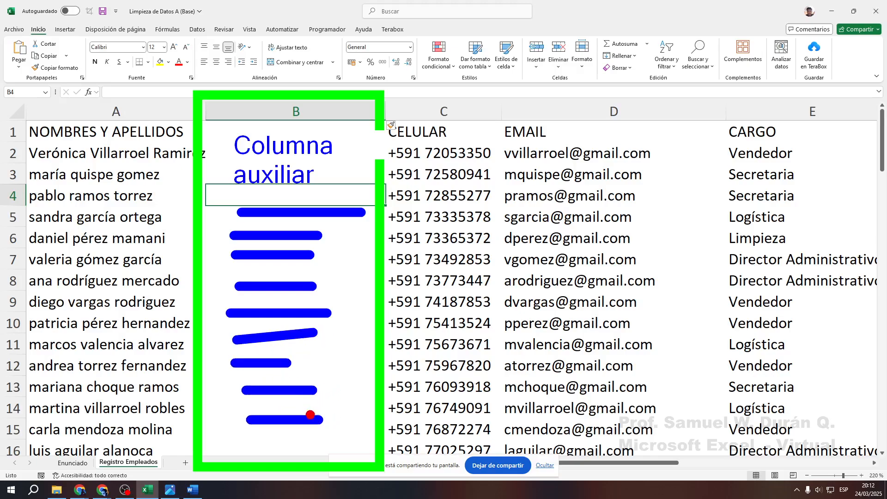
pyautogui.moveTo(14, 108)
pyautogui.mouseDown()
pyautogui.moveTo(109, 187)
pyautogui.moveTo(185, 466)
pyautogui.mouseUp()
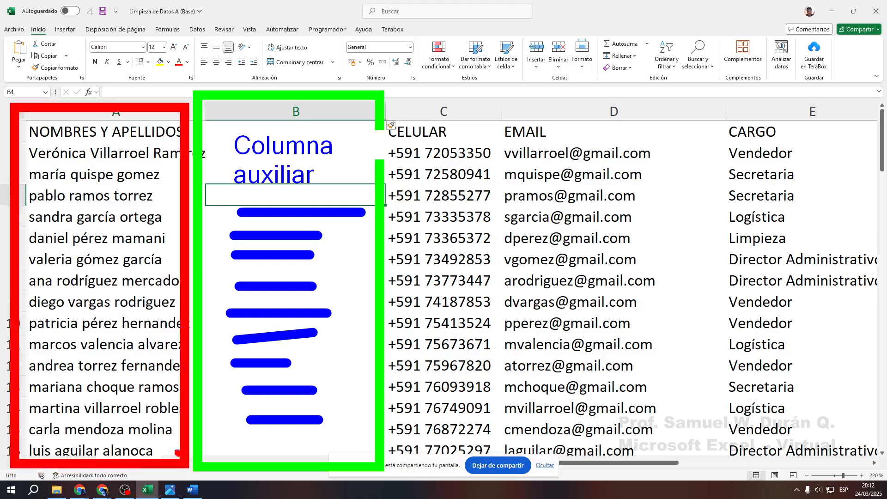
pyautogui.moveTo(60, 393); pyautogui.dragTo(118, 344)
pyautogui.moveTo(65, 324)
pyautogui.mouseDown()
pyautogui.moveTo(72, 353)
pyautogui.moveTo(125, 434)
pyautogui.mouseUp()
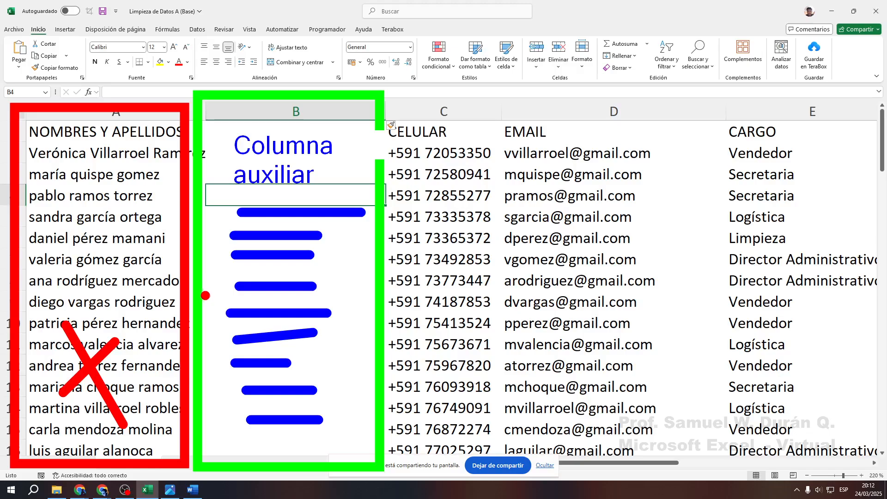
pyautogui.press('g')
pyautogui.moveTo(234, 210); pyautogui.dragTo(334, 210)
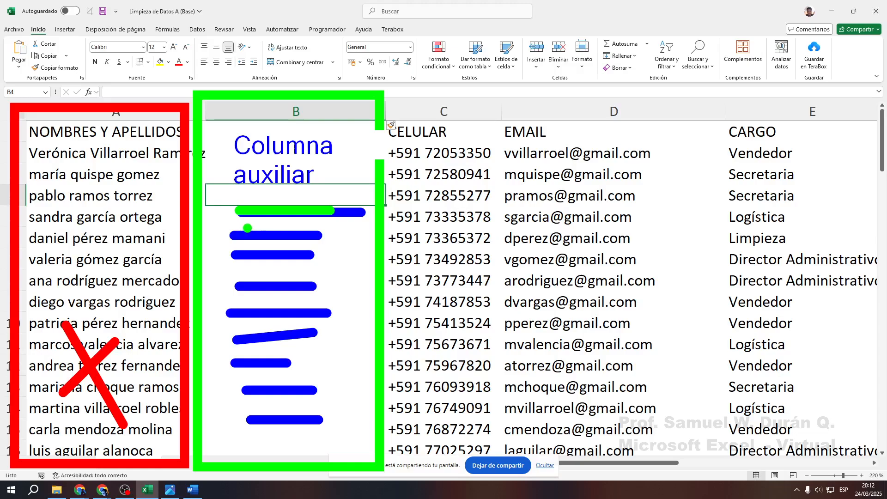
pyautogui.moveTo(231, 232); pyautogui.dragTo(311, 232)
pyautogui.moveTo(235, 255); pyautogui.dragTo(326, 255)
pyautogui.moveTo(236, 288); pyautogui.dragTo(323, 288)
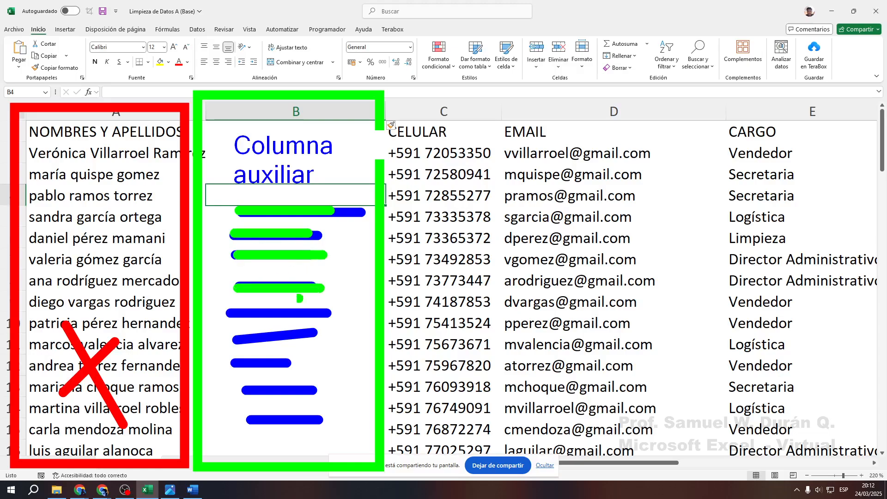
pyautogui.moveTo(234, 313); pyautogui.dragTo(342, 314)
pyautogui.moveTo(244, 339); pyautogui.dragTo(332, 341)
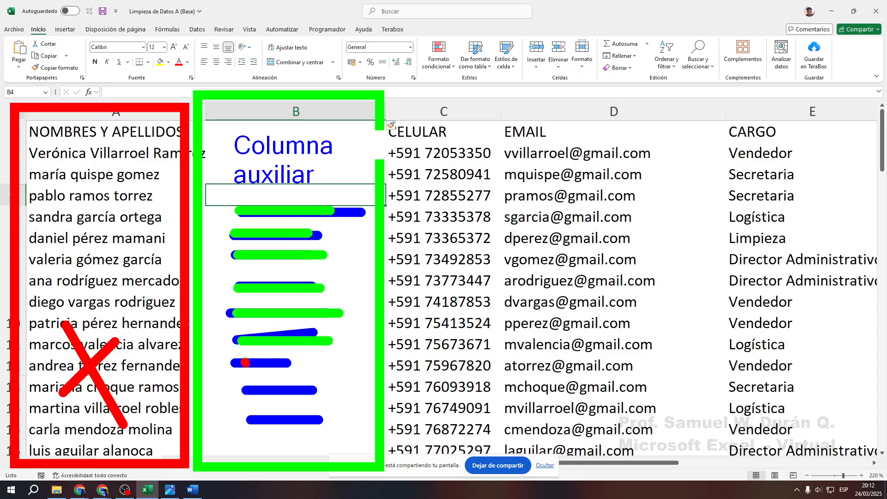
pyautogui.moveTo(243, 361); pyautogui.dragTo(317, 361)
pyautogui.moveTo(251, 394); pyautogui.dragTo(301, 407)
pyautogui.moveTo(252, 424); pyautogui.dragTo(301, 424)
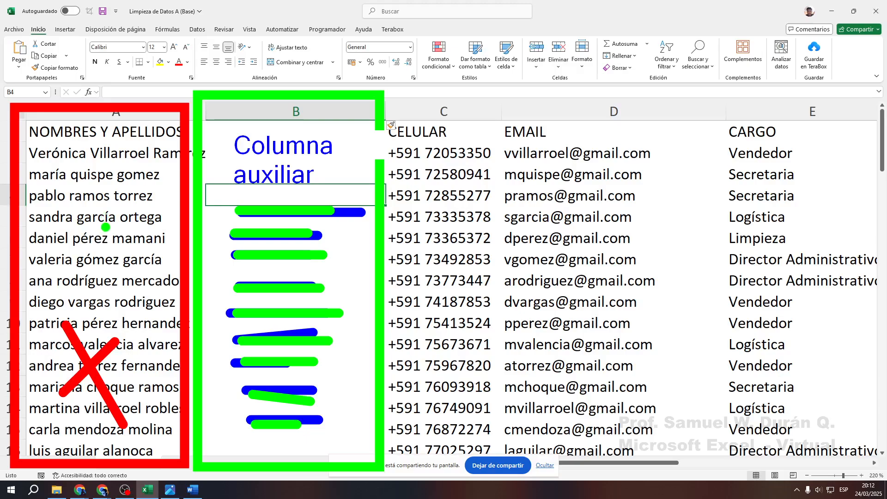
pyautogui.press('Escape')
pyautogui.hotkey('ctrl', 'z')
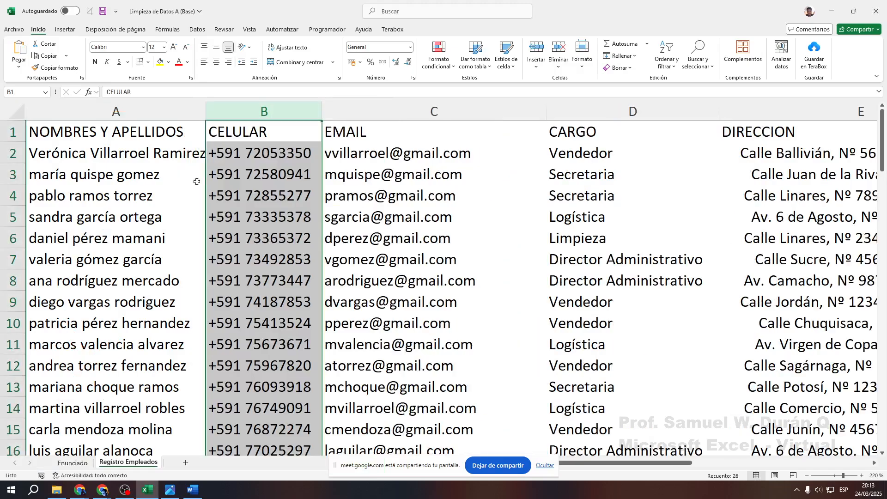
# Select the CELULAR column, insert a column with Ctrl+plus, then remove it with Ctrl+minus
pyautogui.click(241, 191)
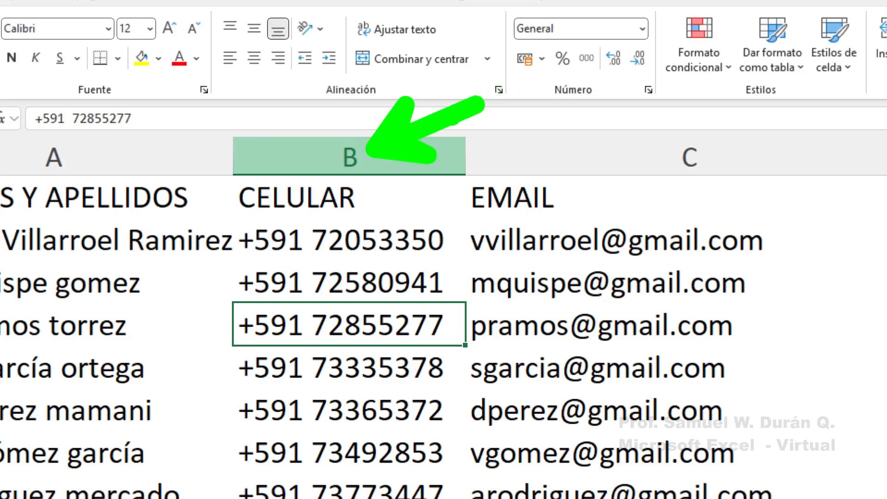
pyautogui.click(354, 140)
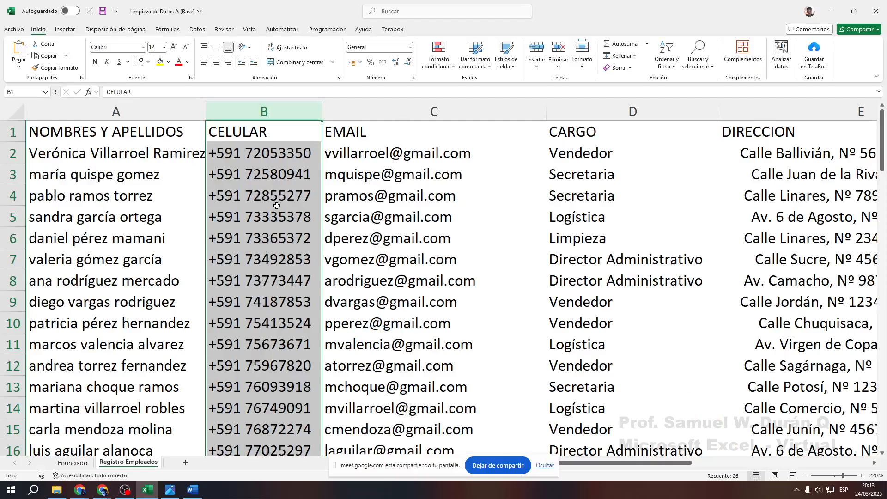
pyautogui.scroll(-18, 360, 422)
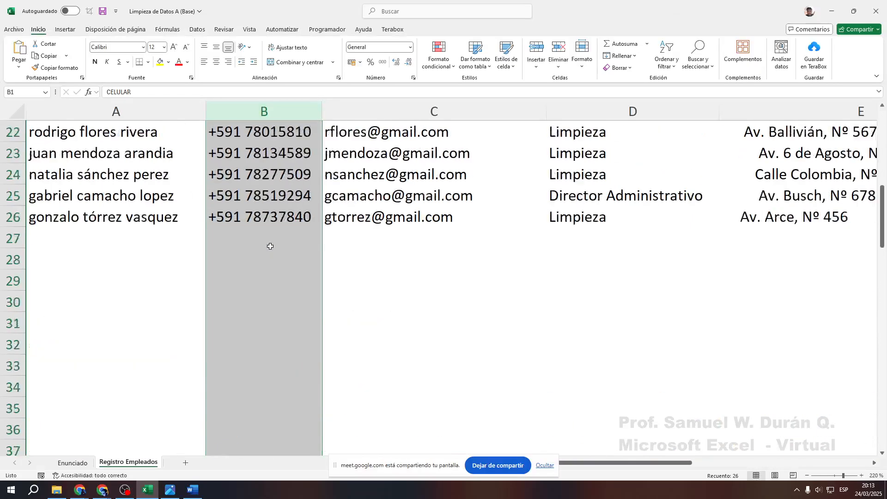
pyautogui.scroll(18, 270, 252)
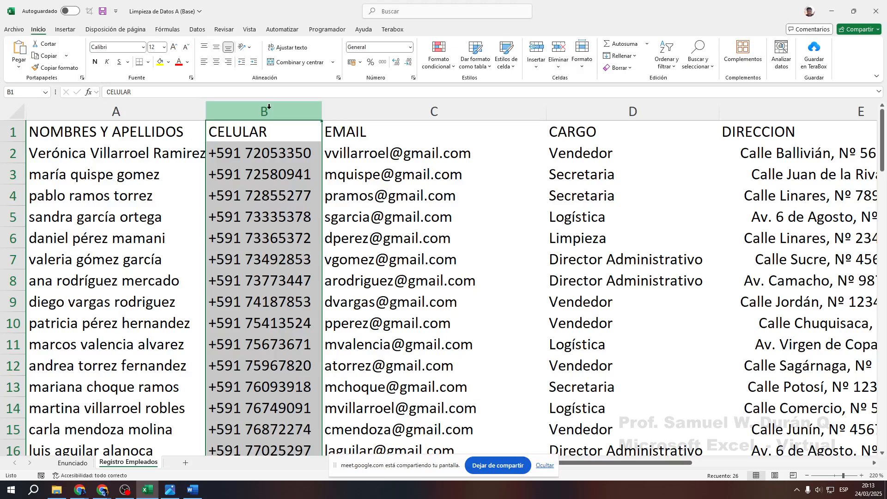
pyautogui.hotkey('ctrl', '+')
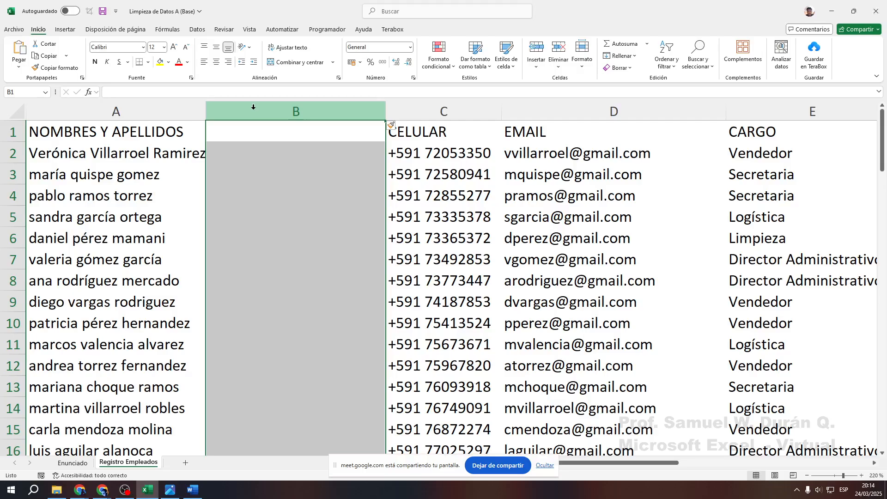
pyautogui.hotkey('ctrl', '-')
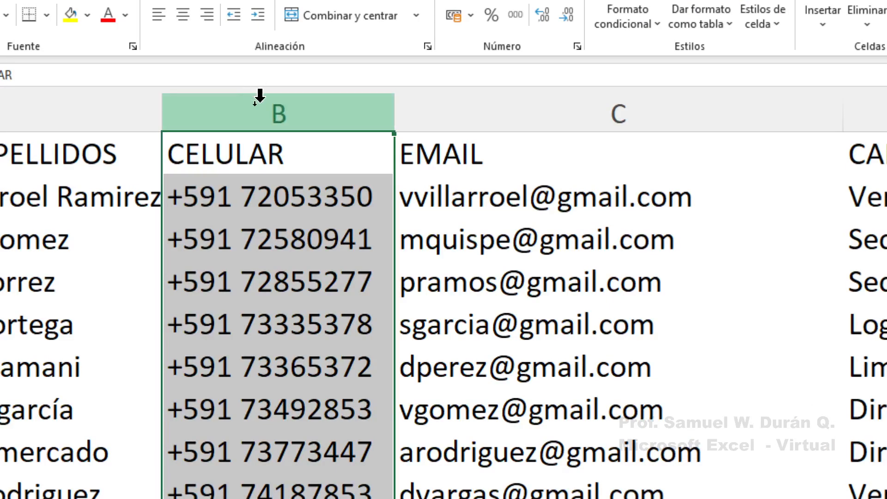
# Show the CELULAR column's shortcut menu and outline the column on screen
pyautogui.rightClick(271, 106)
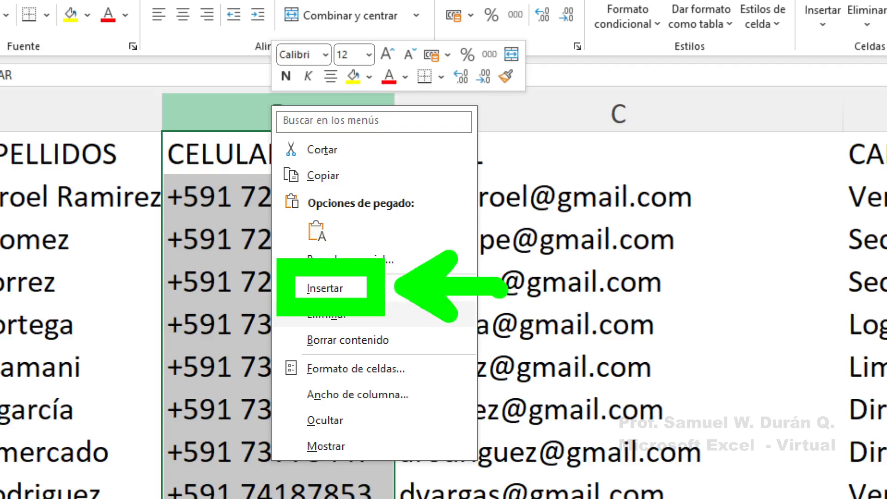
pyautogui.press('Escape')
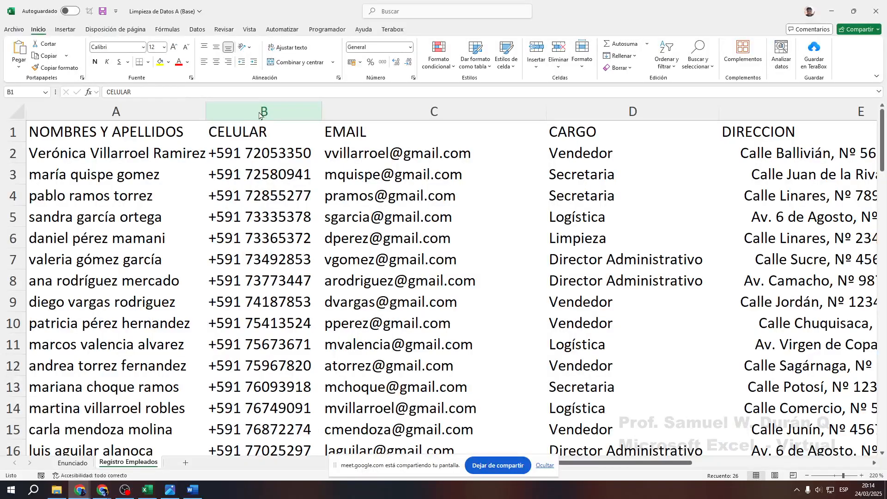
pyautogui.click(259, 112)
pyautogui.rightClick(260, 111)
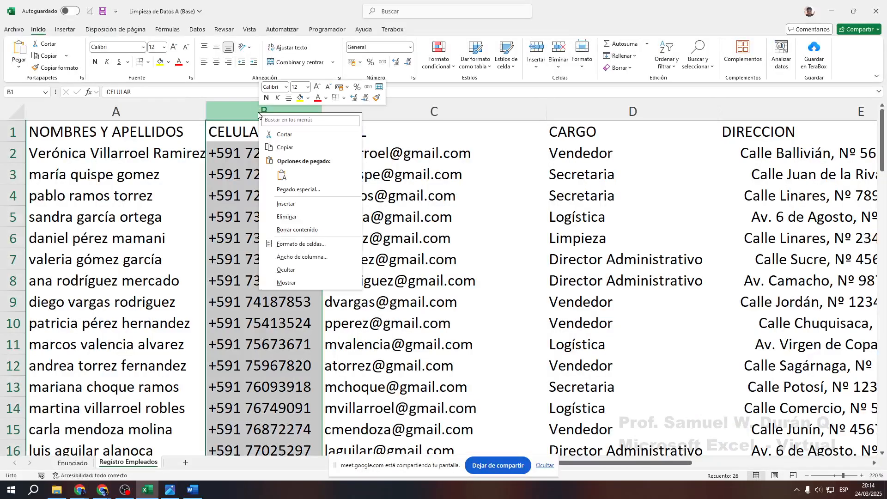
pyautogui.click(254, 110)
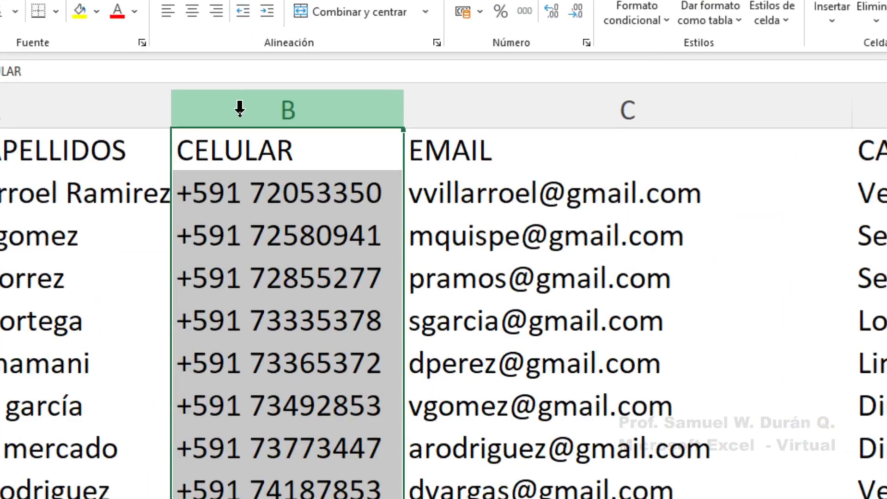
pyautogui.moveTo(161, 126)
pyautogui.mouseDown()
pyautogui.moveTo(389, 424)
pyautogui.moveTo(404, 497)
pyautogui.mouseUp()
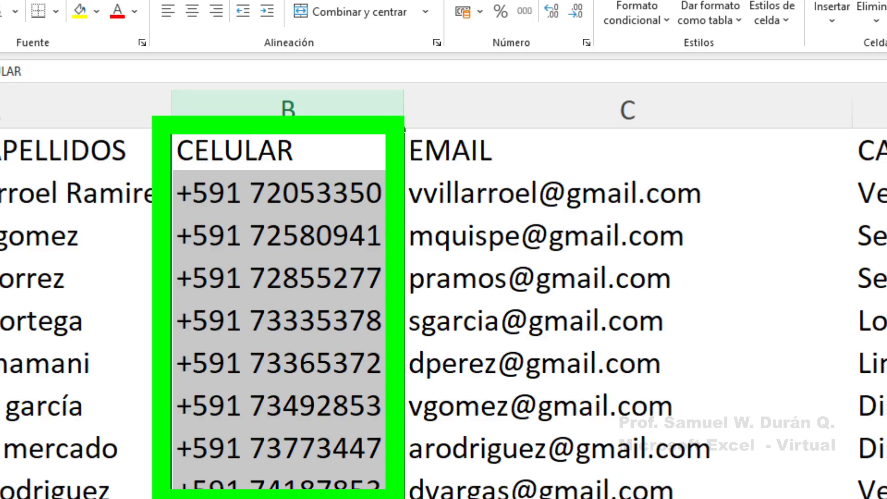
pyautogui.press('Escape')
# Insert a blank column before CELULAR using the shortcut menu's Insertar
pyautogui.click(291, 106)
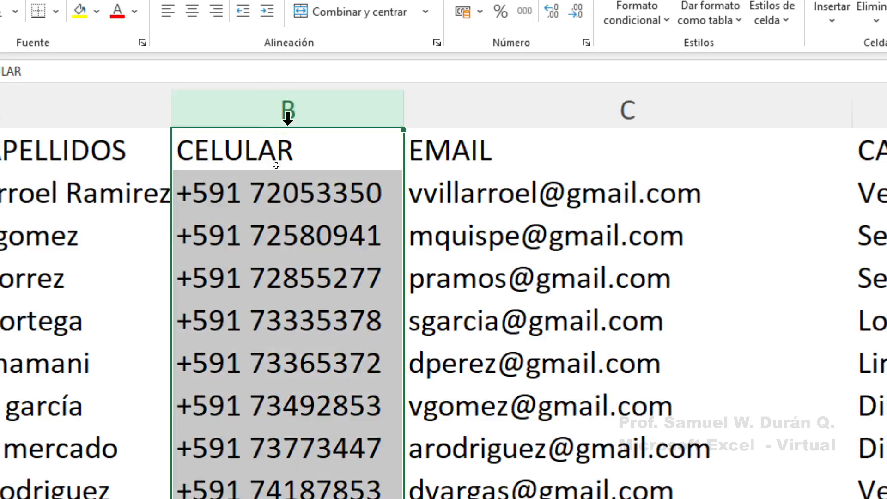
pyautogui.moveTo(321, 115)
pyautogui.mouseDown()
pyautogui.moveTo(571, 43)
pyautogui.moveTo(552, 48)
pyautogui.mouseUp()
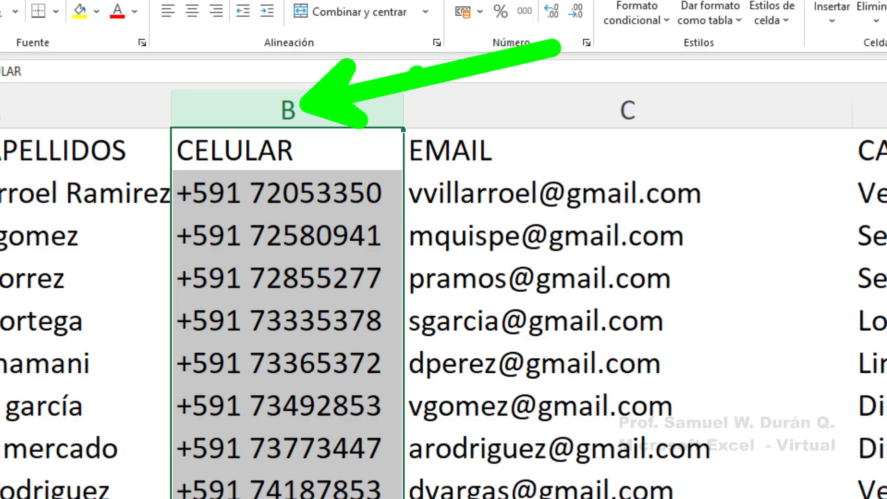
pyautogui.press('Escape')
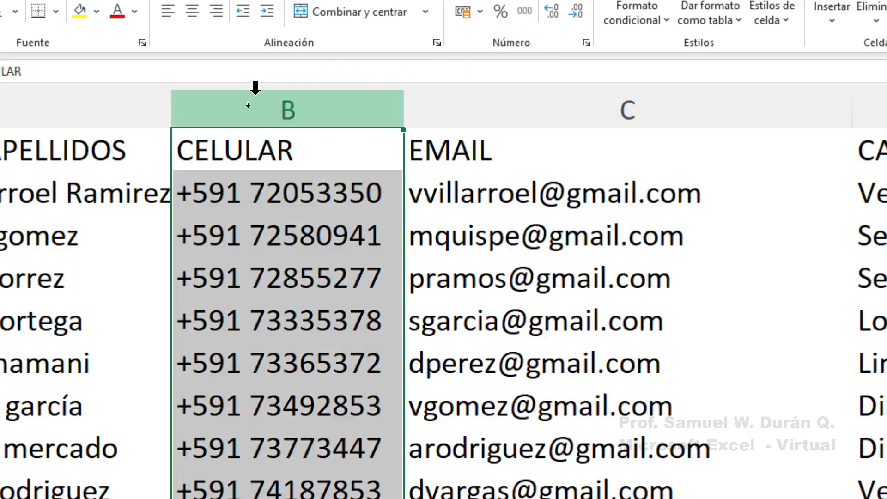
pyautogui.rightClick(288, 104)
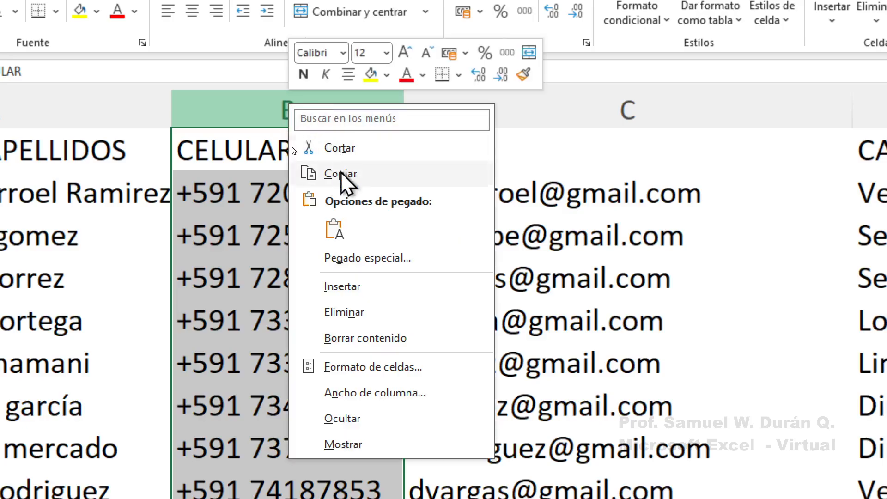
pyautogui.click(356, 295)
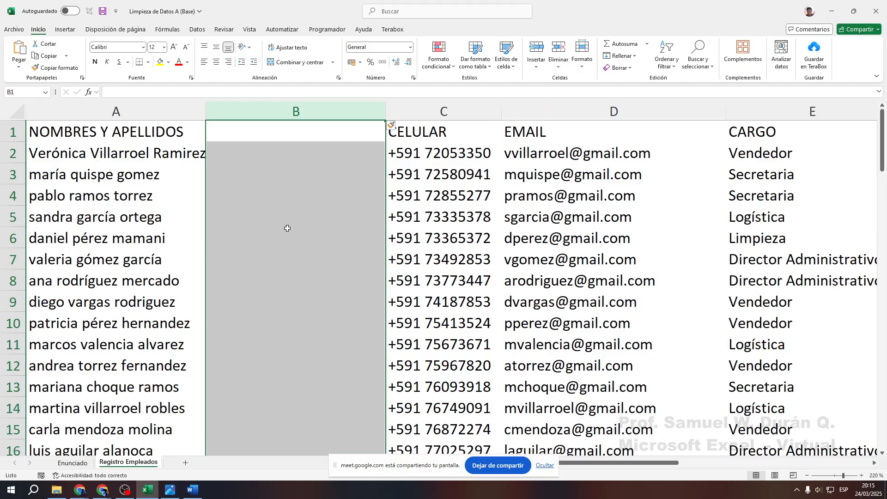
# Highlight the employee names in column A and mark the empty new column on screen
pyautogui.moveTo(110, 152); pyautogui.dragTo(91, 409)
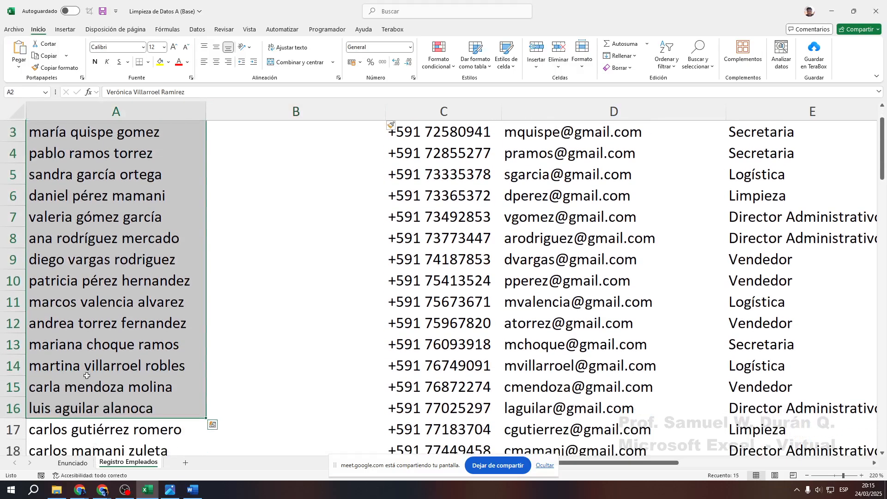
pyautogui.scroll(-6, 87, 376)
pyautogui.moveTo(113, 249); pyautogui.dragTo(98, 133)
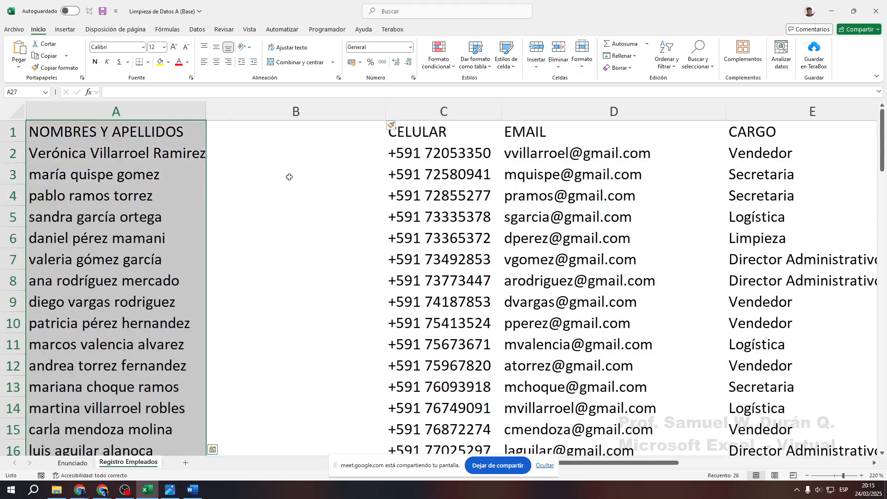
pyautogui.moveTo(206, 124)
pyautogui.mouseDown()
pyautogui.moveTo(342, 455)
pyautogui.moveTo(371, 444)
pyautogui.mouseUp()
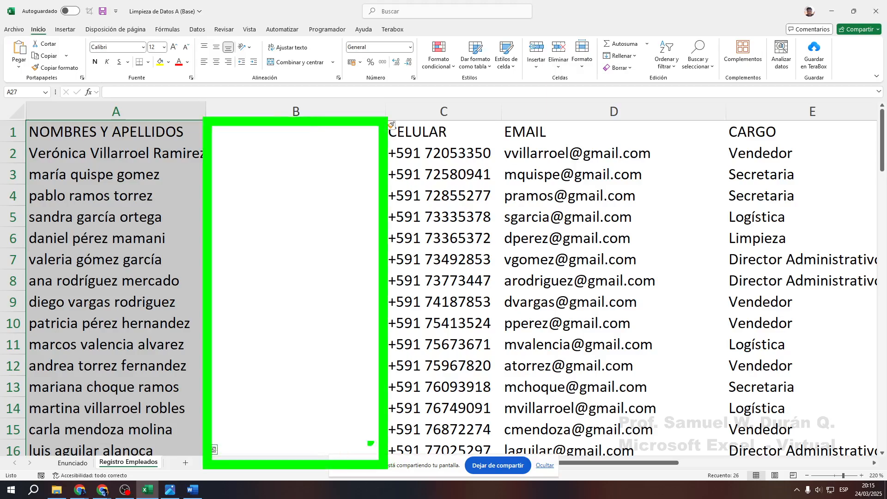
pyautogui.moveTo(224, 151); pyautogui.dragTo(304, 152)
pyautogui.moveTo(249, 166); pyautogui.dragTo(306, 165)
pyautogui.moveTo(236, 179); pyautogui.dragTo(326, 180)
pyautogui.moveTo(245, 202); pyautogui.dragTo(340, 202)
pyautogui.moveTo(246, 226); pyautogui.dragTo(319, 226)
pyautogui.moveTo(243, 252); pyautogui.dragTo(361, 253)
pyautogui.moveTo(298, 270); pyautogui.dragTo(298, 269)
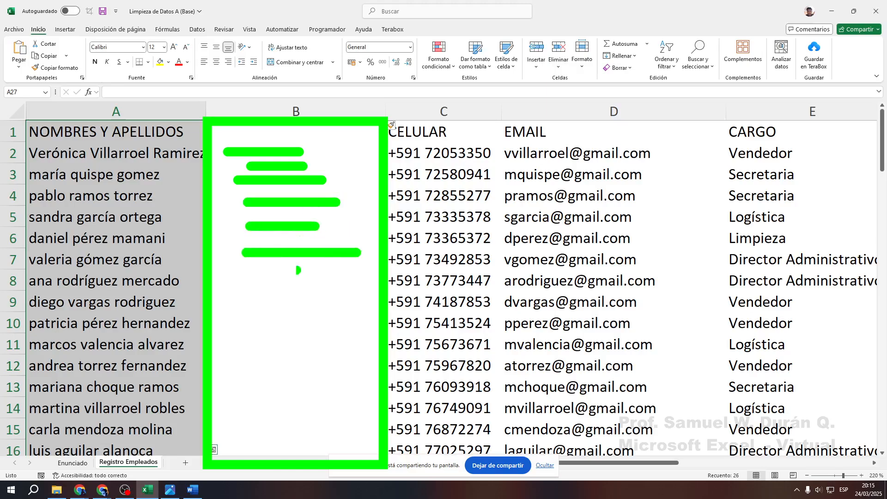
pyautogui.moveTo(234, 278); pyautogui.dragTo(318, 278)
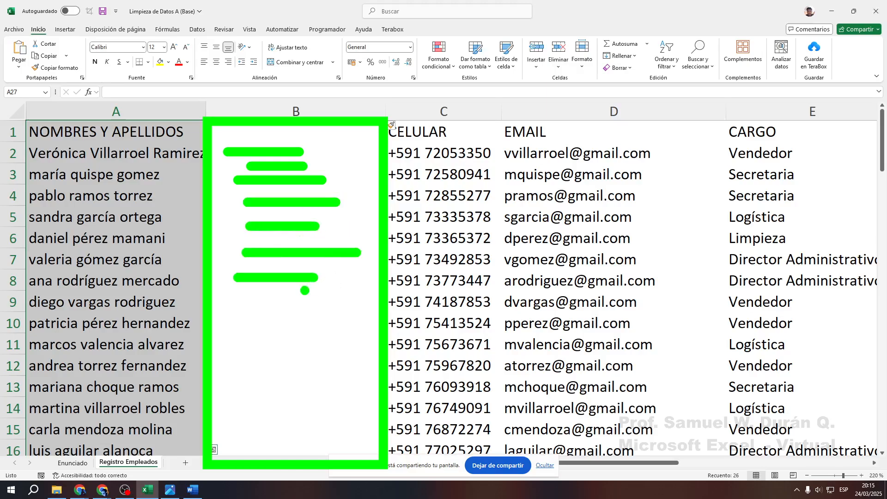
pyautogui.press('Escape')
pyautogui.moveTo(278, 226); pyautogui.dragTo(256, 153)
# Enter the heading NOMBRES Y APELLIDOS in cell B1
pyautogui.click(255, 152)
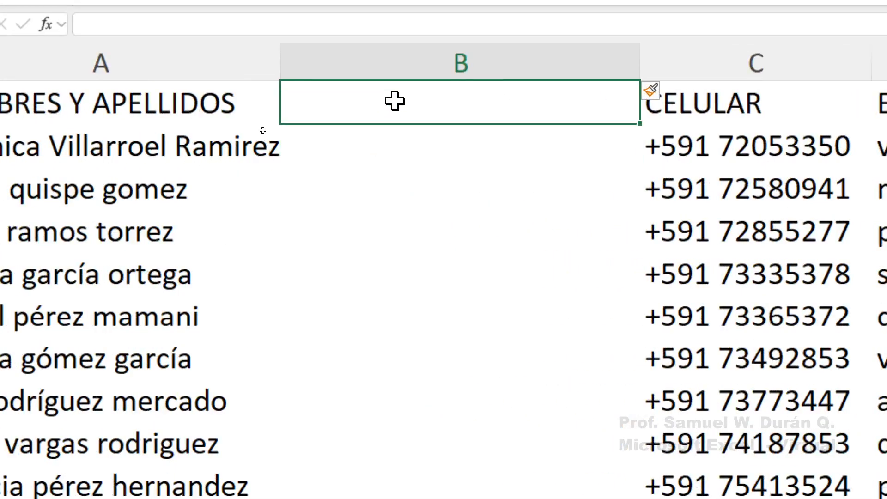
pyautogui.write('nom')
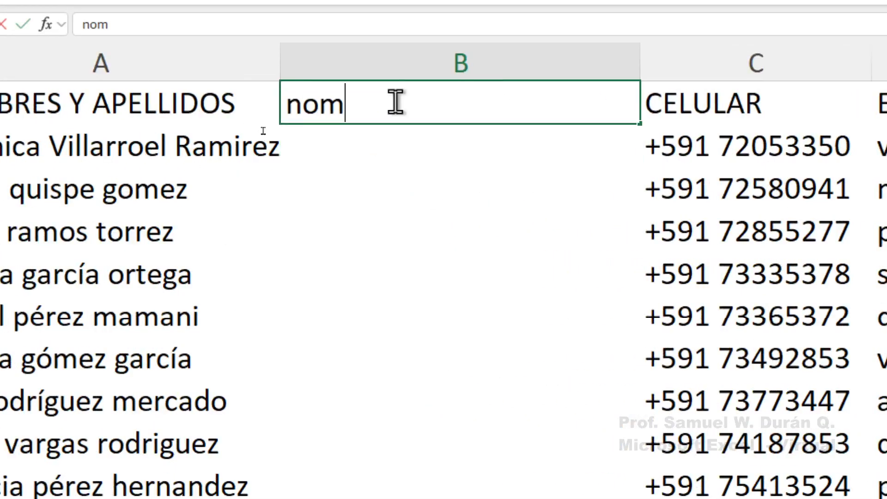
pyautogui.press('BackSpace')
pyautogui.press('BackSpace')
pyautogui.press('BackSpace')
pyautogui.write('M')
pyautogui.press('BackSpace')
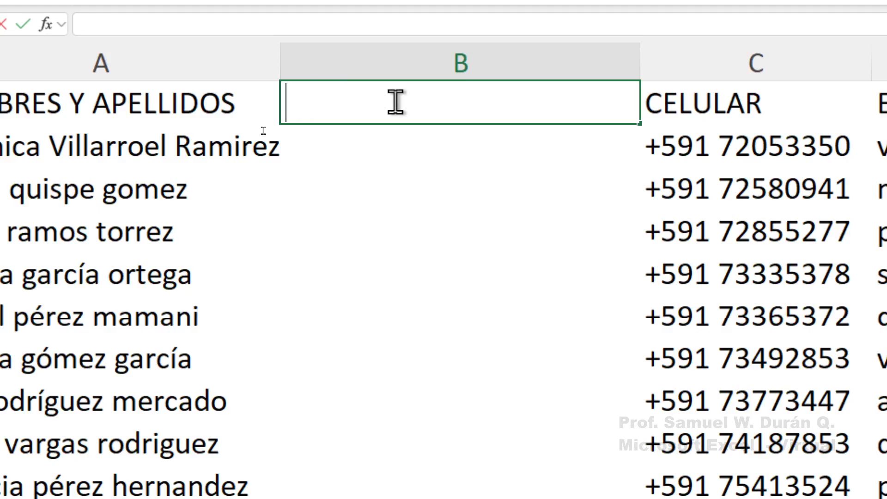
pyautogui.write('NOMBRES Y ')
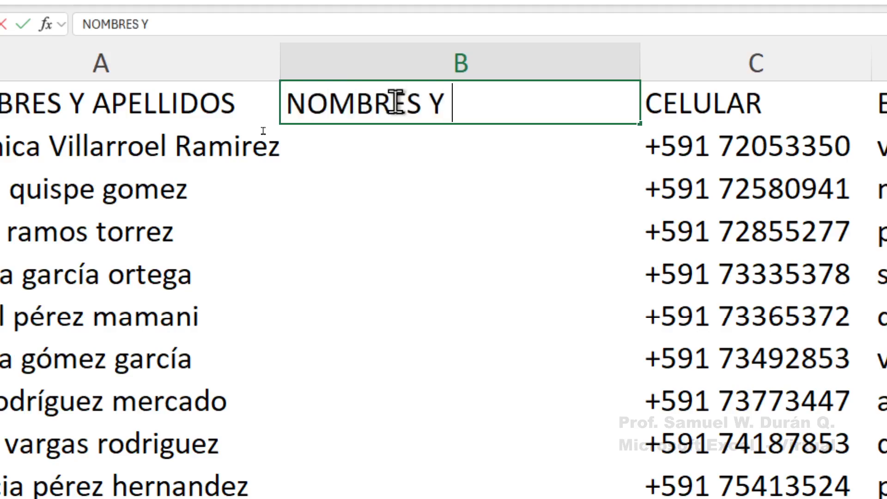
pyautogui.write('APELLIDOS')
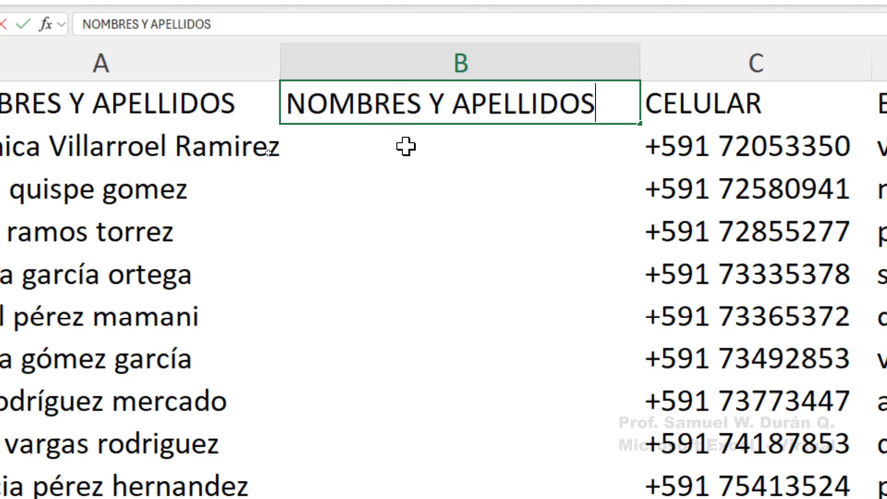
pyautogui.press('Return')
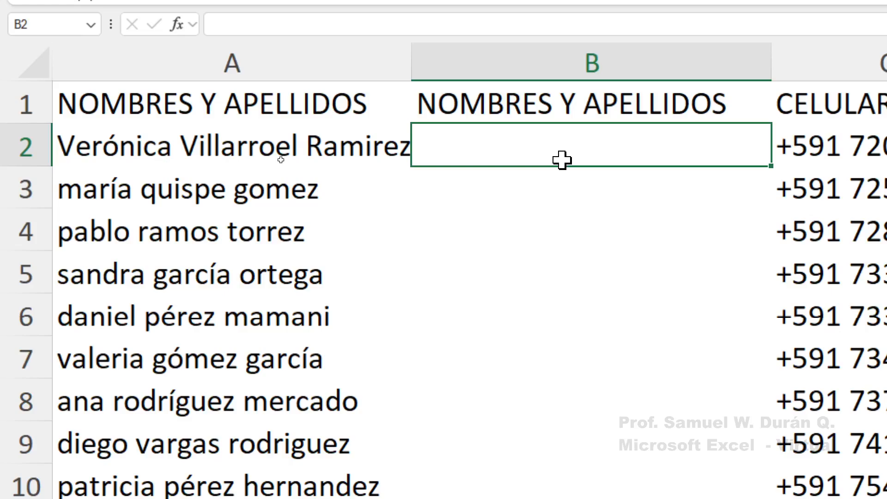
# Start and cancel a formula in B2, checking the first name in A2
pyautogui.write('=')
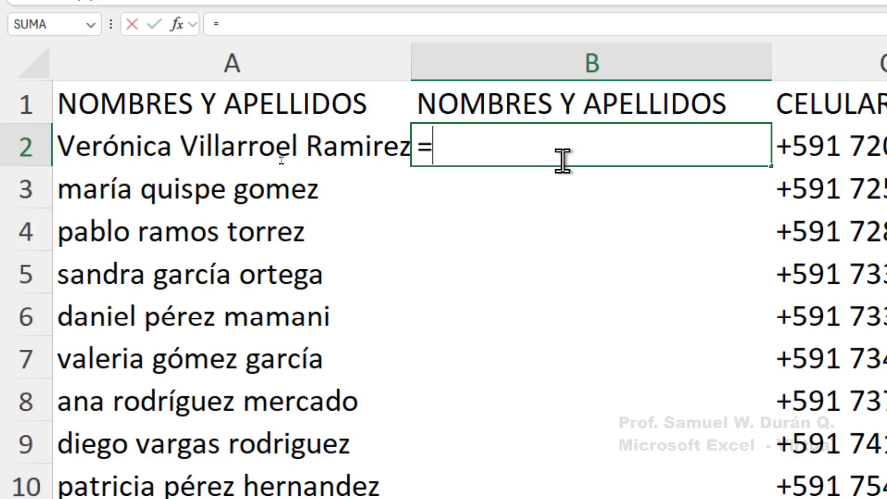
pyautogui.press('Escape')
pyautogui.keyDown('ctrl'); pyautogui.scroll(3, 582, 148); pyautogui.keyUp('ctrl')
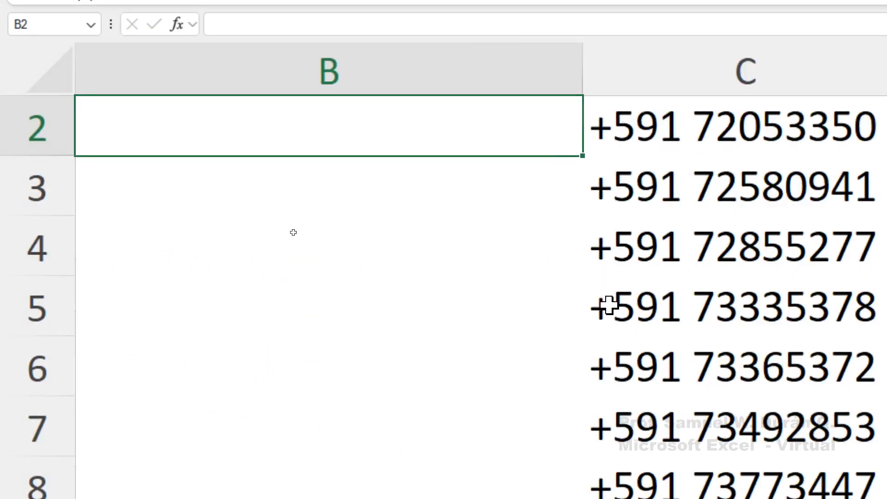
pyautogui.press('Left')
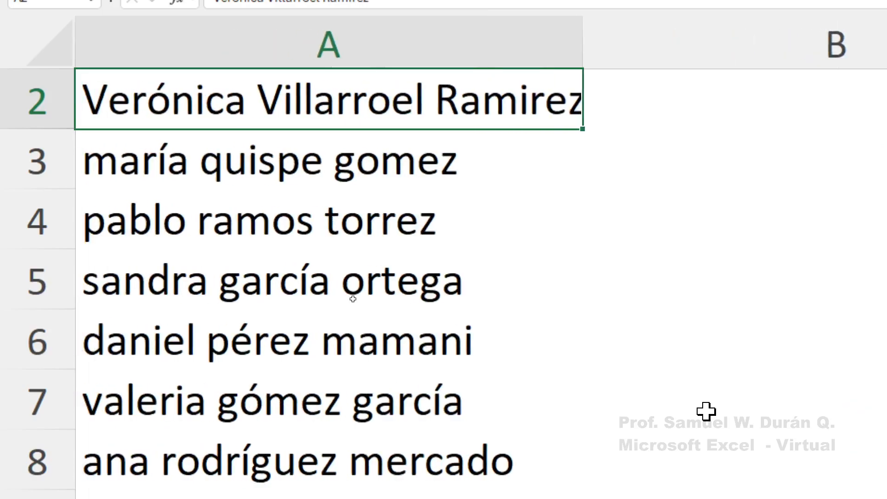
pyautogui.press('Right')
pyautogui.keyDown('ctrl'); pyautogui.scroll(-2, 706, 411); pyautogui.keyUp('ctrl')
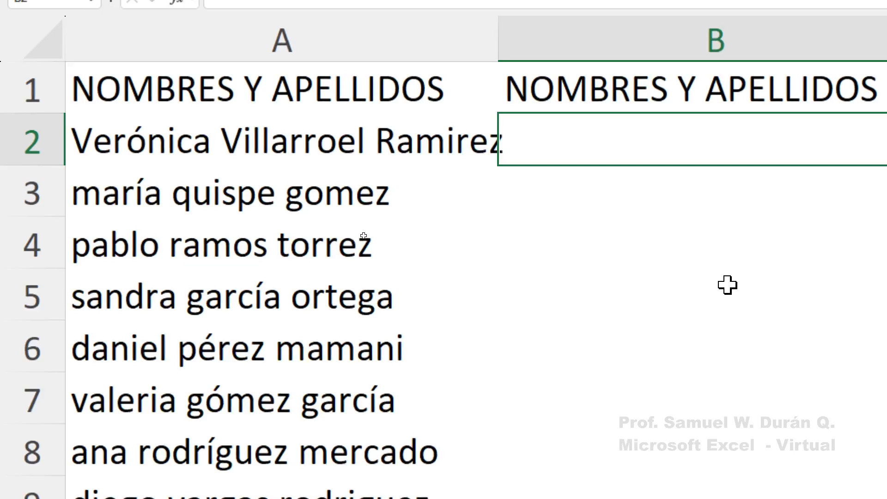
# Enter =MAYUSC(A2) in B2 to show the first name in capitals
pyautogui.write('=MAYUSC')
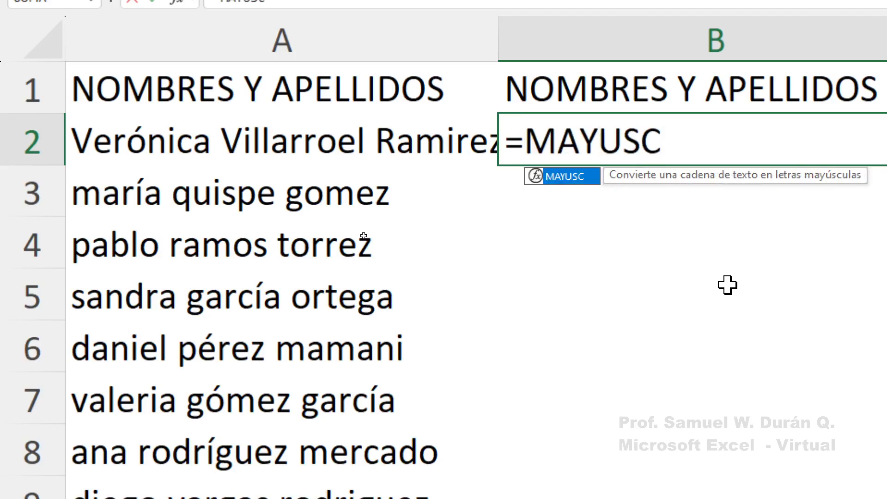
pyautogui.write('(')
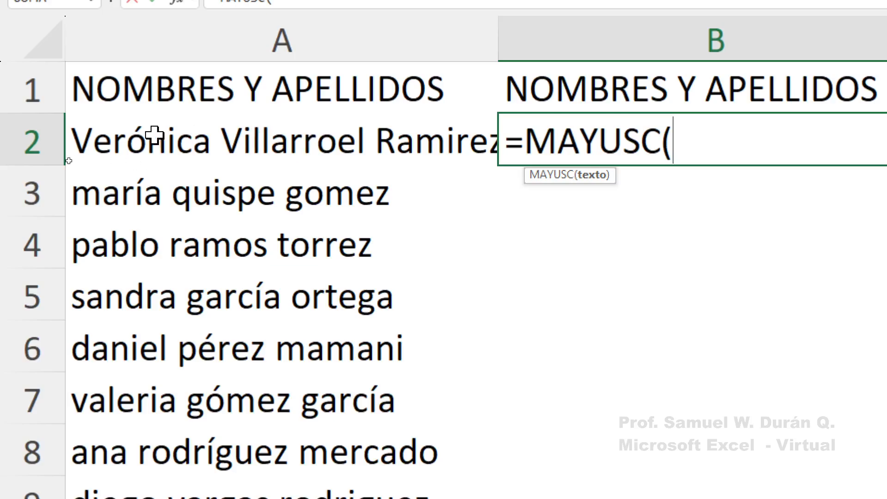
pyautogui.click(232, 139)
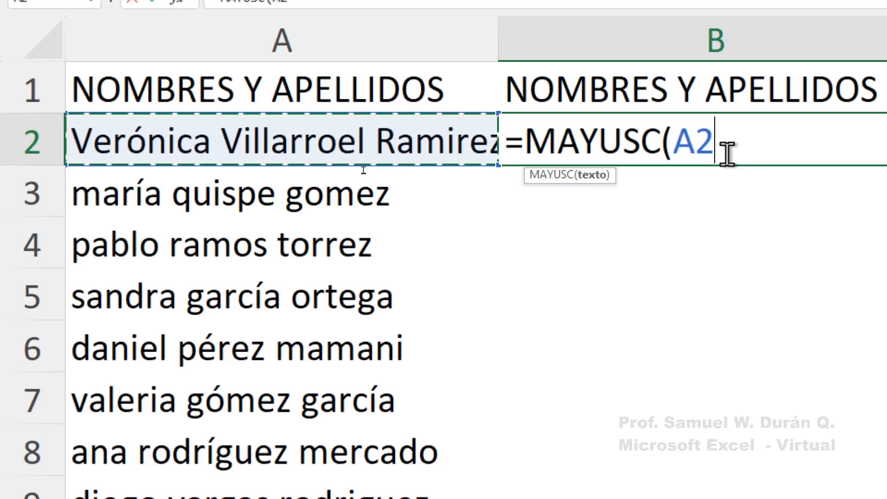
pyautogui.hotkey('ctrl', '2')
pyautogui.moveTo(620, 172); pyautogui.dragTo(671, 379)
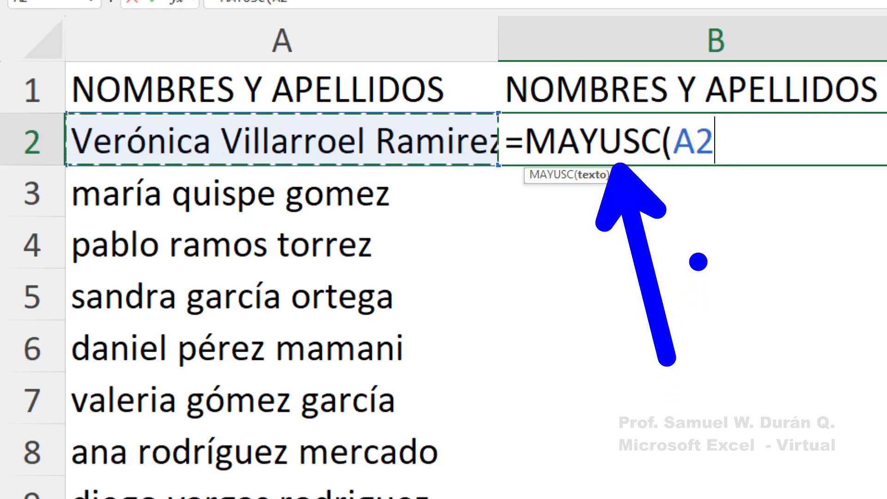
pyautogui.press('Escape')
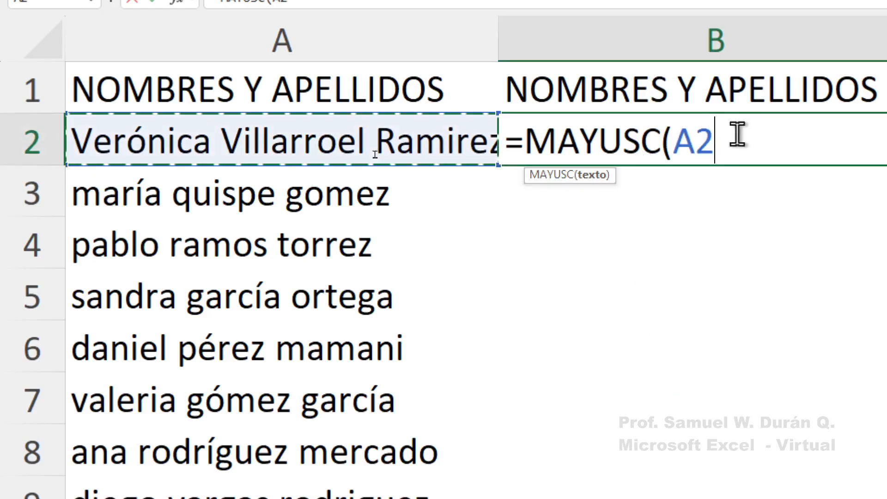
pyautogui.write(')')
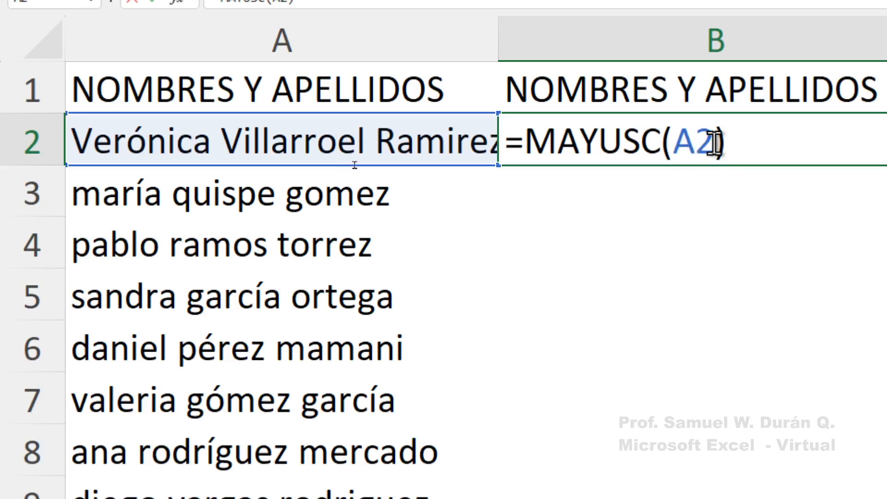
pyautogui.moveTo(708, 147); pyautogui.dragTo(677, 148)
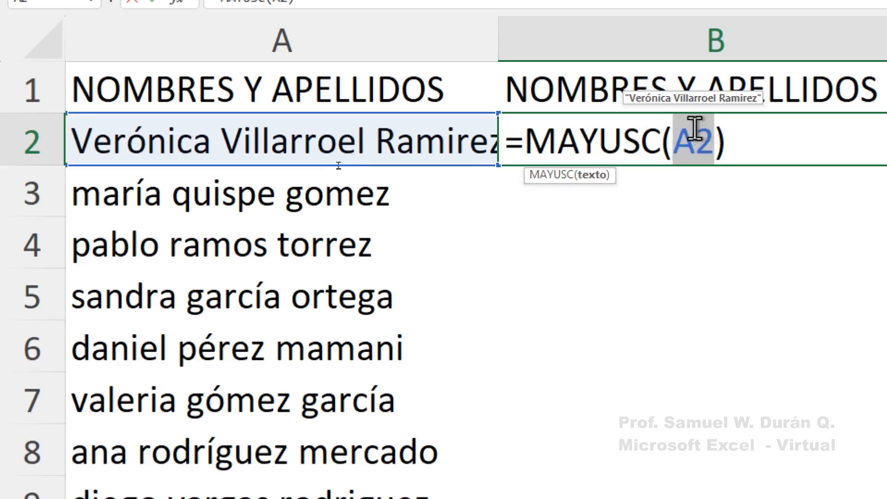
pyautogui.click(712, 150)
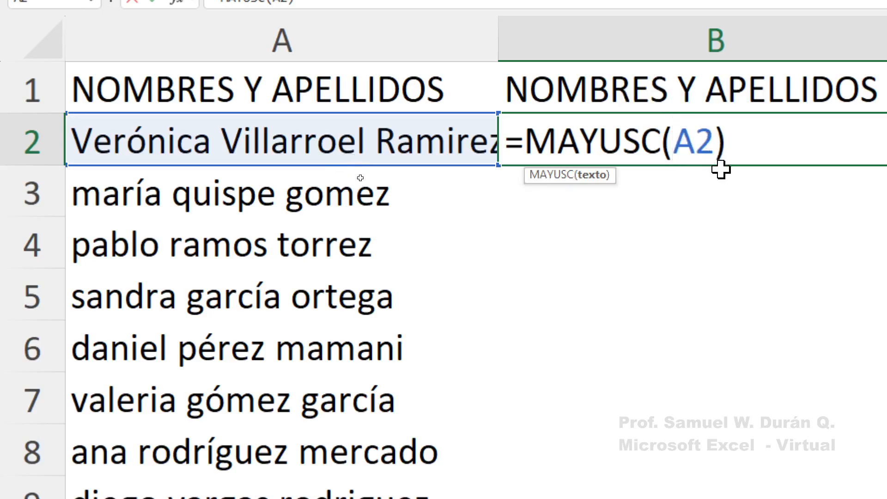
pyautogui.click(727, 148)
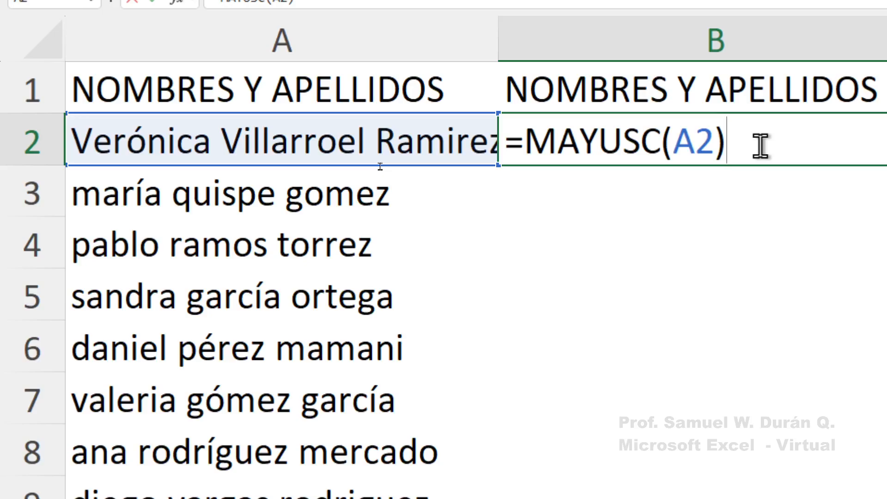
pyautogui.press('Return')
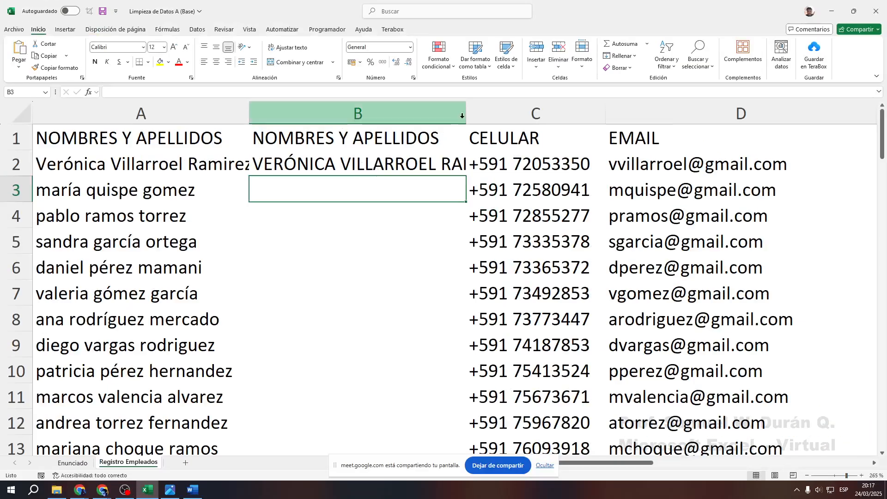
pyautogui.doubleClick(466, 115)
pyautogui.doubleClick(249, 114)
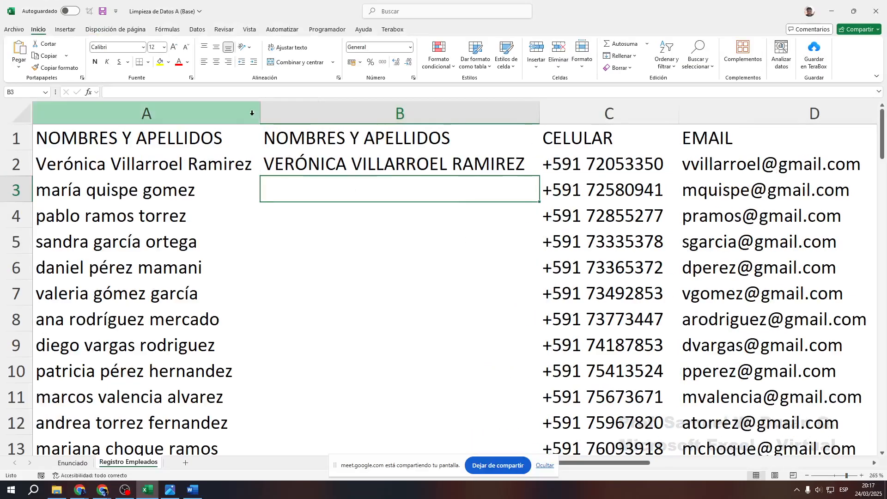
pyautogui.click(289, 168)
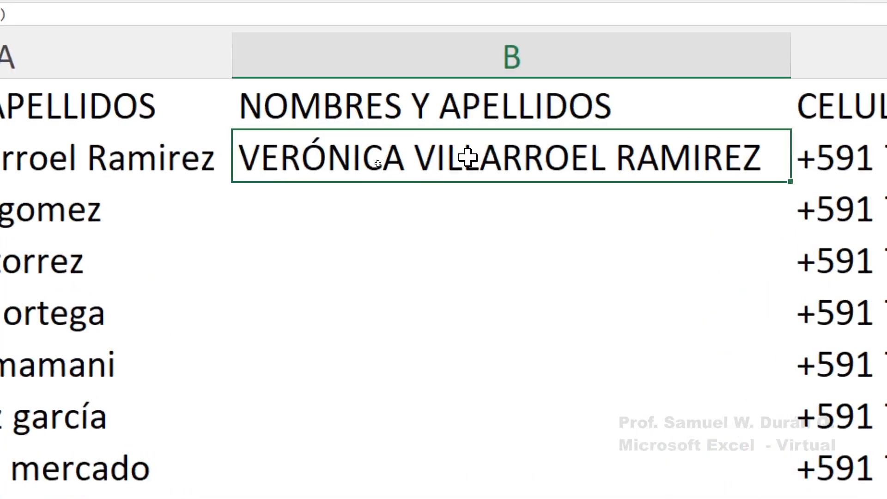
pyautogui.click(185, 157)
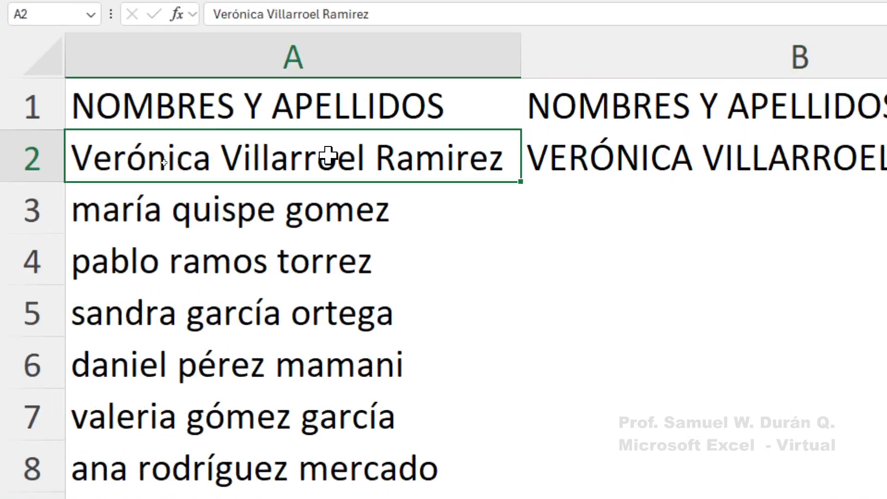
pyautogui.click(832, 159)
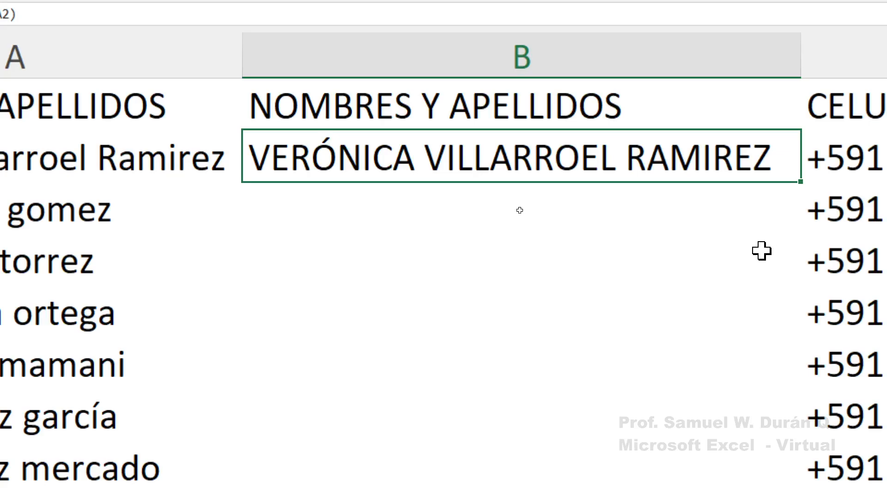
pyautogui.moveTo(801, 182); pyautogui.dragTo(725, 320)
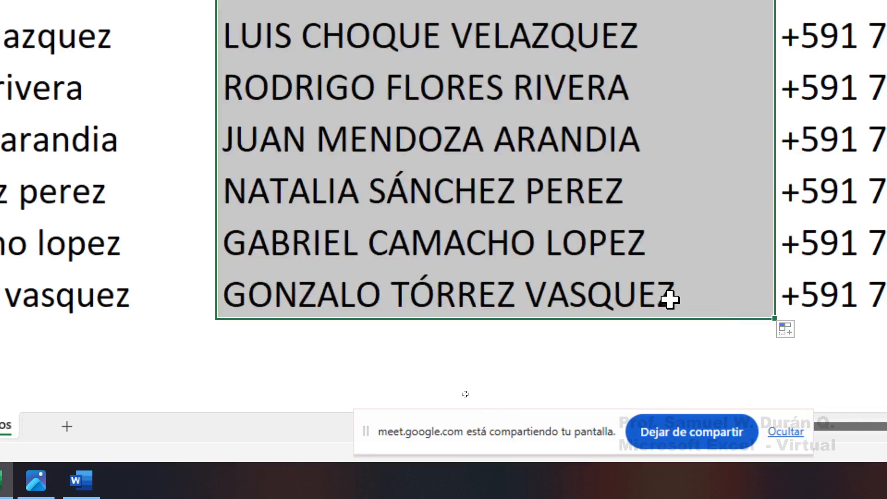
pyautogui.scroll(-3, 508, 222)
pyautogui.scroll(1, 560, 227)
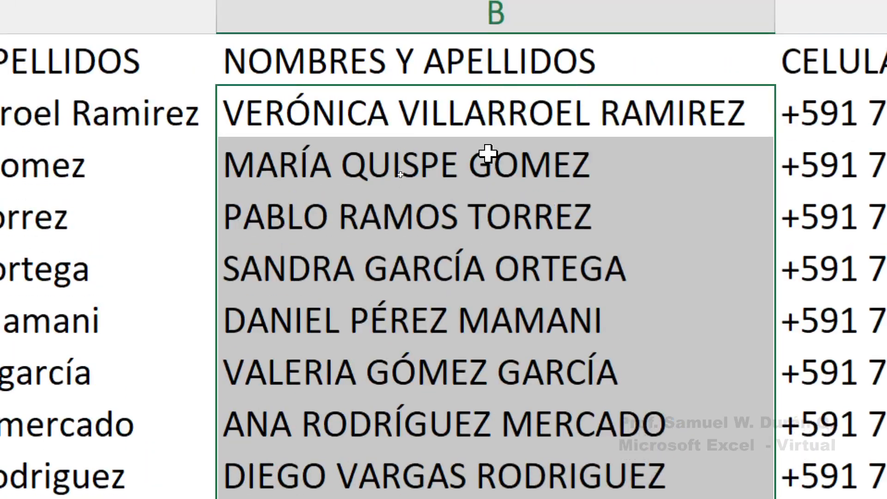
pyautogui.click(531, 60)
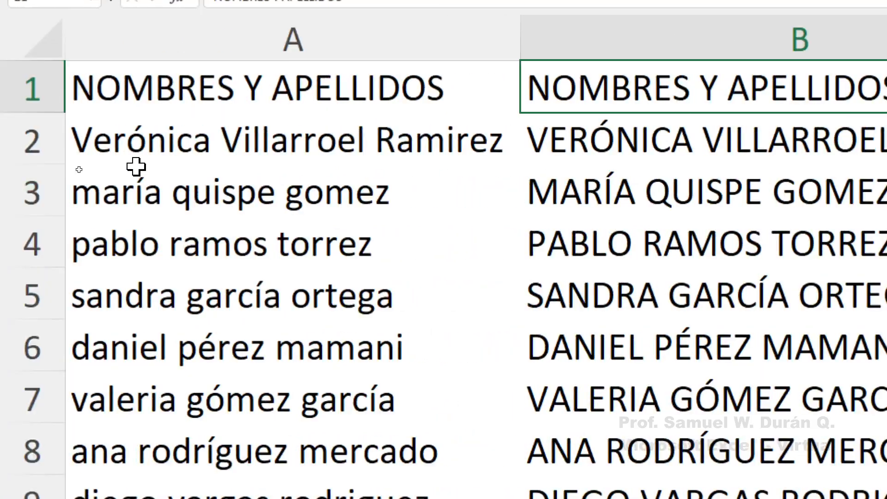
pyautogui.click(181, 146)
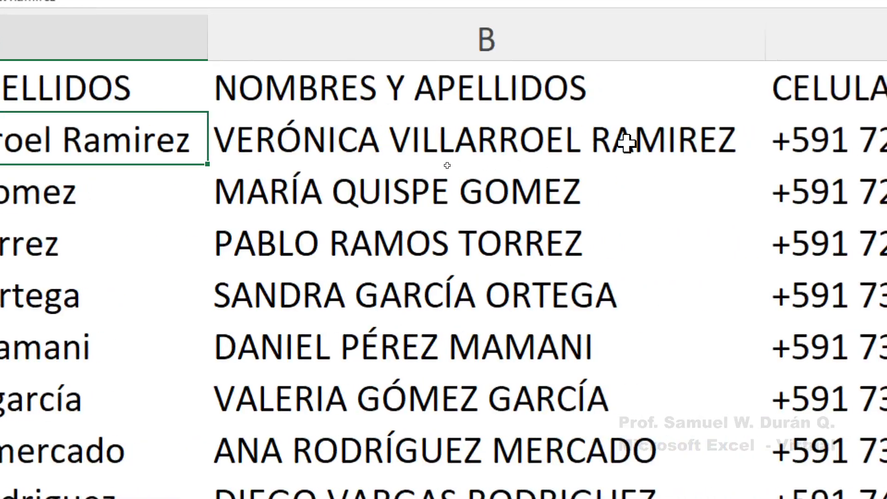
# Undo the uppercase fill down column B and clear cell B2
pyautogui.click(768, 140)
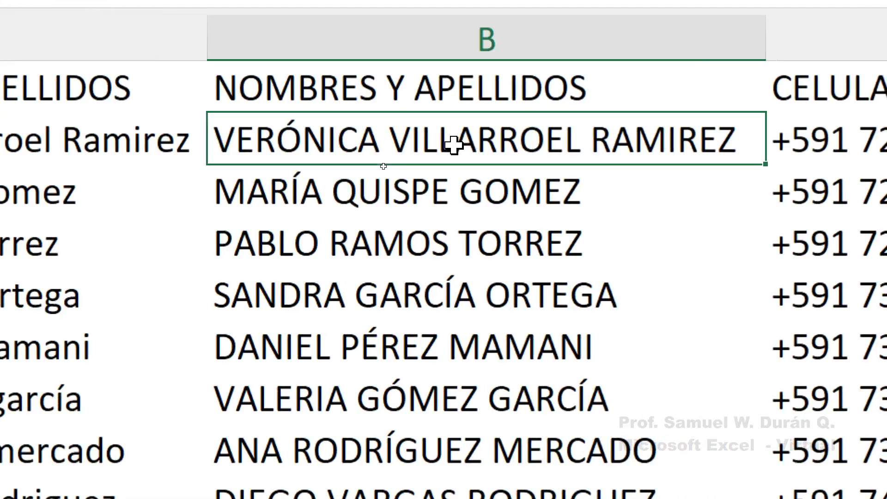
pyautogui.hotkey('ctrl', 'z')
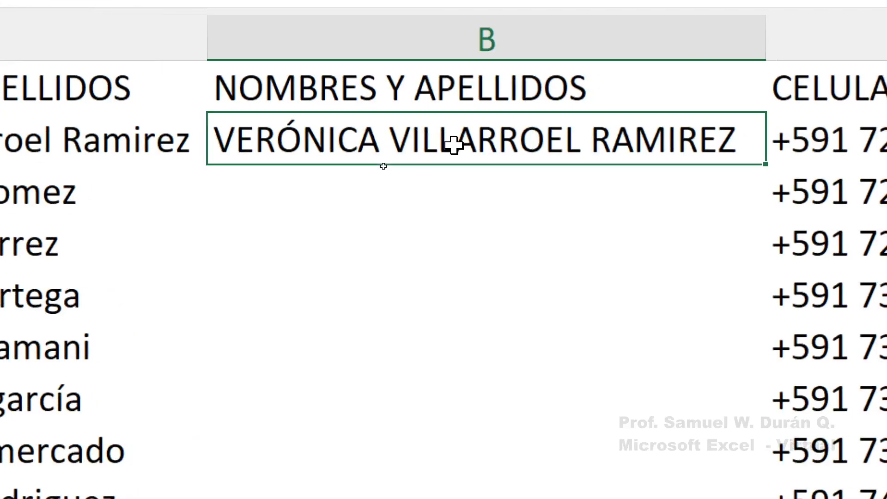
pyautogui.press('Delete')
pyautogui.click(405, 247)
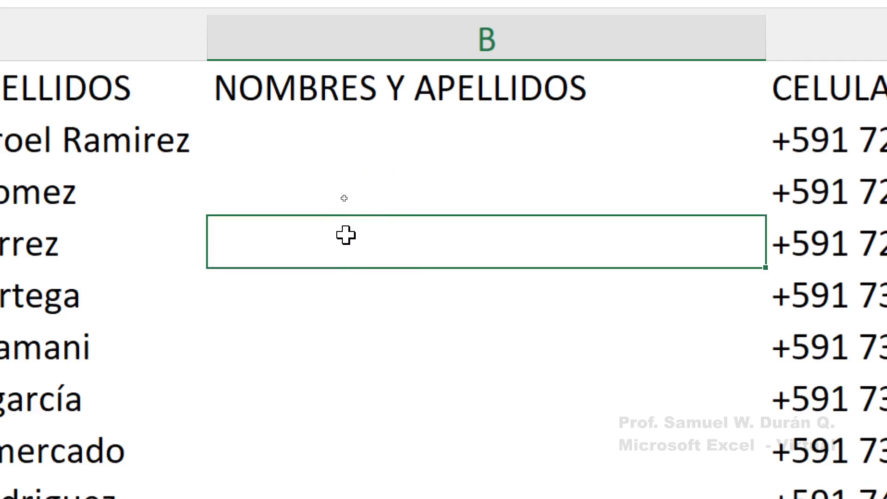
pyautogui.click(302, 131)
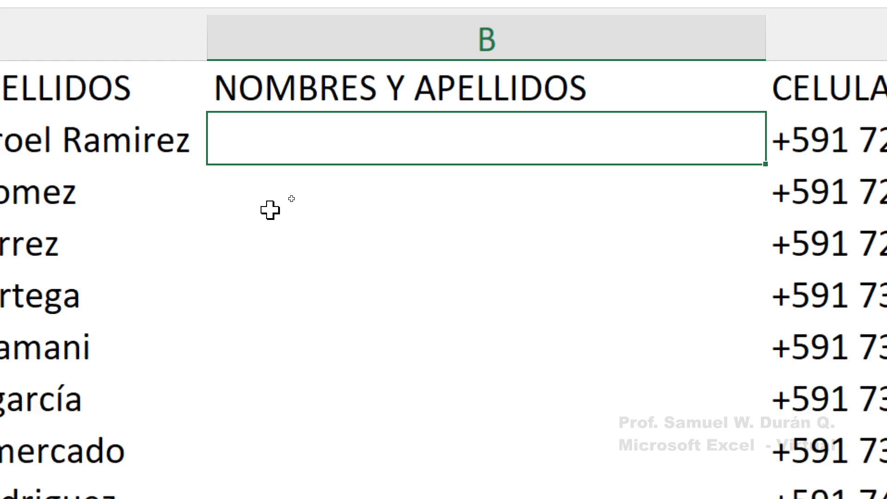
pyautogui.write('=')
pyautogui.write('NOMPROP')
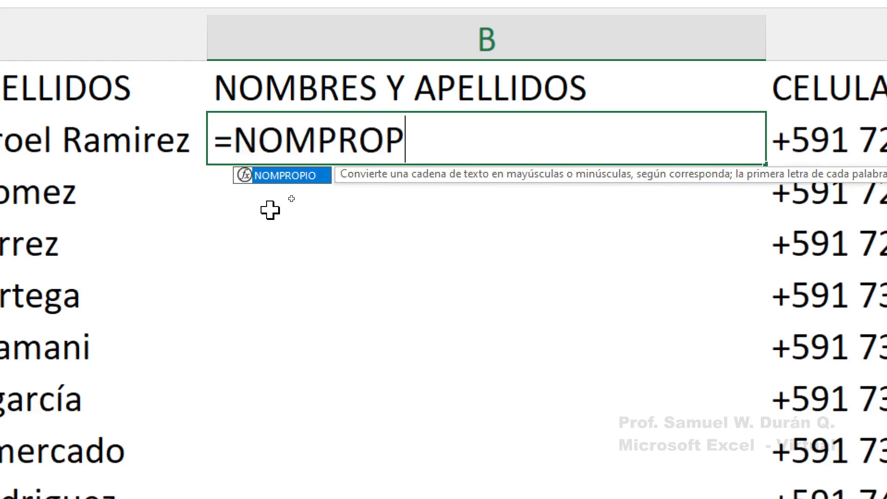
pyautogui.write('IO(')
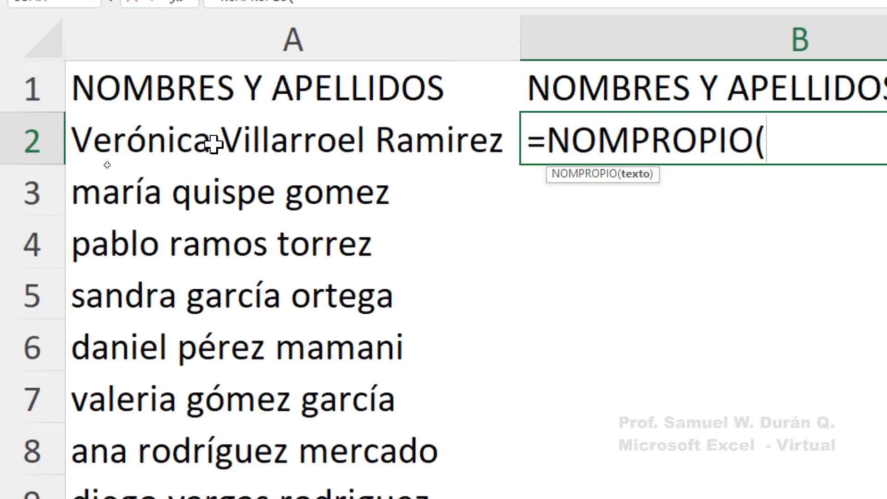
pyautogui.click(213, 144)
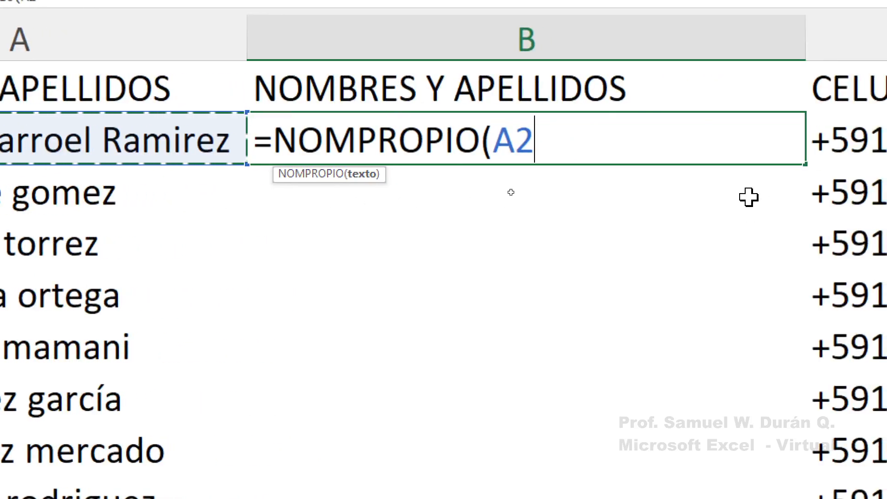
pyautogui.write(')')
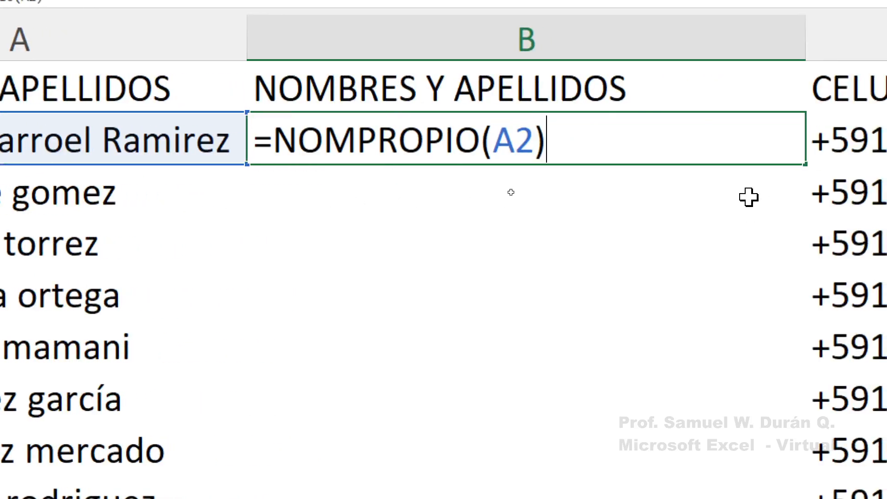
pyautogui.press('Return')
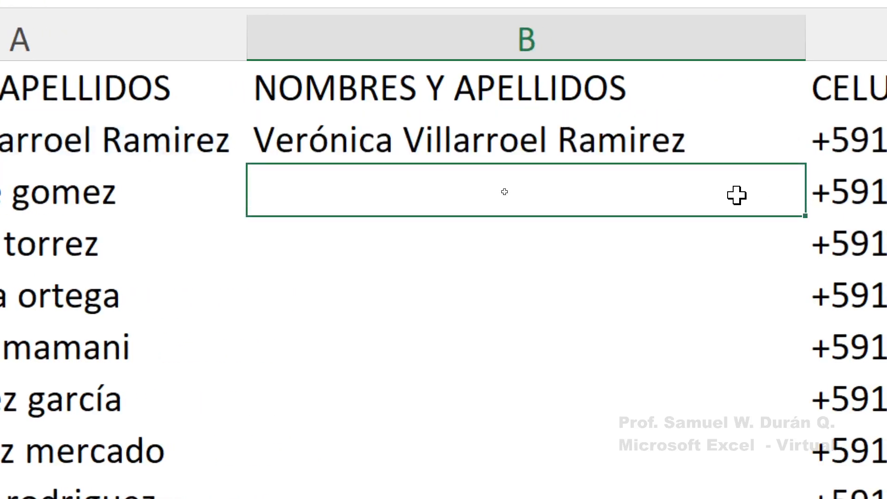
pyautogui.click(631, 144)
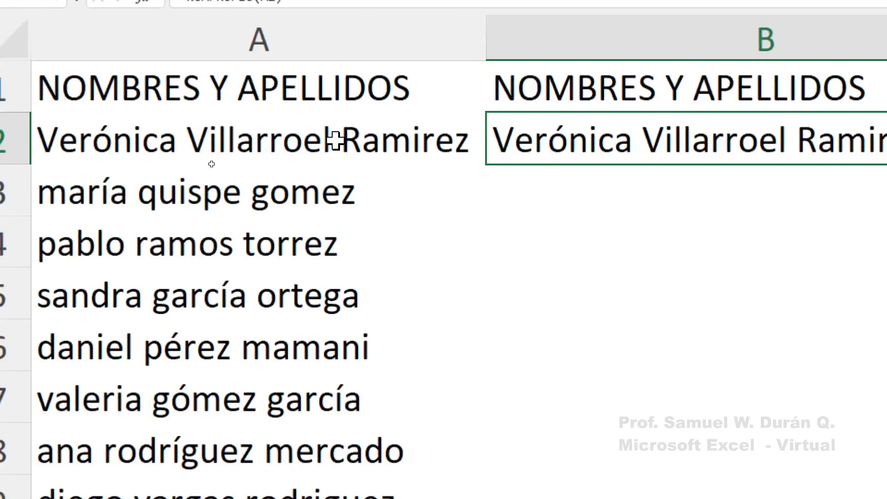
pyautogui.click(229, 144)
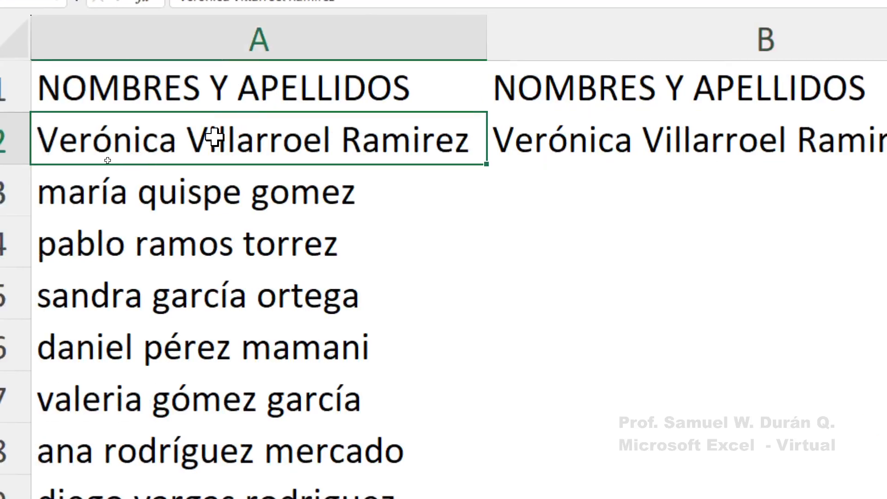
pyautogui.click(859, 154)
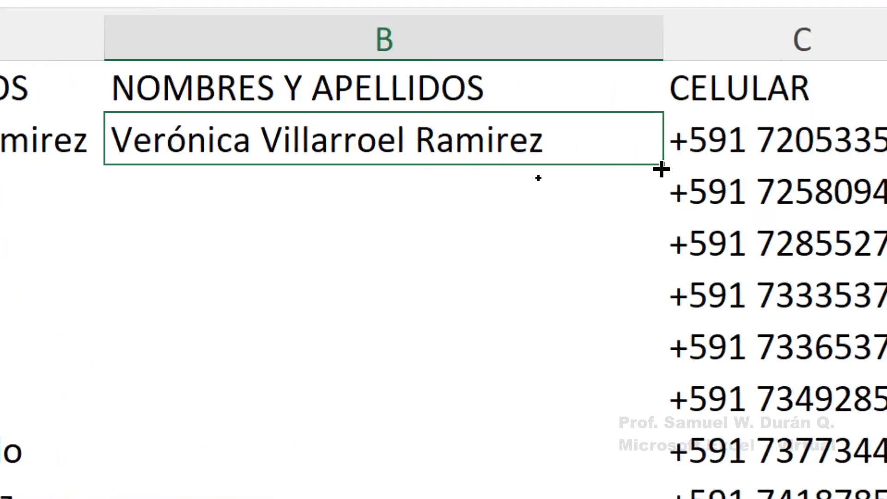
pyautogui.moveTo(660, 169); pyautogui.dragTo(639, 498)
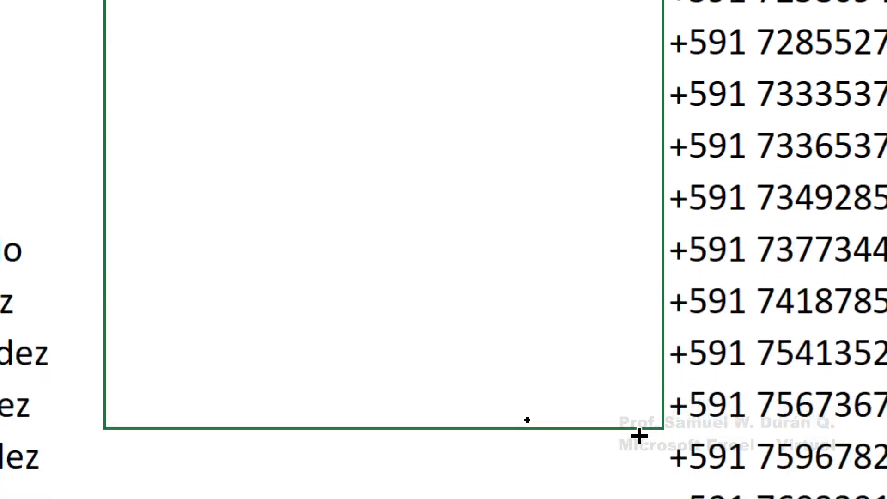
pyautogui.moveTo(640, 435); pyautogui.dragTo(630, 498)
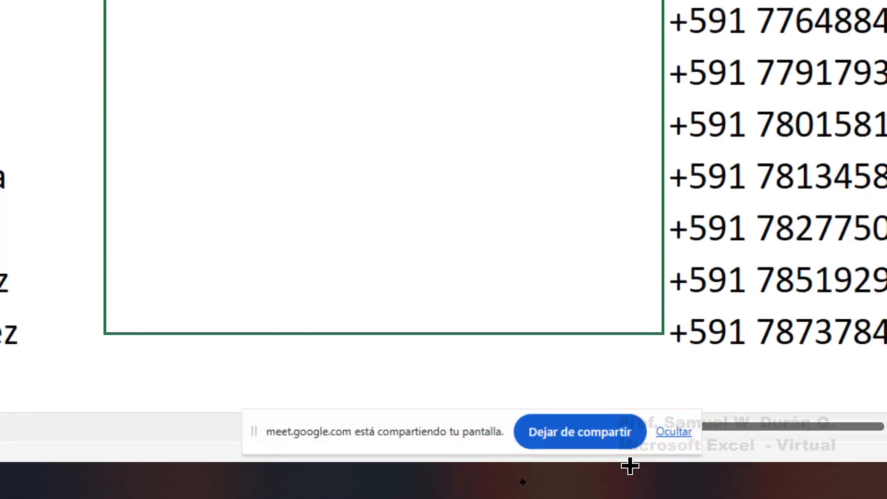
pyautogui.moveTo(631, 466); pyautogui.dragTo(575, 264)
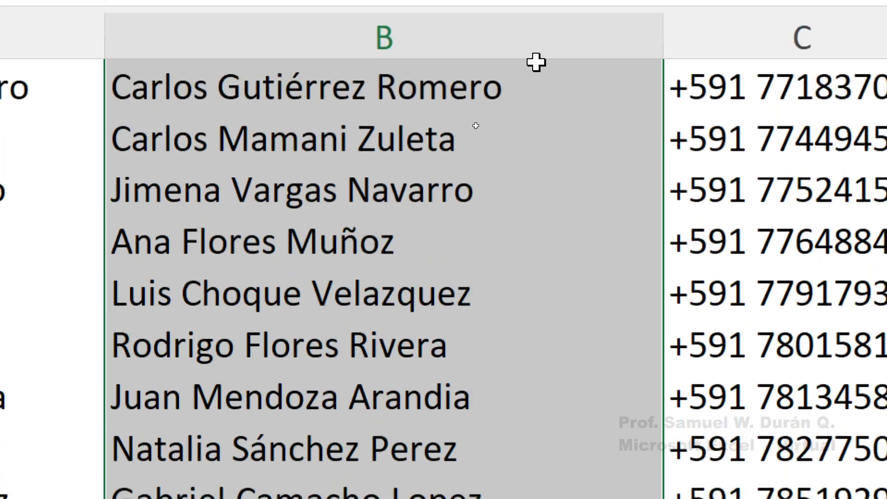
pyautogui.scroll(3, 495, 190)
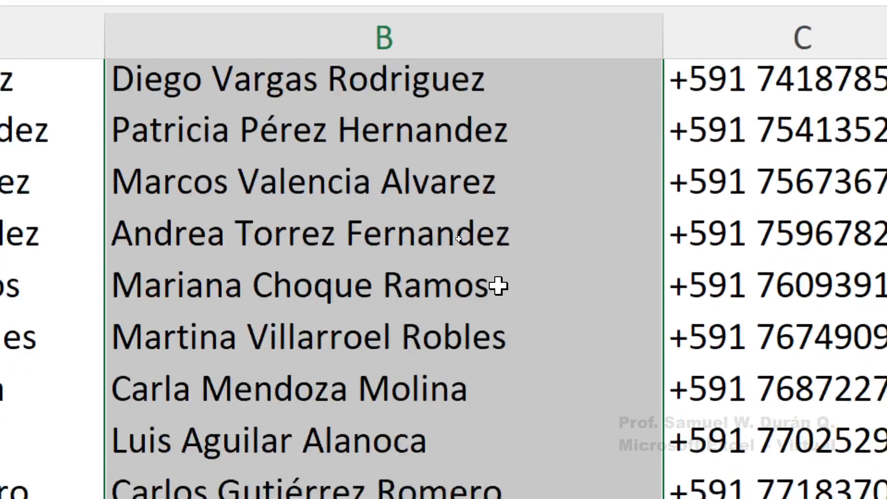
pyautogui.scroll(1, 499, 286)
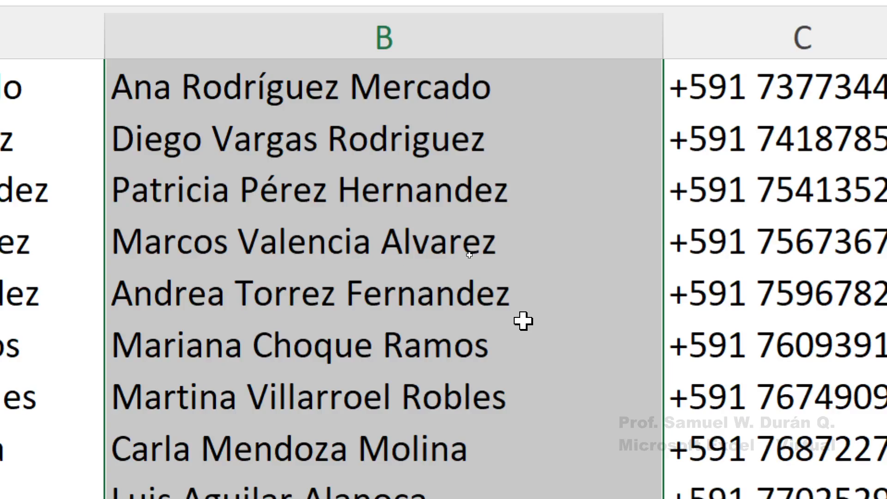
pyautogui.scroll(2, 524, 321)
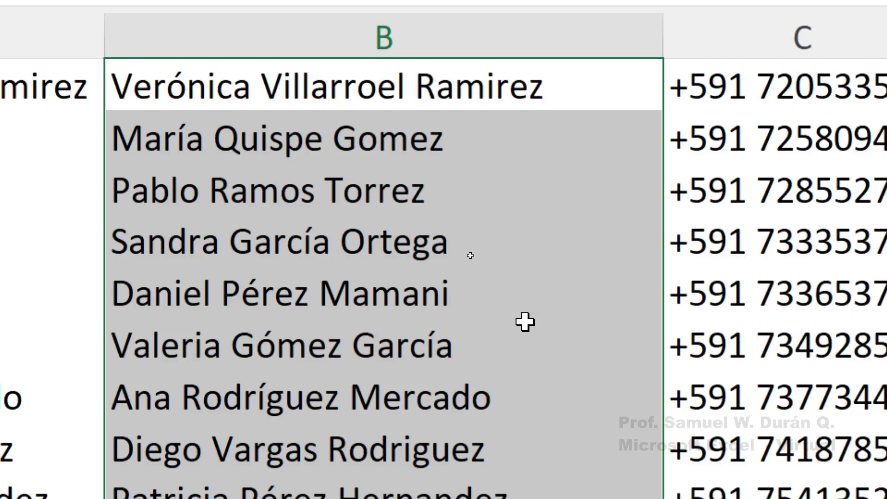
pyautogui.scroll(1, 525, 322)
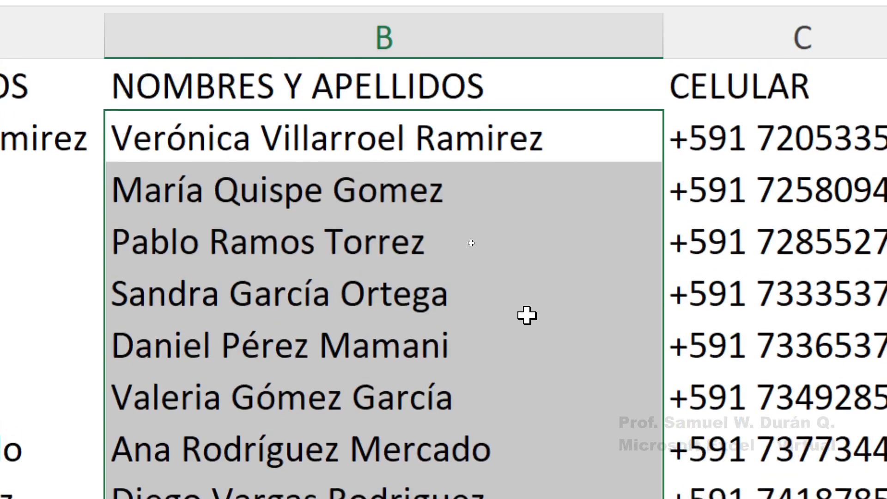
pyautogui.click(516, 155)
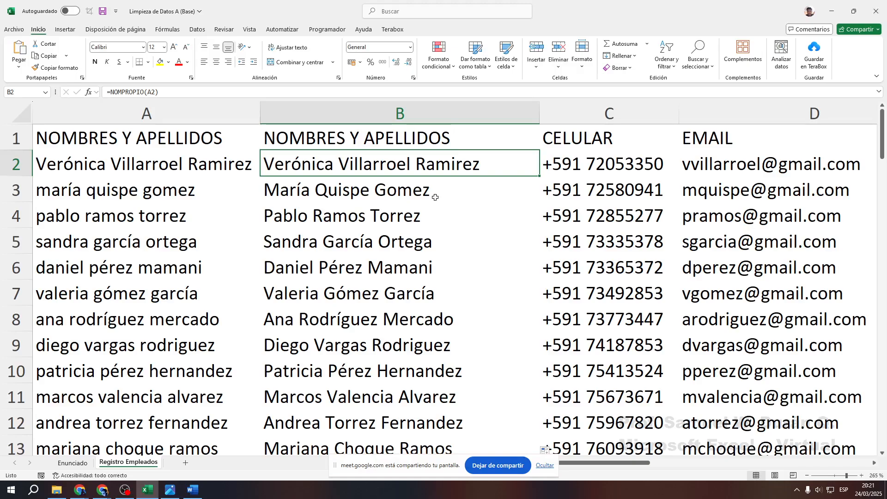
pyautogui.moveTo(261, 104)
pyautogui.mouseDown()
pyautogui.moveTo(518, 398)
pyautogui.moveTo(537, 461)
pyautogui.mouseUp()
pyautogui.moveTo(258, 106)
pyautogui.mouseDown()
pyautogui.moveTo(319, 208)
pyautogui.moveTo(540, 463)
pyautogui.mouseUp()
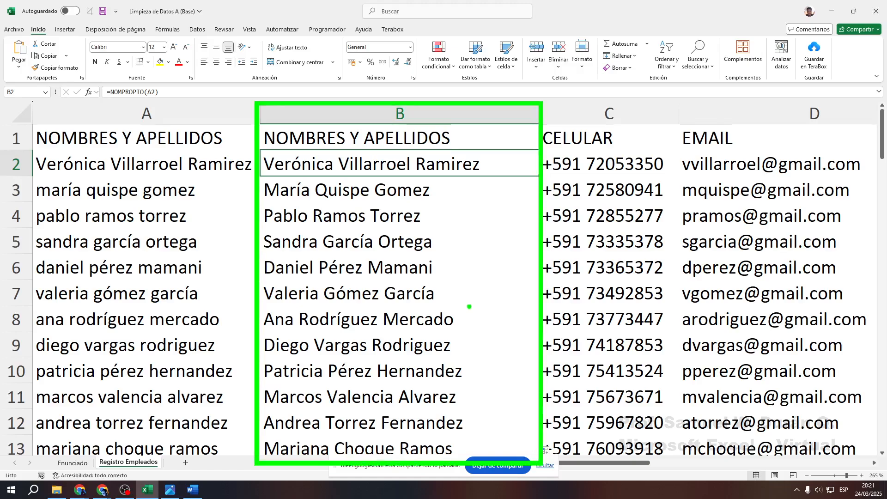
pyautogui.moveTo(444, 250)
pyautogui.mouseDown()
pyautogui.moveTo(455, 271)
pyautogui.moveTo(512, 209)
pyautogui.mouseUp()
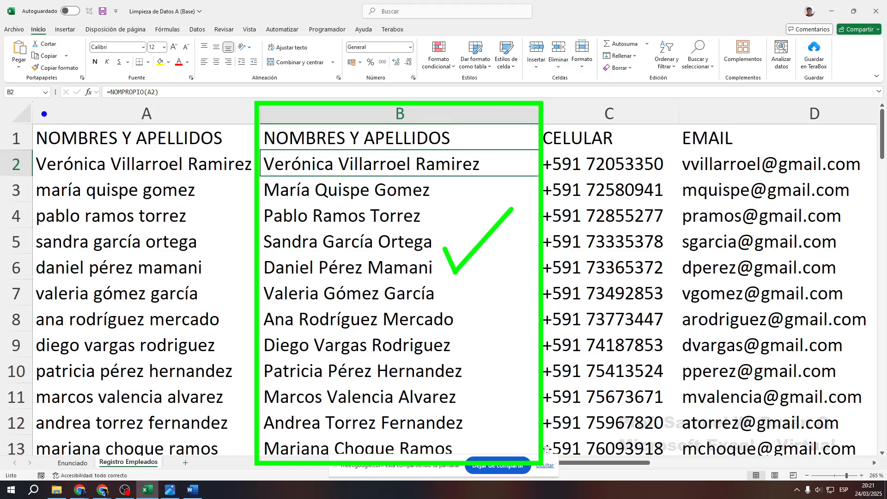
pyautogui.moveTo(28, 105)
pyautogui.mouseDown()
pyautogui.moveTo(228, 396)
pyautogui.moveTo(249, 457)
pyautogui.mouseUp()
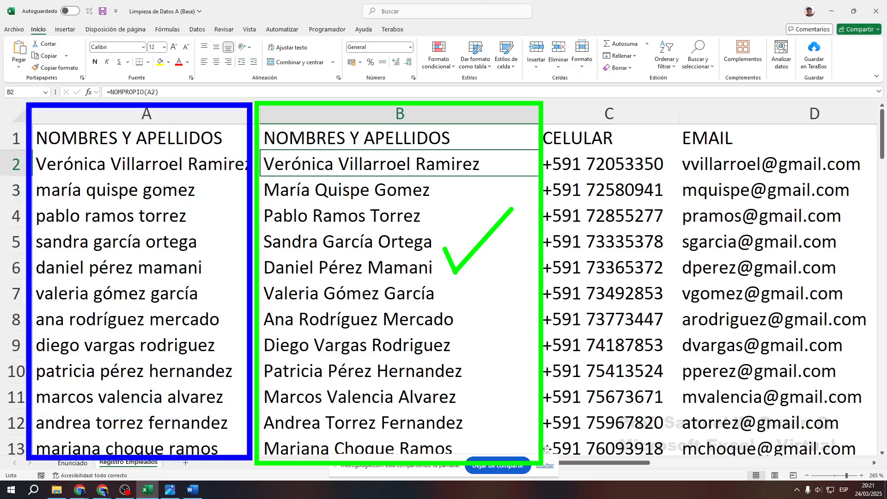
pyautogui.moveTo(185, 228); pyautogui.dragTo(216, 195)
pyautogui.moveTo(183, 197); pyautogui.dragTo(218, 221)
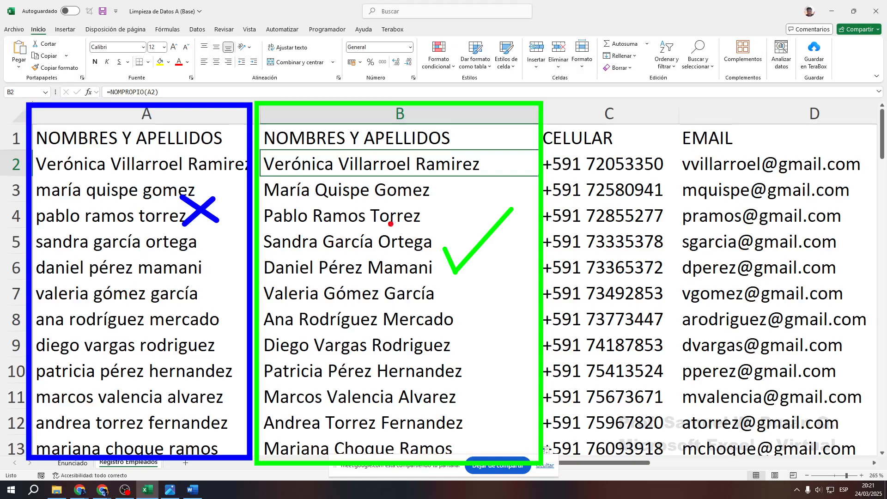
pyautogui.moveTo(104, 334); pyautogui.dragTo(155, 243)
pyautogui.moveTo(95, 231); pyautogui.dragTo(148, 356)
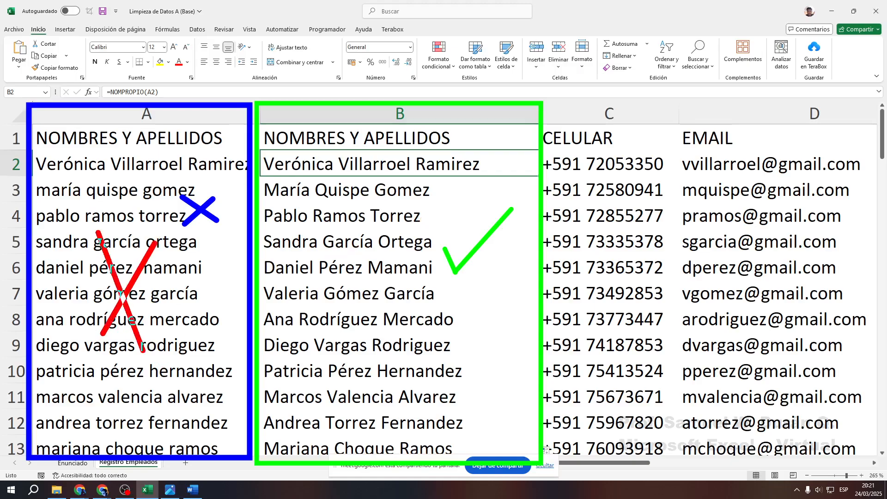
pyautogui.moveTo(172, 146); pyautogui.dragTo(103, 204)
pyautogui.moveTo(117, 141); pyautogui.dragTo(194, 282)
pyautogui.moveTo(100, 408); pyautogui.dragTo(170, 380)
pyautogui.moveTo(114, 380); pyautogui.dragTo(149, 442)
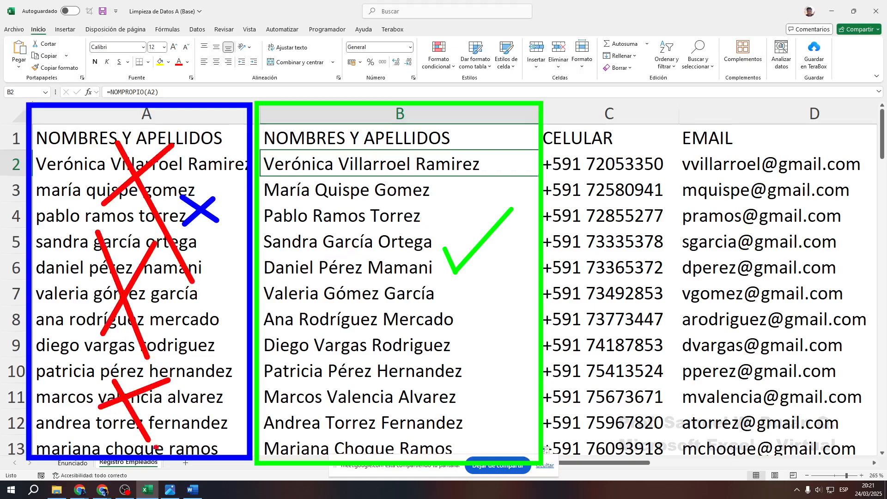
pyautogui.moveTo(360, 188); pyautogui.dragTo(374, 245)
pyautogui.moveTo(353, 296); pyautogui.dragTo(411, 248)
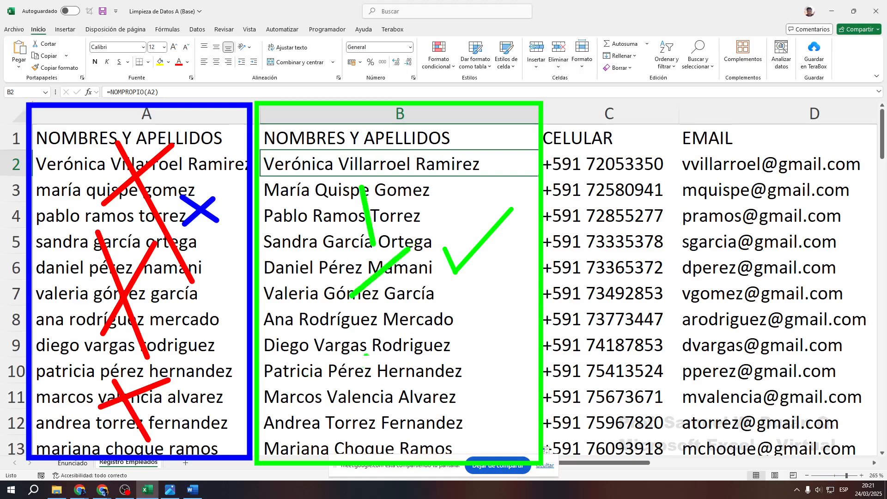
pyautogui.moveTo(364, 370)
pyautogui.mouseDown()
pyautogui.moveTo(374, 414)
pyautogui.moveTo(423, 329)
pyautogui.mouseUp()
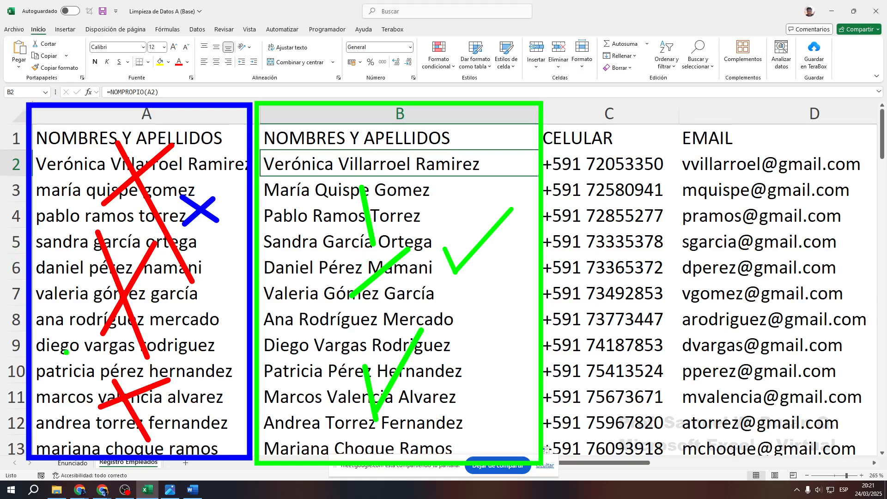
pyautogui.moveTo(134, 203)
pyautogui.mouseDown()
pyautogui.moveTo(139, 240)
pyautogui.moveTo(115, 218)
pyautogui.moveTo(148, 314)
pyautogui.moveTo(134, 439)
pyautogui.moveTo(125, 448)
pyautogui.mouseUp()
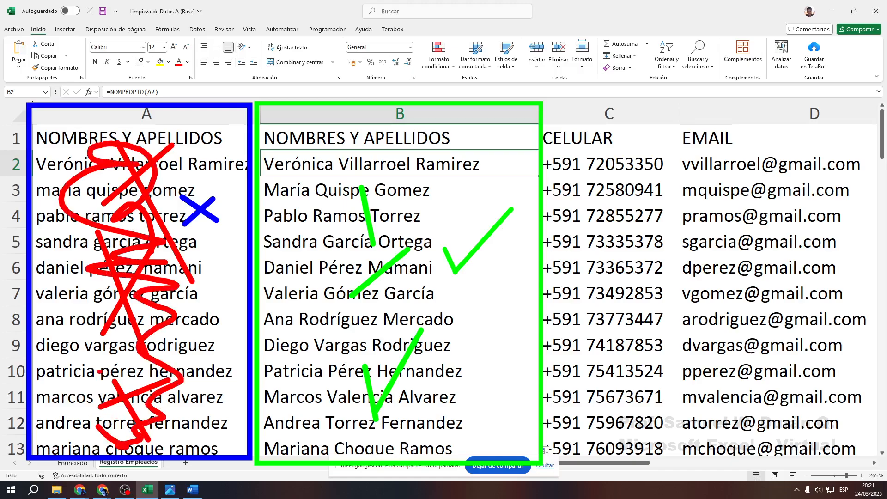
# Delete column A with the lowercase names using Eliminar, leaving #¡REF! formulas
pyautogui.press('Escape')
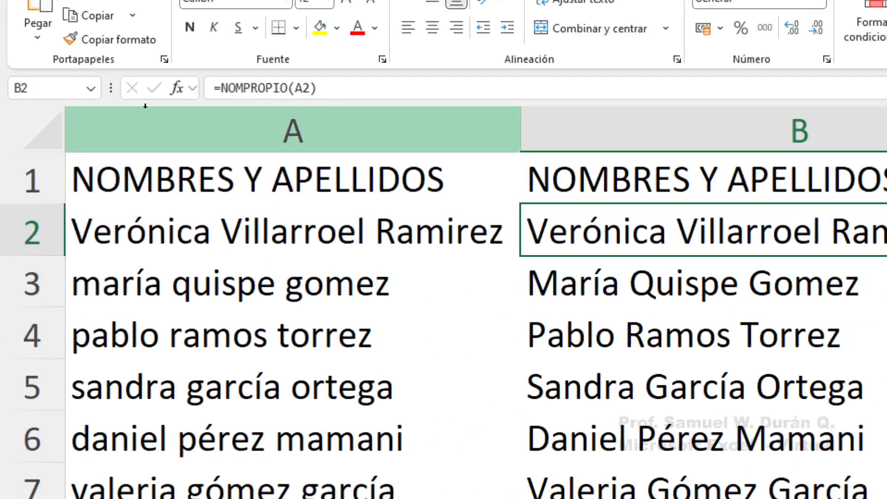
pyautogui.moveTo(58, 103); pyautogui.dragTo(513, 149)
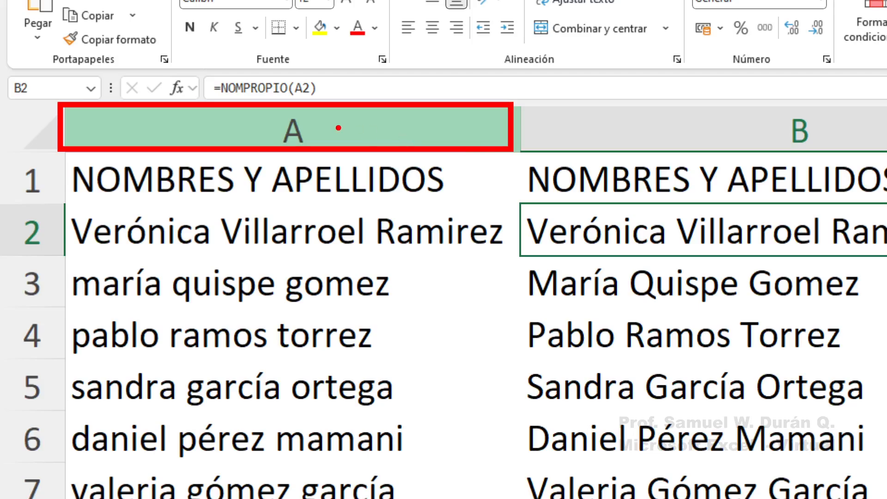
pyautogui.moveTo(341, 130); pyautogui.dragTo(430, 128)
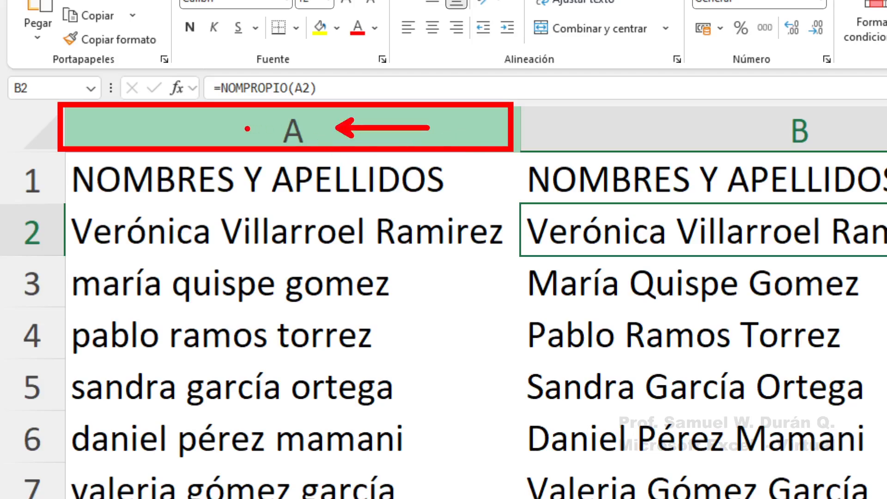
pyautogui.press('Escape')
pyautogui.rightClick(268, 132)
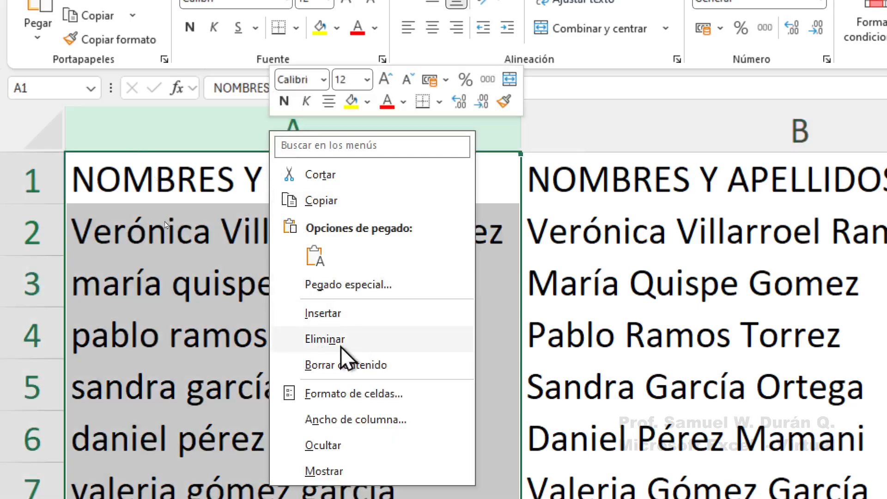
pyautogui.hotkey('ctrl', '2')
pyautogui.moveTo(268, 314)
pyautogui.mouseDown()
pyautogui.moveTo(390, 361)
pyautogui.moveTo(519, 342)
pyautogui.mouseUp()
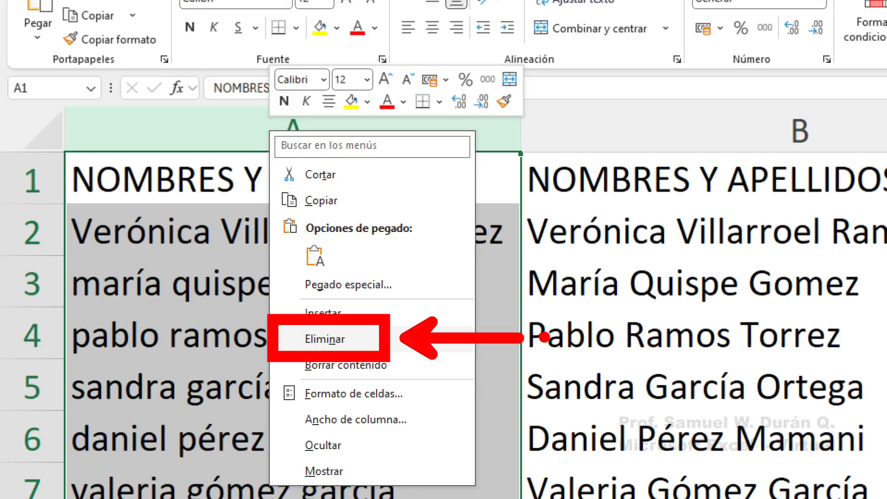
pyautogui.press('Escape')
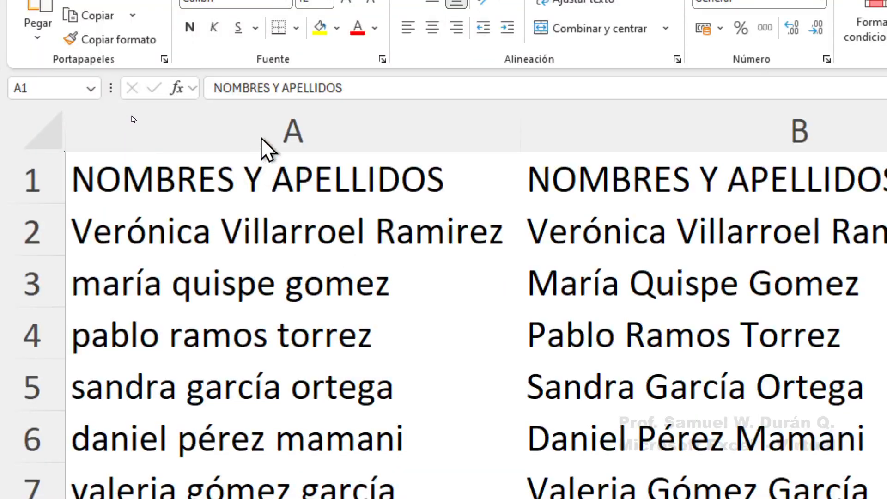
pyautogui.click(291, 123)
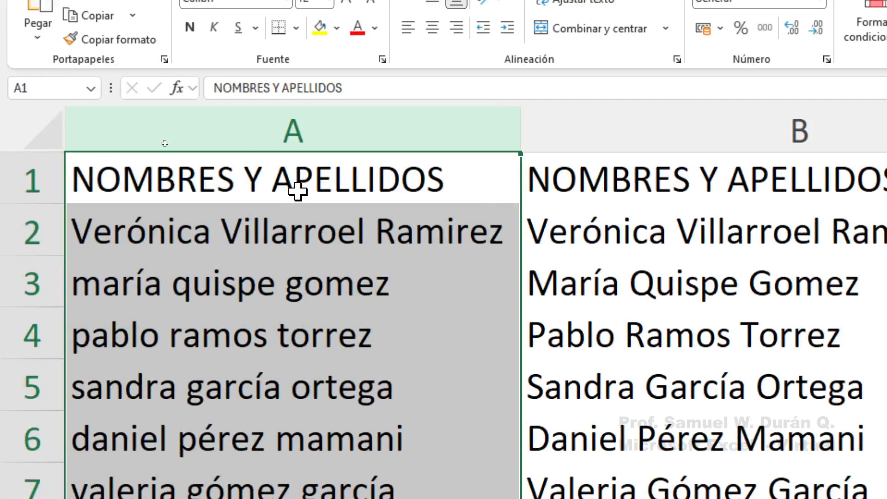
pyautogui.rightClick(304, 122)
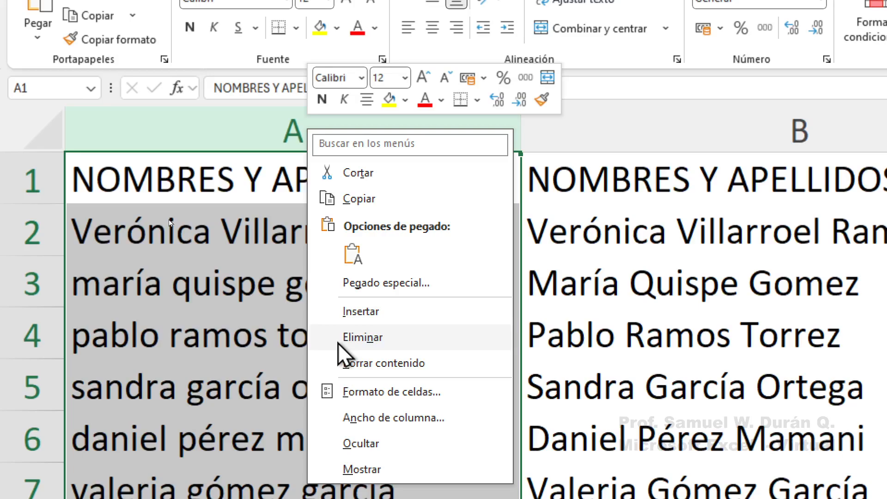
pyautogui.click(359, 339)
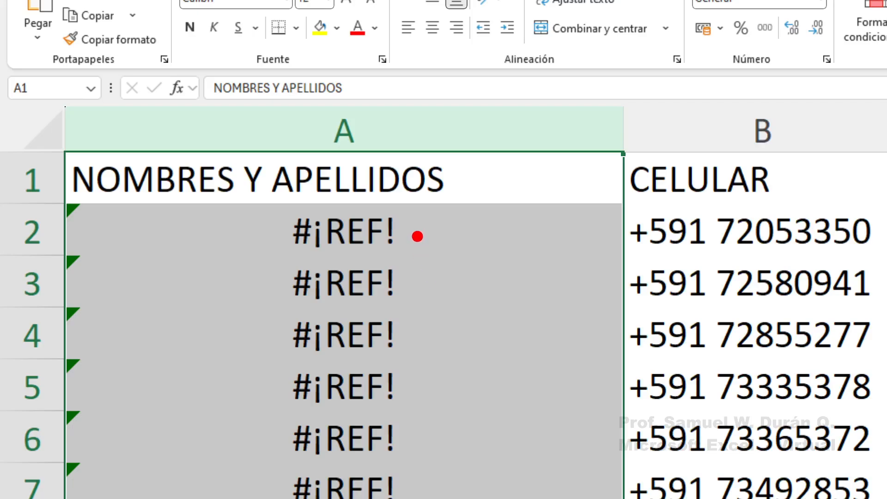
# Check A2's =NOMPROPIO(#¡REF!) formula, then undo the column deletion with Ctrl+Z
pyautogui.moveTo(403, 228); pyautogui.dragTo(489, 228)
pyautogui.moveTo(419, 283); pyautogui.dragTo(490, 272)
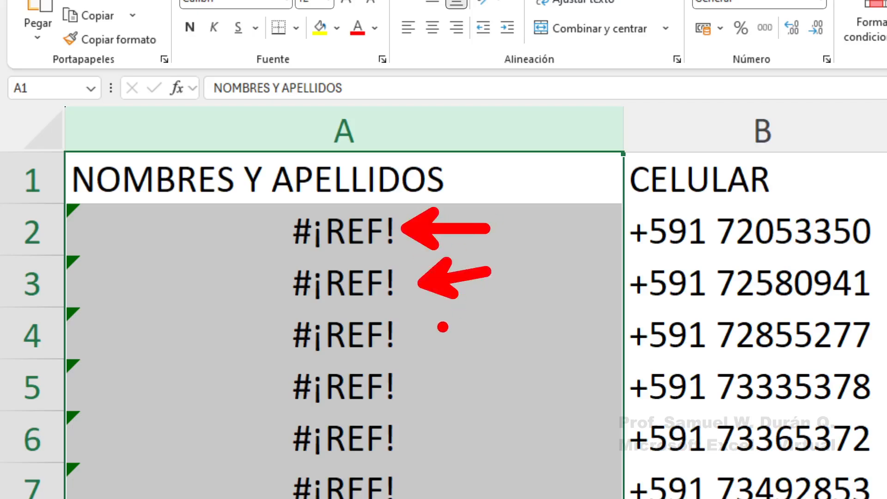
pyautogui.moveTo(424, 332); pyautogui.dragTo(487, 327)
pyautogui.moveTo(430, 374); pyautogui.dragTo(476, 365)
pyautogui.press('Escape')
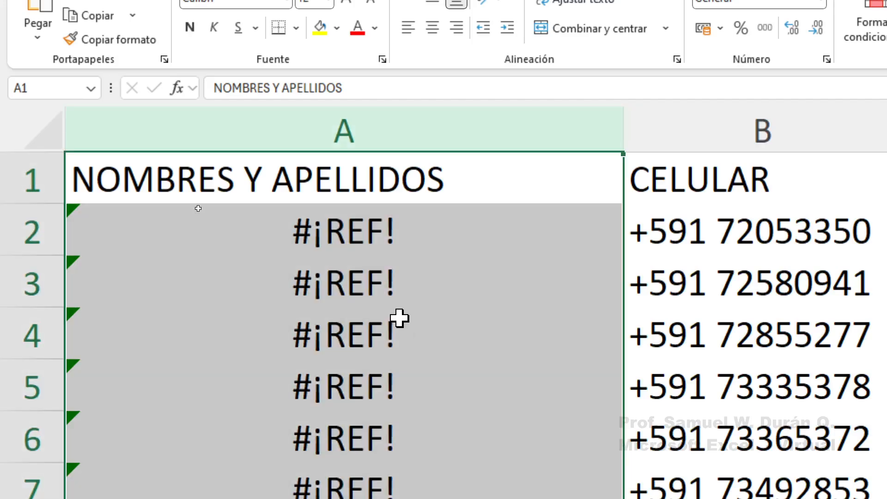
pyautogui.scroll(-9, 400, 318)
pyautogui.scroll(9, 394, 337)
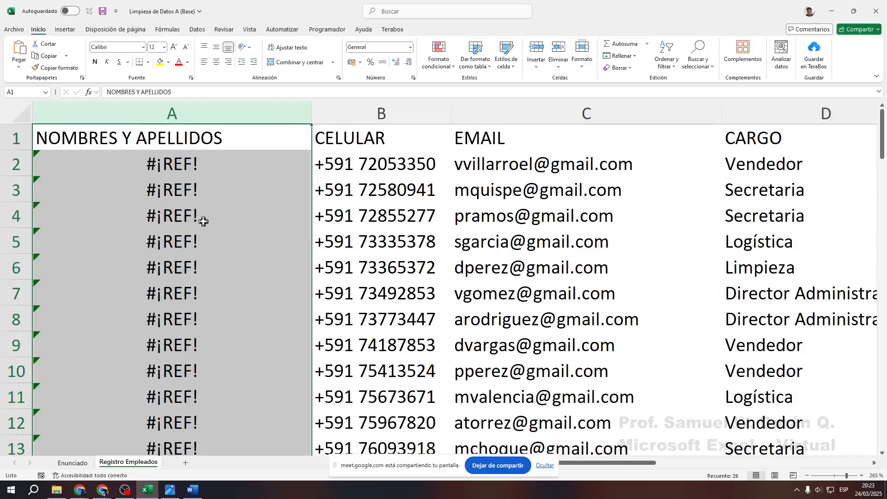
pyautogui.scroll(-3, 407, 346)
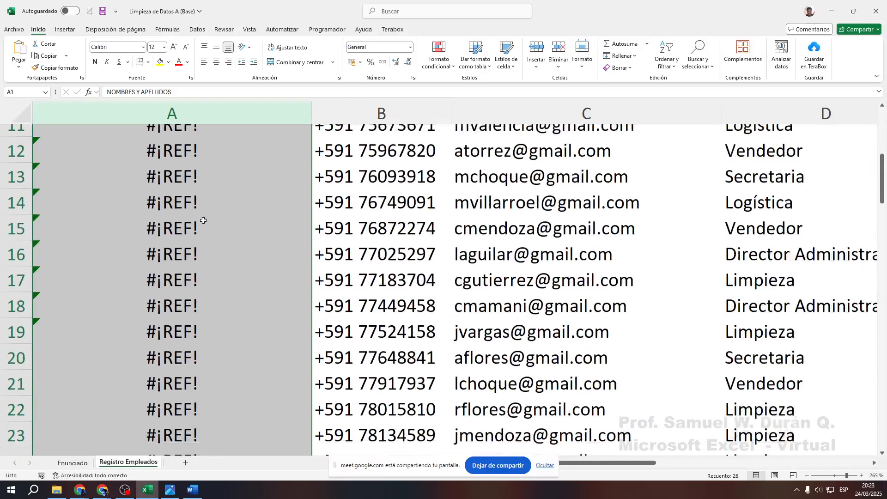
pyautogui.scroll(-5, 203, 220)
pyautogui.scroll(8, 203, 221)
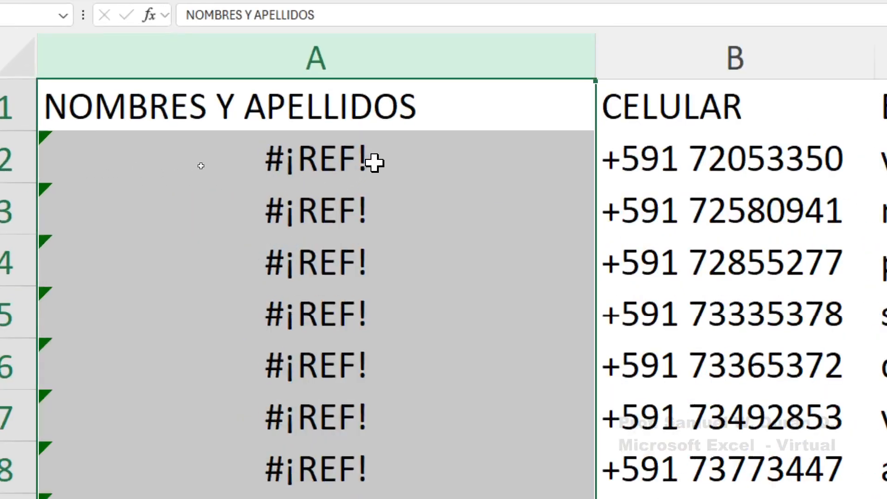
pyautogui.click(217, 166)
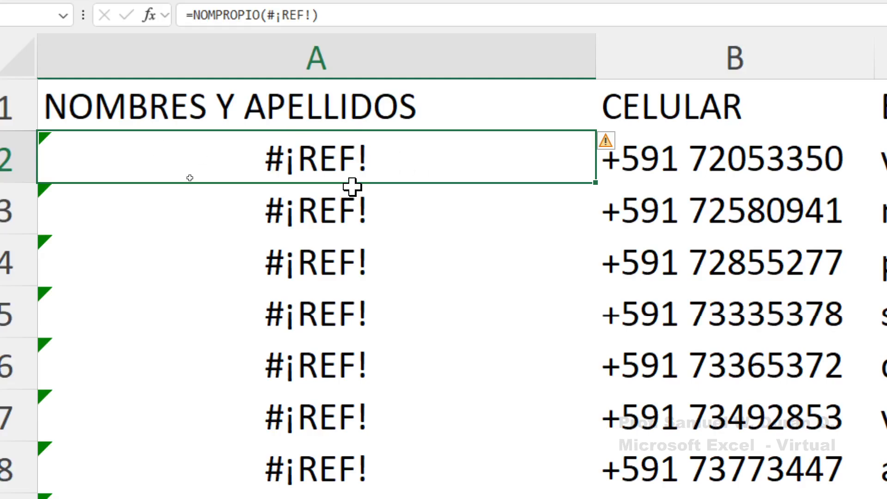
pyautogui.hotkey('ctrl', 'z')
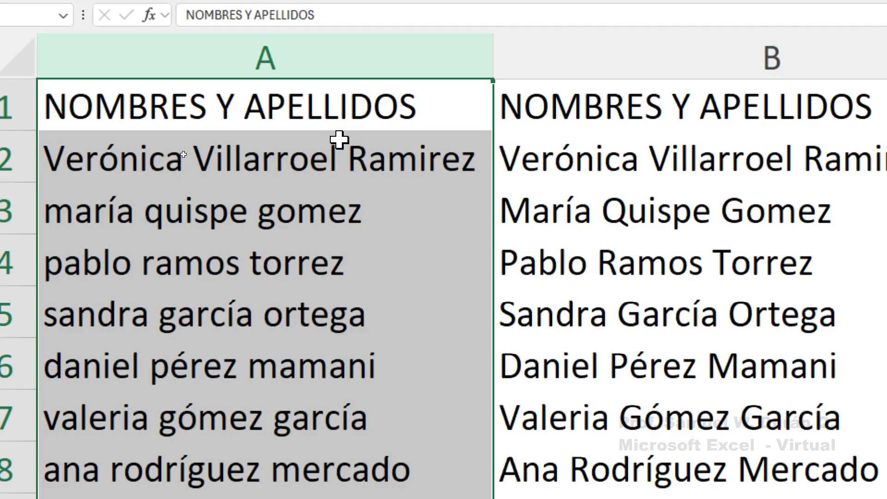
pyautogui.click(189, 202)
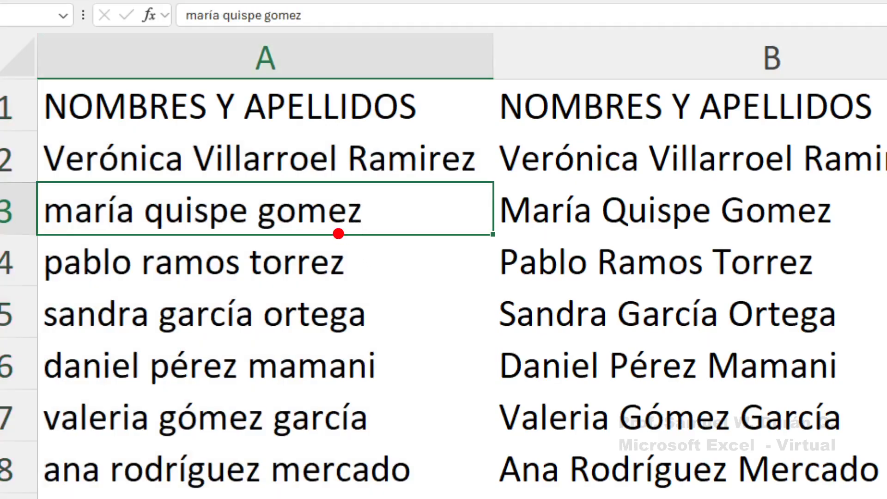
pyautogui.moveTo(30, 129)
pyautogui.mouseDown()
pyautogui.moveTo(77, 152)
pyautogui.moveTo(495, 182)
pyautogui.mouseUp()
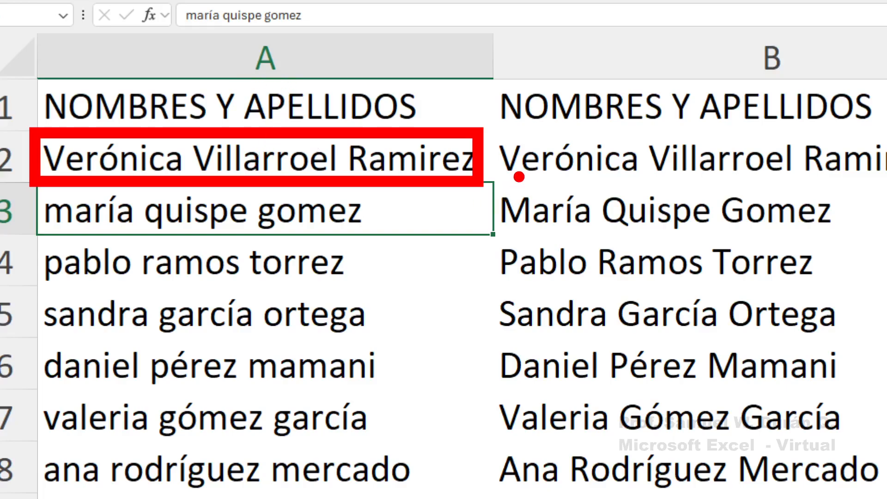
pyautogui.click(318, 159)
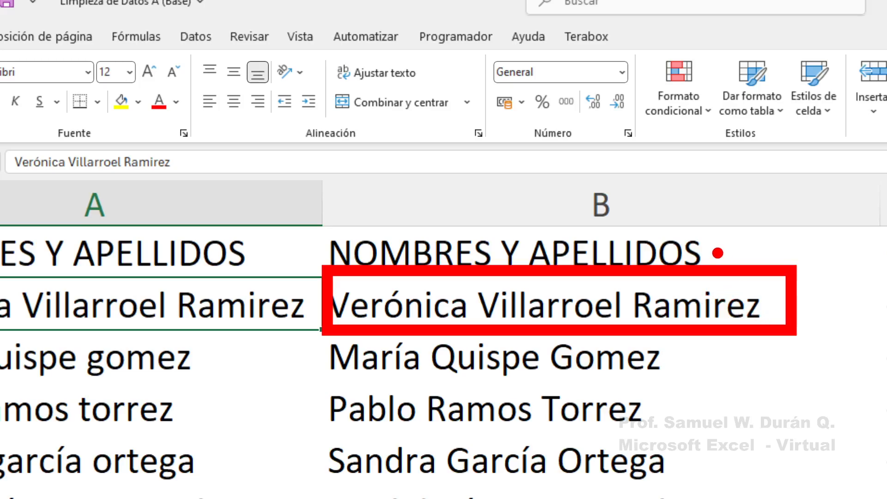
pyautogui.click(604, 310)
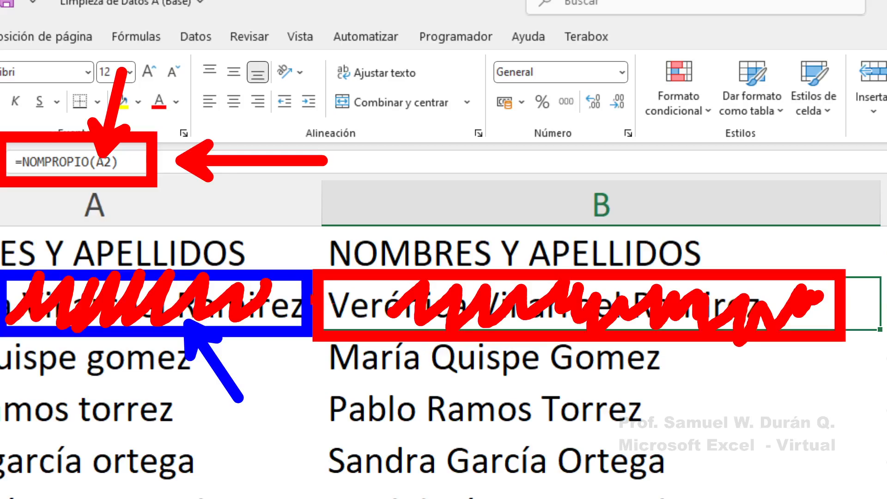
pyautogui.moveTo(5, 274); pyautogui.dragTo(293, 331)
pyautogui.moveTo(196, 305); pyautogui.dragTo(291, 437)
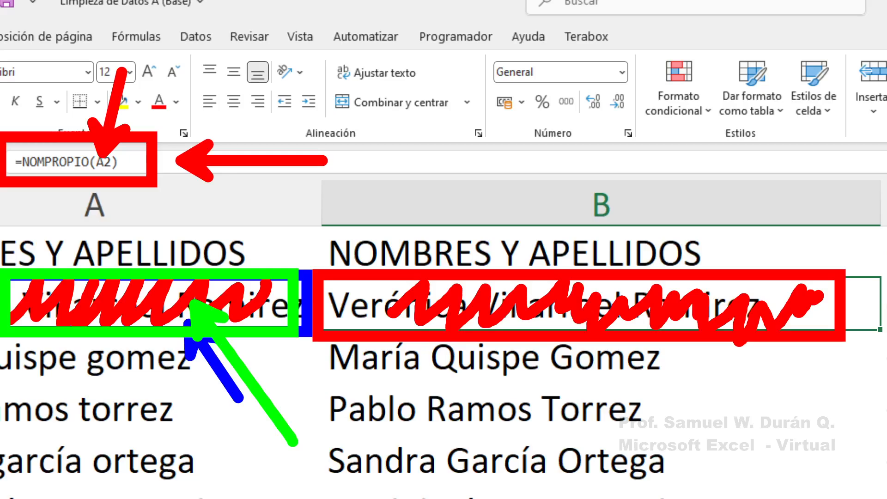
pyautogui.press('r')
pyautogui.moveTo(5, 284)
pyautogui.mouseDown()
pyautogui.moveTo(6, 315)
pyautogui.moveTo(88, 277)
pyautogui.moveTo(222, 318)
pyautogui.moveTo(217, 295)
pyautogui.mouseUp()
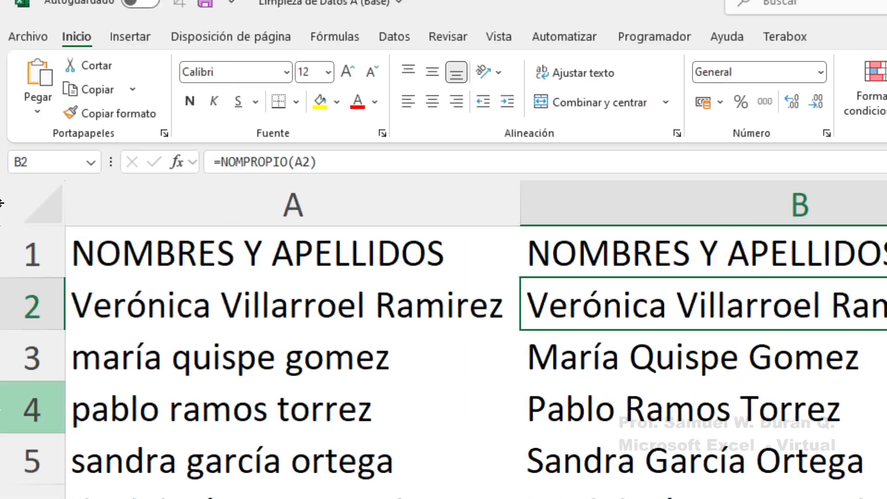
# Delete column A with Ctrl+minus, check A2's broken formula, then undo the deletion
pyautogui.click(121, 200)
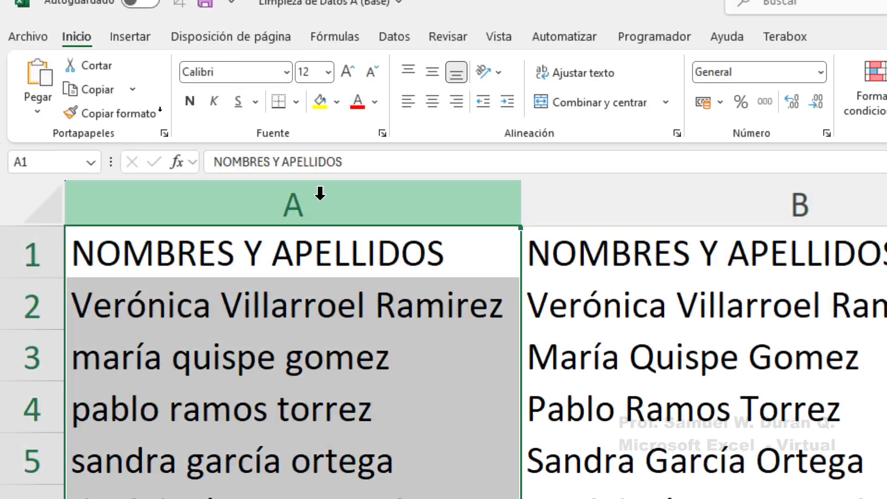
pyautogui.hotkey('ctrl', '-')
pyautogui.click(300, 286)
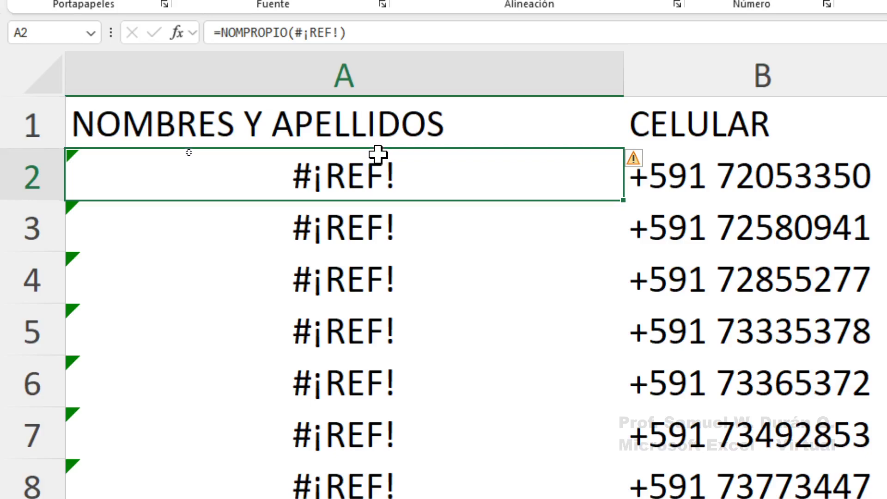
pyautogui.hotkey('ctrl', 'z')
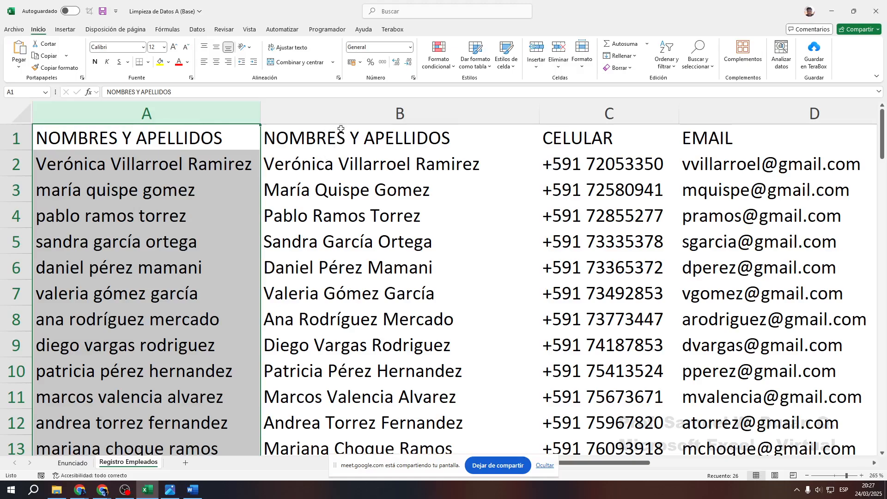
# Select the proper-case names in column B and copy them with Copiar and Ctrl+C
pyautogui.moveTo(333, 144); pyautogui.dragTo(362, 399)
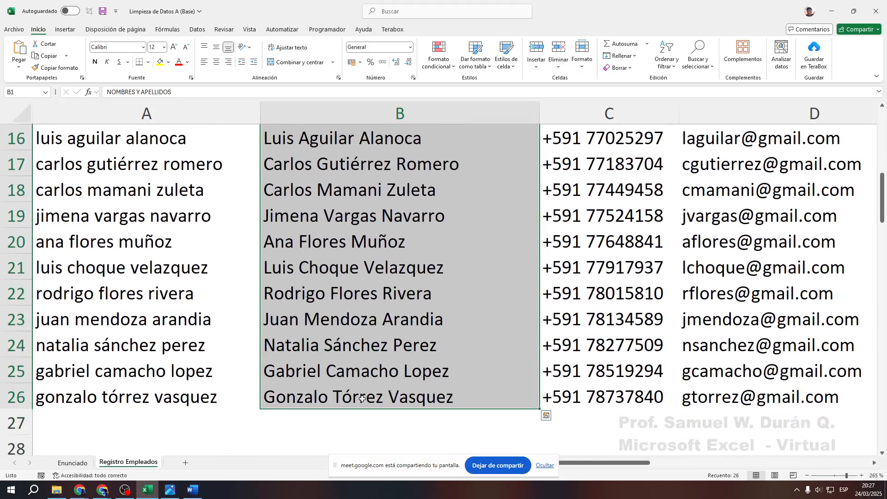
pyautogui.scroll(-2, 355, 315)
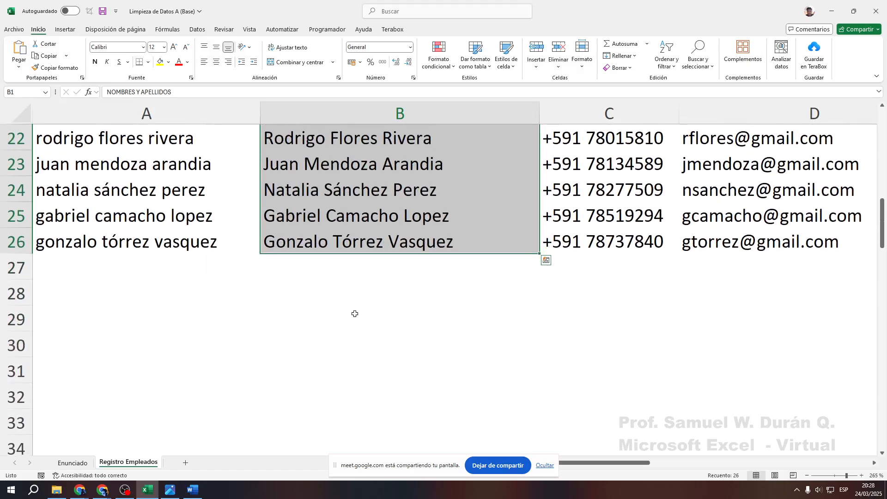
pyautogui.rightClick(363, 178)
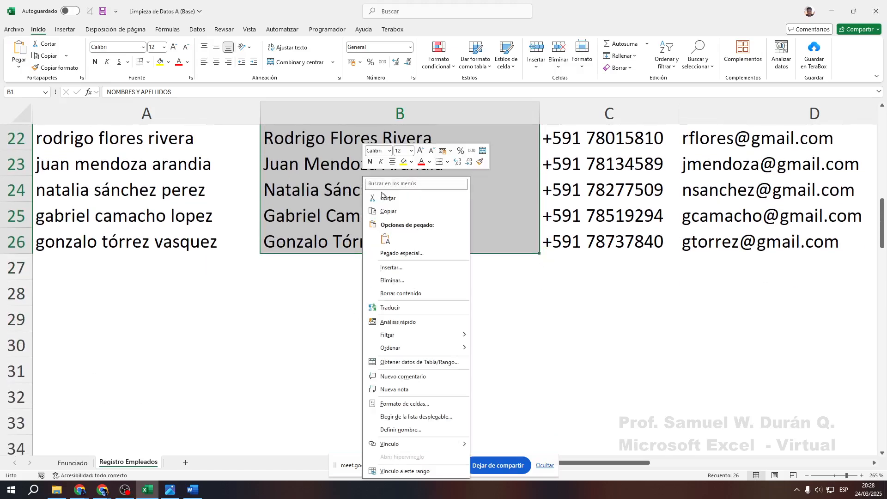
pyautogui.click(394, 211)
pyautogui.scroll(4, 399, 229)
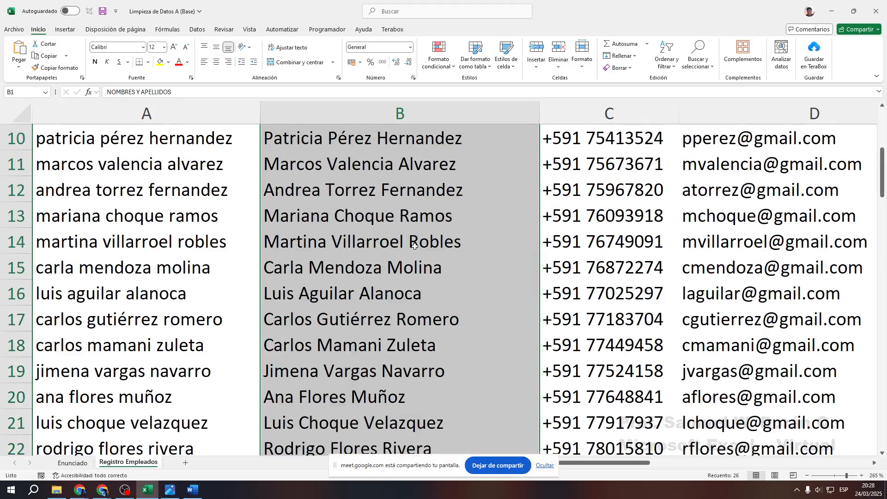
pyautogui.scroll(-3, 414, 245)
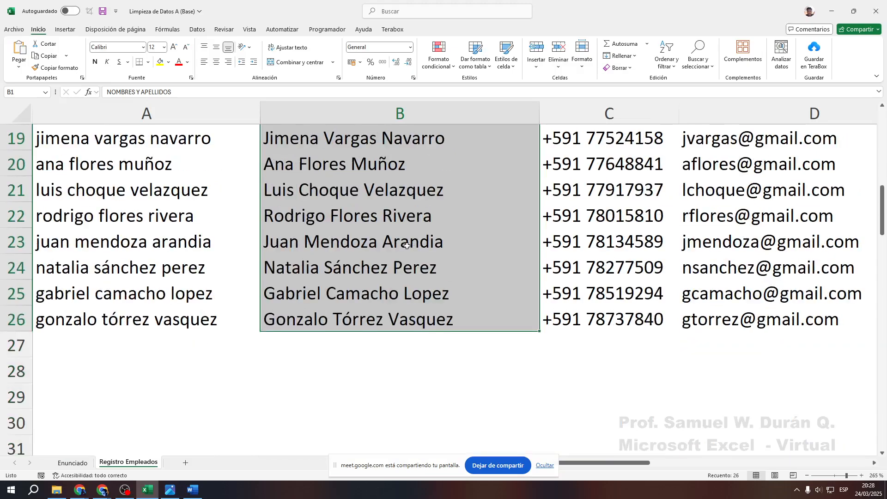
pyautogui.hotkey('ctrl', 'c')
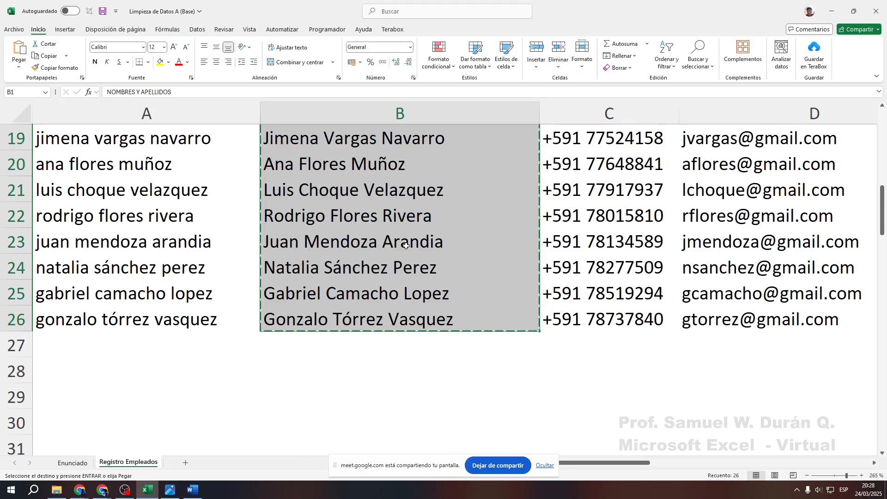
pyautogui.scroll(5, 402, 259)
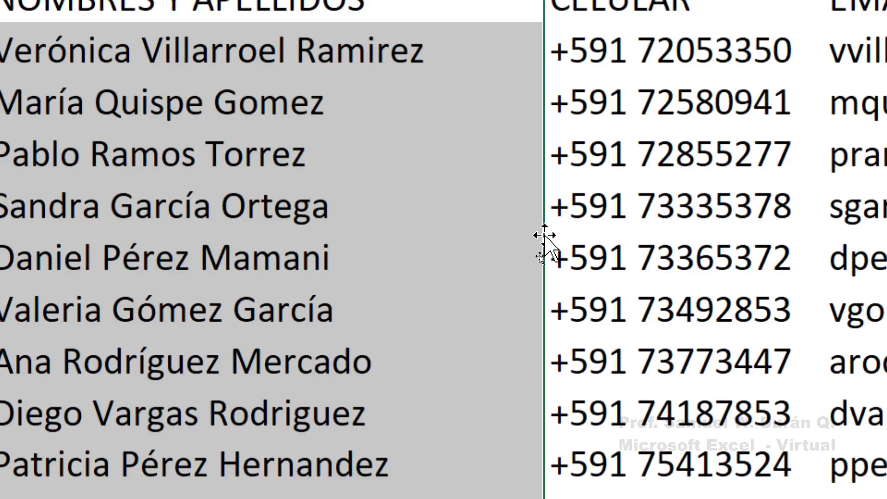
# Paste column B's copied names back over themselves with Pegar valores (123)
pyautogui.hotkey('ctrl', 'c')
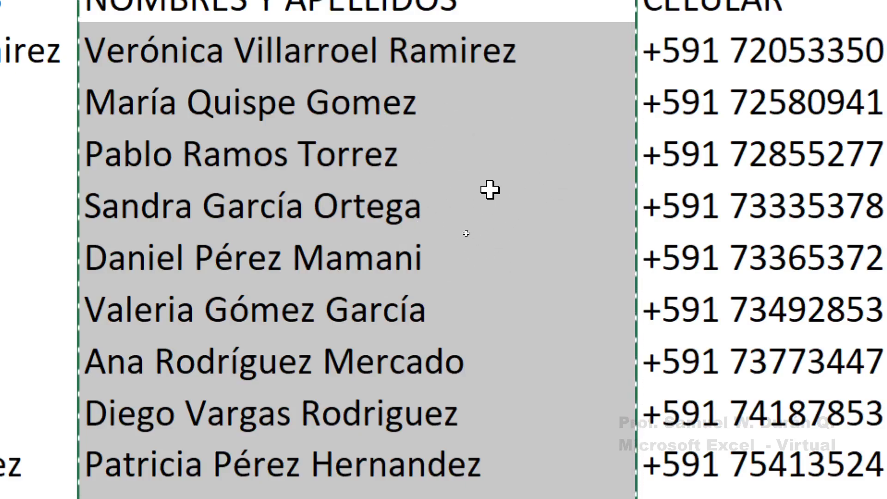
pyautogui.rightClick(438, 155)
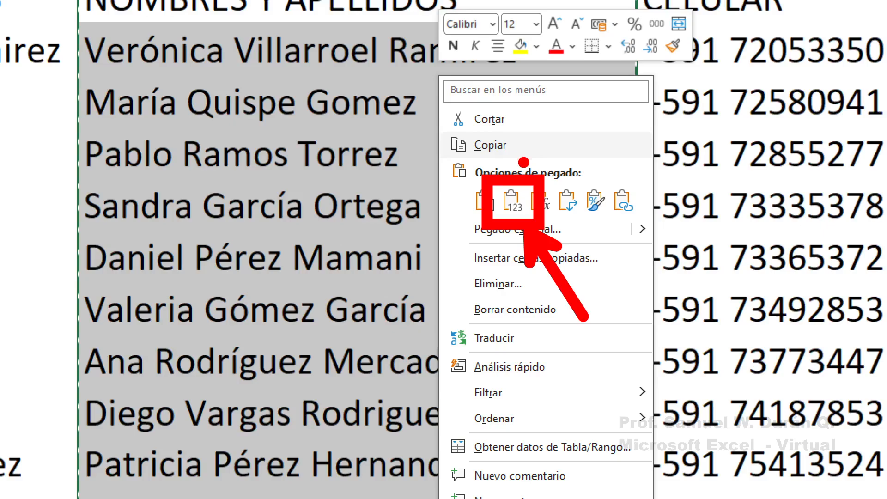
pyautogui.click(511, 200)
pyautogui.rightClick(470, 177)
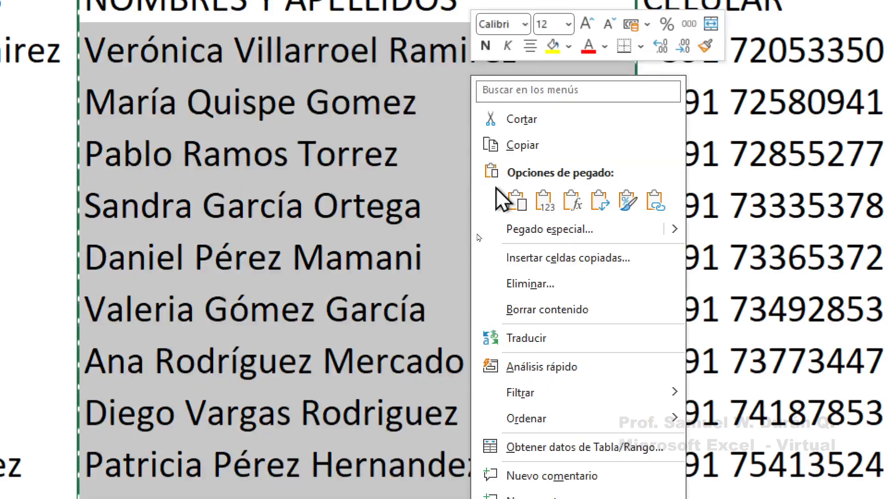
pyautogui.click(555, 208)
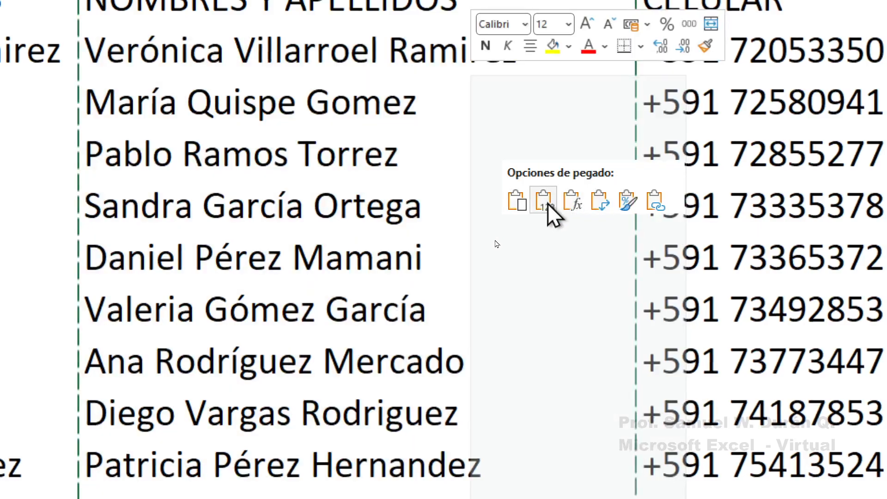
pyautogui.click(544, 201)
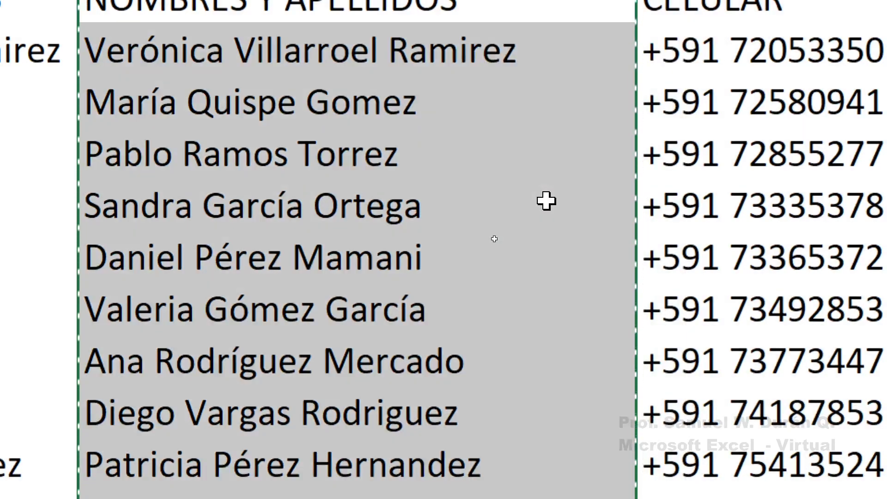
pyautogui.scroll(-1, 359, 256)
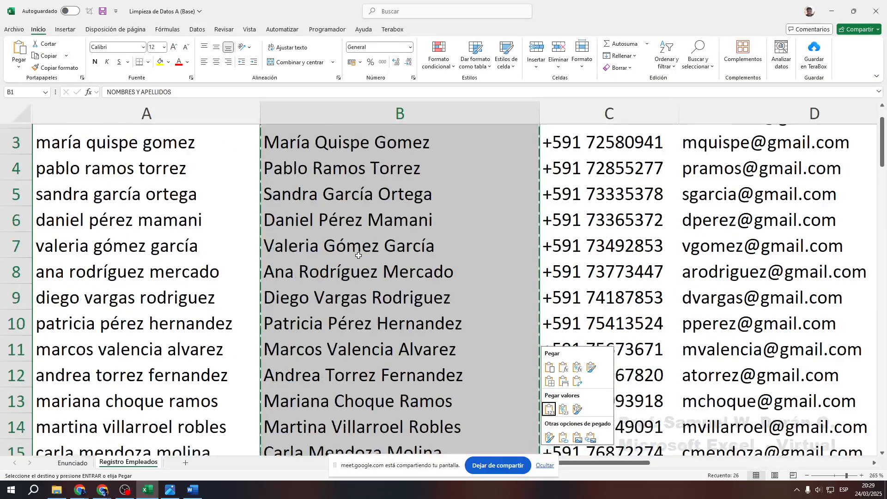
pyautogui.scroll(-7, 359, 255)
pyautogui.scroll(8, 360, 256)
pyautogui.click(339, 205)
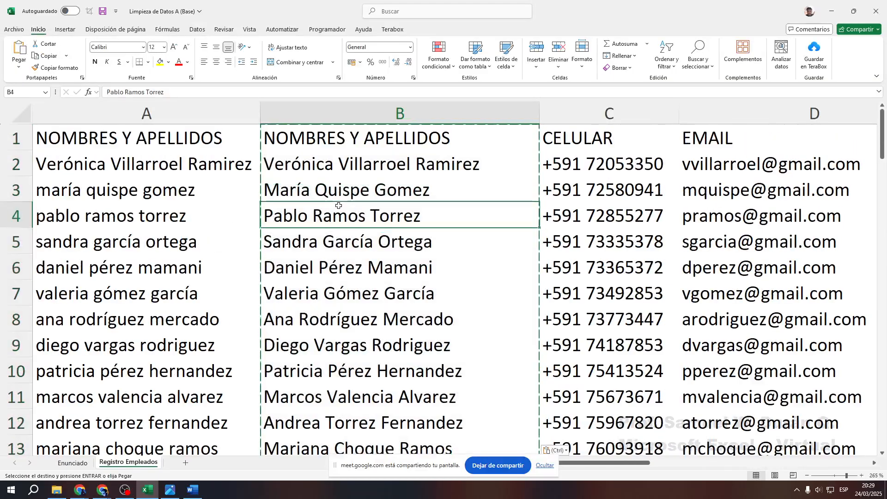
pyautogui.press('Escape')
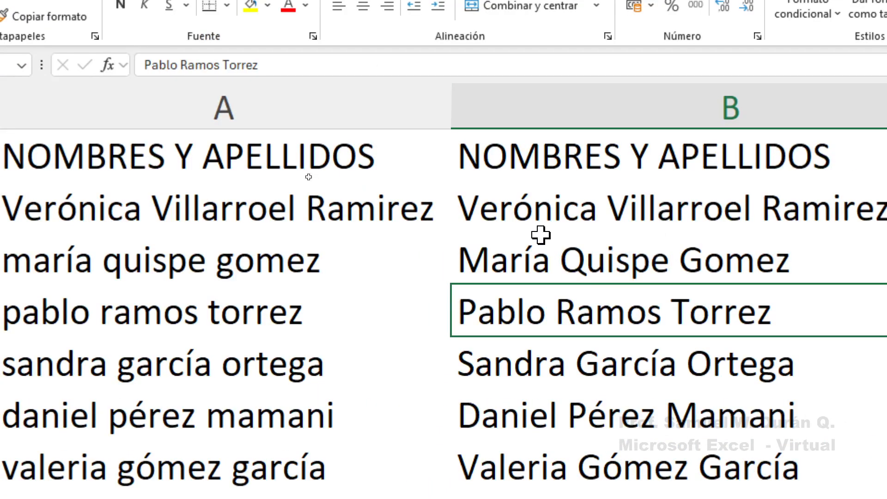
pyautogui.click(588, 207)
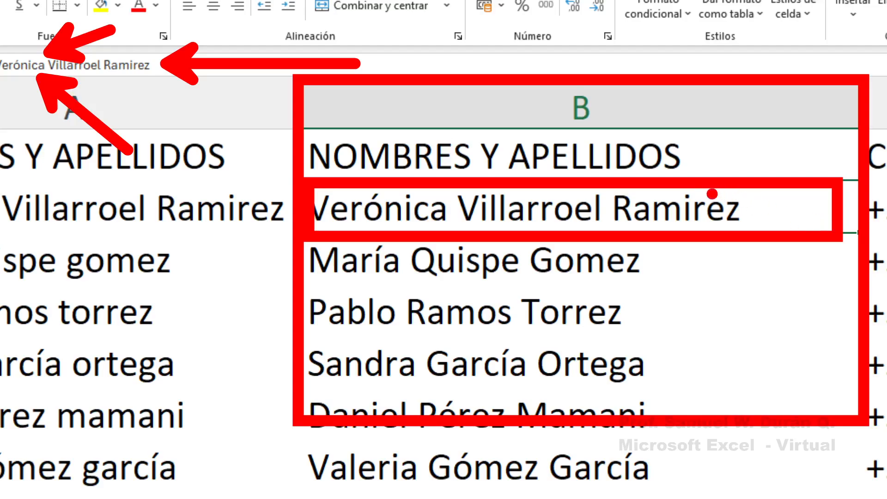
pyautogui.press('b')
pyautogui.moveTo(299, 71)
pyautogui.mouseDown()
pyautogui.moveTo(750, 434)
pyautogui.moveTo(866, 494)
pyautogui.mouseUp()
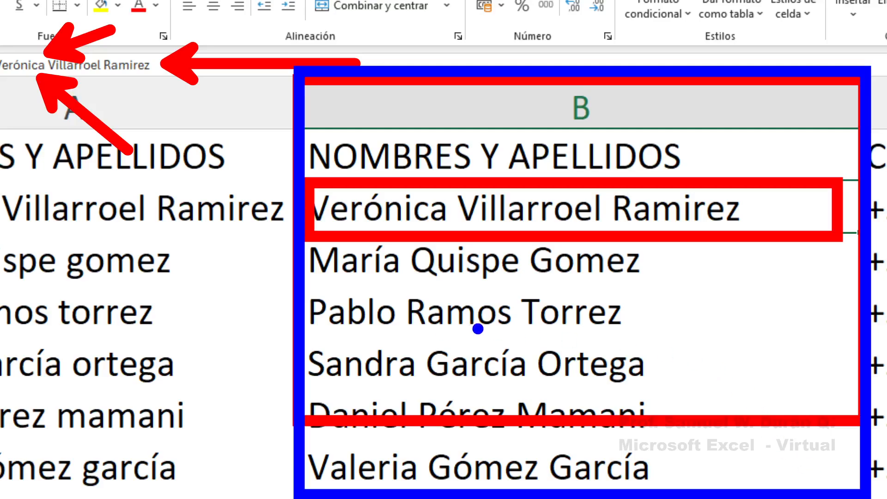
pyautogui.moveTo(85, 290)
pyautogui.mouseDown()
pyautogui.moveTo(65, 310)
pyautogui.moveTo(76, 422)
pyautogui.mouseUp()
pyautogui.hotkey('ctrl', 'z')
pyautogui.moveTo(79, 239); pyautogui.dragTo(79, 401)
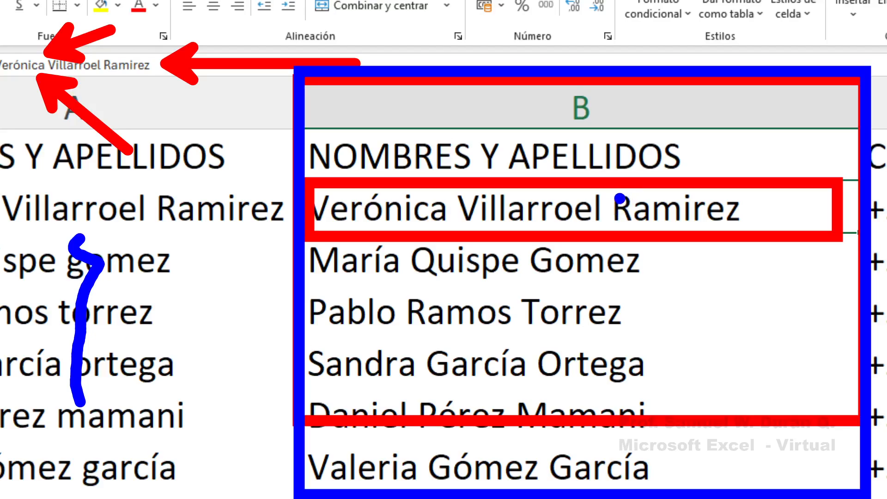
pyautogui.press('Escape')
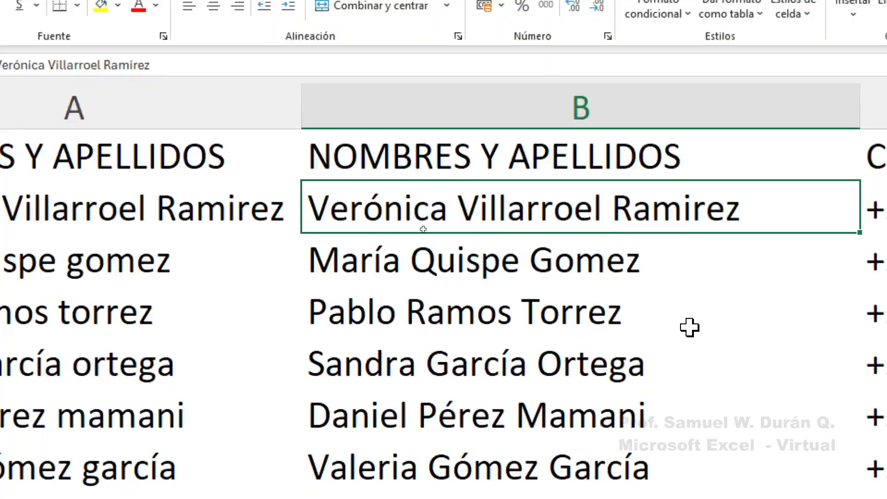
pyautogui.press('Up')
pyautogui.moveTo(463, 207); pyautogui.dragTo(503, 433)
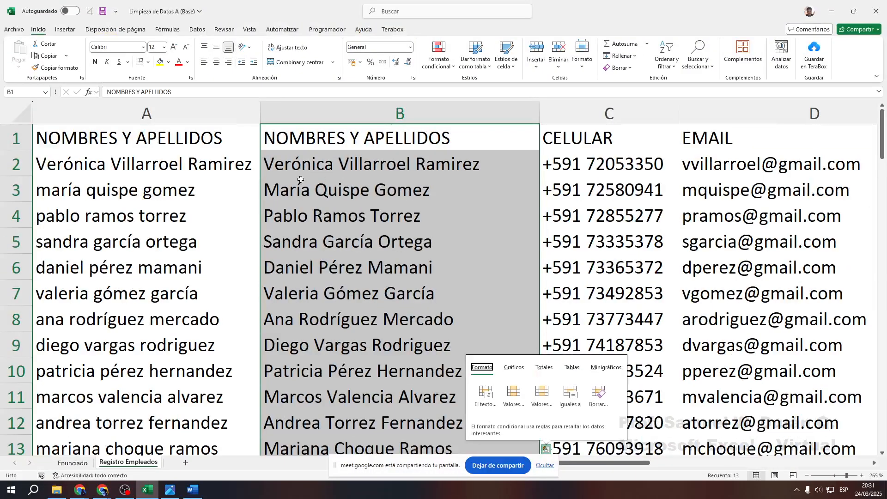
# Select the lowercase name column A and remove it with Eliminar
pyautogui.click(441, 399)
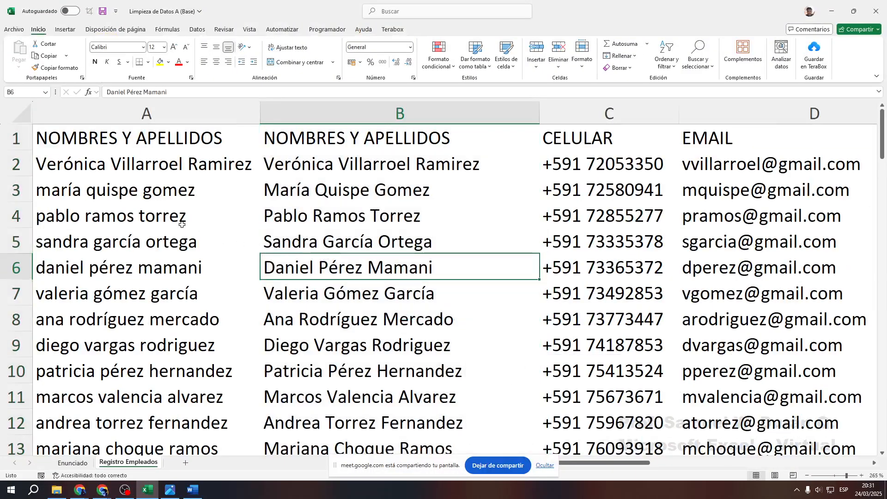
pyautogui.click(150, 116)
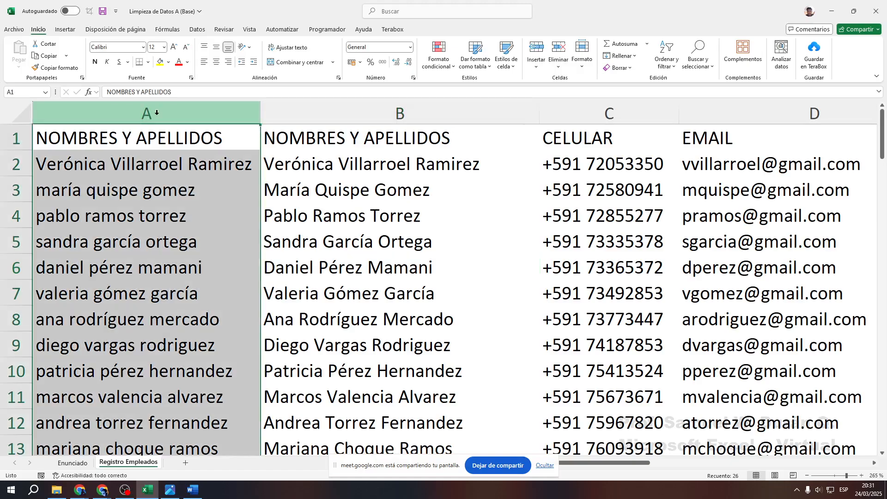
pyautogui.moveTo(51, 351); pyautogui.dragTo(134, 233)
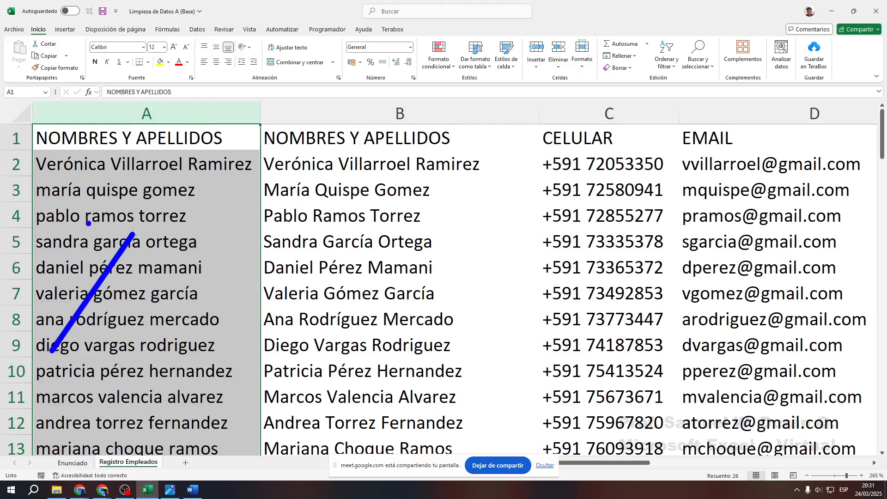
pyautogui.moveTo(79, 218); pyautogui.dragTo(128, 332)
pyautogui.moveTo(145, 421); pyautogui.dragTo(205, 363)
pyautogui.moveTo(136, 343); pyautogui.dragTo(170, 433)
pyautogui.press('Escape')
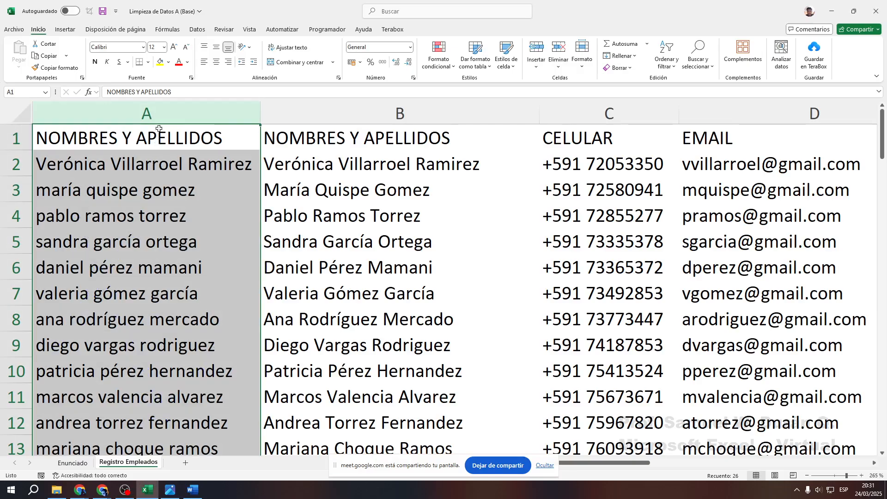
pyautogui.rightClick(164, 117)
pyautogui.click(195, 222)
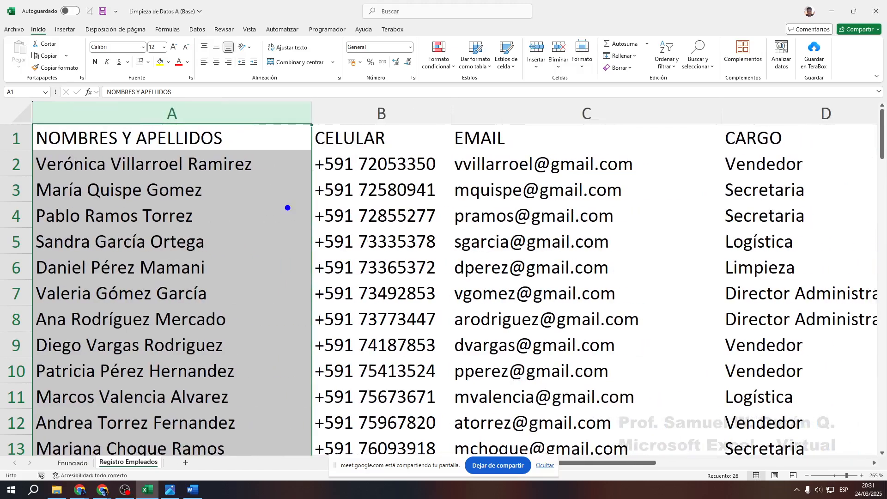
pyautogui.moveTo(35, 125)
pyautogui.mouseDown()
pyautogui.moveTo(197, 250)
pyautogui.moveTo(312, 377)
pyautogui.moveTo(412, 398)
pyautogui.mouseUp()
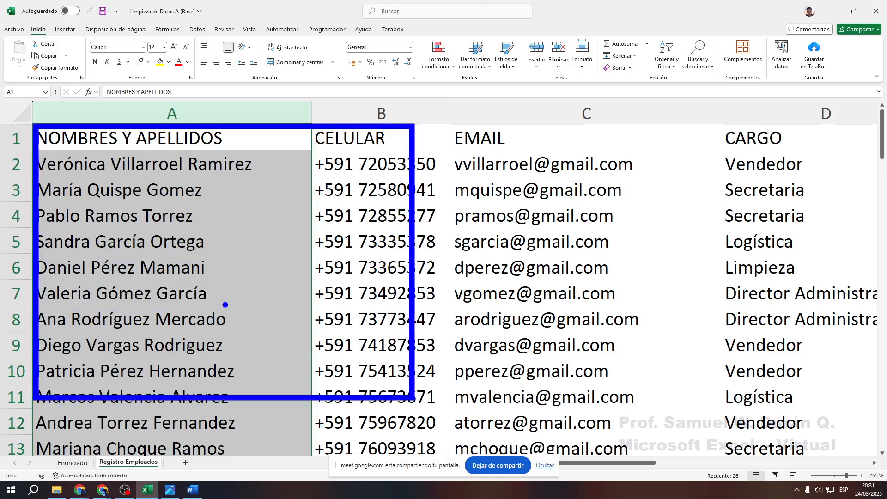
pyautogui.press('Escape')
pyautogui.moveTo(131, 138); pyautogui.dragTo(180, 378)
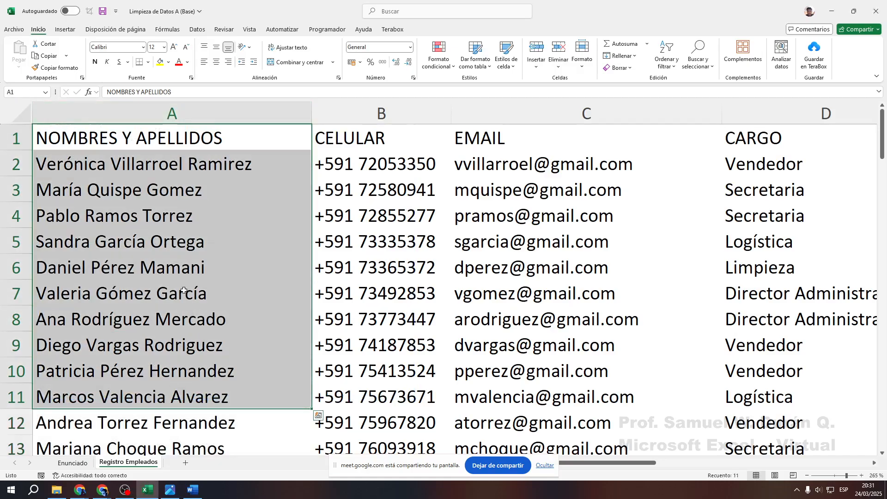
pyautogui.moveTo(184, 174); pyautogui.dragTo(192, 402)
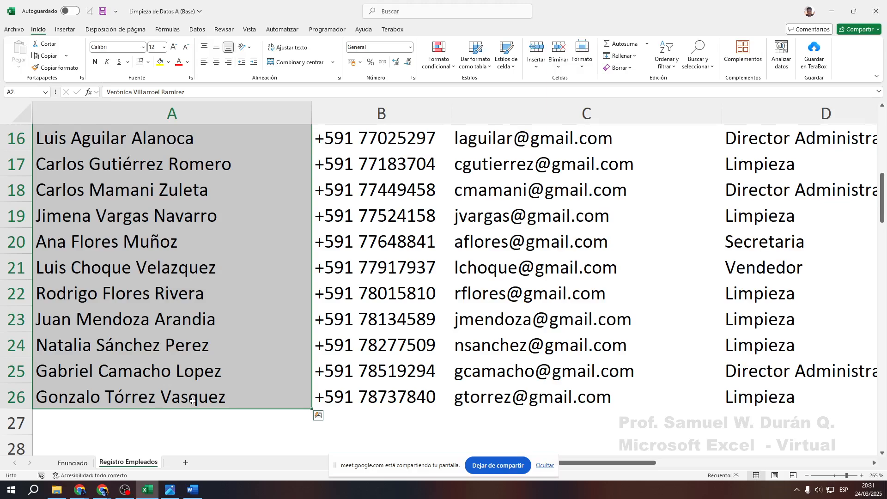
pyautogui.scroll(5, 208, 370)
pyautogui.click(178, 226)
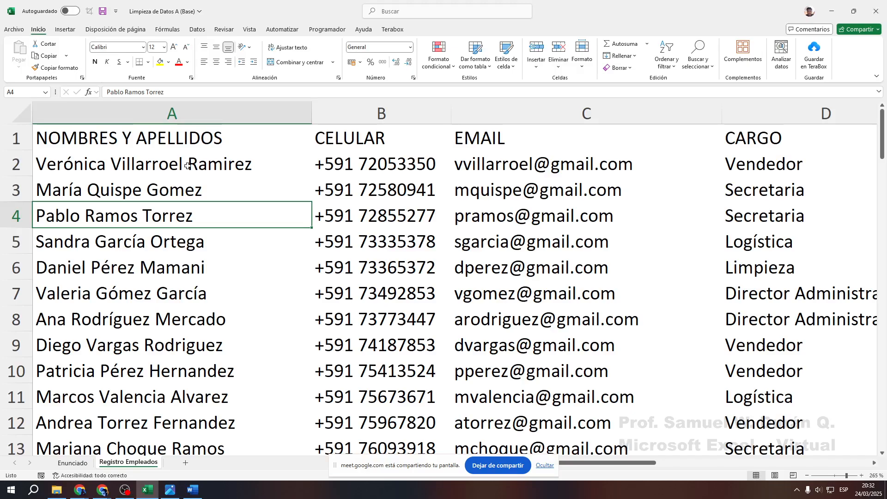
# Switch to the Enunciado sheet to read its six data-cleaning tasks
pyautogui.click(72, 463)
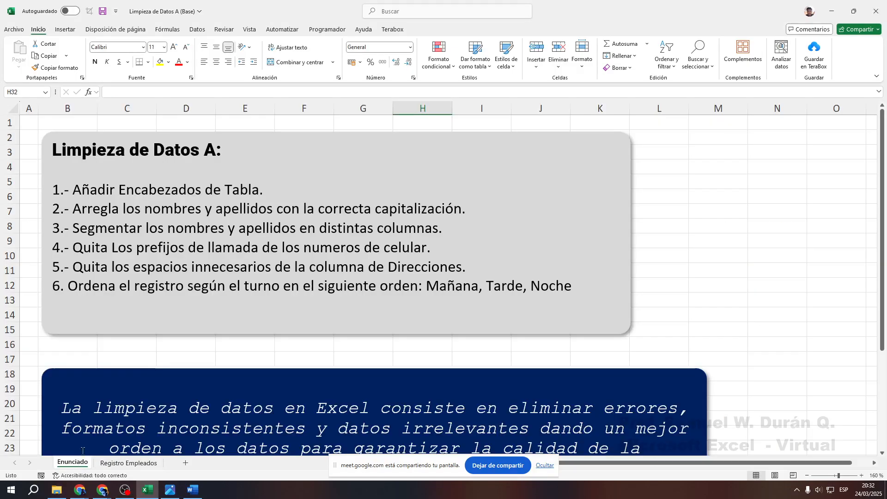
# Highlight the name-capitalisation instruction, then check the names on Registro Empleados
pyautogui.moveTo(33, 192)
pyautogui.mouseDown()
pyautogui.moveTo(197, 225)
pyautogui.moveTo(511, 226)
pyautogui.moveTo(552, 210)
pyautogui.mouseUp()
pyautogui.press('Escape')
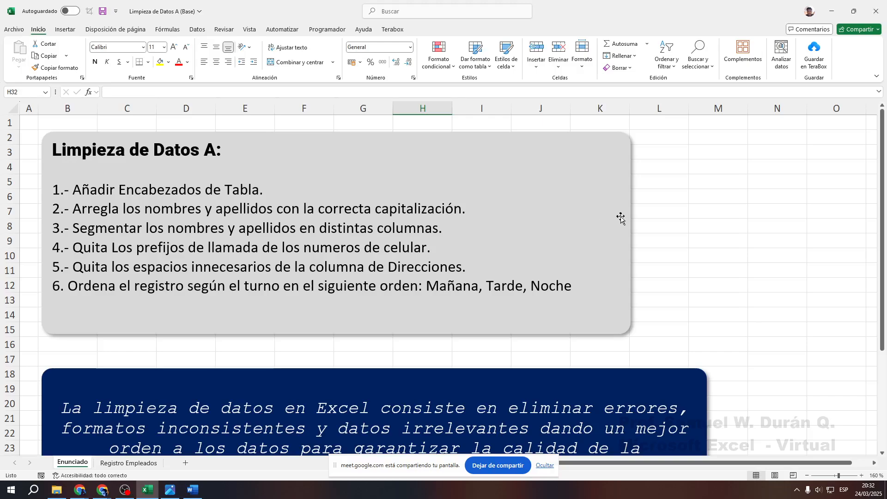
pyautogui.hotkey('ctrl', 'pagedown')
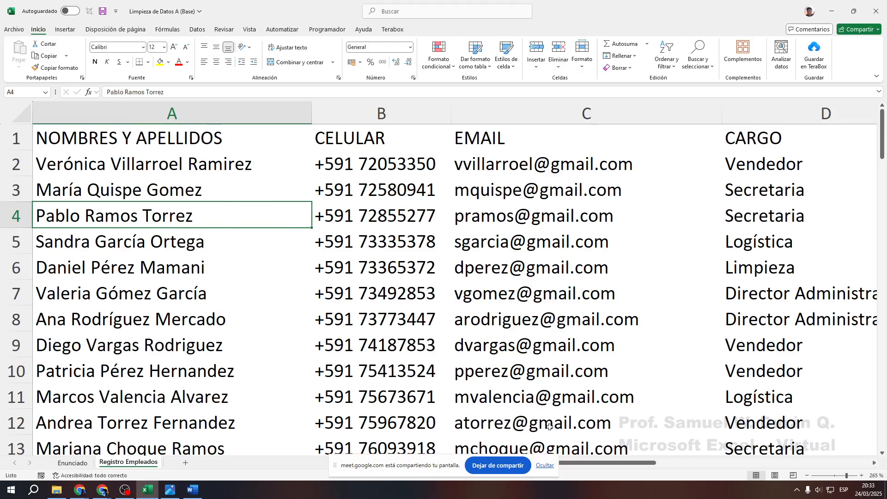
pyautogui.moveTo(584, 462); pyautogui.dragTo(545, 424)
# Outline instruction 3 about splitting names, then go back to Registro Empleados
pyautogui.click(73, 463)
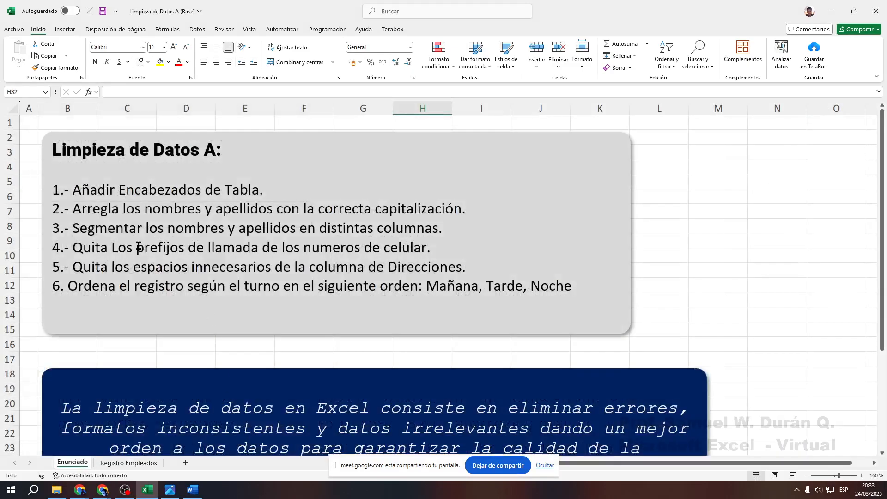
pyautogui.moveTo(38, 216)
pyautogui.mouseDown()
pyautogui.moveTo(343, 240)
pyautogui.moveTo(527, 243)
pyautogui.moveTo(457, 241)
pyautogui.mouseUp()
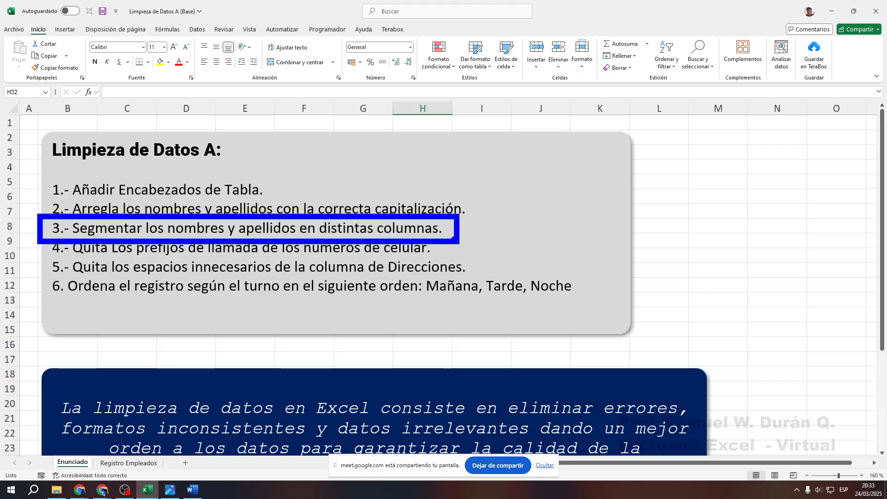
pyautogui.press('Escape')
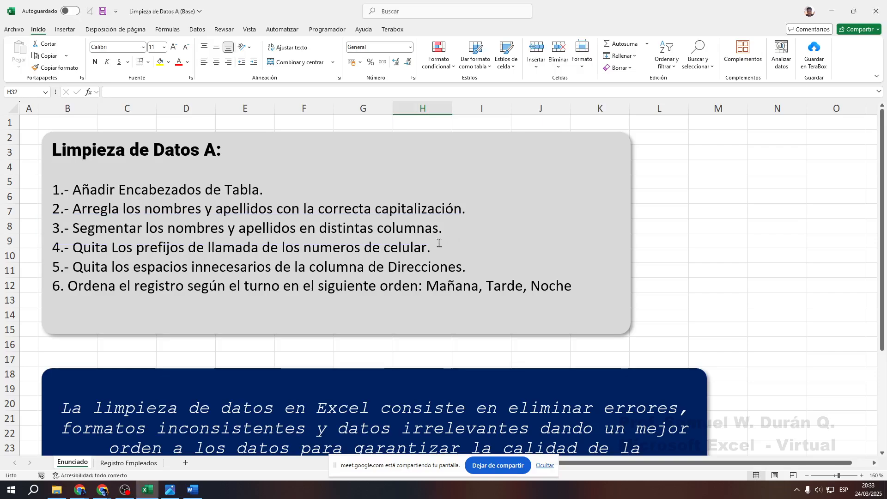
pyautogui.click(128, 463)
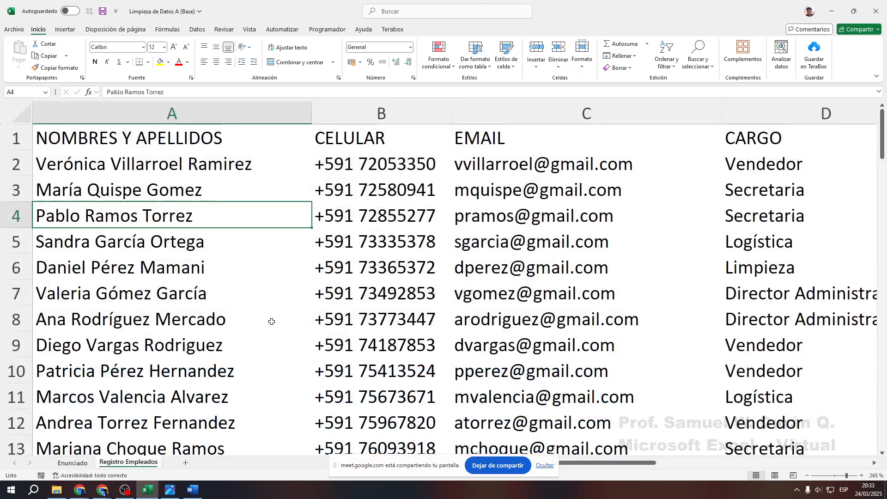
# Mark up the full names in column A word by word, then add blank sheet Hoja1
pyautogui.keyDown('ctrl'); pyautogui.scroll(1, 186, 278); pyautogui.keyUp('ctrl')
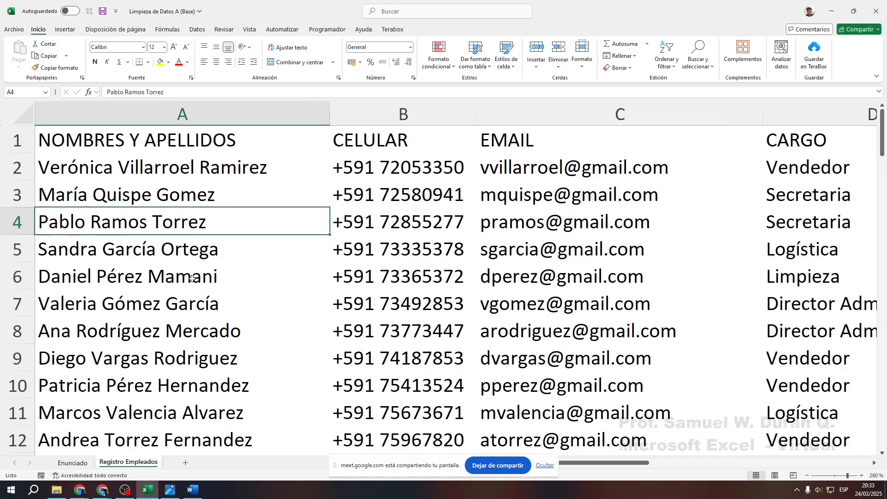
pyautogui.moveTo(42, 113); pyautogui.dragTo(327, 455)
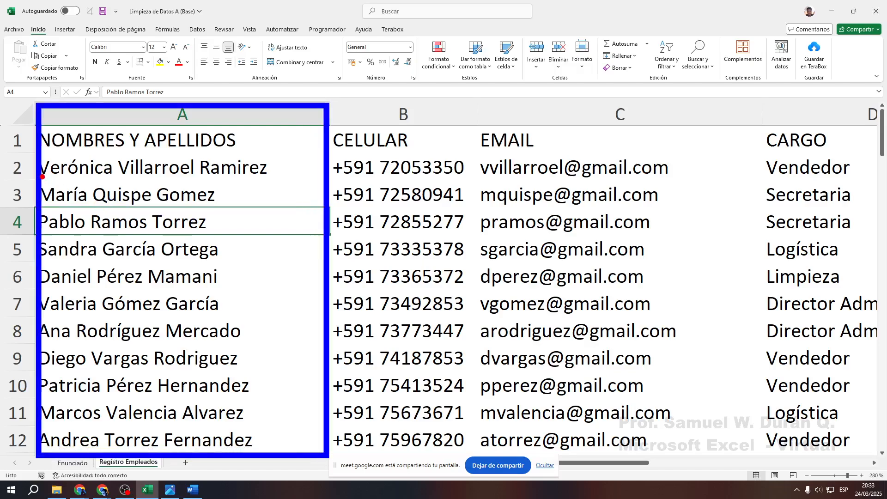
pyautogui.moveTo(49, 177); pyautogui.dragTo(277, 178)
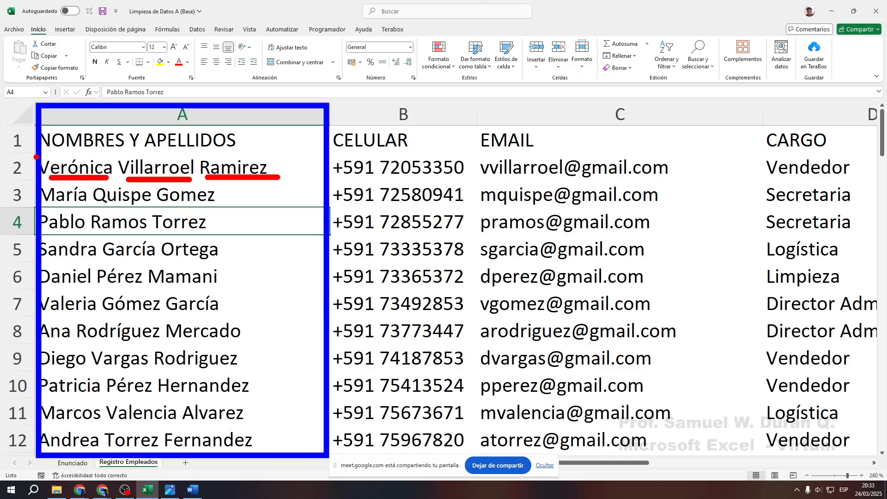
pyautogui.moveTo(36, 154)
pyautogui.mouseDown()
pyautogui.moveTo(280, 191)
pyautogui.moveTo(319, 184)
pyautogui.mouseUp()
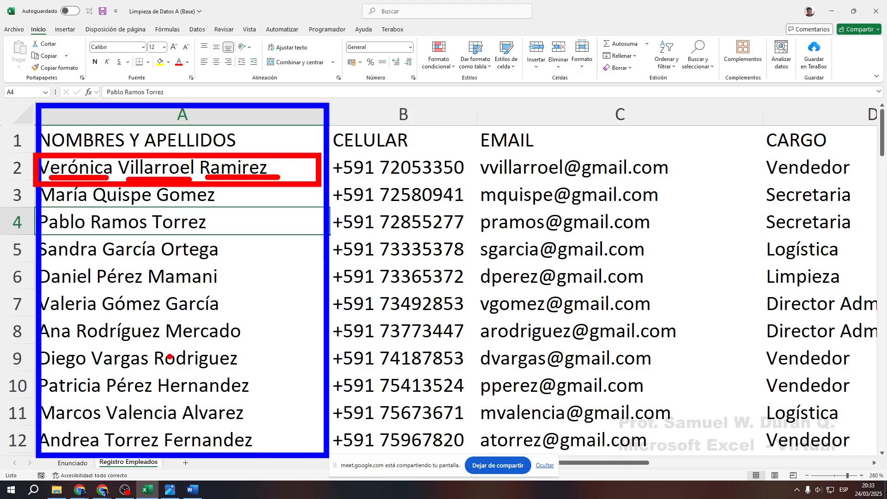
pyautogui.click(187, 463)
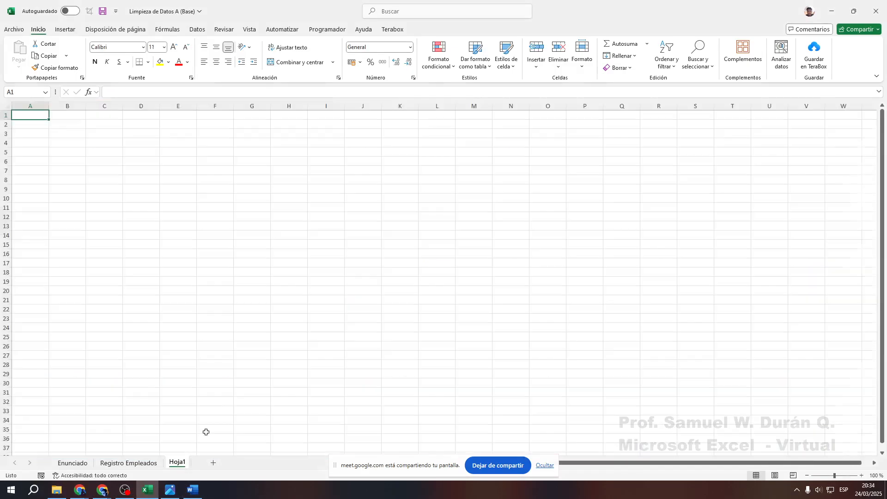
# Type a sample given name in A2, paternal surname in B2 and maternal surname in C2
pyautogui.click(108, 157)
pyautogui.keyDown('ctrl'); pyautogui.scroll(18, 108, 157); pyautogui.keyUp('ctrl')
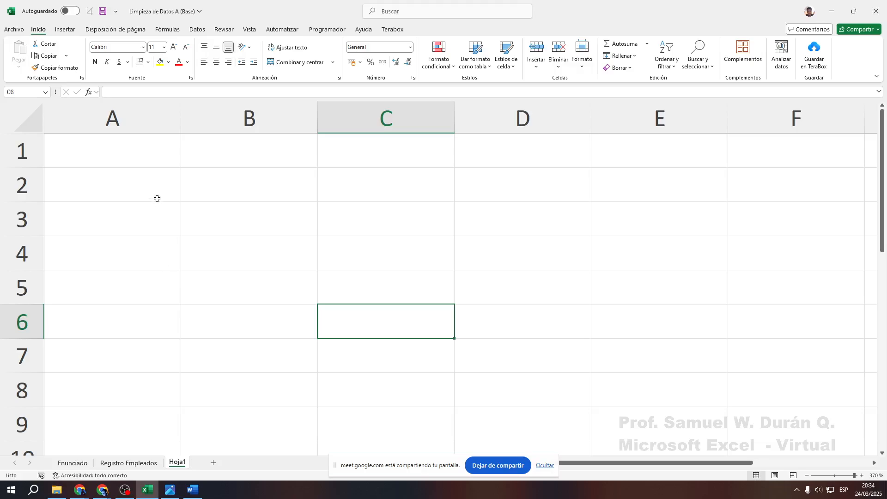
pyautogui.click(155, 192)
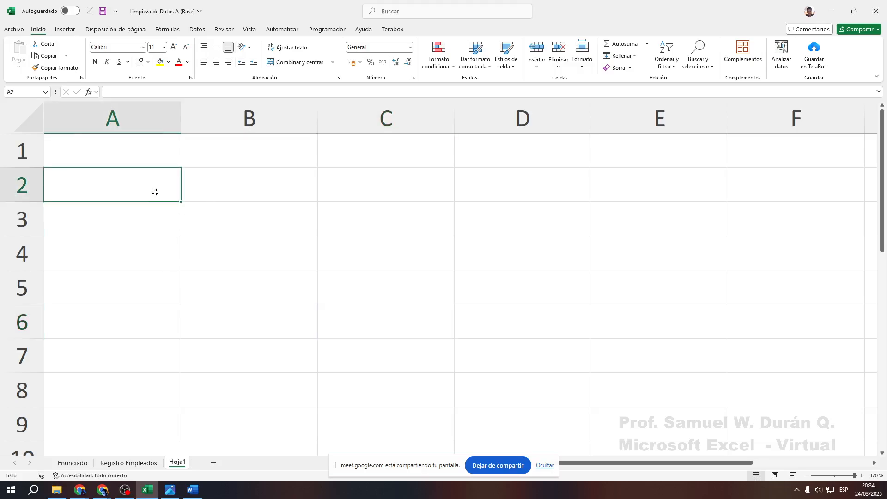
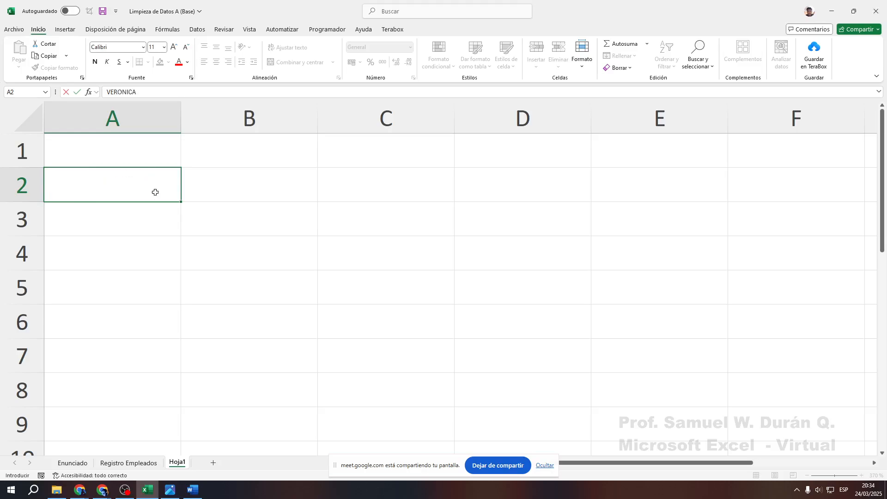
pyautogui.press('Tab')
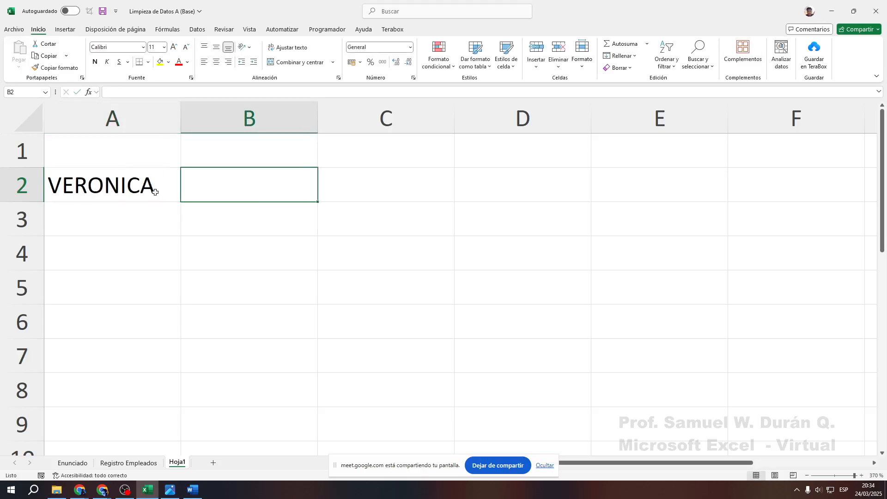
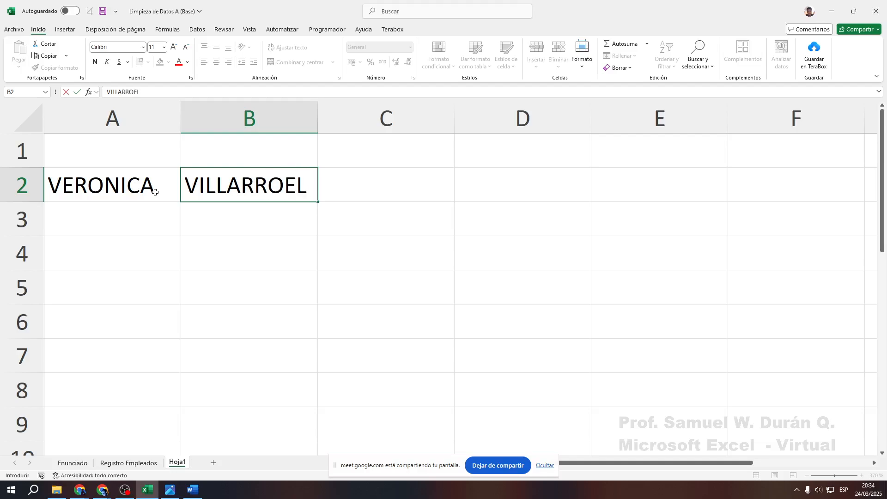
pyautogui.press('Tab')
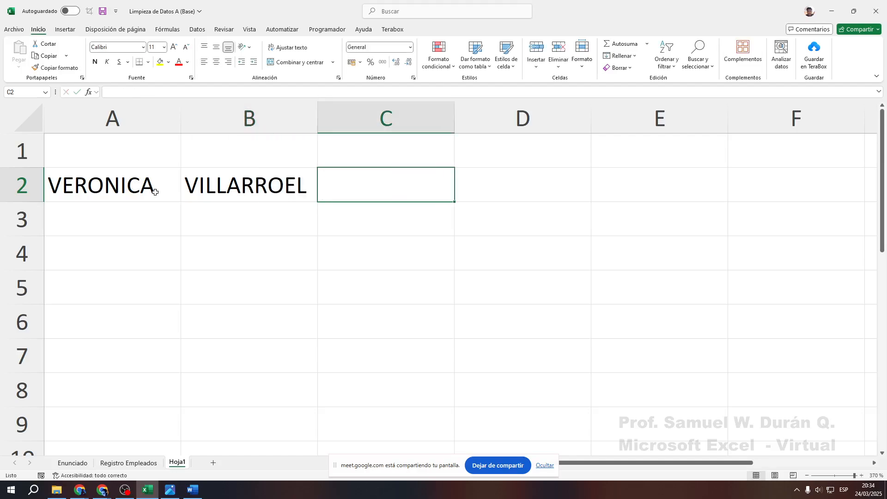
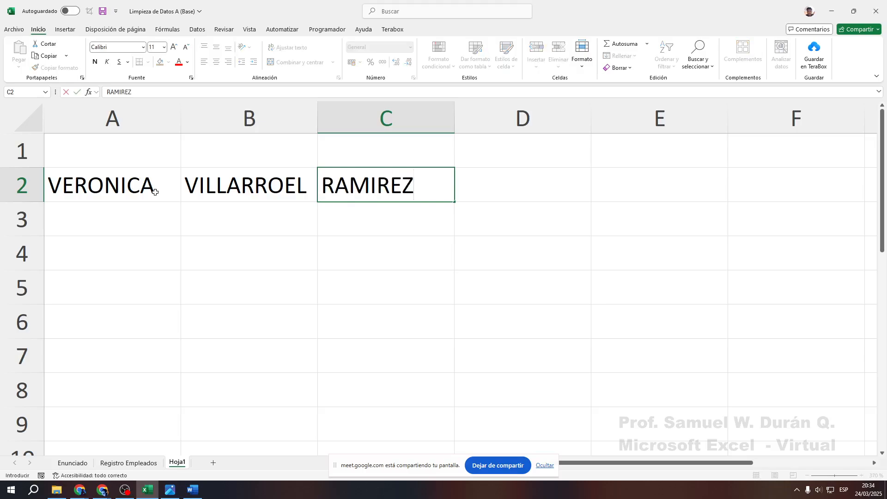
pyautogui.rightClick(154, 190)
pyautogui.click(131, 194)
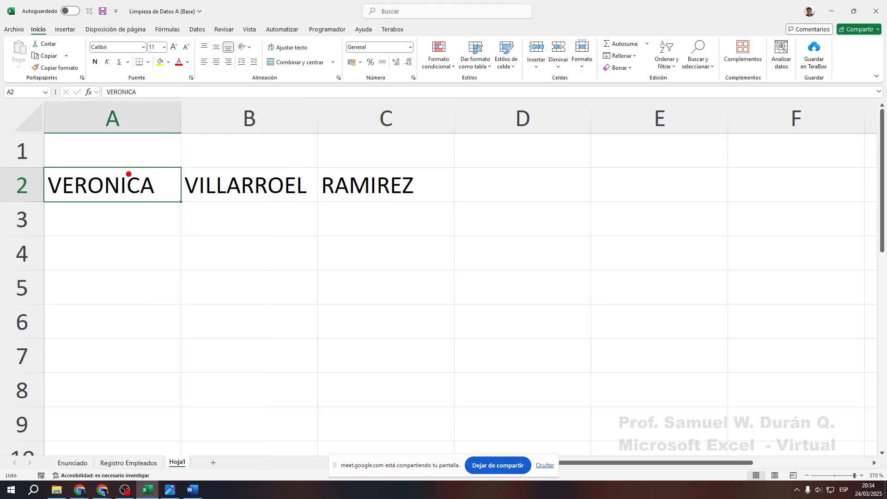
# Outline Hoja1 columns A, B and C and draw an arrow into column C
pyautogui.moveTo(48, 132)
pyautogui.mouseDown()
pyautogui.moveTo(184, 406)
pyautogui.moveTo(179, 448)
pyautogui.mouseUp()
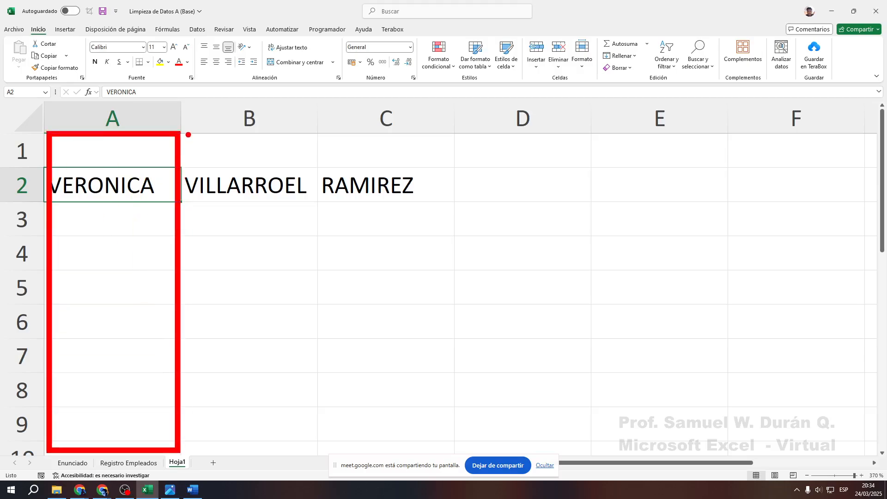
pyautogui.moveTo(188, 135); pyautogui.dragTo(314, 436)
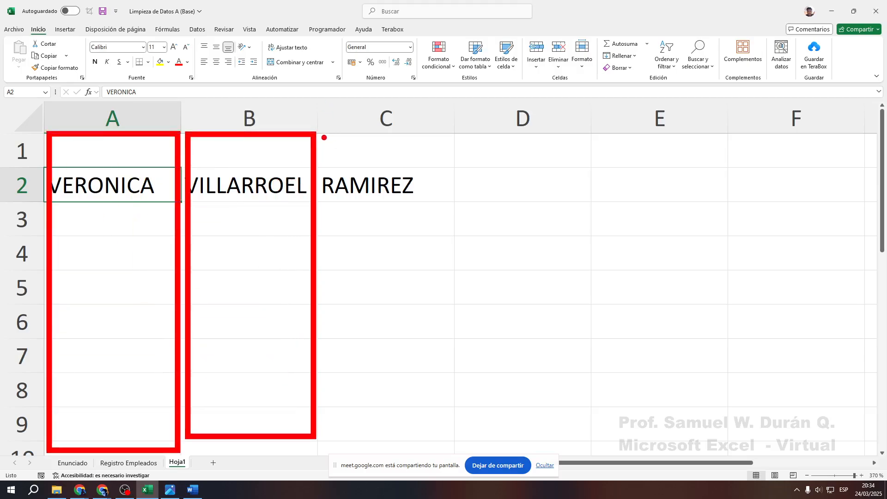
pyautogui.moveTo(324, 137)
pyautogui.mouseDown()
pyautogui.moveTo(471, 397)
pyautogui.moveTo(459, 455)
pyautogui.mouseUp()
pyautogui.moveTo(386, 319); pyautogui.dragTo(566, 275)
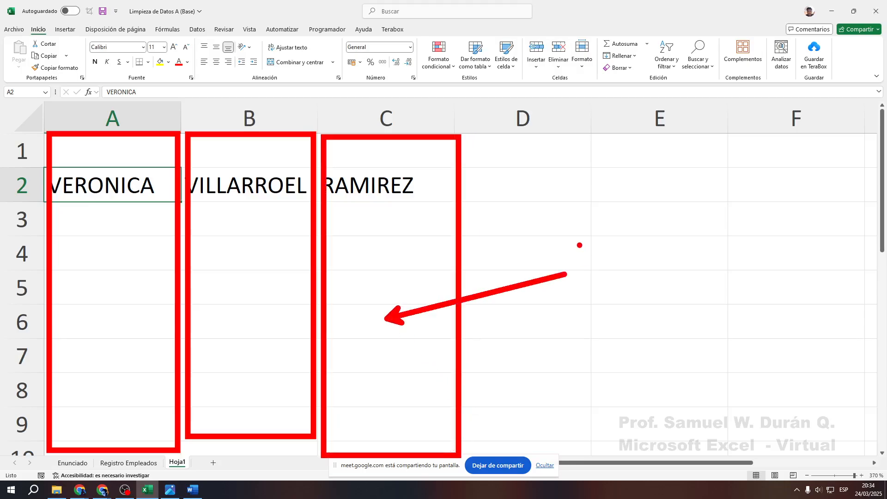
# Add a blue note 'facilitar el orden de los datos', then return to Registro Empleados
pyautogui.press('b')
pyautogui.moveTo(596, 237); pyautogui.dragTo(596, 277)
pyautogui.write('fACILITAR')
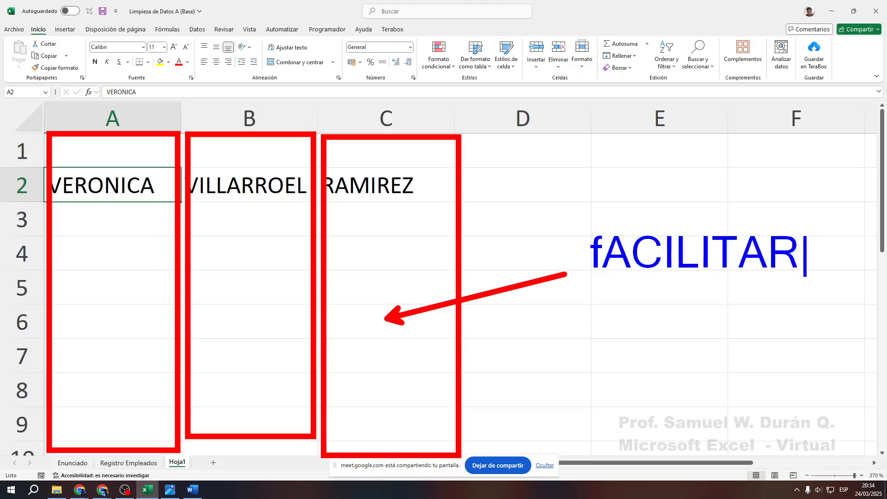
pyautogui.press('Return')
pyautogui.write('EL ORDEN')
pyautogui.press('Return')
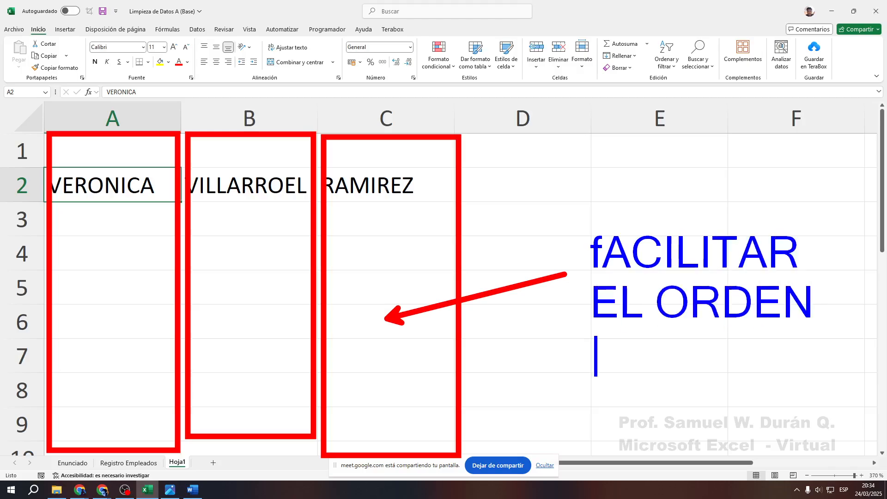
pyautogui.write('DE LOS DAT')
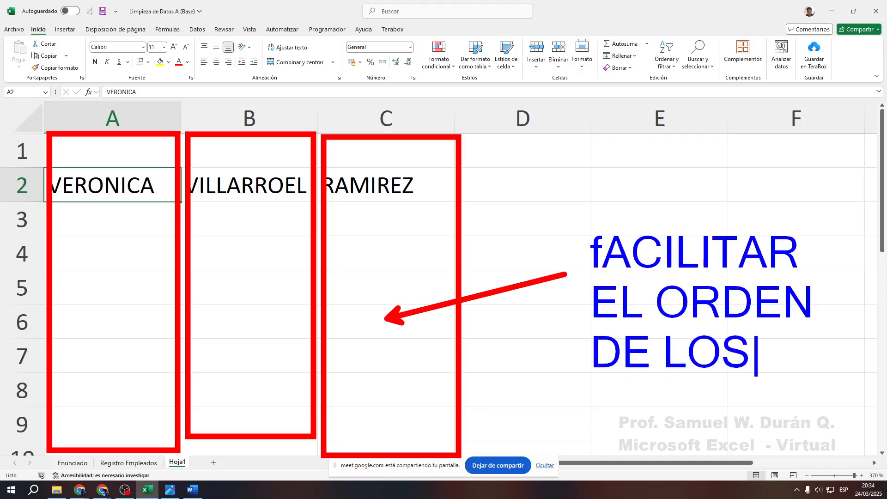
pyautogui.press('BackSpace')
pyautogui.press('BackSpace')
pyautogui.press('BackSpace')
pyautogui.write('Ç')
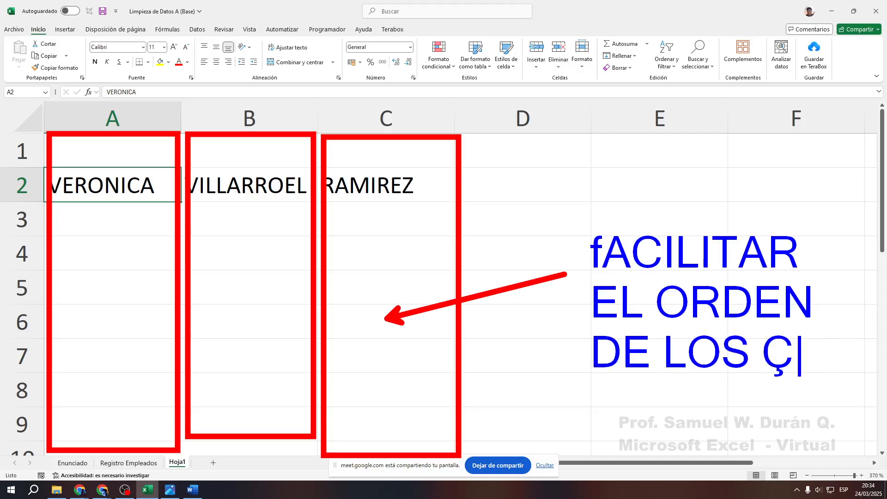
pyautogui.press('BackSpace')
pyautogui.press('Return')
pyautogui.write('DATOS')
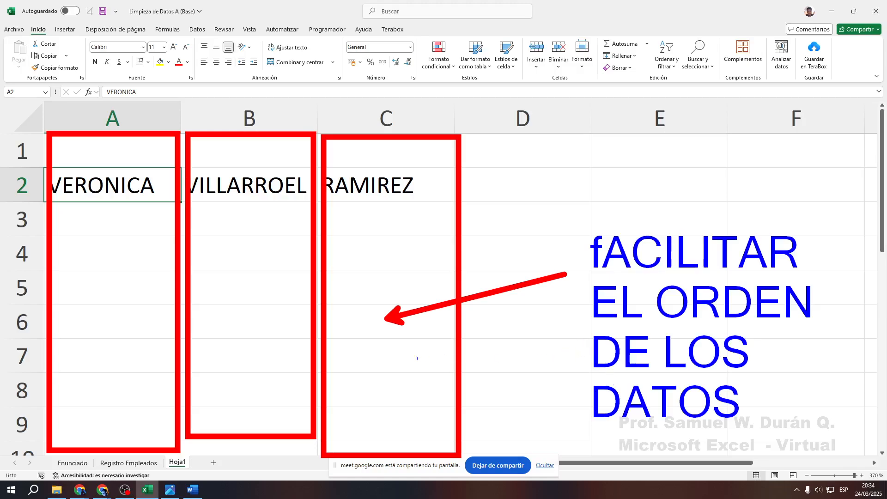
pyautogui.press('Escape')
pyautogui.click(128, 462)
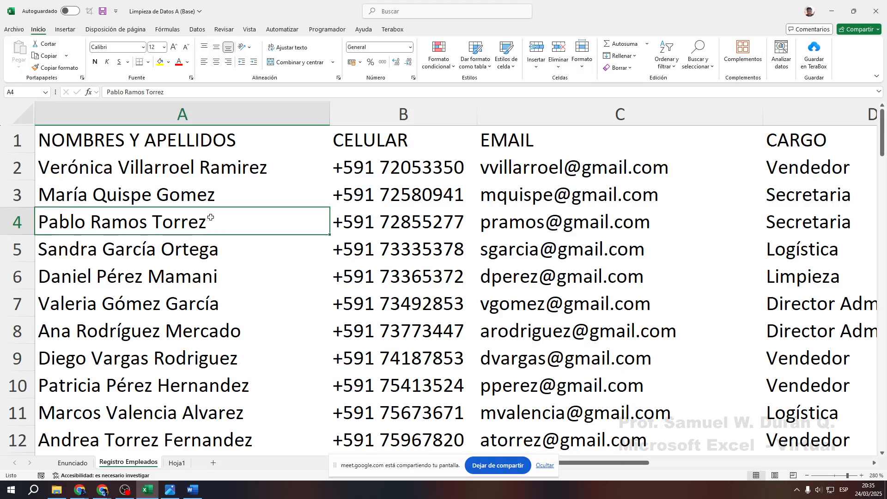
# Select the first employee name in A2 and show the Datos ribbon tools
pyautogui.click(244, 169)
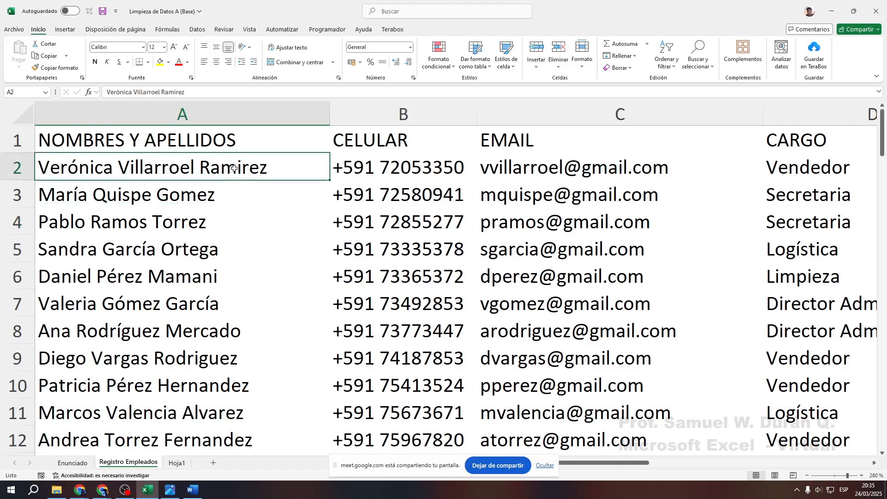
pyautogui.click(198, 29)
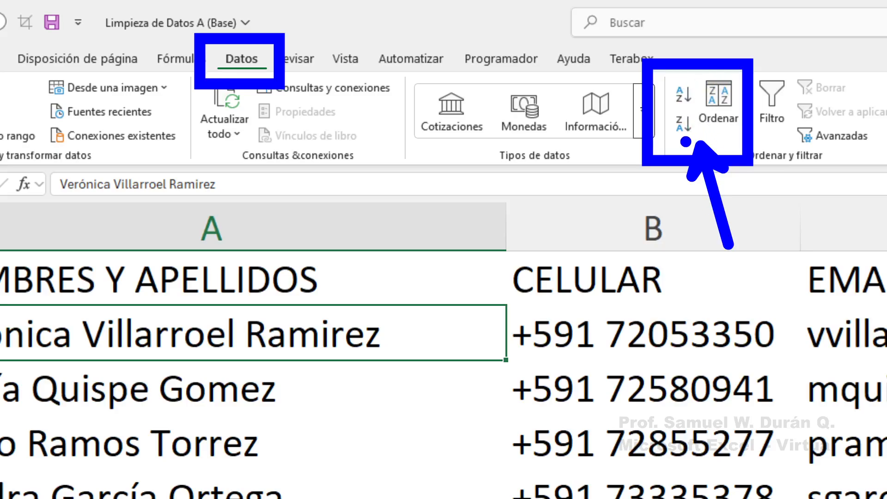
pyautogui.click(685, 121)
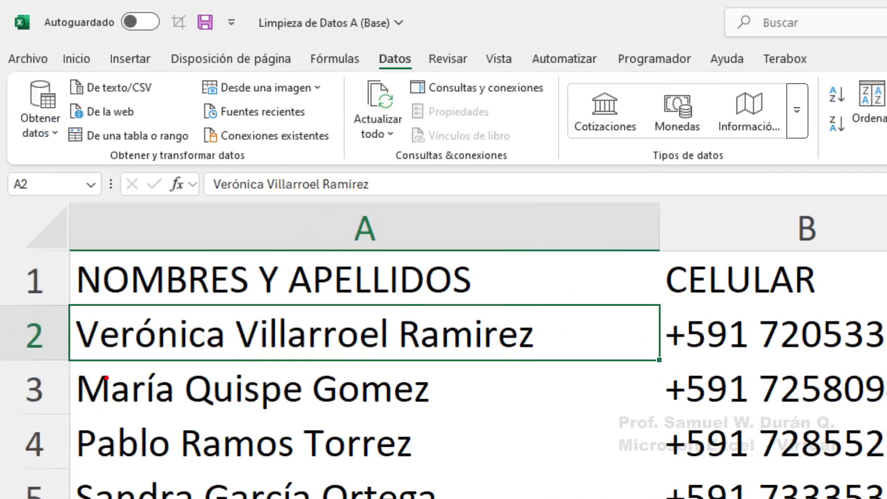
pyautogui.moveTo(77, 307); pyautogui.dragTo(78, 460)
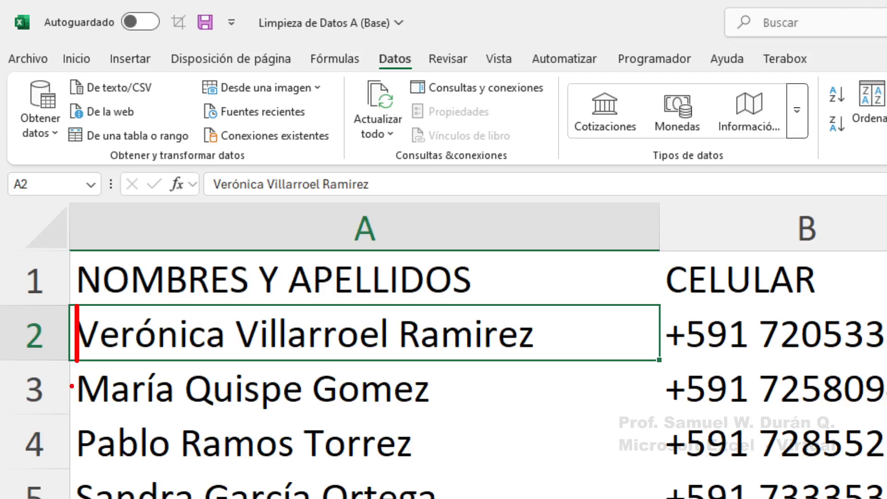
pyautogui.moveTo(77, 308); pyautogui.dragTo(76, 358)
pyautogui.moveTo(77, 325); pyautogui.dragTo(102, 324)
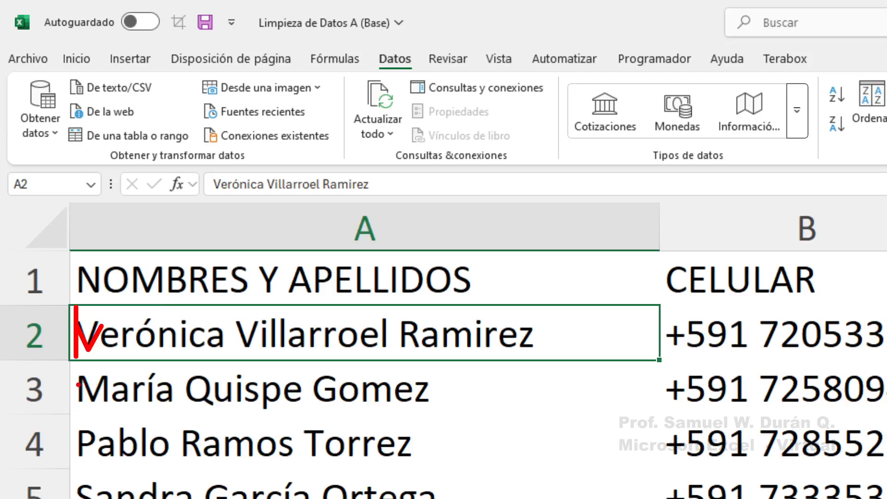
pyautogui.moveTo(78, 400)
pyautogui.mouseDown()
pyautogui.moveTo(87, 380)
pyautogui.moveTo(95, 392)
pyautogui.moveTo(109, 372)
pyautogui.moveTo(108, 410)
pyautogui.moveTo(78, 462)
pyautogui.moveTo(83, 432)
pyautogui.moveTo(98, 437)
pyautogui.moveTo(79, 447)
pyautogui.mouseUp()
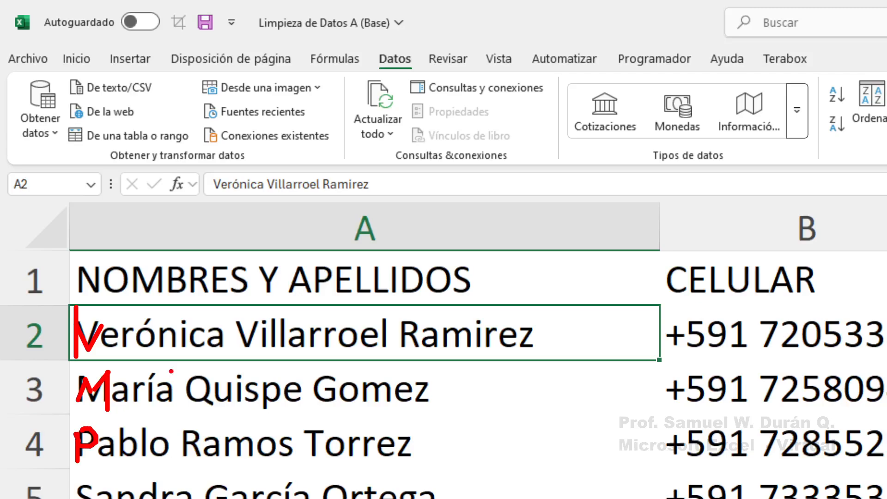
pyautogui.moveTo(229, 312)
pyautogui.mouseDown()
pyautogui.moveTo(245, 346)
pyautogui.moveTo(263, 353)
pyautogui.mouseUp()
pyautogui.moveTo(180, 369)
pyautogui.mouseDown()
pyautogui.moveTo(215, 414)
pyautogui.moveTo(187, 439)
pyautogui.moveTo(236, 498)
pyautogui.moveTo(248, 496)
pyautogui.mouseUp()
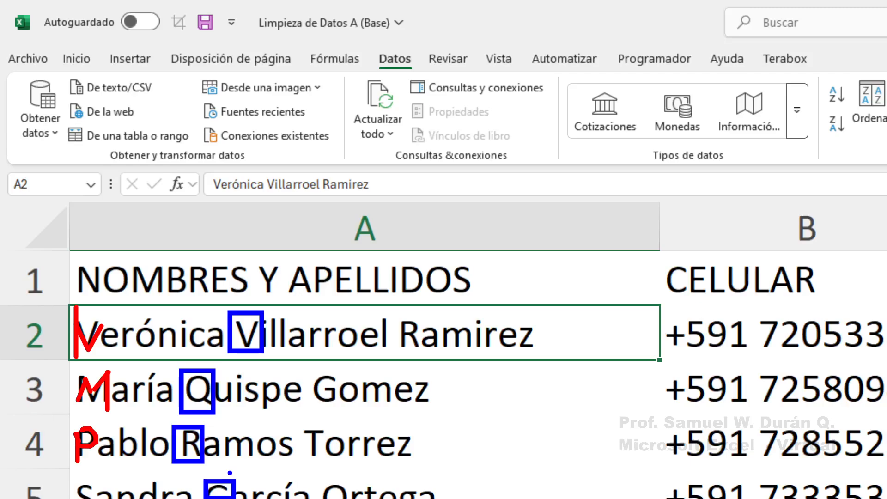
pyautogui.moveTo(74, 306)
pyautogui.mouseDown()
pyautogui.moveTo(105, 368)
pyautogui.moveTo(87, 389)
pyautogui.moveTo(114, 421)
pyautogui.moveTo(103, 472)
pyautogui.mouseUp()
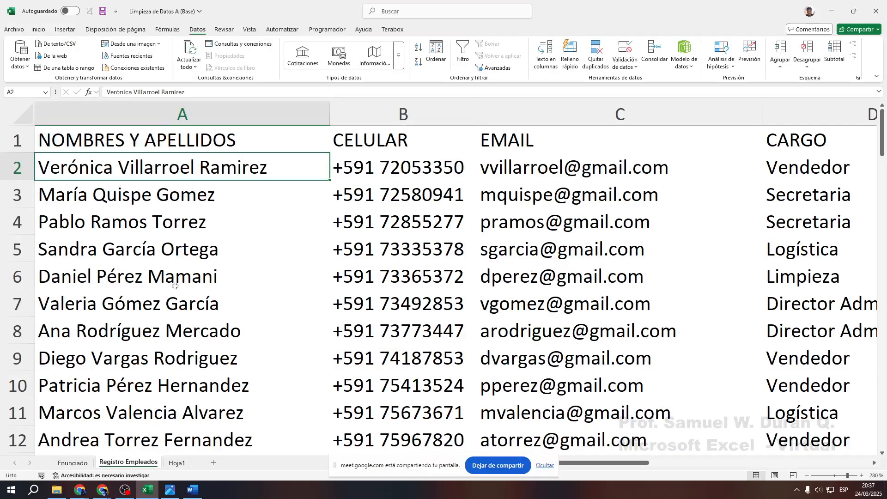
pyautogui.click(76, 463)
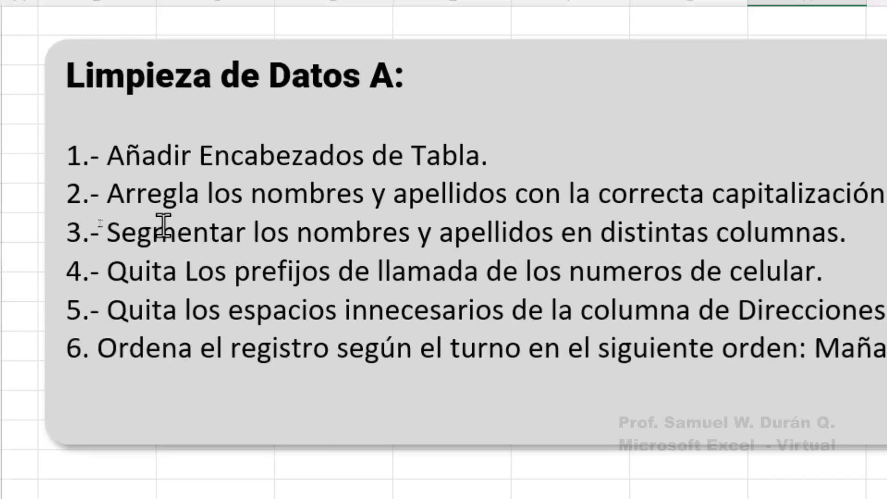
pyautogui.hotkey('ctrl', '2')
pyautogui.moveTo(80, 219); pyautogui.dragTo(523, 231)
pyautogui.moveTo(750, 232); pyautogui.dragTo(857, 251)
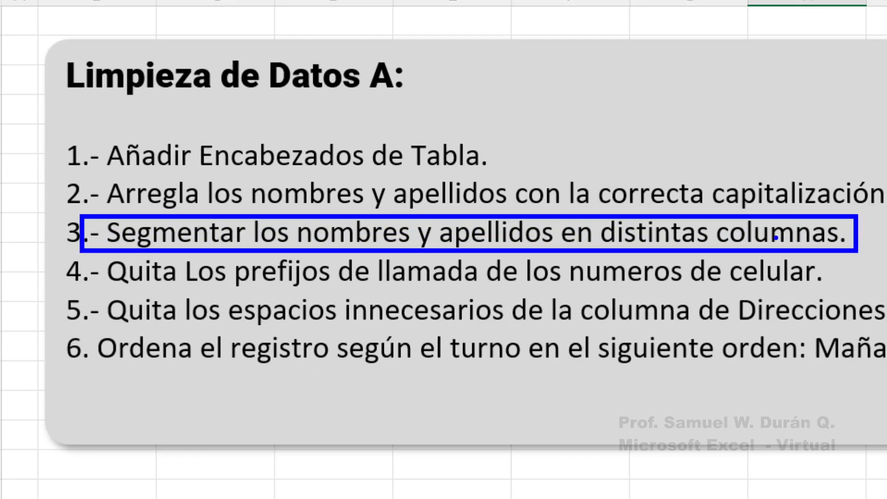
pyautogui.press('Escape')
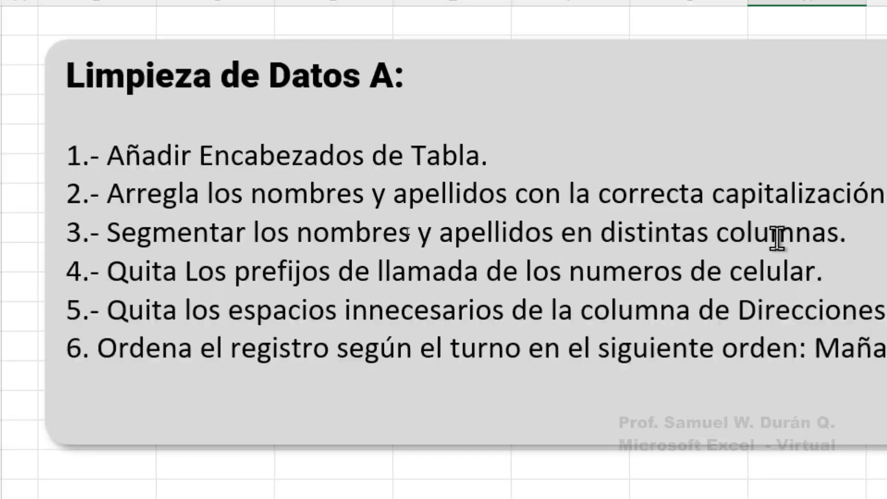
pyautogui.hotkey('ctrl', '4')
pyautogui.click(136, 464)
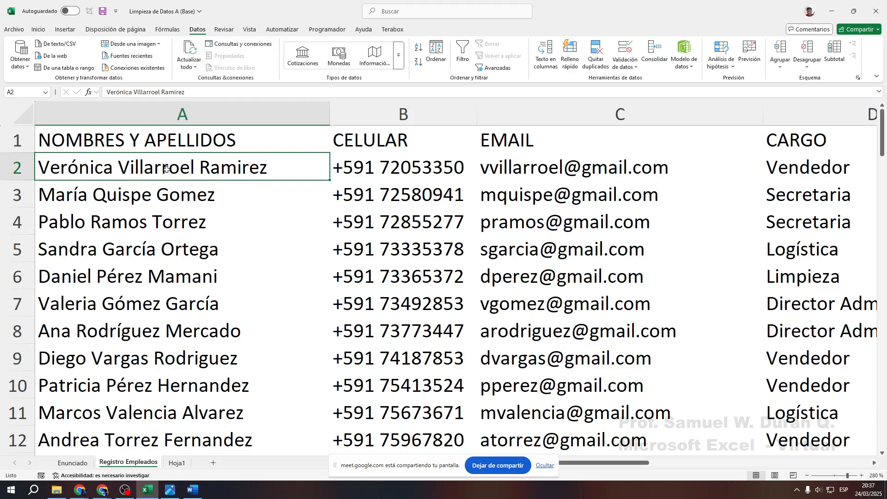
# Select the NOMBRES Y APELLIDOS column from the header A1 down to A26
pyautogui.moveTo(159, 167); pyautogui.dragTo(176, 359)
pyautogui.scroll(6, 181, 352)
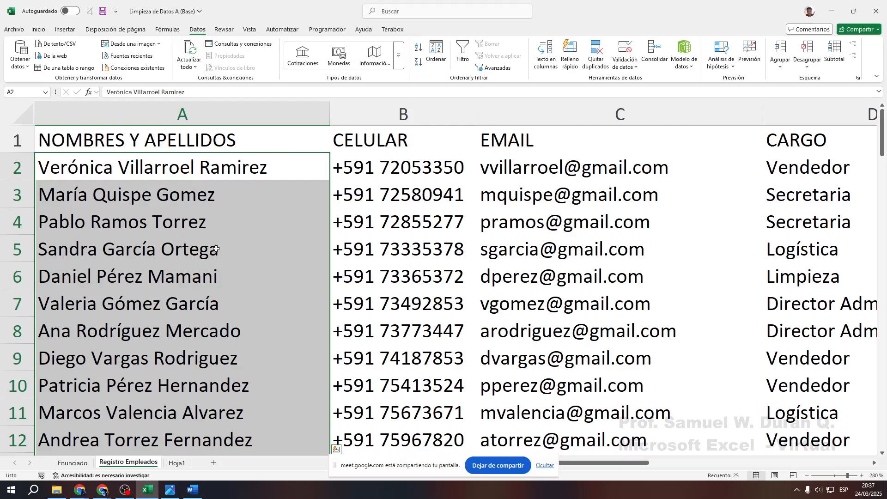
pyautogui.moveTo(166, 142); pyautogui.dragTo(186, 415)
pyautogui.scroll(5, 184, 407)
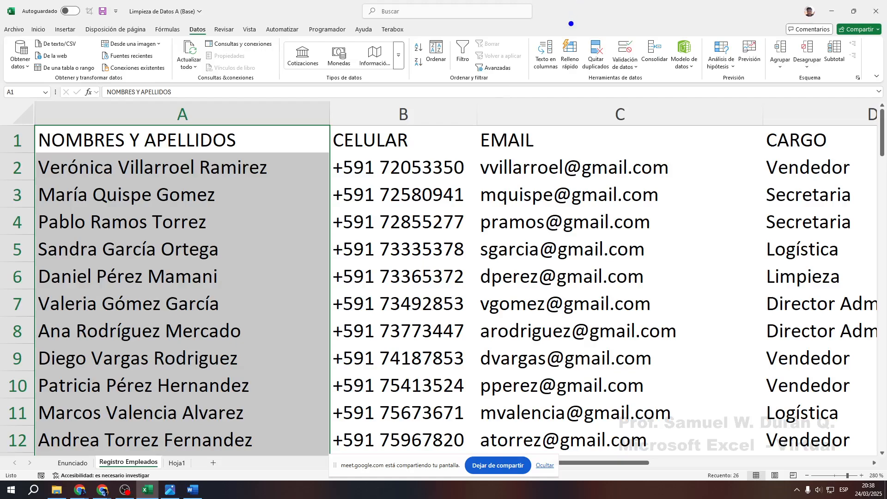
pyautogui.moveTo(526, 32); pyautogui.dragTo(567, 76)
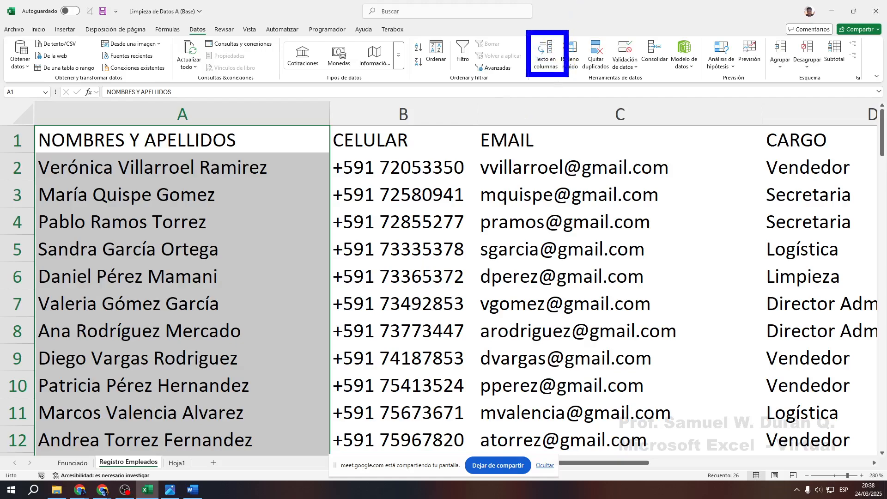
pyautogui.moveTo(519, 29)
pyautogui.mouseDown()
pyautogui.moveTo(573, 83)
pyautogui.moveTo(613, 213)
pyautogui.mouseUp()
pyautogui.moveTo(168, 11)
pyautogui.mouseDown()
pyautogui.moveTo(225, 42)
pyautogui.moveTo(274, 118)
pyautogui.mouseUp()
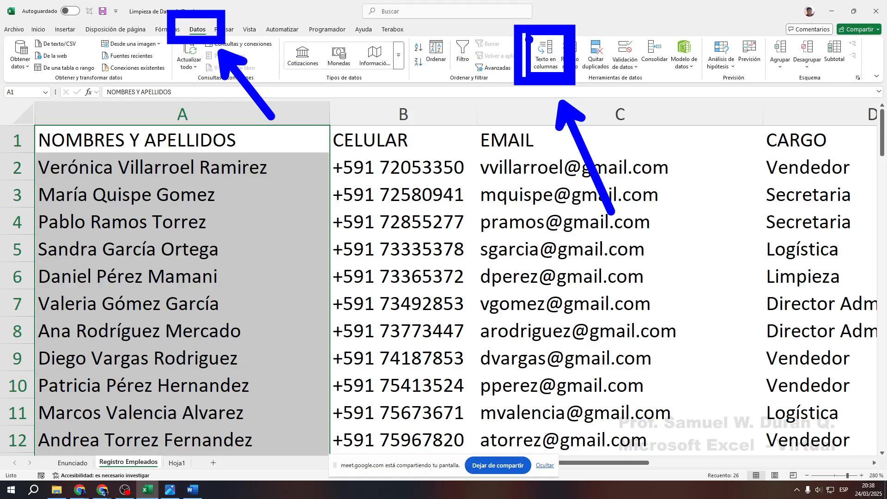
pyautogui.moveTo(515, 23)
pyautogui.mouseDown()
pyautogui.moveTo(551, 44)
pyautogui.moveTo(576, 84)
pyautogui.moveTo(586, 166)
pyautogui.moveTo(614, 216)
pyautogui.mouseUp()
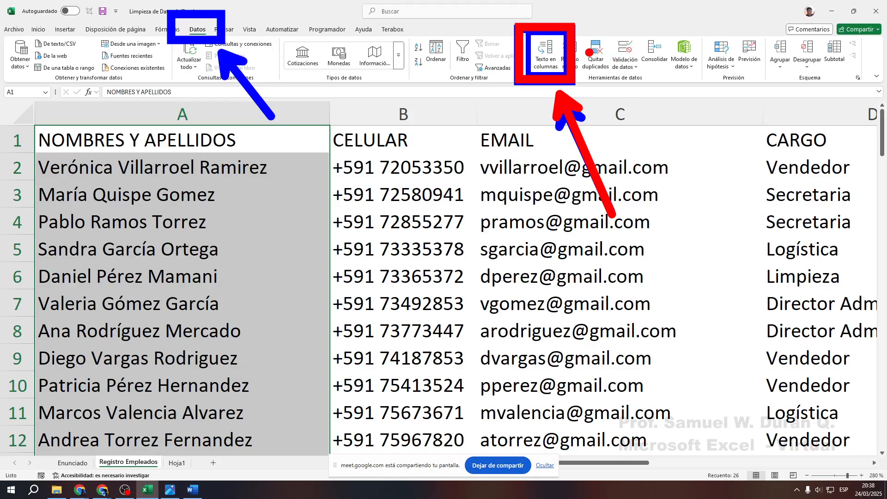
pyautogui.moveTo(589, 49); pyautogui.dragTo(730, 17)
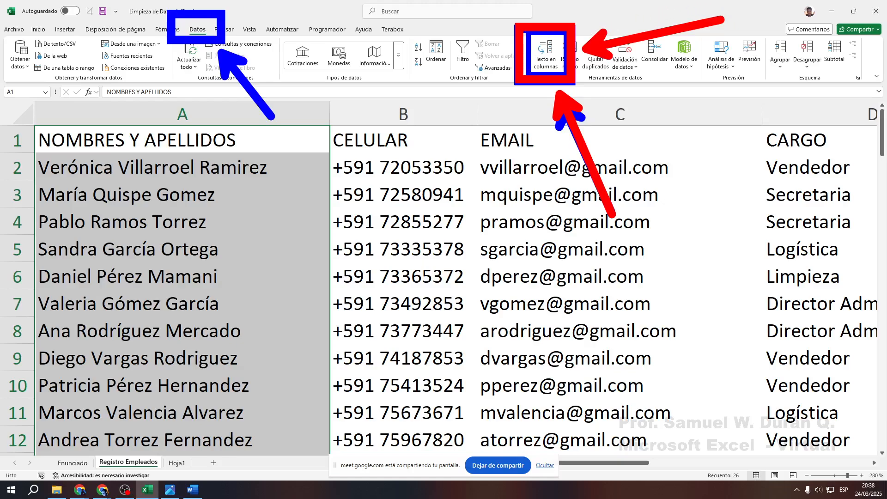
pyautogui.press('e')
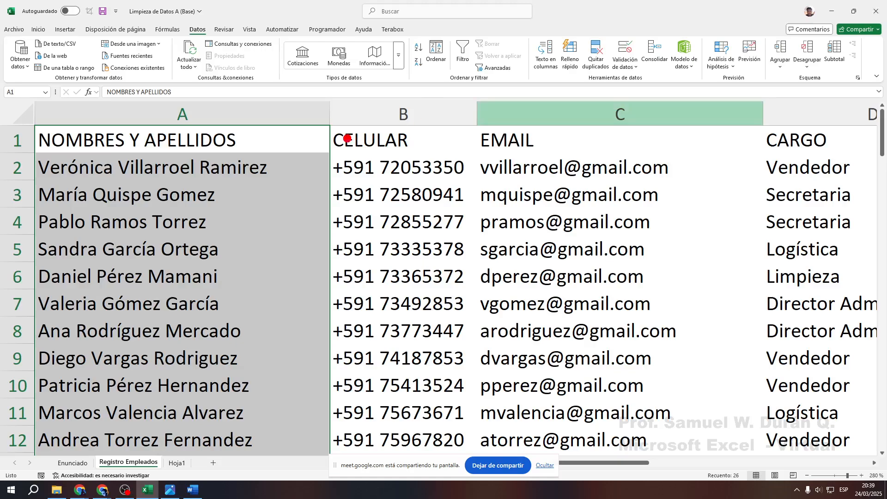
pyautogui.moveTo(329, 102); pyautogui.dragTo(468, 464)
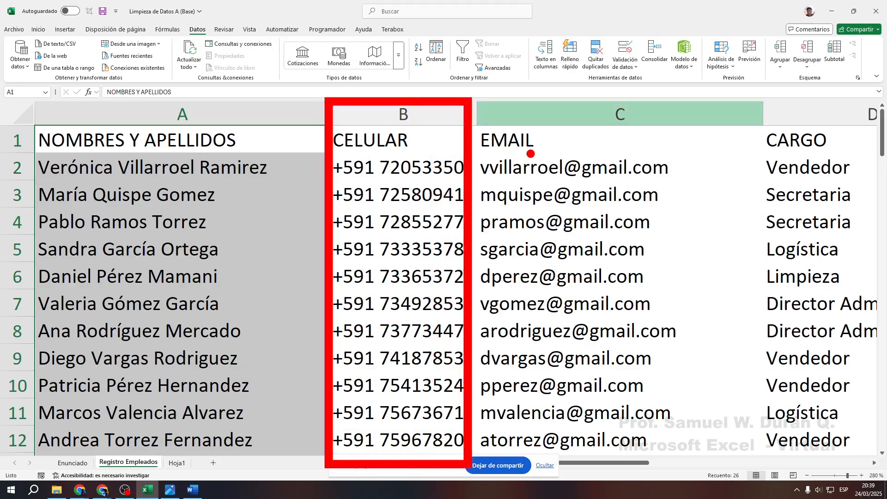
pyautogui.moveTo(473, 98); pyautogui.dragTo(754, 462)
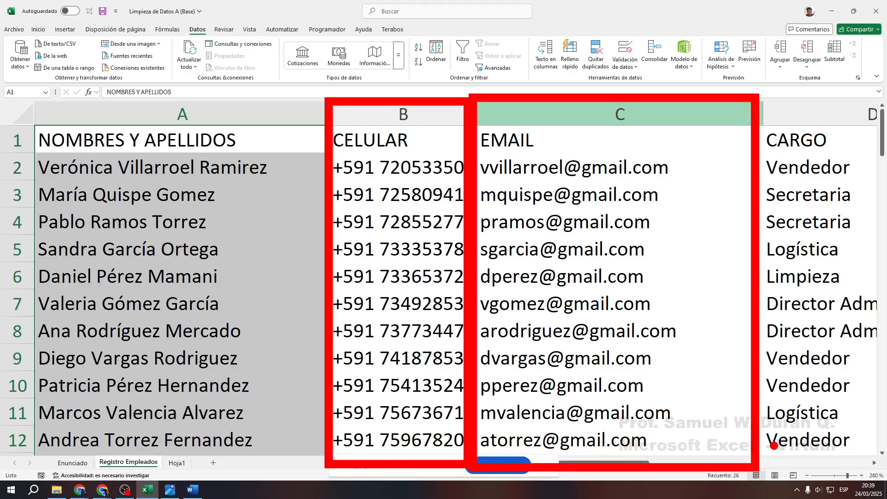
pyautogui.press('e')
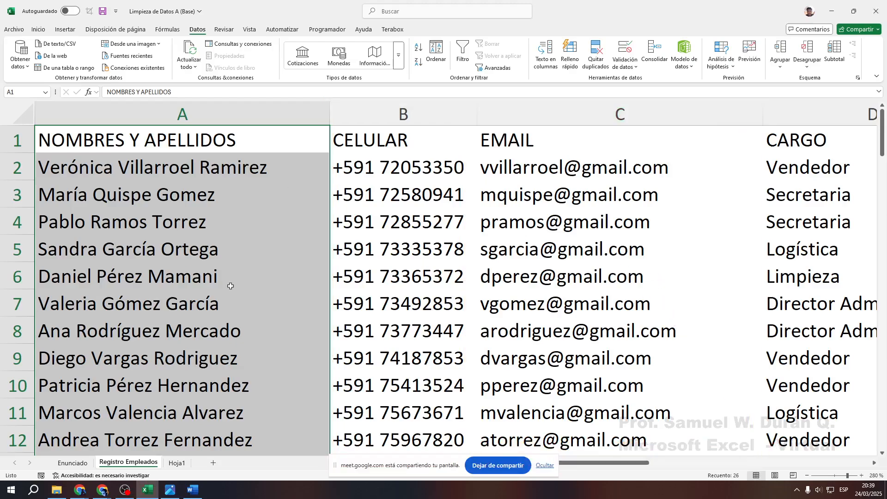
pyautogui.moveTo(172, 142); pyautogui.dragTo(178, 411)
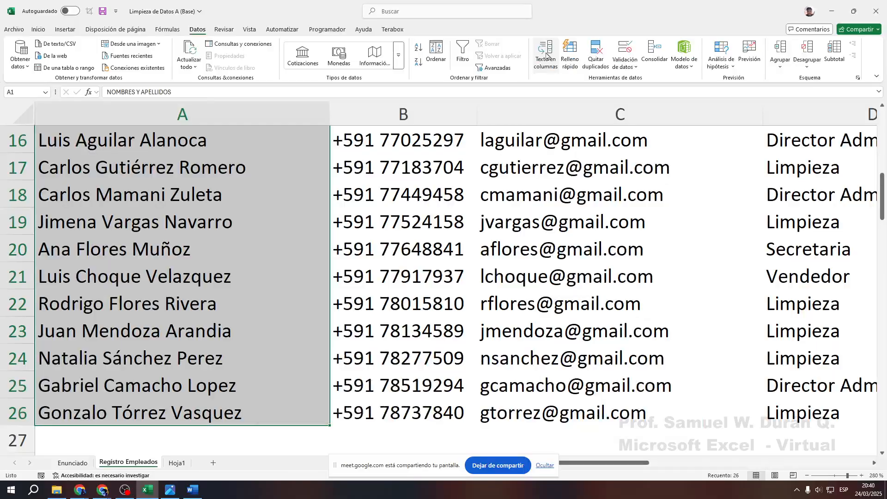
pyautogui.hotkey('ctrl', 'q')
pyautogui.press('Escape')
# Launch Texto en columnas on the selected names, keeping Delimitados as the data type
pyautogui.click(551, 54)
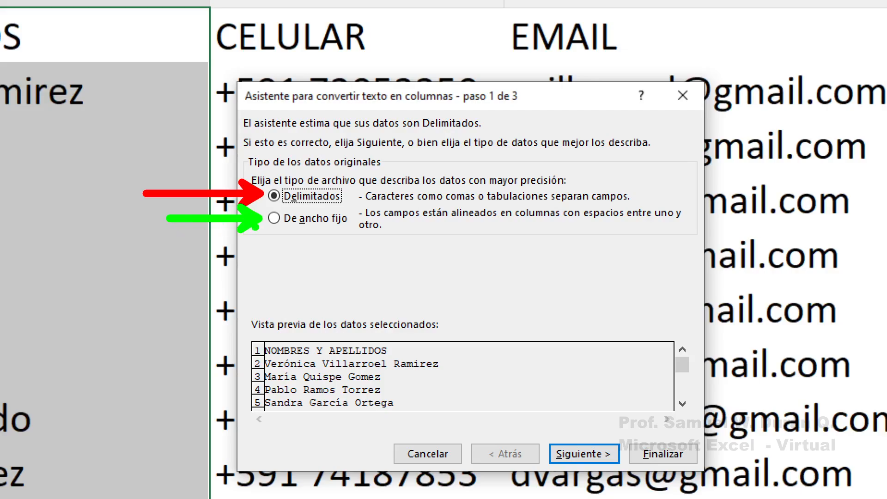
pyautogui.press('e')
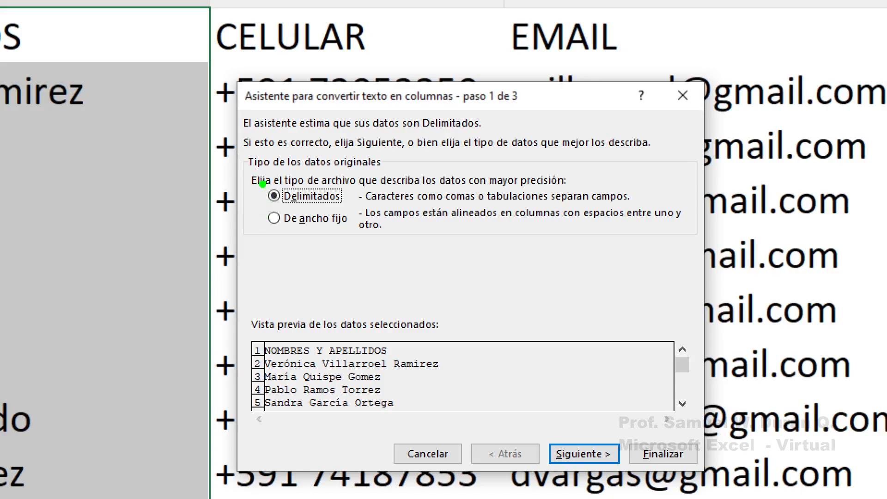
pyautogui.moveTo(258, 183)
pyautogui.mouseDown()
pyautogui.moveTo(650, 210)
pyautogui.moveTo(673, 198)
pyautogui.moveTo(734, 196)
pyautogui.mouseUp()
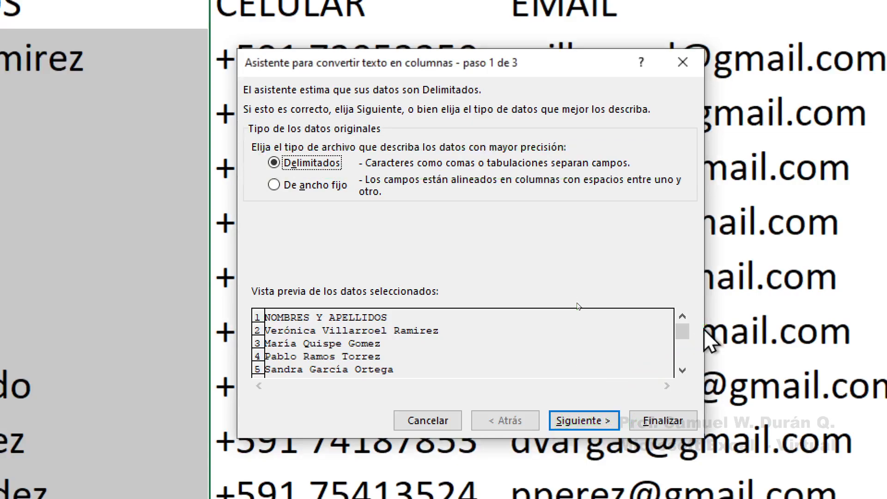
pyautogui.click(585, 401)
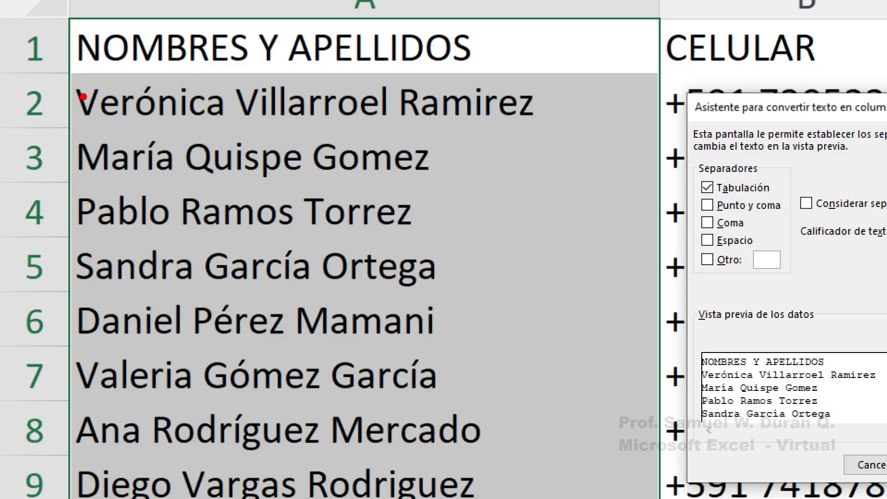
pyautogui.moveTo(231, 70); pyautogui.dragTo(229, 123)
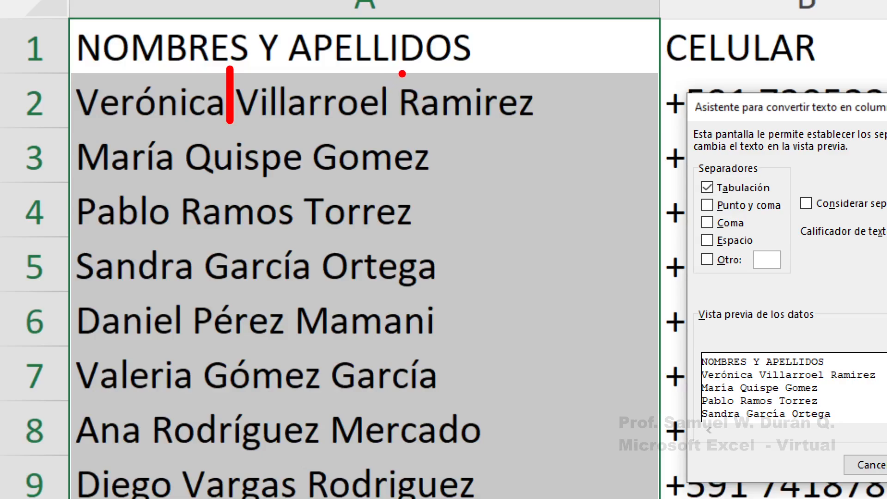
pyautogui.moveTo(393, 68); pyautogui.dragTo(393, 130)
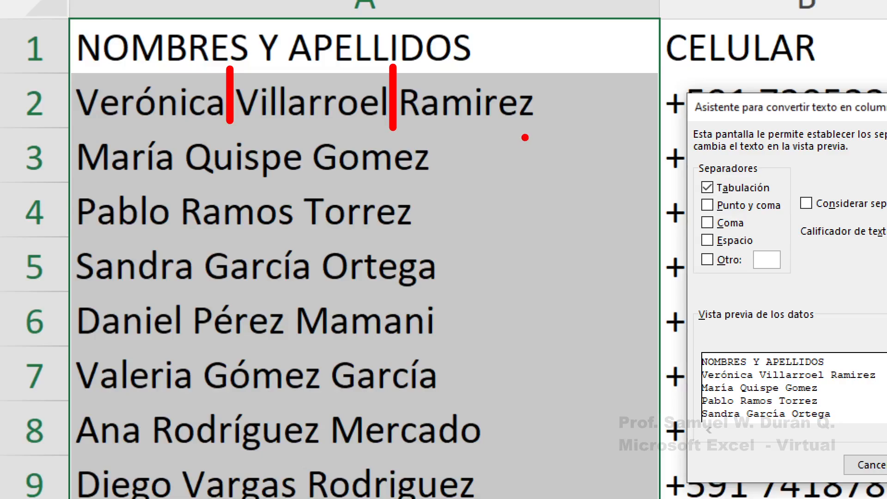
pyautogui.moveTo(68, 68)
pyautogui.mouseDown()
pyautogui.moveTo(434, 132)
pyautogui.moveTo(545, 129)
pyautogui.mouseUp()
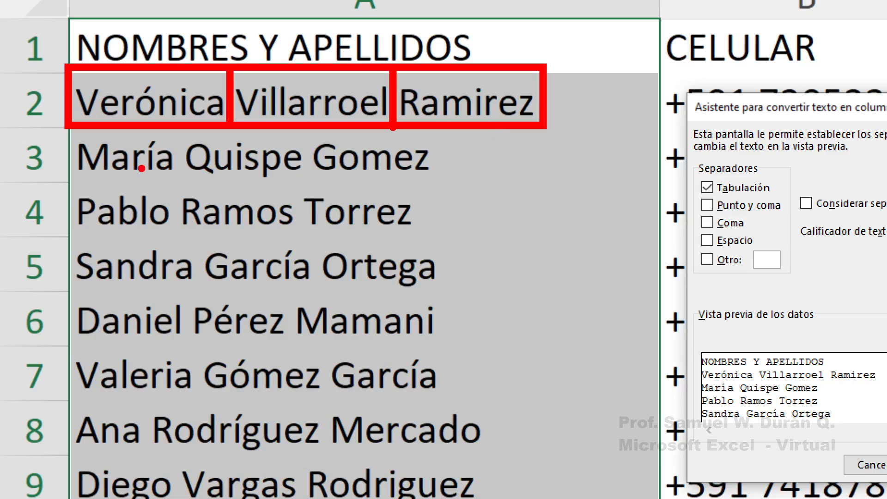
pyautogui.moveTo(66, 134); pyautogui.dragTo(180, 181)
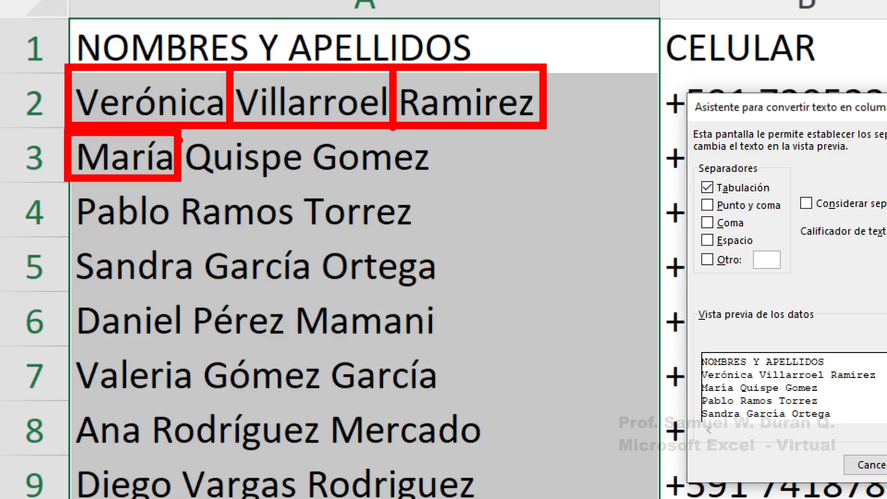
pyautogui.moveTo(173, 128); pyautogui.dragTo(309, 180)
pyautogui.moveTo(303, 128); pyautogui.dragTo(449, 184)
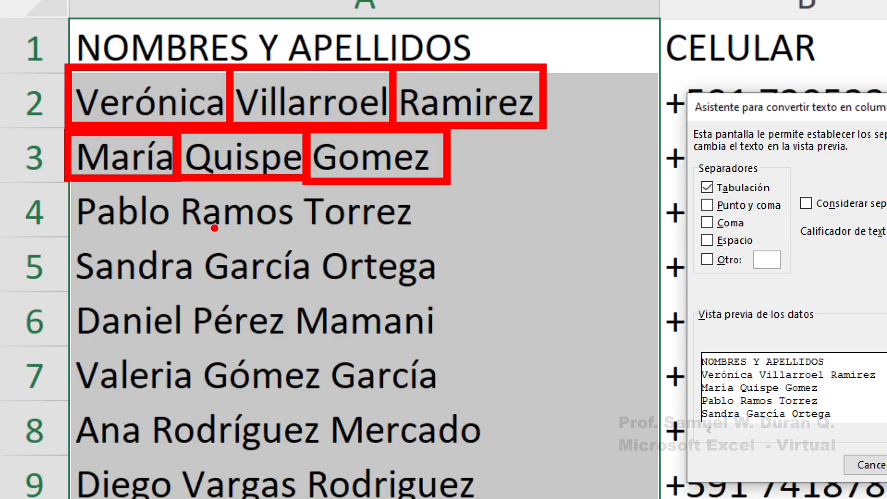
pyautogui.moveTo(170, 225); pyautogui.dragTo(181, 225)
pyautogui.moveTo(296, 225); pyautogui.dragTo(306, 224)
pyautogui.moveTo(177, 240); pyautogui.dragTo(176, 365)
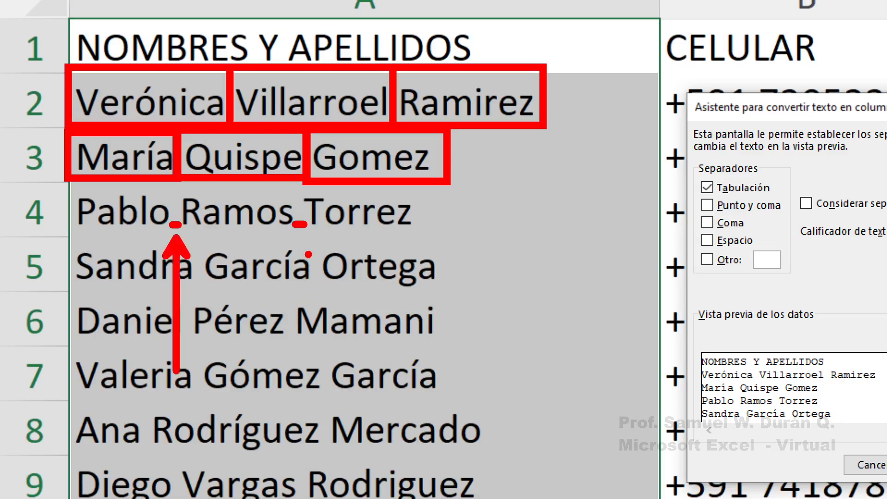
pyautogui.moveTo(298, 236); pyautogui.dragTo(298, 281)
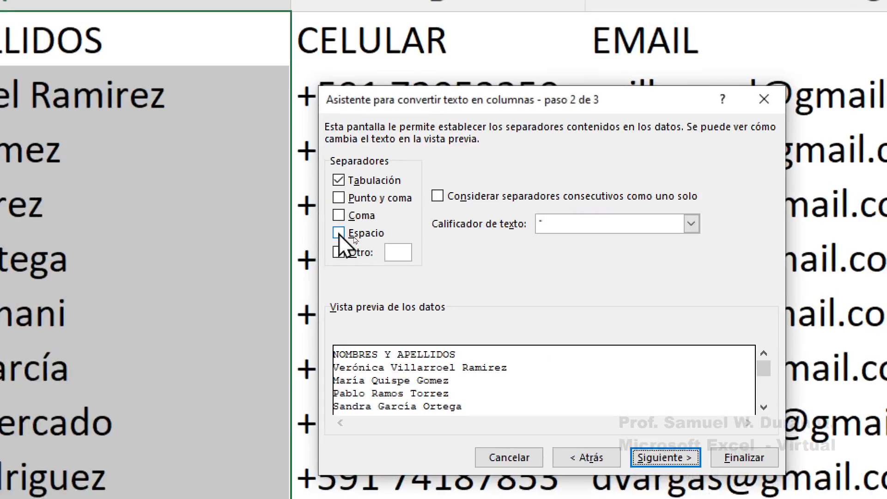
# Use Espacio as the delimiter, review the three-column preview, and advance to step 3
pyautogui.click(354, 236)
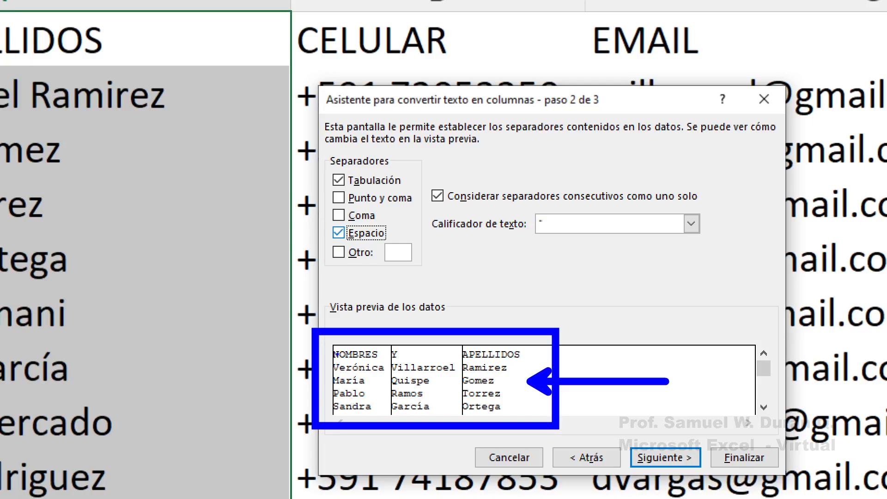
pyautogui.moveTo(332, 345)
pyautogui.mouseDown()
pyautogui.moveTo(369, 371)
pyautogui.moveTo(388, 417)
pyautogui.mouseUp()
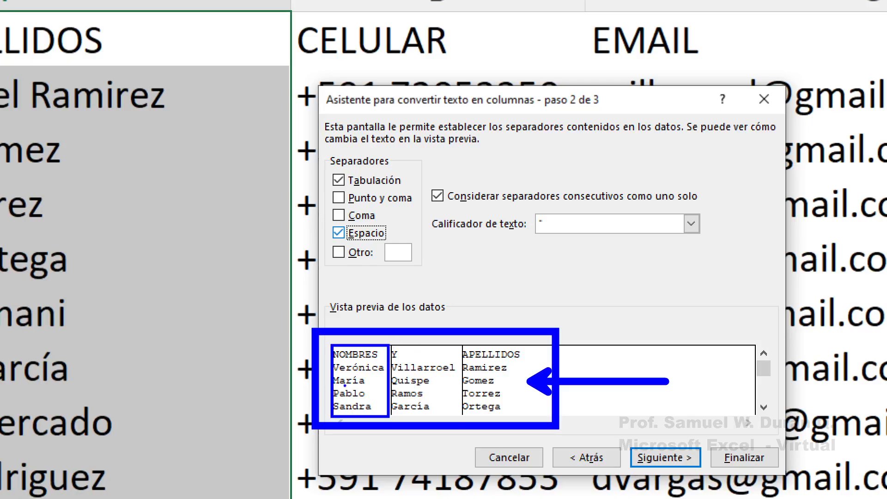
pyautogui.hotkey('ctrl', 'z')
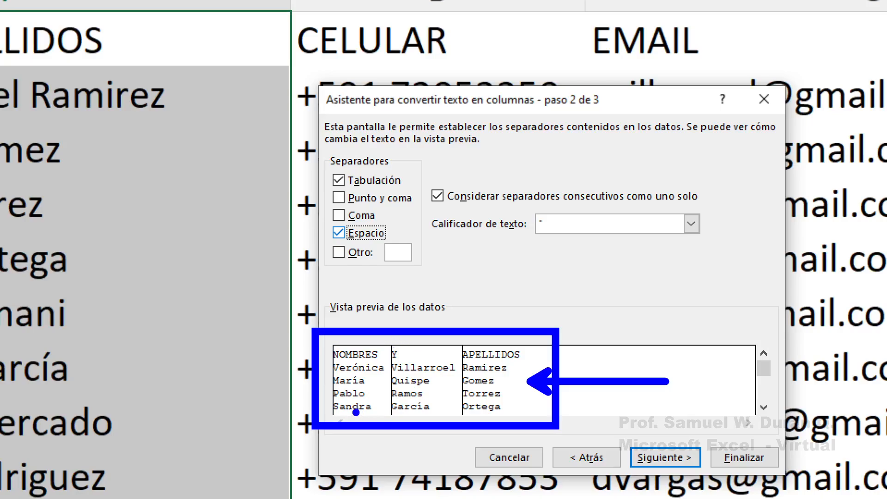
pyautogui.moveTo(352, 414); pyautogui.dragTo(354, 496)
pyautogui.moveTo(423, 416); pyautogui.dragTo(421, 475)
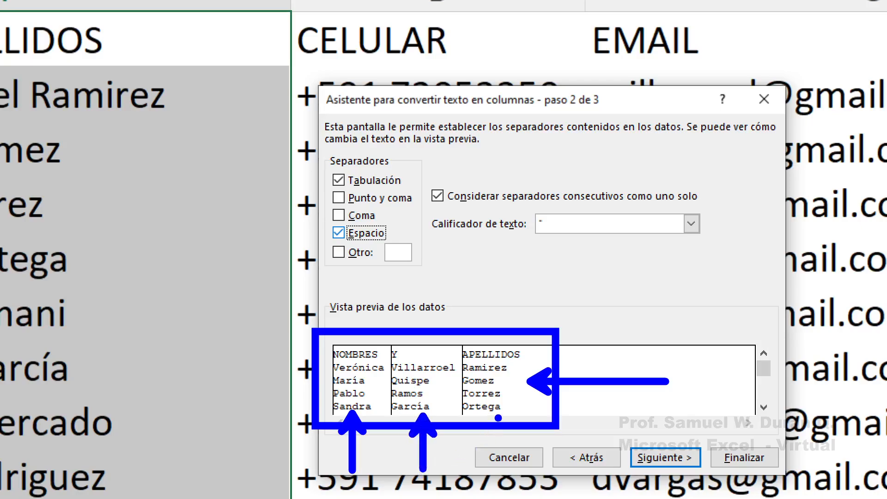
pyautogui.moveTo(499, 417); pyautogui.dragTo(508, 481)
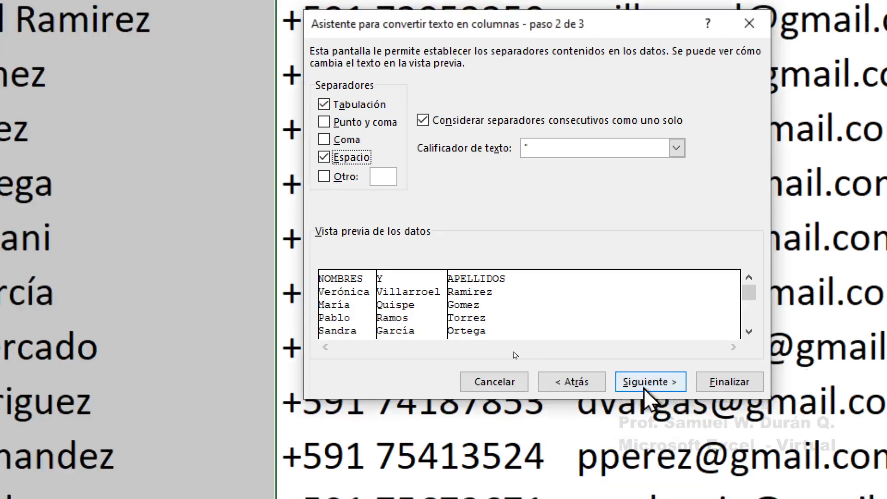
pyautogui.click(645, 382)
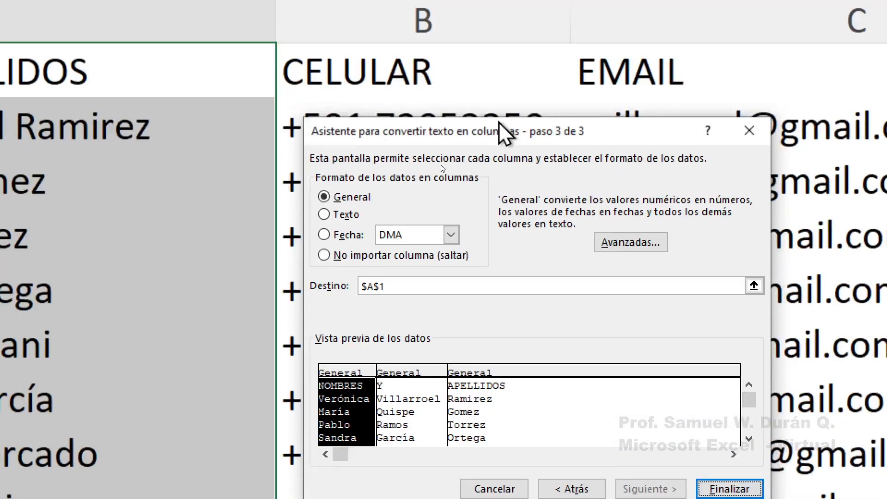
pyautogui.moveTo(500, 121); pyautogui.dragTo(477, 81)
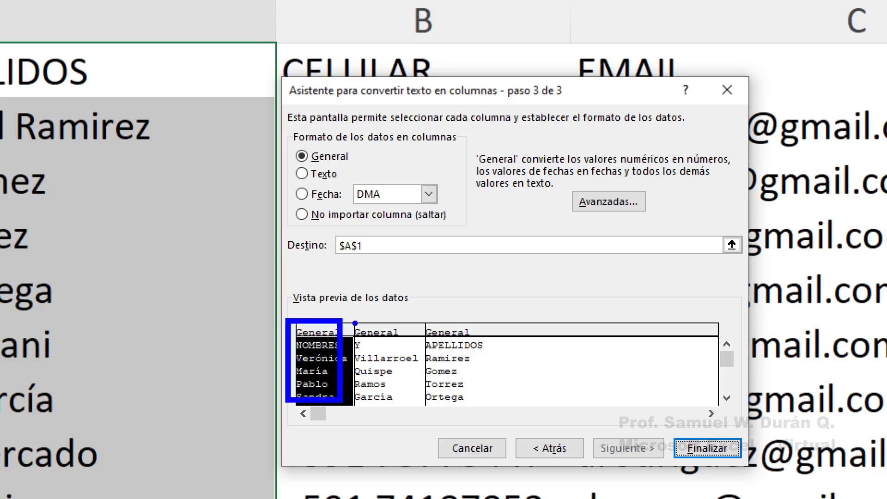
pyautogui.moveTo(355, 324); pyautogui.dragTo(420, 401)
pyautogui.moveTo(428, 320); pyautogui.dragTo(493, 404)
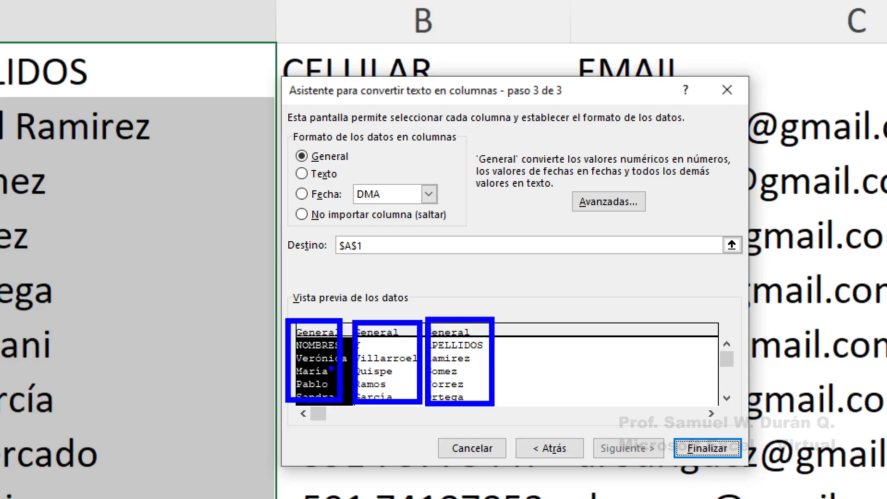
pyautogui.moveTo(313, 381); pyautogui.dragTo(317, 450)
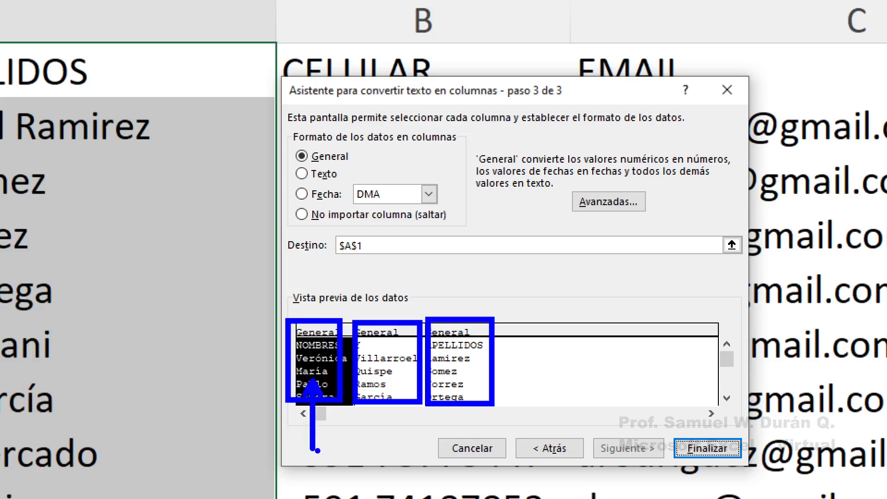
pyautogui.moveTo(390, 383); pyautogui.dragTo(386, 444)
pyautogui.moveTo(472, 399); pyautogui.dragTo(469, 462)
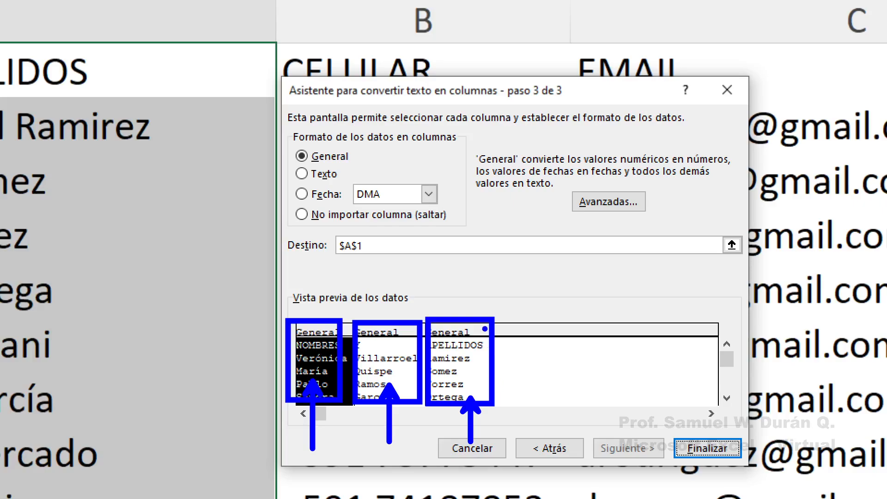
pyautogui.press('Escape')
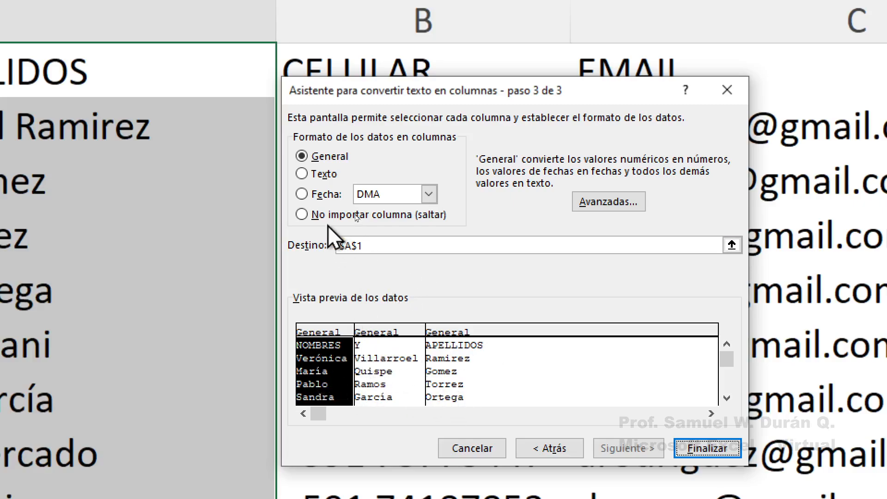
pyautogui.click(316, 196)
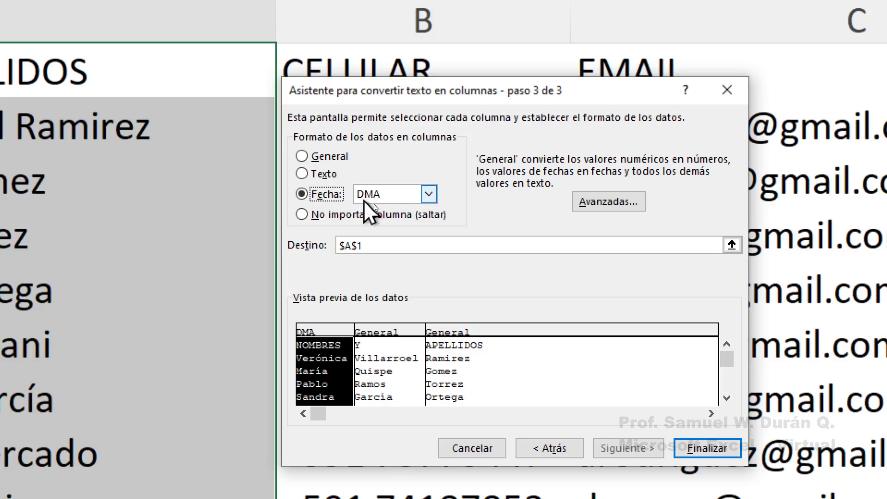
pyautogui.click(429, 194)
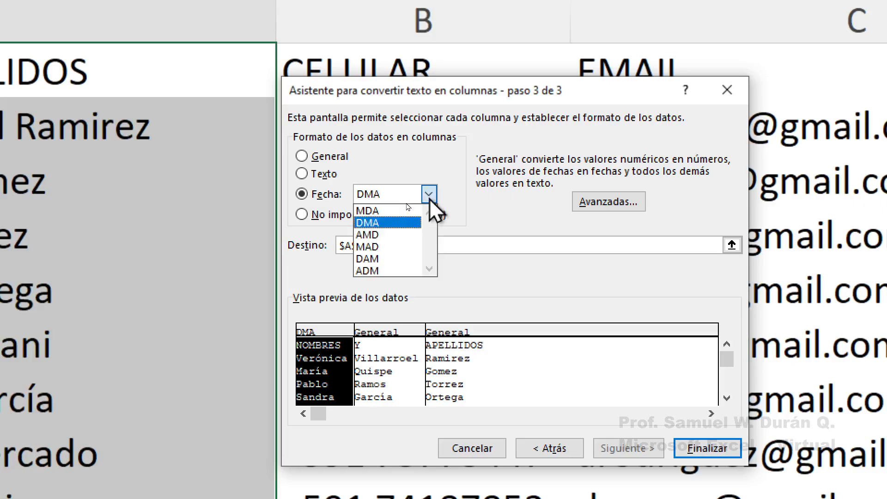
pyautogui.click(372, 211)
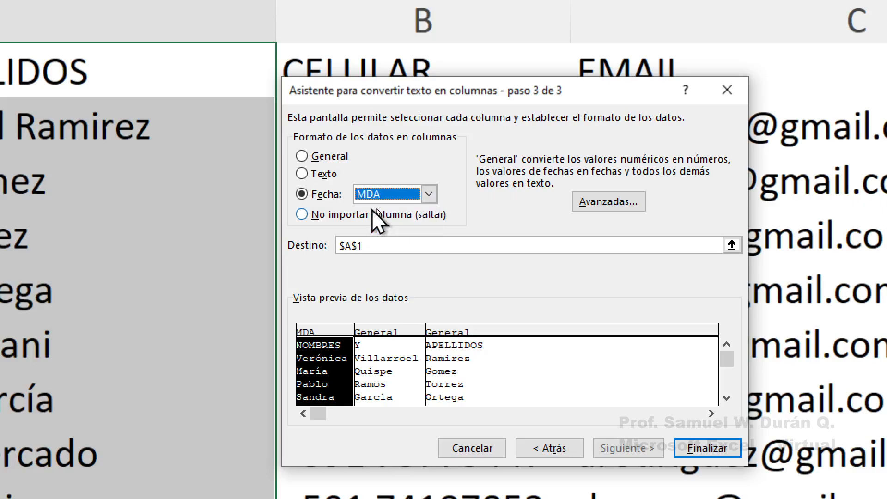
pyautogui.click(429, 195)
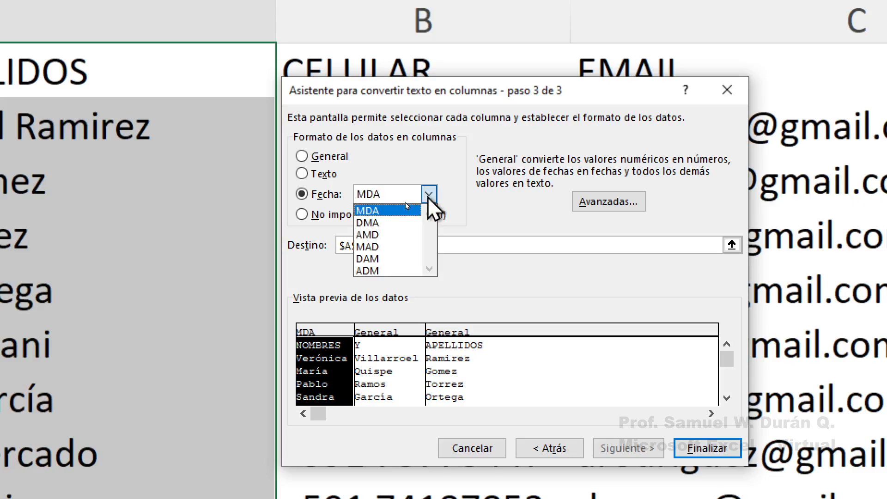
pyautogui.click(368, 235)
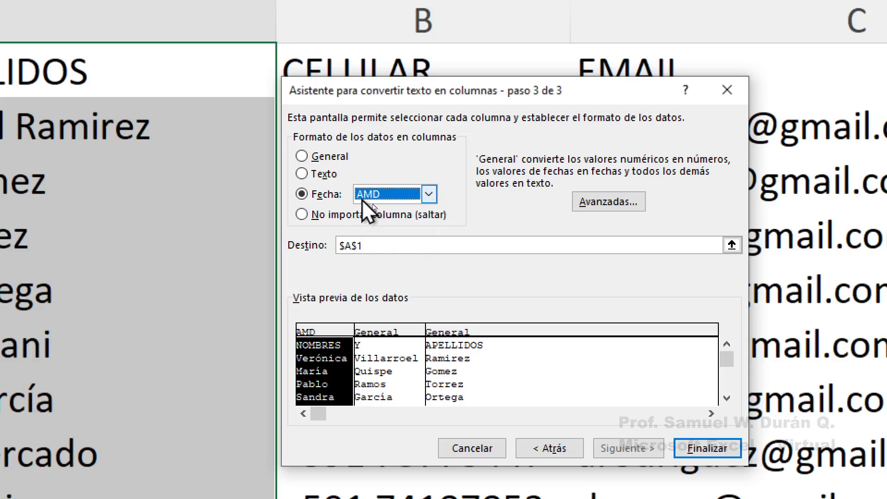
pyautogui.click(429, 196)
pyautogui.click(394, 216)
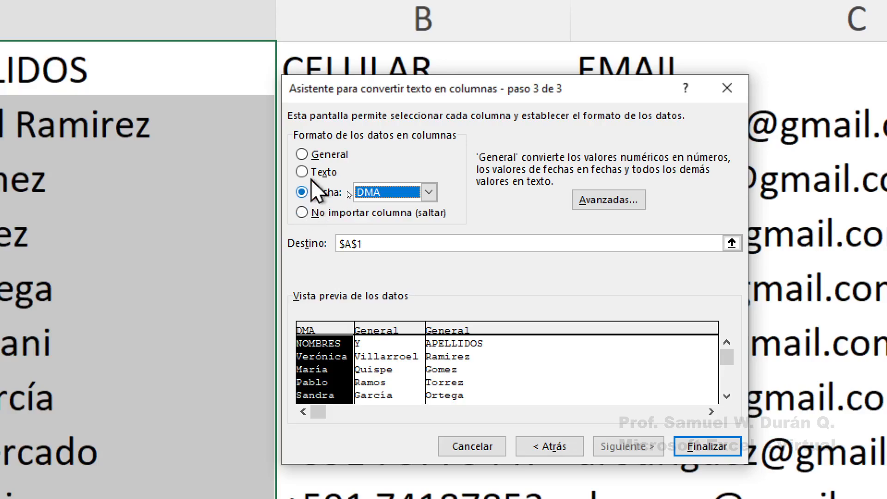
pyautogui.click(326, 161)
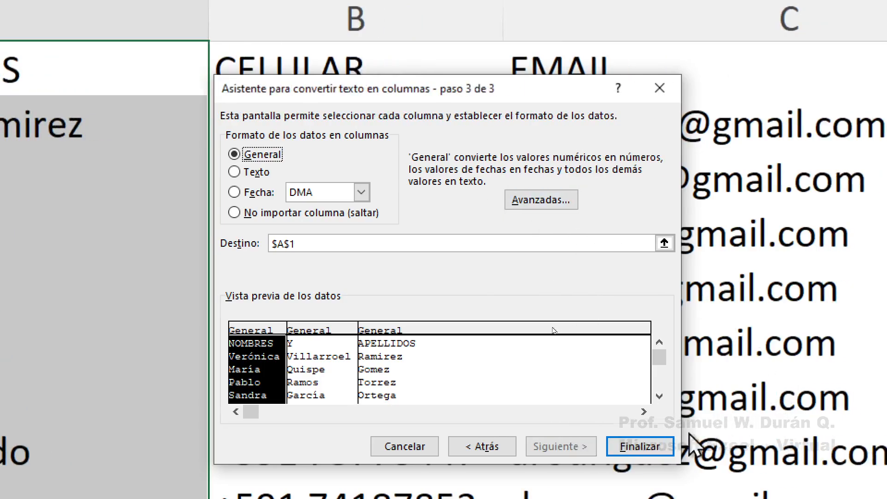
pyautogui.click(639, 430)
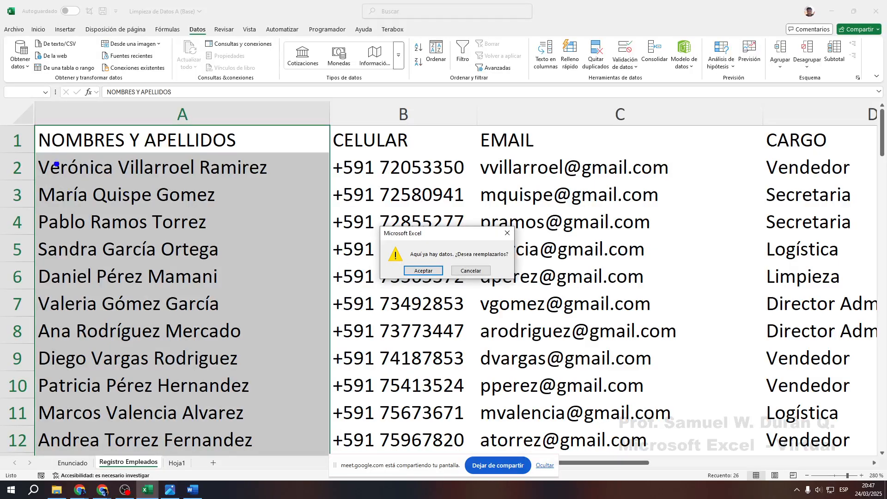
pyautogui.moveTo(32, 121)
pyautogui.mouseDown()
pyautogui.moveTo(307, 409)
pyautogui.moveTo(334, 454)
pyautogui.mouseUp()
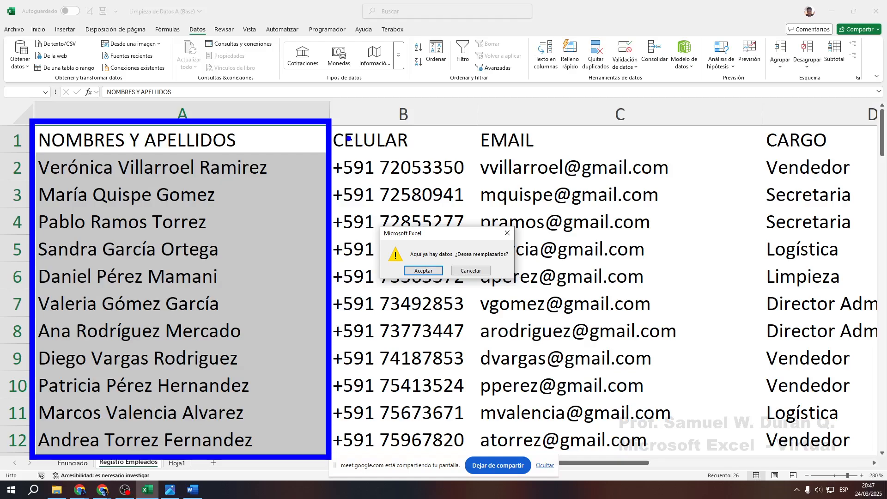
pyautogui.moveTo(334, 123)
pyautogui.mouseDown()
pyautogui.moveTo(422, 283)
pyautogui.moveTo(455, 453)
pyautogui.moveTo(472, 455)
pyautogui.mouseUp()
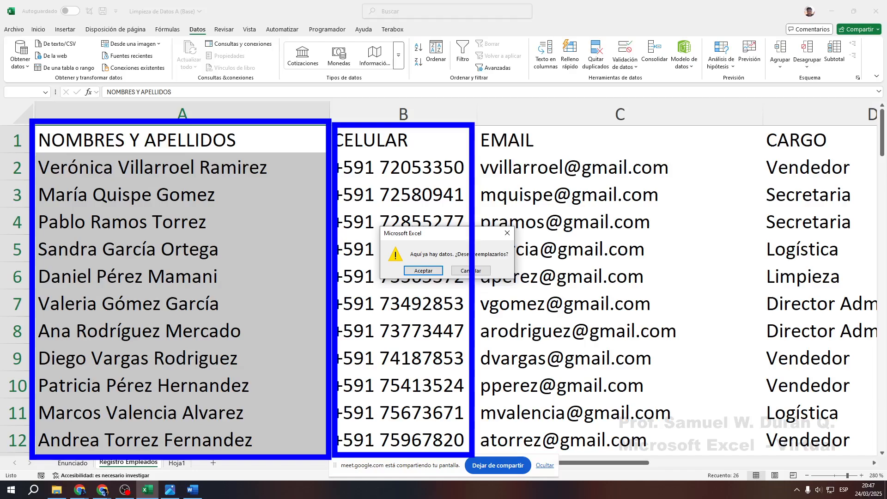
pyautogui.moveTo(421, 148); pyautogui.dragTo(521, 18)
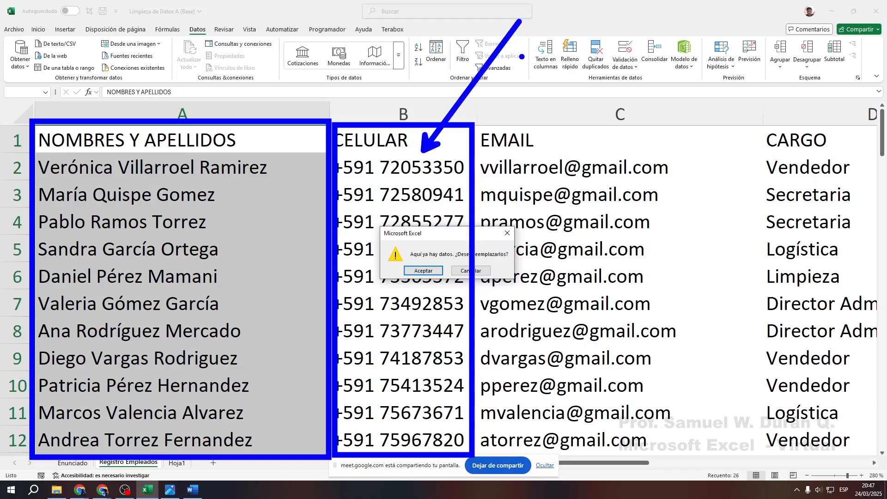
pyautogui.moveTo(252, 148); pyautogui.dragTo(304, 82)
pyautogui.moveTo(283, 31); pyautogui.dragTo(282, 72)
pyautogui.moveTo(284, 32); pyautogui.dragTo(306, 31)
pyautogui.moveTo(325, 32); pyautogui.dragTo(325, 32)
pyautogui.moveTo(347, 70); pyautogui.dragTo(377, 70)
pyautogui.moveTo(386, 31); pyautogui.dragTo(387, 69)
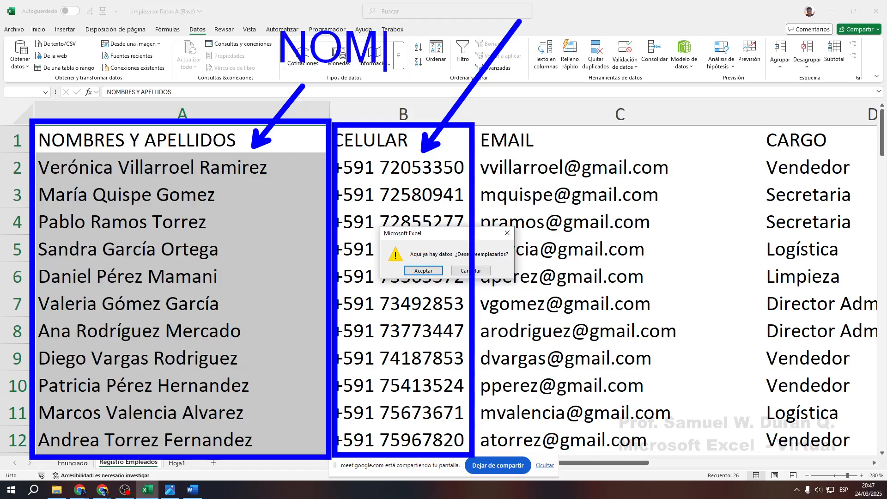
pyautogui.press('Escape')
pyautogui.write('t')
pyautogui.write('APPAT')
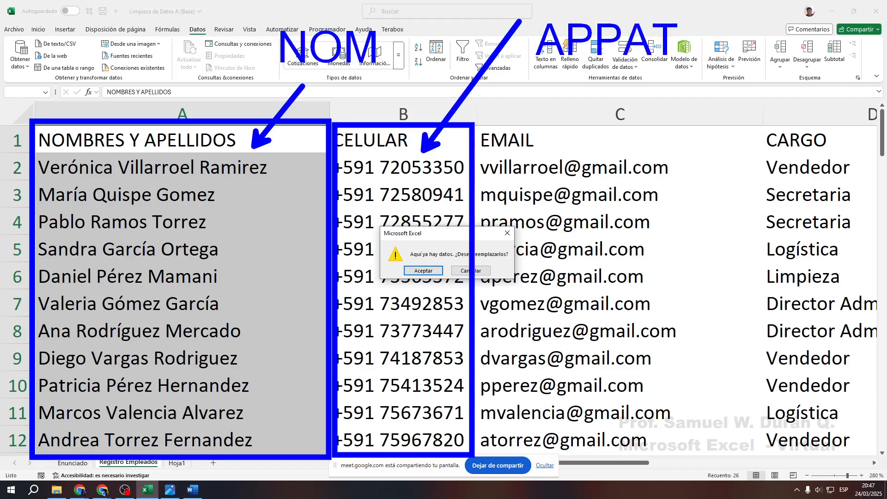
pyautogui.moveTo(478, 122)
pyautogui.mouseDown()
pyautogui.moveTo(652, 304)
pyautogui.moveTo(685, 458)
pyautogui.mouseUp()
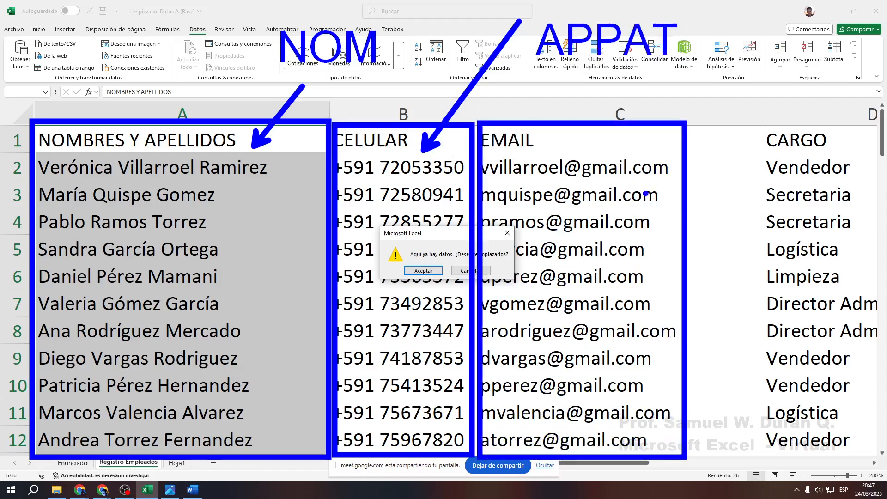
pyautogui.moveTo(627, 153); pyautogui.dragTo(695, 115)
pyautogui.write('t')
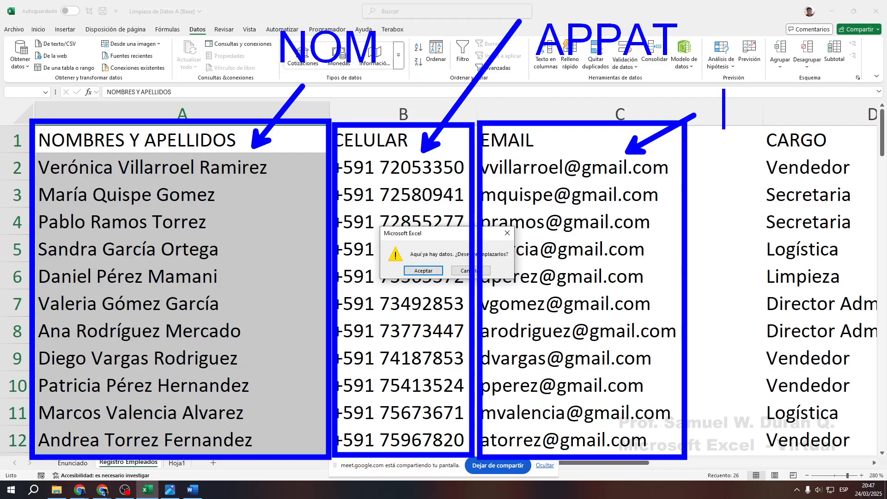
pyautogui.write('MAT')
pyautogui.press('Escape')
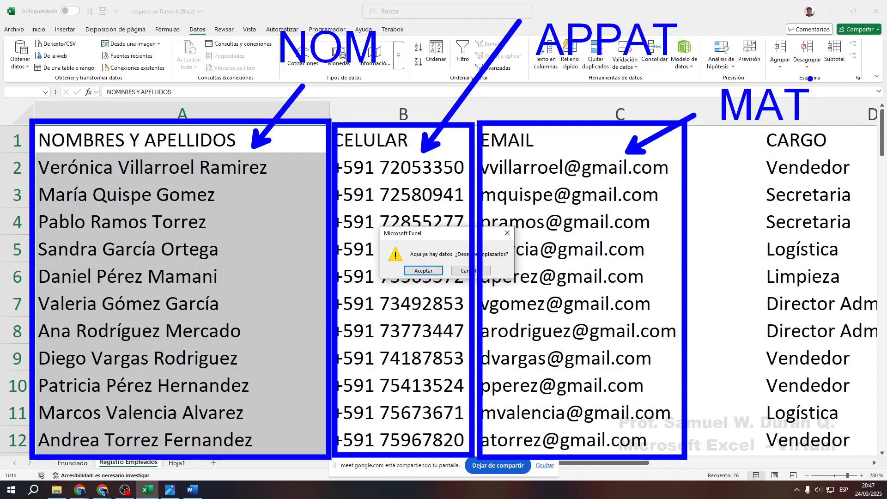
pyautogui.moveTo(379, 213)
pyautogui.mouseDown()
pyautogui.moveTo(430, 246)
pyautogui.moveTo(532, 287)
pyautogui.mouseUp()
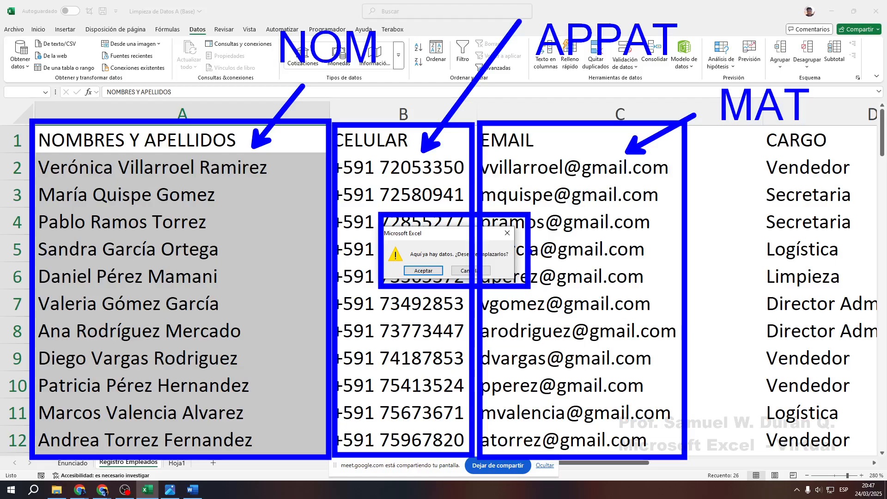
pyautogui.press('Escape')
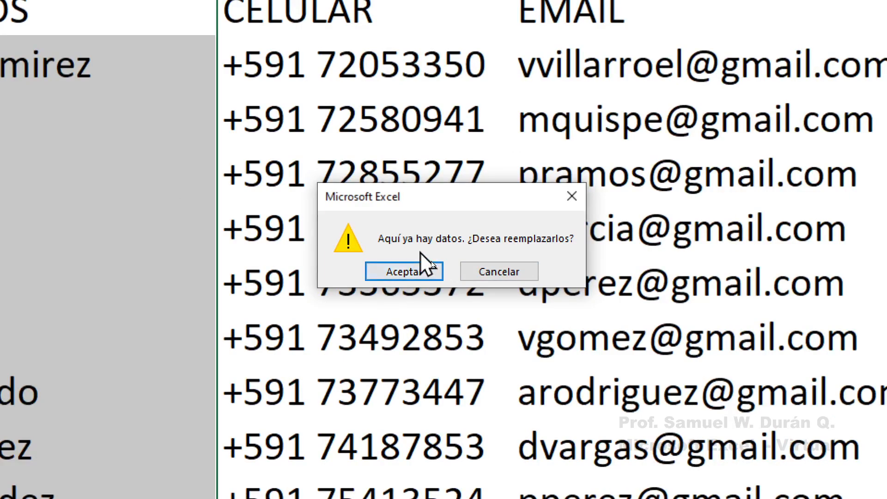
pyautogui.moveTo(272, 160); pyautogui.dragTo(399, 86)
pyautogui.moveTo(305, 83); pyautogui.dragTo(354, 152)
pyautogui.moveTo(292, 422); pyautogui.dragTo(388, 398)
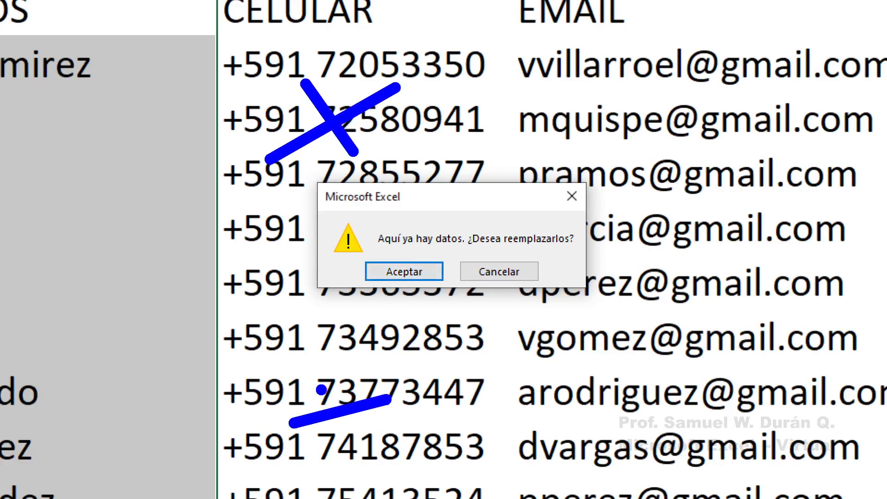
pyautogui.moveTo(308, 386); pyautogui.dragTo(406, 455)
pyautogui.moveTo(638, 128); pyautogui.dragTo(759, 62)
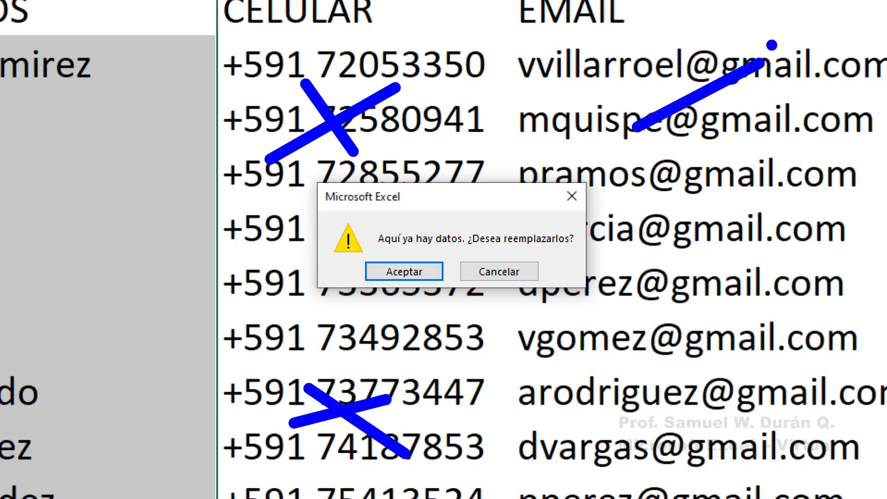
pyautogui.moveTo(685, 51); pyautogui.dragTo(759, 189)
pyautogui.moveTo(649, 346); pyautogui.dragTo(779, 290)
pyautogui.moveTo(698, 286); pyautogui.dragTo(758, 369)
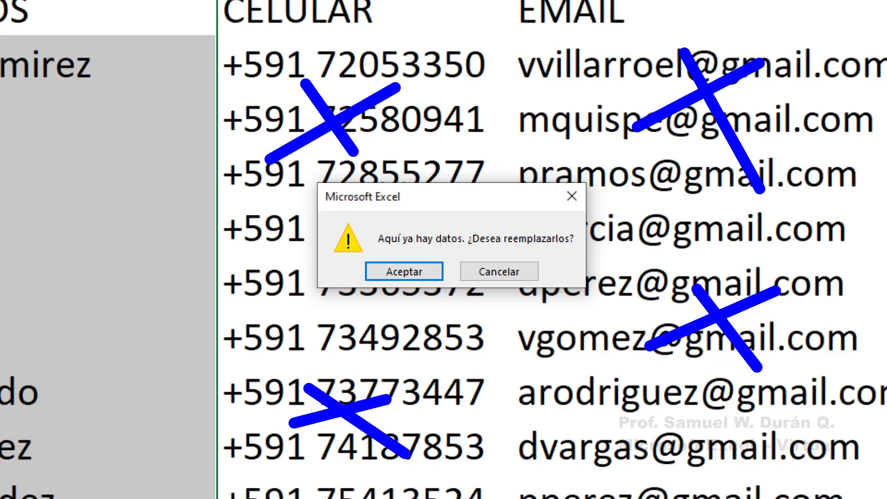
pyautogui.press('Escape')
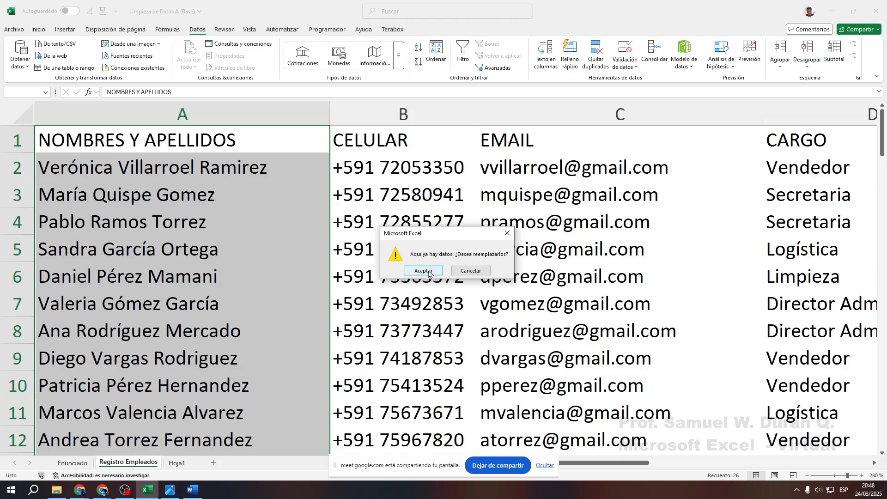
# Accept the overwrite so names split into given name (A), paternal (B), maternal surname (C)
pyautogui.click(424, 271)
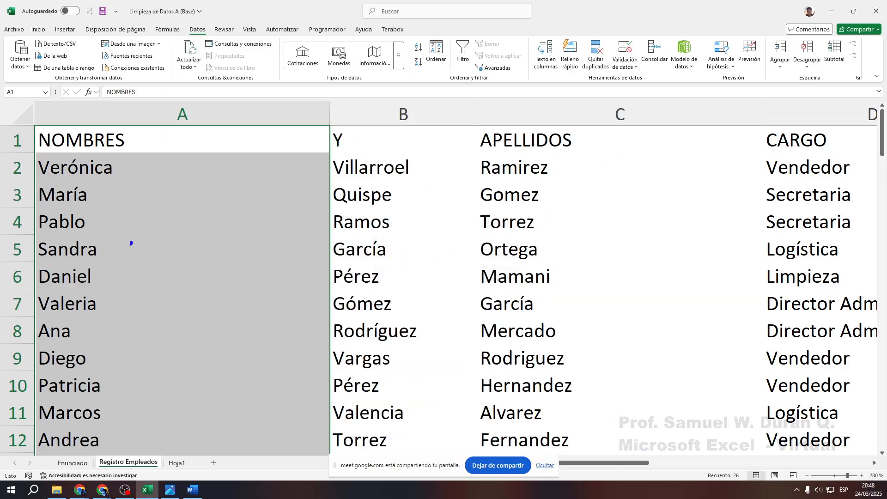
pyautogui.moveTo(30, 123)
pyautogui.mouseDown()
pyautogui.moveTo(159, 341)
pyautogui.moveTo(271, 422)
pyautogui.moveTo(275, 451)
pyautogui.mouseUp()
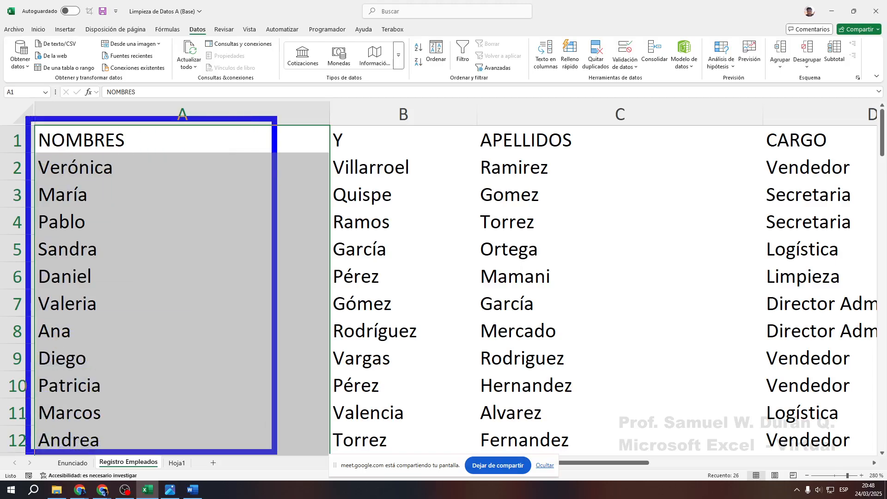
pyautogui.moveTo(329, 97)
pyautogui.mouseDown()
pyautogui.moveTo(395, 163)
pyautogui.moveTo(468, 452)
pyautogui.mouseUp()
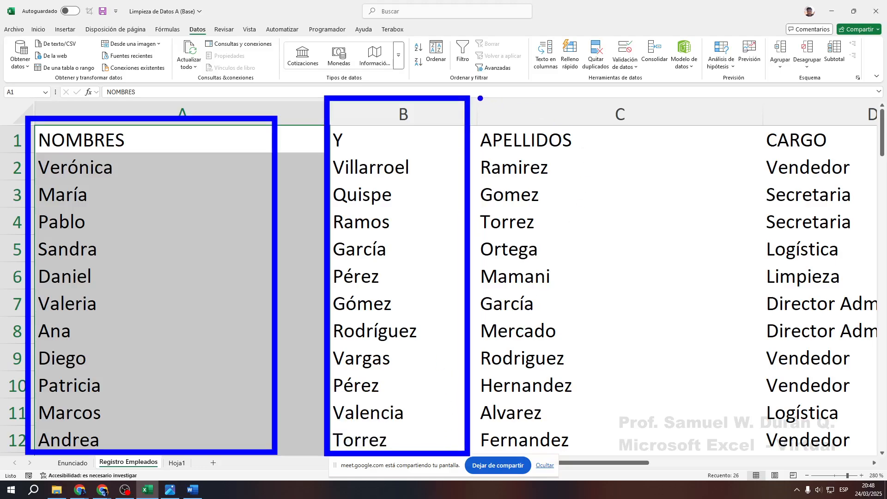
pyautogui.moveTo(475, 103)
pyautogui.mouseDown()
pyautogui.moveTo(598, 238)
pyautogui.moveTo(665, 467)
pyautogui.moveTo(692, 456)
pyautogui.mouseUp()
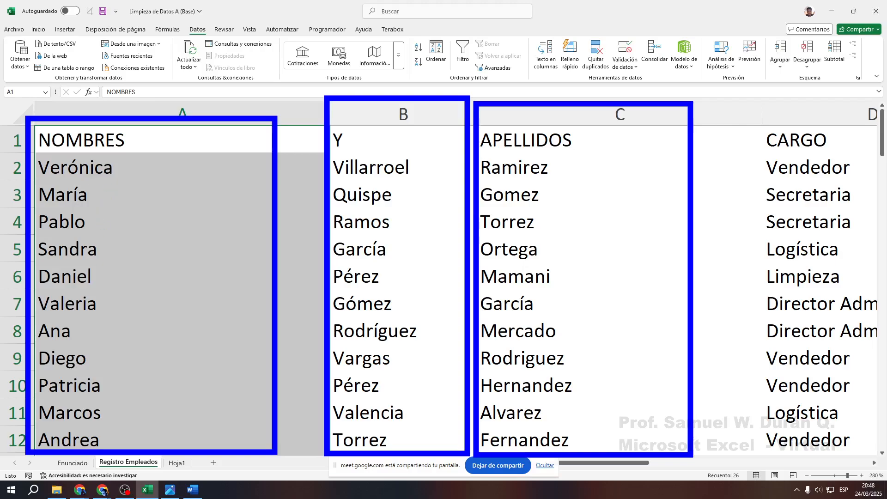
pyautogui.moveTo(153, 307); pyautogui.dragTo(199, 246)
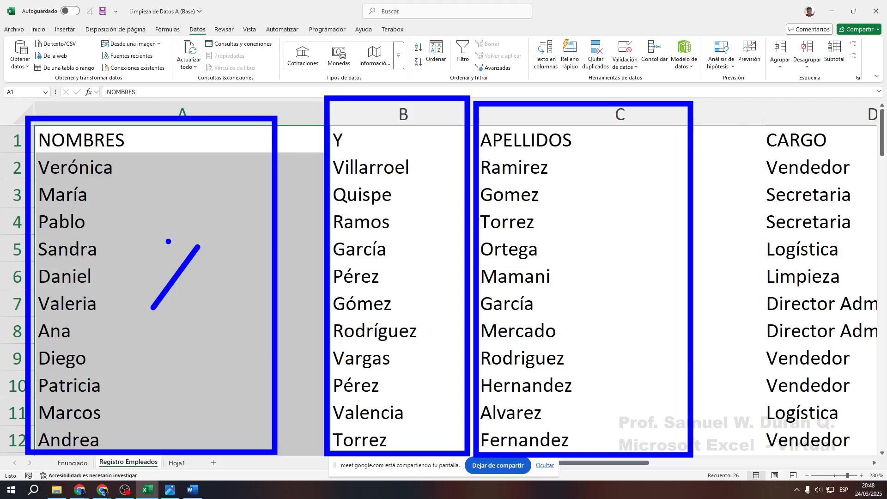
pyautogui.press('Escape')
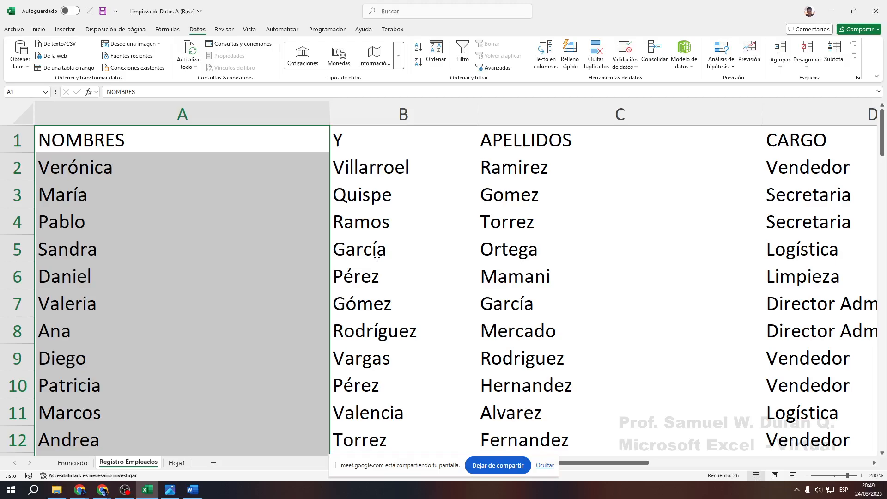
pyautogui.hotkey('ctrl', '2')
pyautogui.moveTo(327, 128)
pyautogui.mouseDown()
pyautogui.moveTo(476, 412)
pyautogui.moveTo(478, 459)
pyautogui.mouseUp()
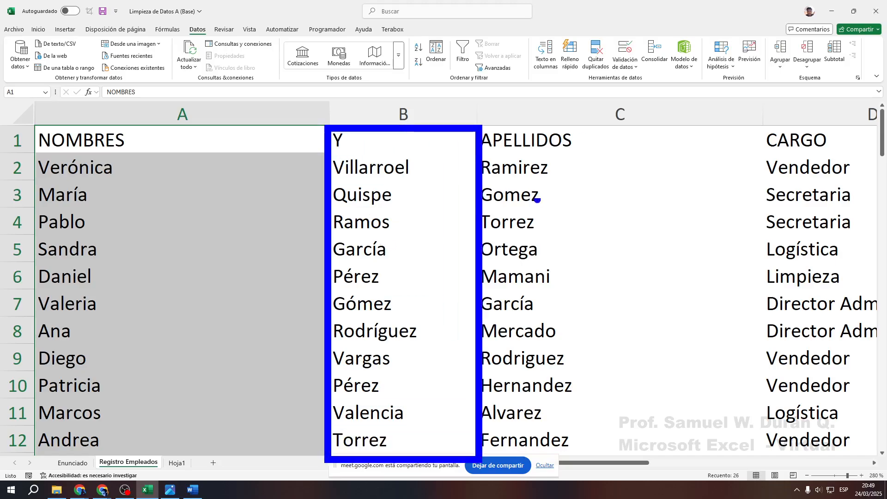
pyautogui.moveTo(485, 130)
pyautogui.mouseDown()
pyautogui.moveTo(654, 460)
pyautogui.moveTo(671, 458)
pyautogui.mouseUp()
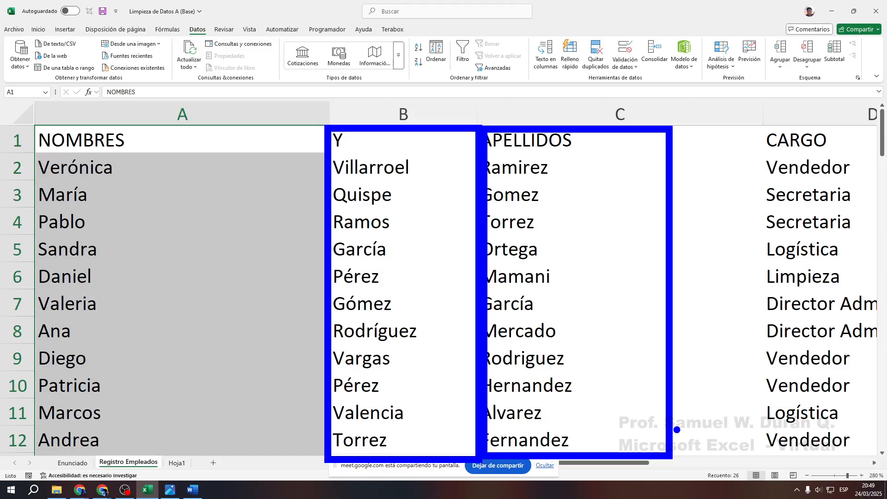
pyautogui.press('Escape')
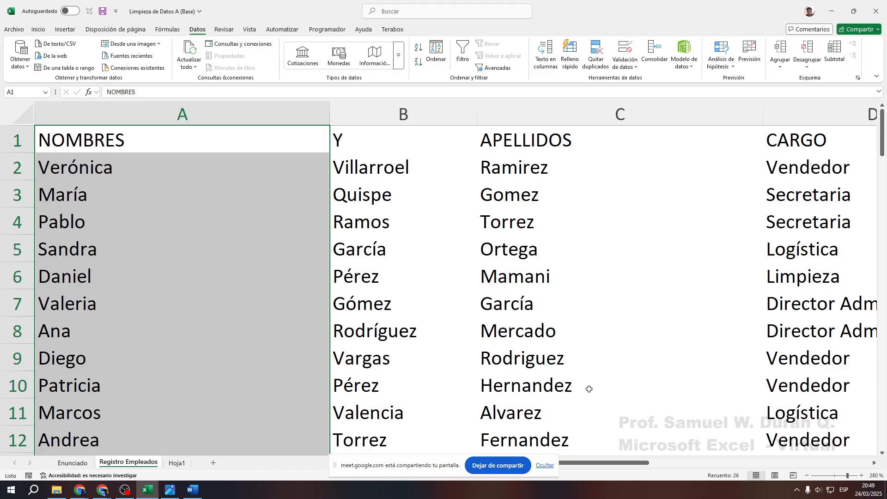
# Undo Text to Columns so column A shows full names and CELULAR/EMAIL data reappear
pyautogui.hotkey('ctrl', 'z')
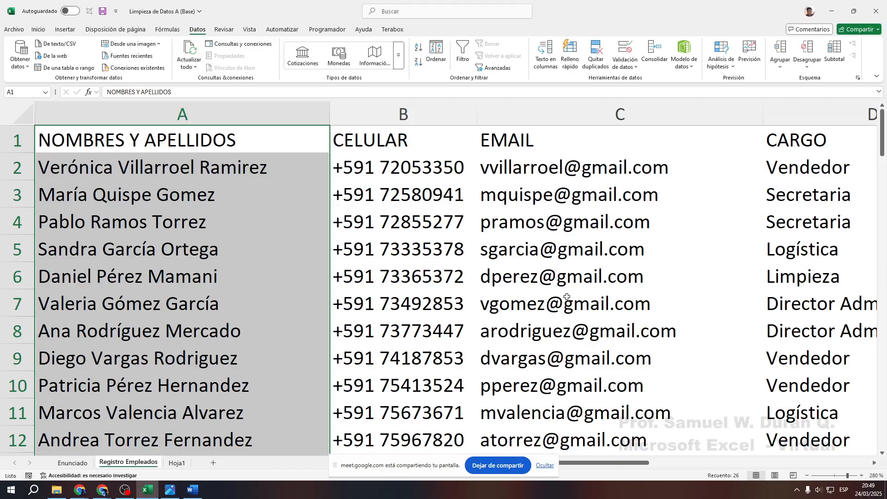
pyautogui.click(397, 226)
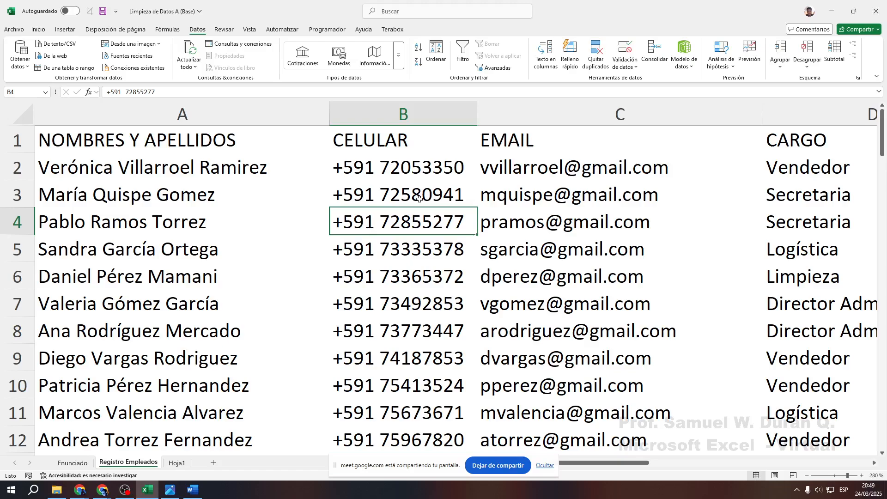
# Insert two blank columns, B and C, between NOMBRES Y APELLIDOS and CELULAR
pyautogui.click(416, 118)
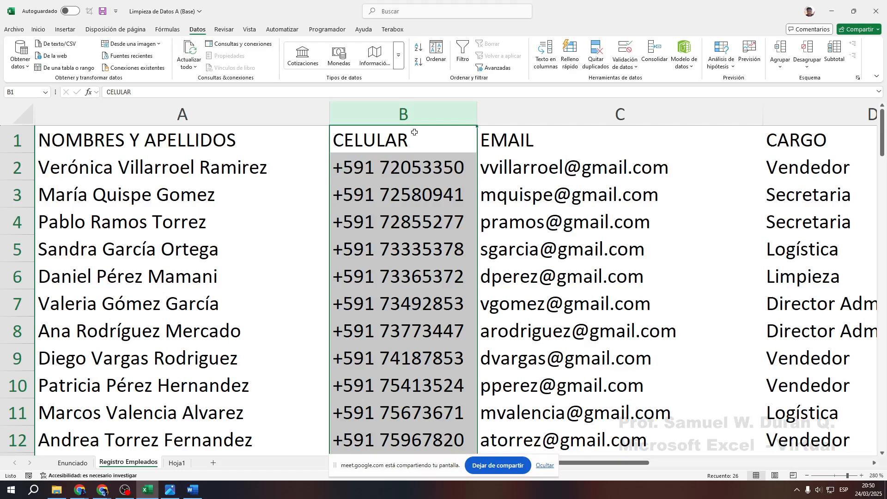
pyautogui.rightClick(401, 111)
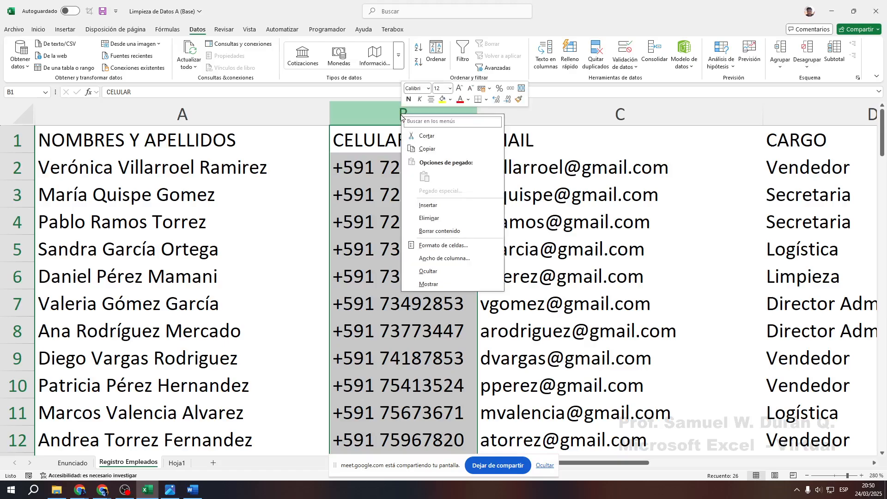
pyautogui.moveTo(318, 97); pyautogui.dragTo(492, 129)
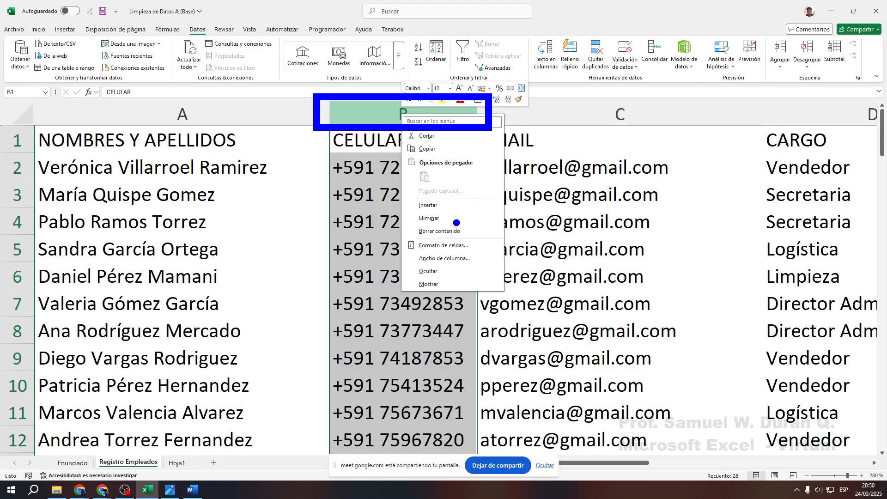
pyautogui.moveTo(446, 203); pyautogui.dragTo(534, 201)
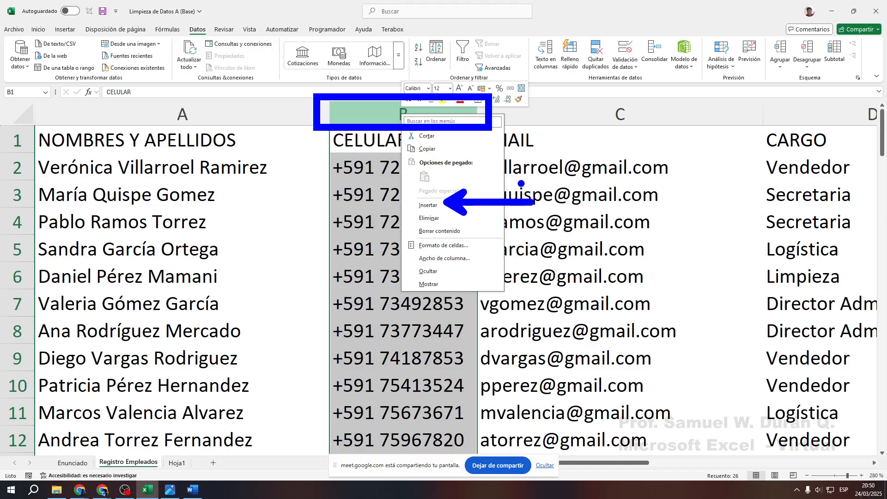
pyautogui.press('Escape')
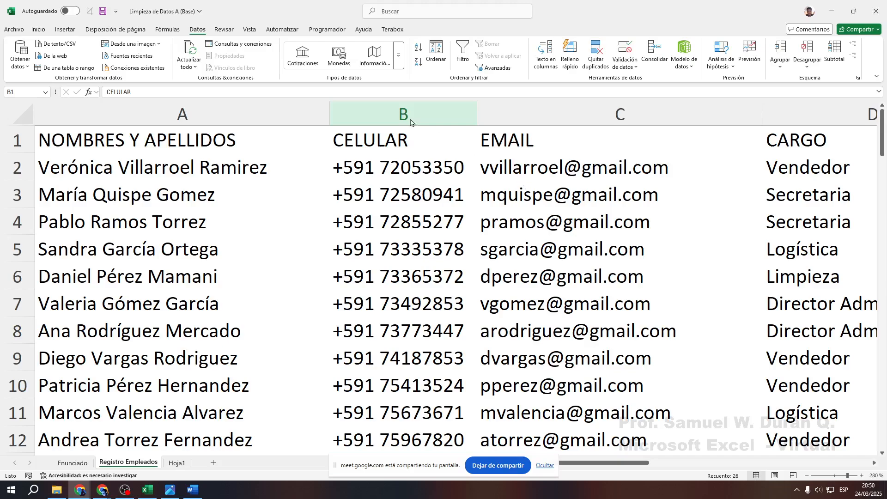
pyautogui.click(391, 117)
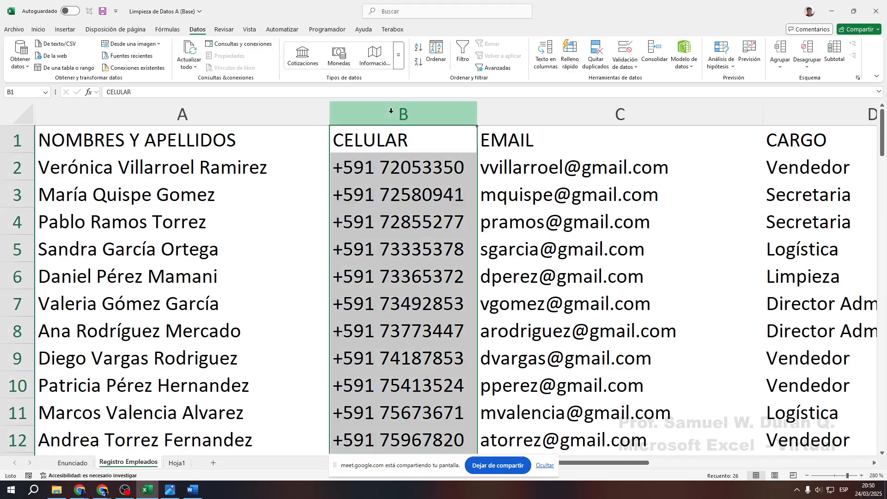
pyautogui.rightClick(392, 116)
pyautogui.click(425, 207)
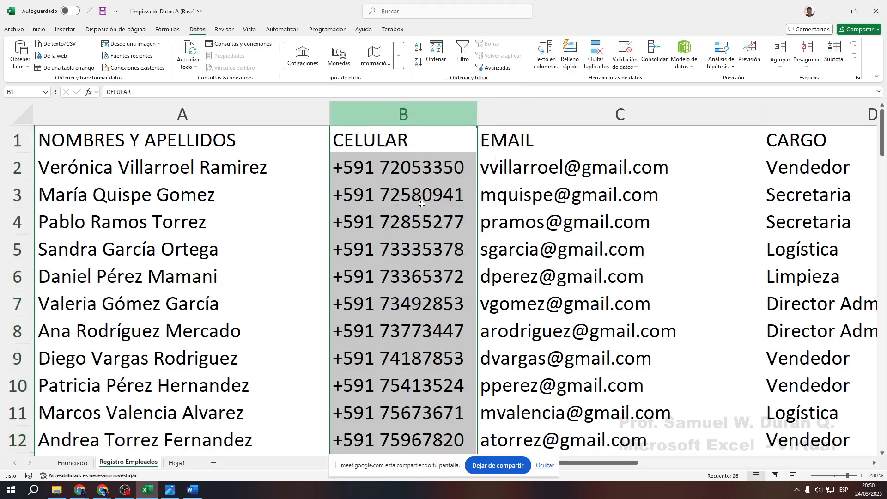
pyautogui.rightClick(432, 118)
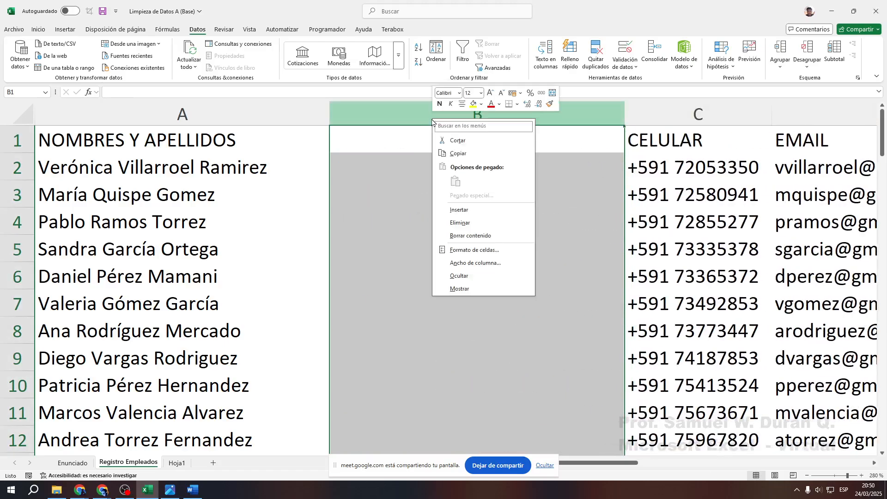
pyautogui.click(468, 211)
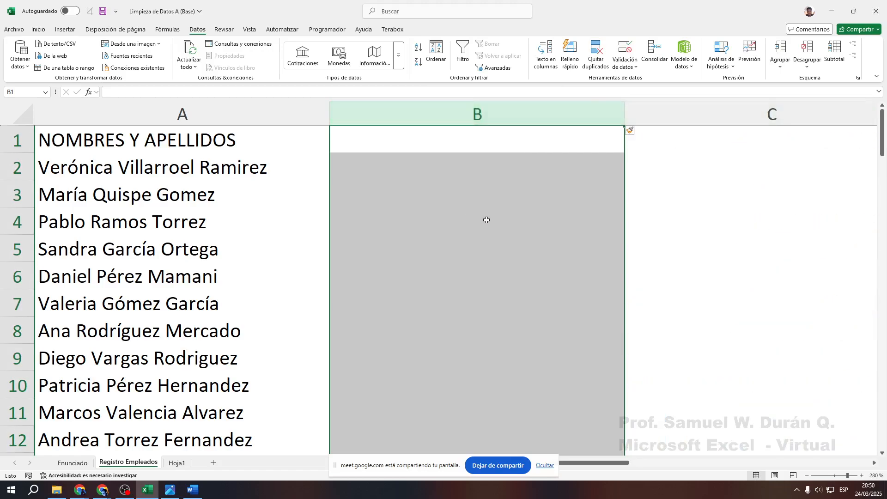
pyautogui.scroll(-5, 486, 220)
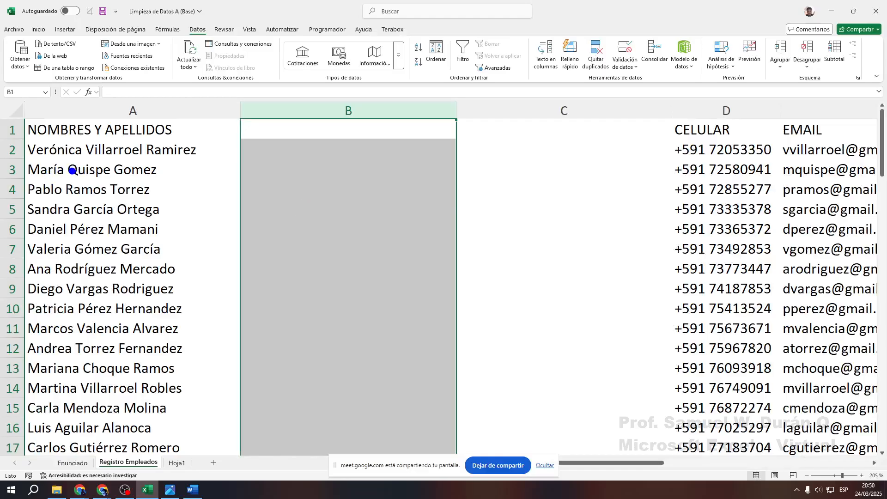
pyautogui.moveTo(65, 119)
pyautogui.mouseDown()
pyautogui.moveTo(154, 362)
pyautogui.moveTo(155, 451)
pyautogui.moveTo(172, 451)
pyautogui.mouseUp()
pyautogui.moveTo(120, 174); pyautogui.dragTo(153, 24)
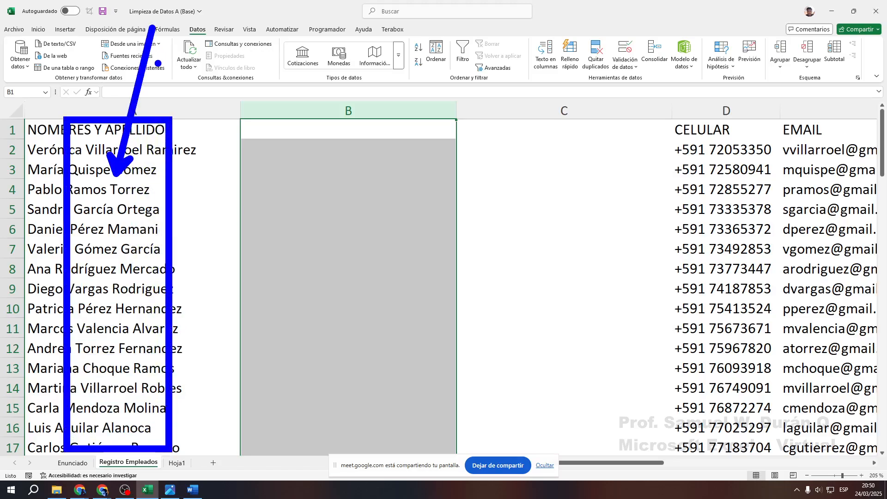
pyautogui.moveTo(156, 65)
pyautogui.mouseDown()
pyautogui.moveTo(179, 36)
pyautogui.moveTo(222, 16)
pyautogui.mouseUp()
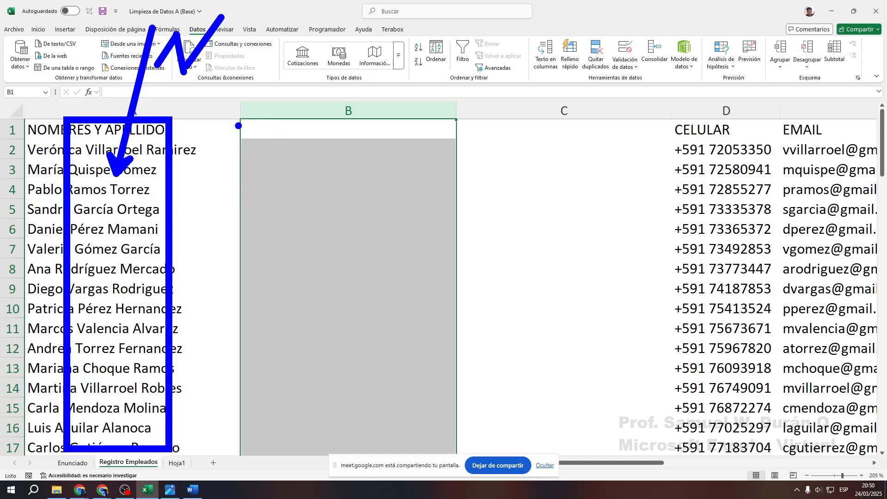
pyautogui.moveTo(238, 124)
pyautogui.mouseDown()
pyautogui.moveTo(398, 418)
pyautogui.moveTo(447, 452)
pyautogui.mouseUp()
pyautogui.moveTo(319, 211)
pyautogui.mouseDown()
pyautogui.moveTo(375, 81)
pyautogui.moveTo(442, 52)
pyautogui.moveTo(458, 136)
pyautogui.mouseUp()
pyautogui.moveTo(408, 93); pyautogui.dragTo(448, 85)
pyautogui.moveTo(481, 54)
pyautogui.mouseDown()
pyautogui.moveTo(475, 119)
pyautogui.moveTo(512, 61)
pyautogui.moveTo(514, 74)
pyautogui.moveTo(492, 79)
pyautogui.mouseUp()
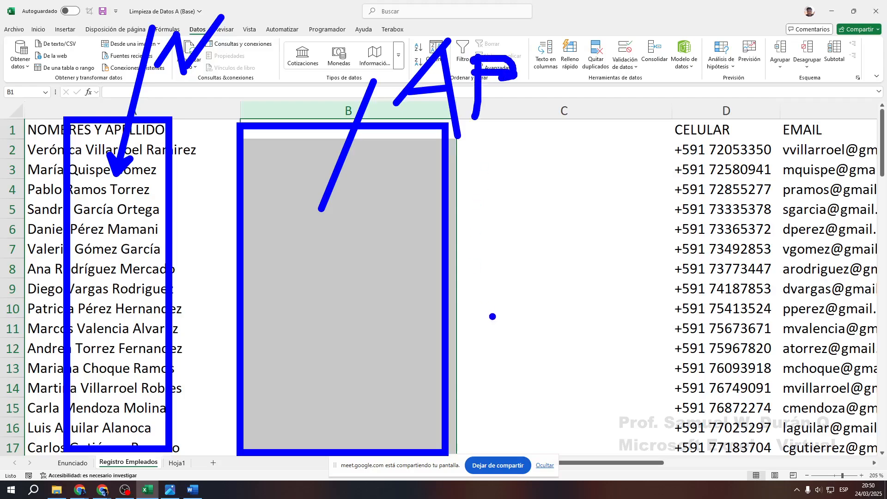
pyautogui.moveTo(474, 119)
pyautogui.mouseDown()
pyautogui.moveTo(601, 362)
pyautogui.moveTo(658, 440)
pyautogui.mouseUp()
pyautogui.moveTo(585, 176)
pyautogui.mouseDown()
pyautogui.moveTo(667, 74)
pyautogui.moveTo(692, 102)
pyautogui.moveTo(711, 98)
pyautogui.moveTo(709, 72)
pyautogui.moveTo(786, 60)
pyautogui.moveTo(790, 88)
pyautogui.mouseUp()
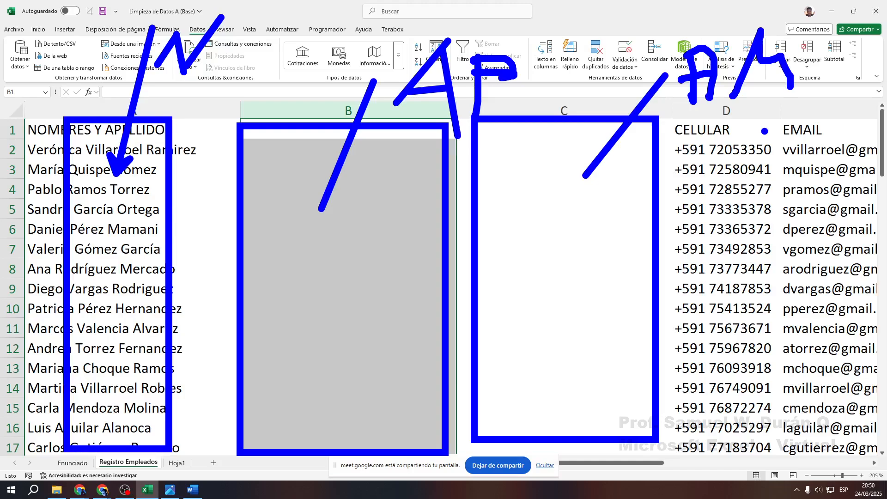
pyautogui.press('Escape')
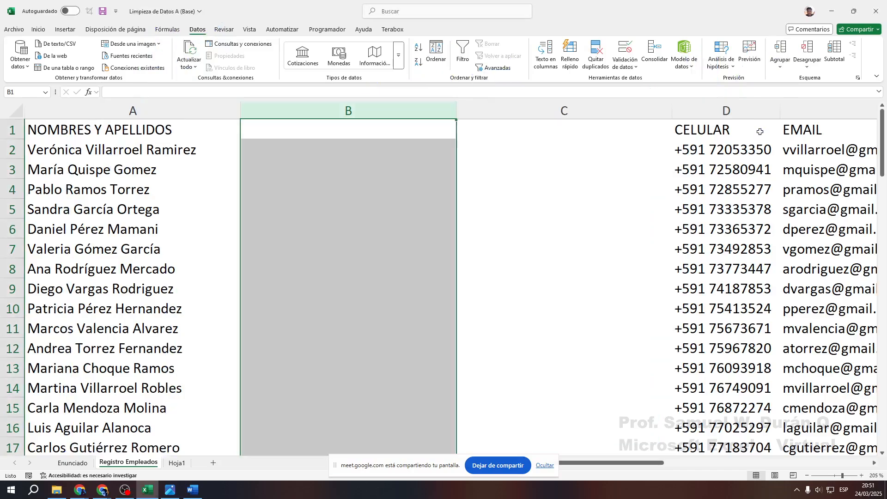
# Split the selected column A names using Texto en columnas, Delimitados, with Espacio as the separator
pyautogui.click(396, 285)
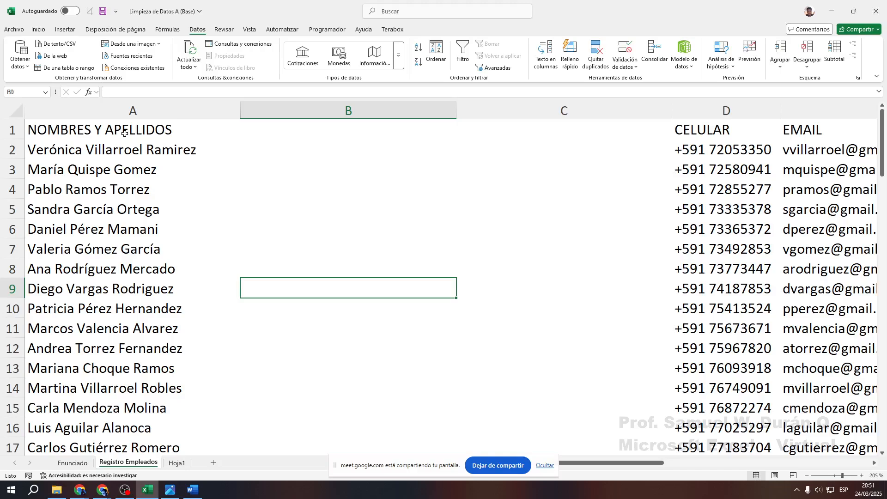
pyautogui.moveTo(124, 133); pyautogui.dragTo(152, 414)
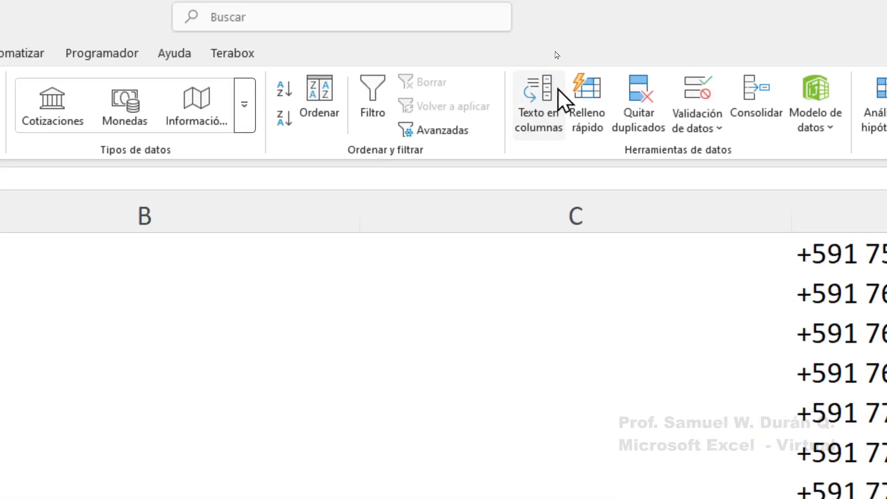
pyautogui.click(535, 107)
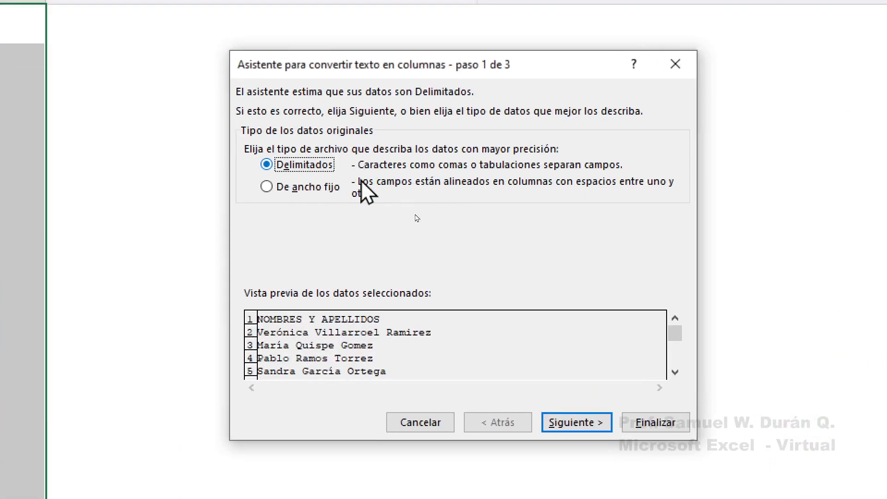
pyautogui.click(585, 423)
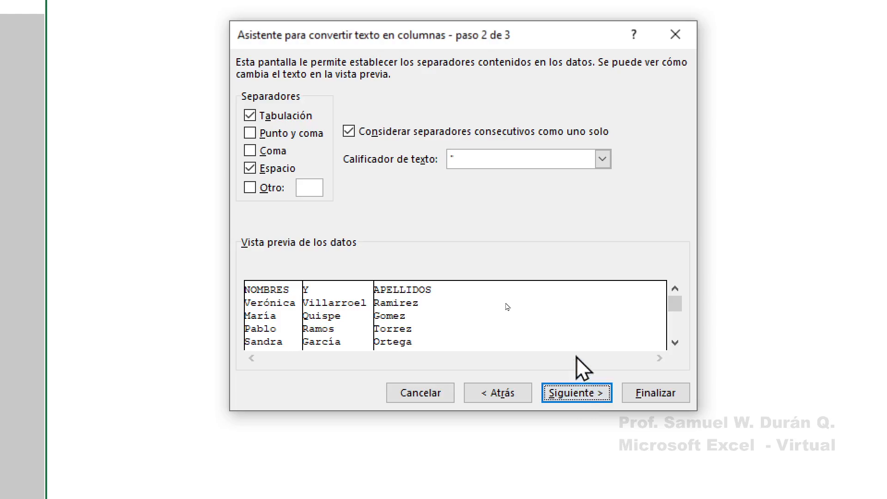
pyautogui.click(263, 171)
pyautogui.click(262, 171)
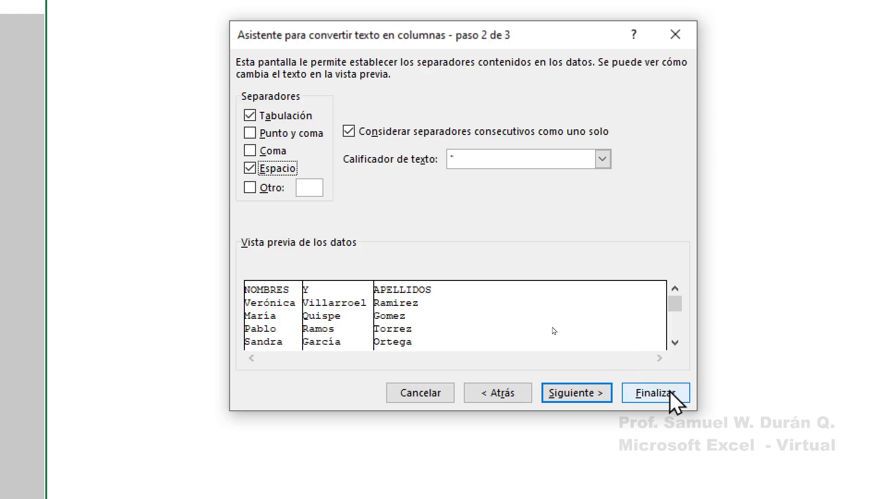
pyautogui.hotkey('ctrl', '2')
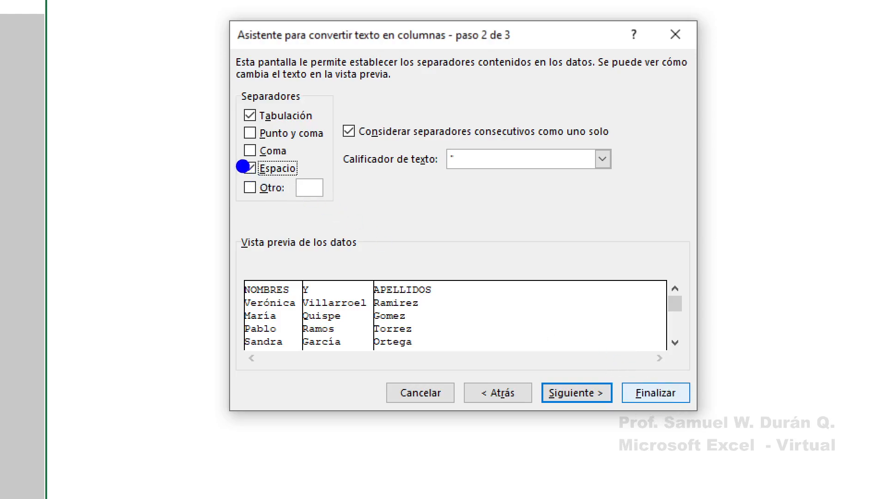
pyautogui.moveTo(233, 153)
pyautogui.mouseDown()
pyautogui.moveTo(323, 184)
pyautogui.moveTo(525, 168)
pyautogui.mouseUp()
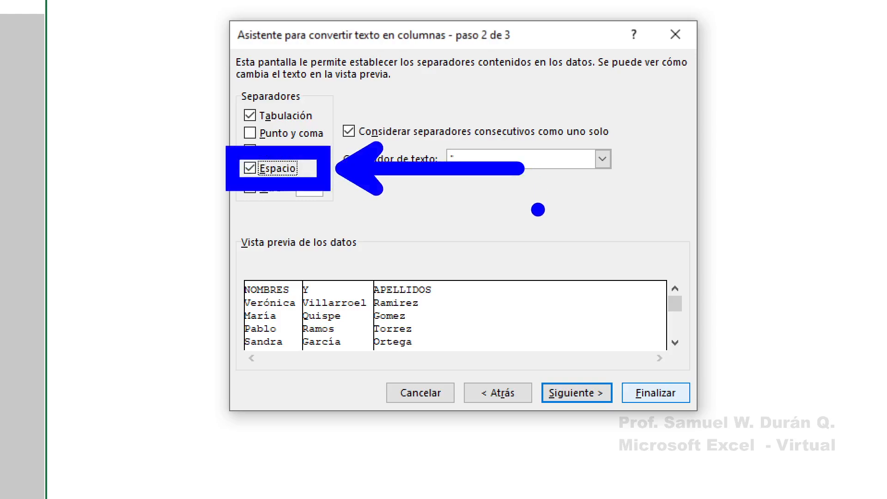
pyautogui.moveTo(610, 368); pyautogui.dragTo(704, 425)
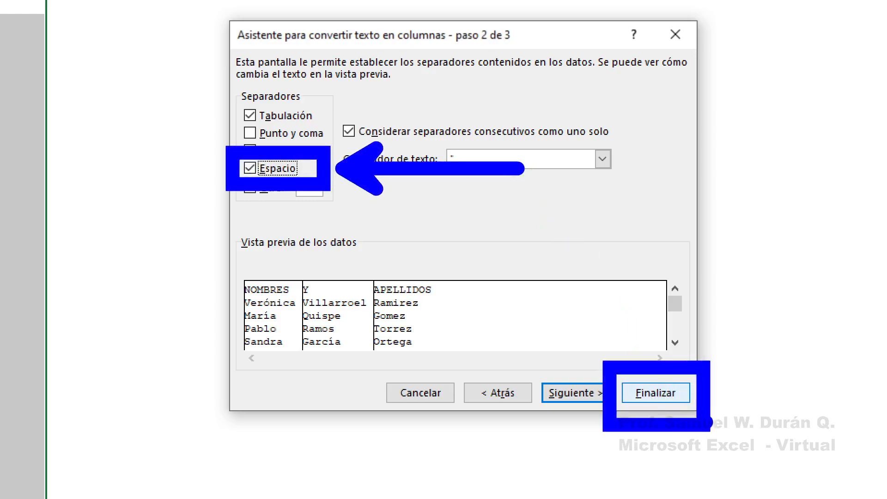
pyautogui.moveTo(716, 395); pyautogui.dragTo(846, 395)
pyautogui.press('Escape')
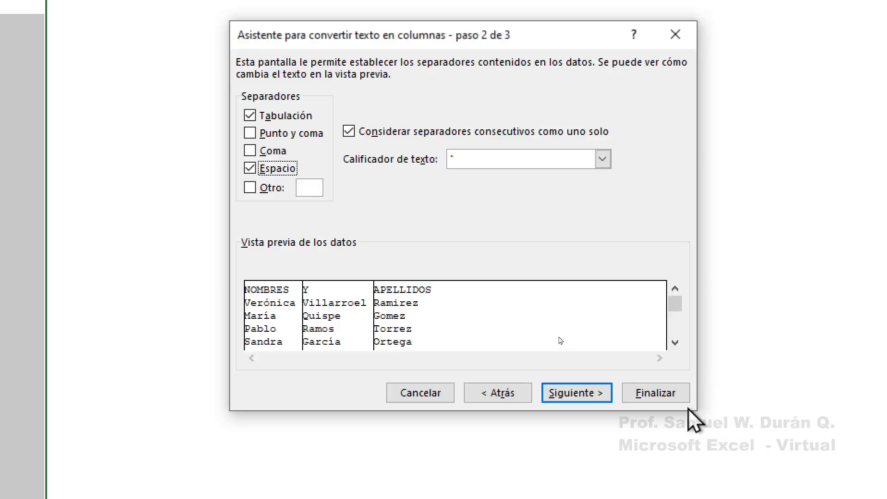
pyautogui.click(656, 393)
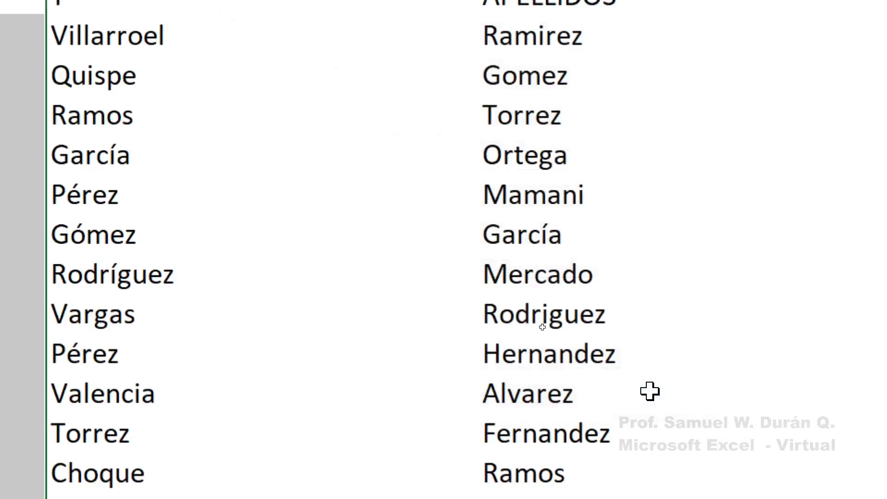
pyautogui.hotkey('ctrl', 'q')
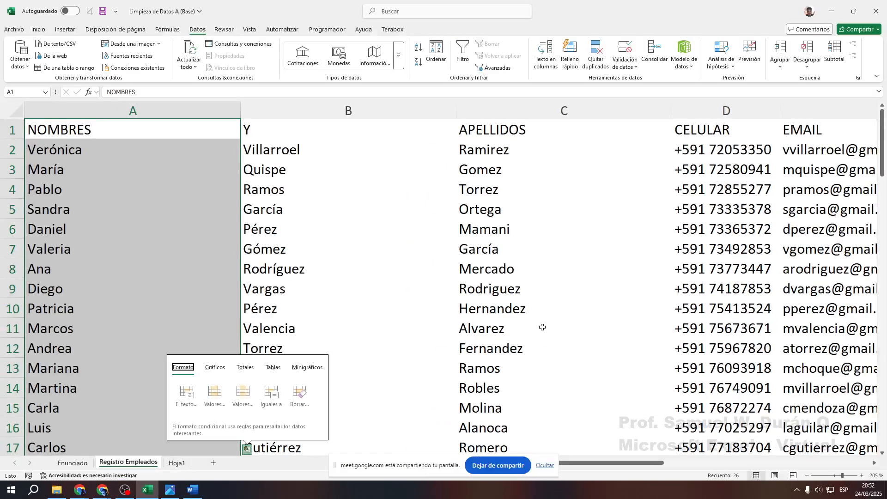
pyautogui.click(491, 238)
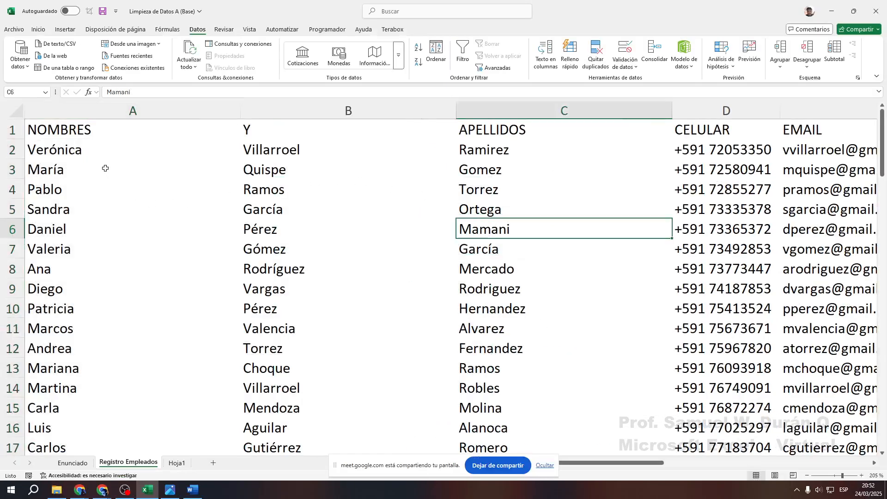
pyautogui.moveTo(105, 169); pyautogui.dragTo(111, 368)
pyautogui.moveTo(319, 170); pyautogui.dragTo(341, 386)
pyautogui.moveTo(536, 151); pyautogui.dragTo(542, 390)
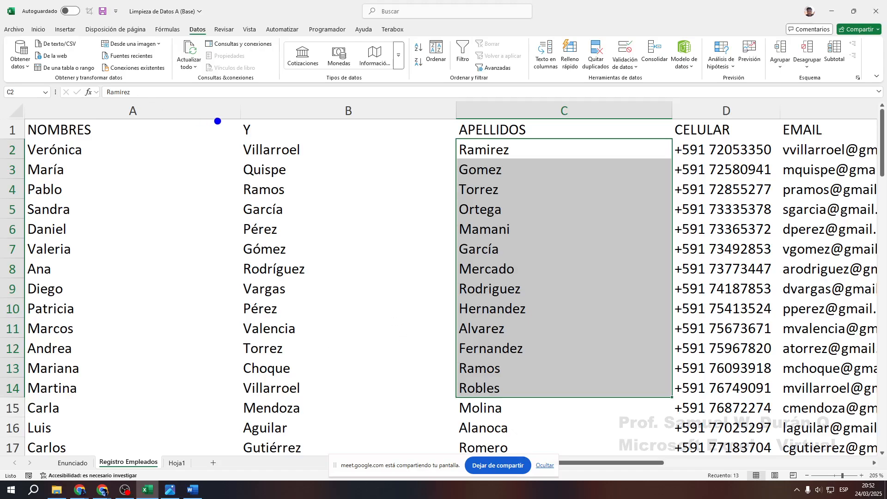
pyautogui.moveTo(230, 93)
pyautogui.mouseDown()
pyautogui.moveTo(642, 452)
pyautogui.moveTo(668, 458)
pyautogui.mouseUp()
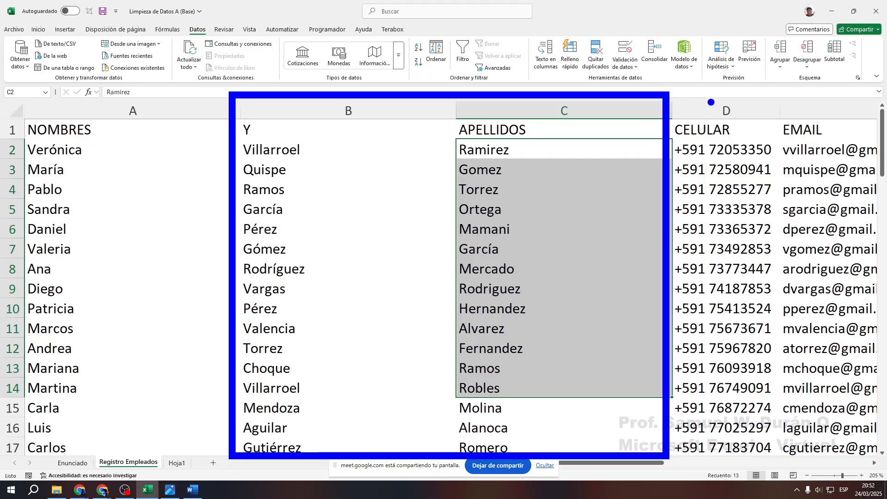
pyautogui.moveTo(706, 109); pyautogui.dragTo(740, 61)
pyautogui.moveTo(807, 110); pyautogui.dragTo(832, 76)
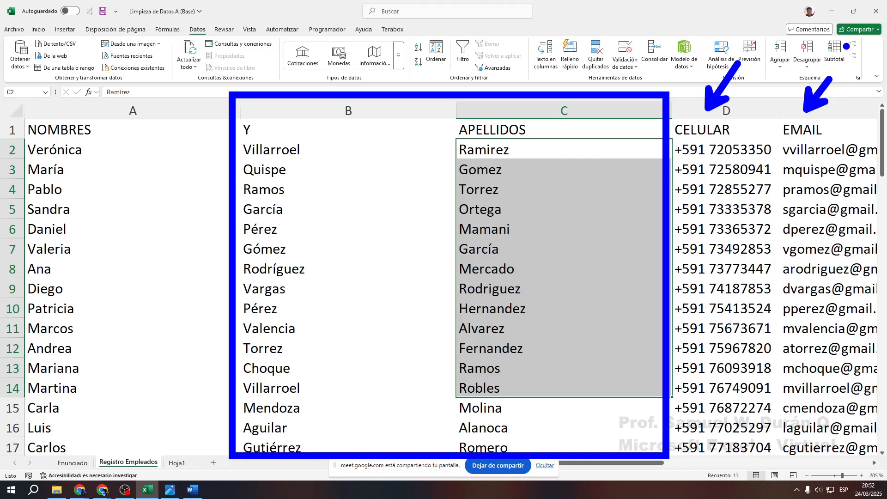
pyautogui.press('Escape')
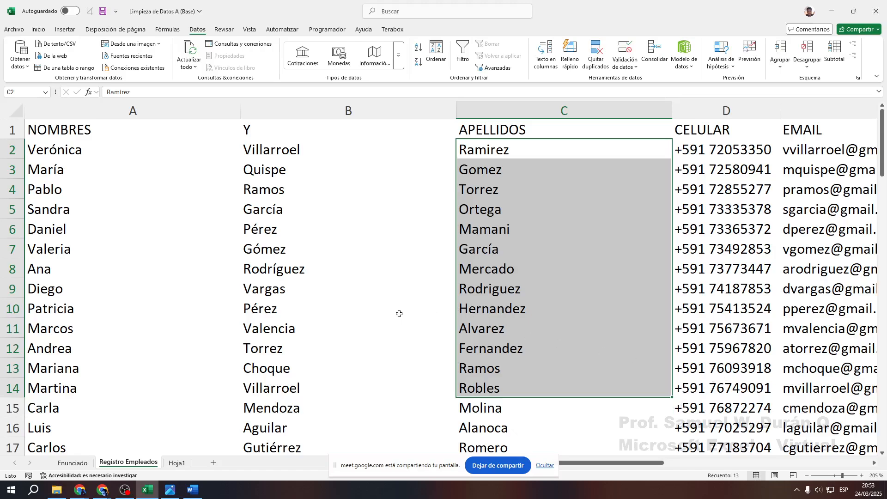
# Type APELLIDO PATERNO into header B1 and APELLIDO MATERNO into C1
pyautogui.click(375, 229)
pyautogui.click(104, 132)
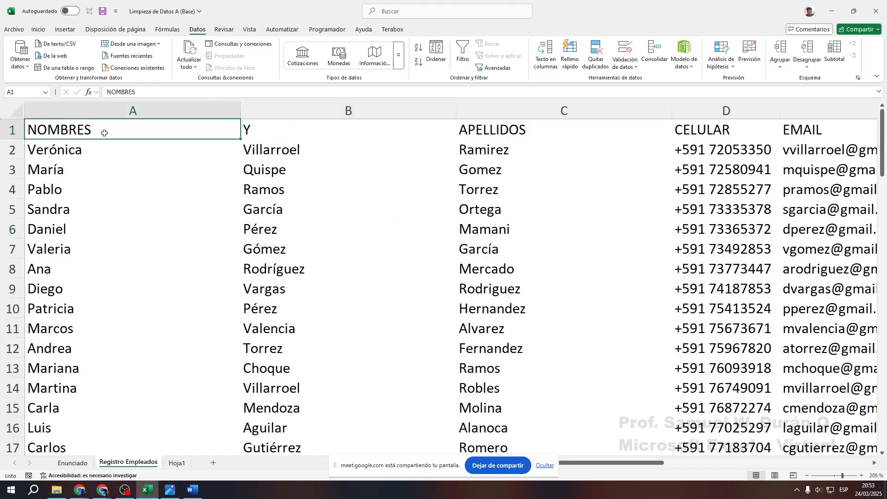
pyautogui.press('Right')
pyautogui.write('AP')
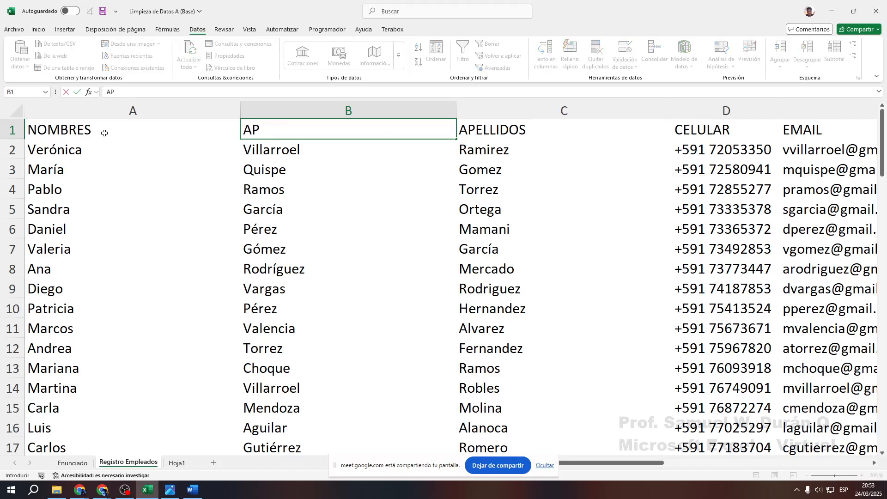
pyautogui.write('ELLIDO PATERNO')
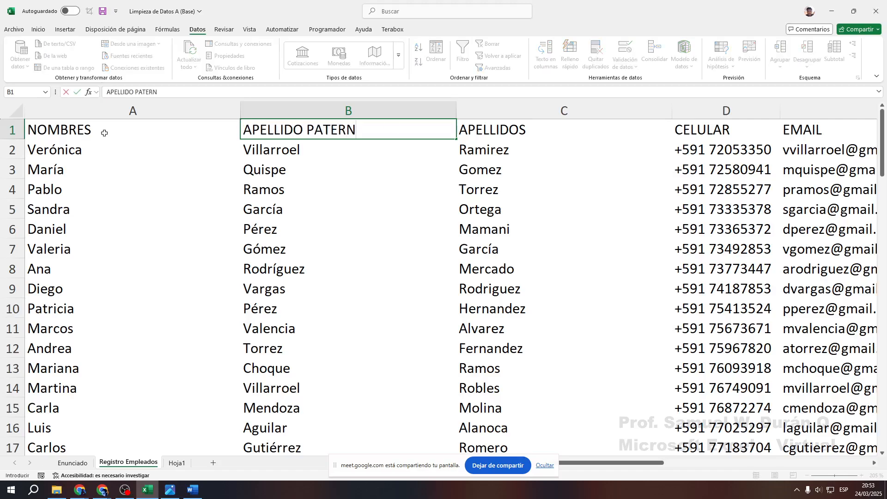
pyautogui.press('Tab')
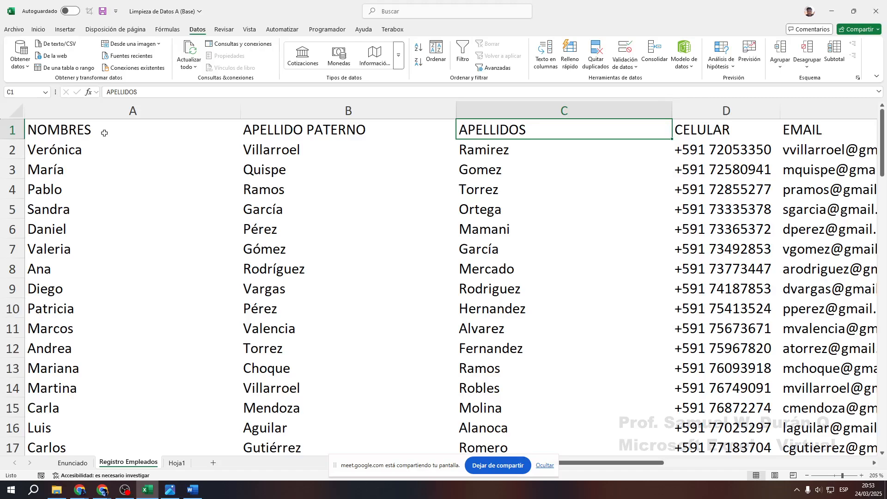
pyautogui.write('APE')
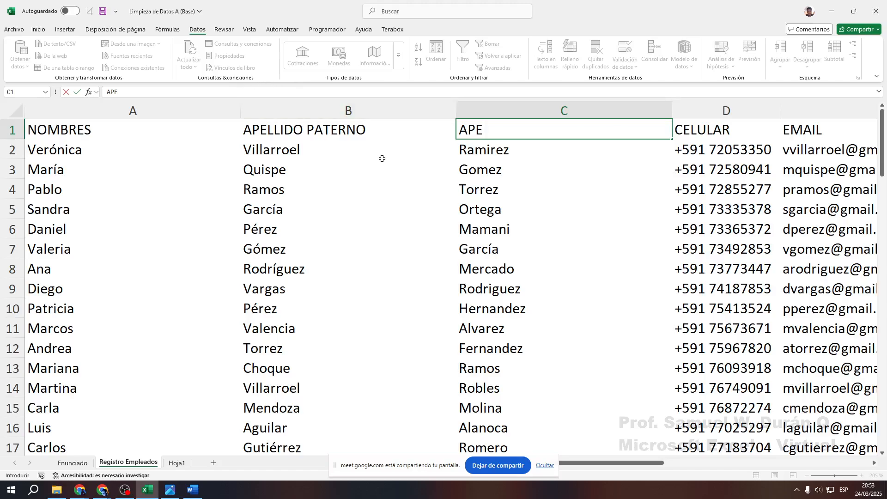
pyautogui.write('LILIDO MATERNO')
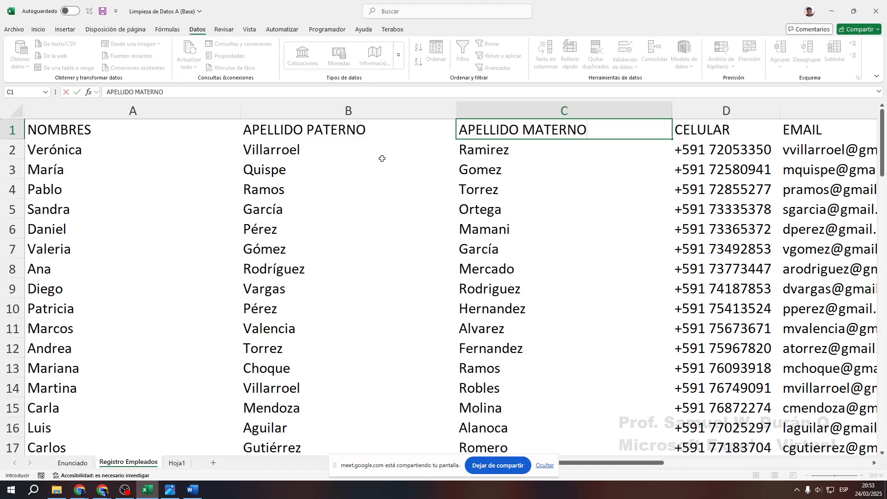
# Confirm APELLIDO MATERNO as the new C1 header
pyautogui.click(358, 174)
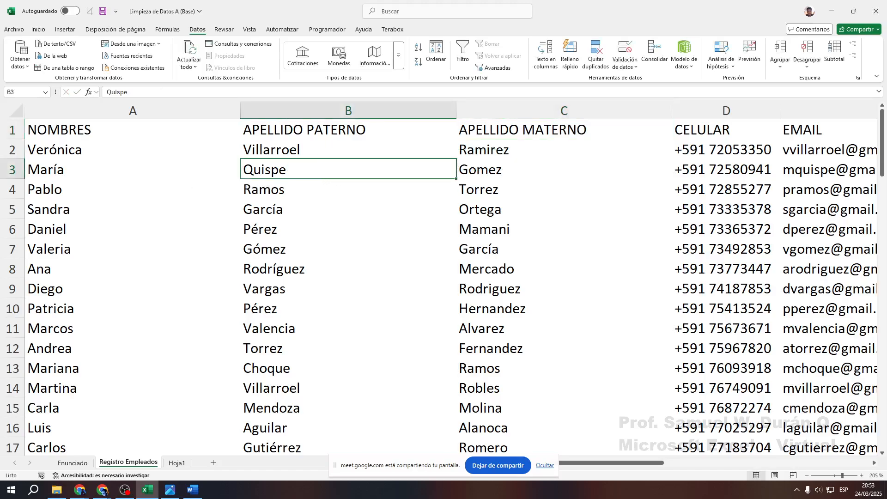
pyautogui.moveTo(26, 115)
pyautogui.mouseDown()
pyautogui.moveTo(222, 385)
pyautogui.moveTo(236, 453)
pyautogui.mouseUp()
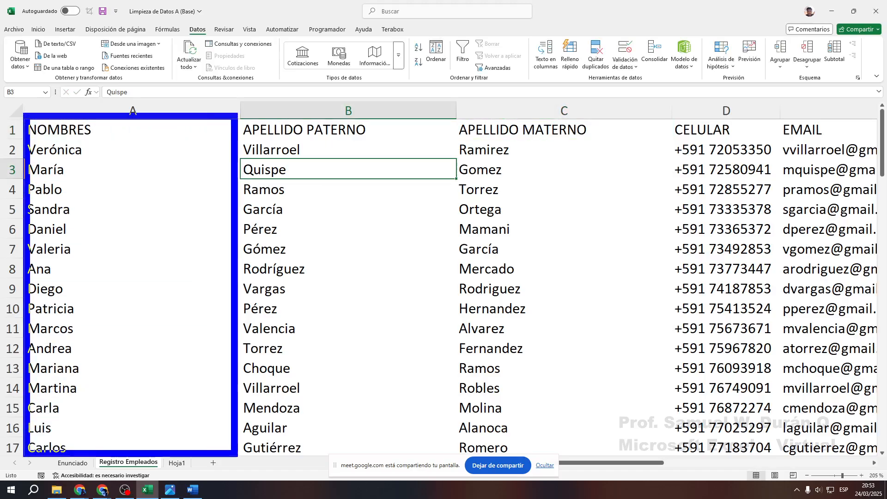
pyautogui.rightClick(226, 120)
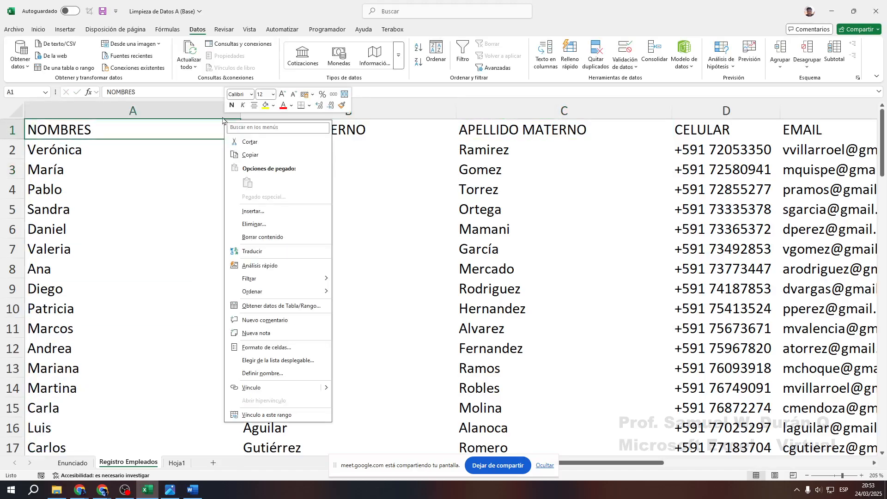
pyautogui.press('Escape')
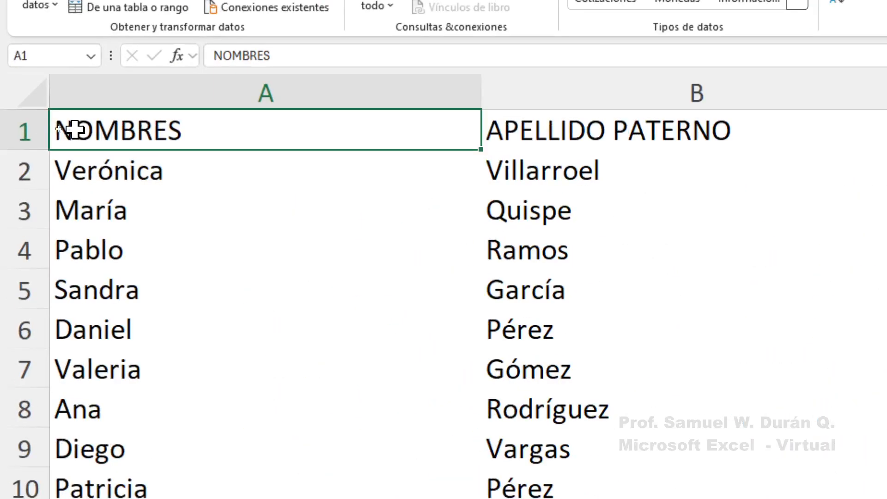
# AutoFit the widths of columns A, B and C to their contents
pyautogui.doubleClick(481, 92)
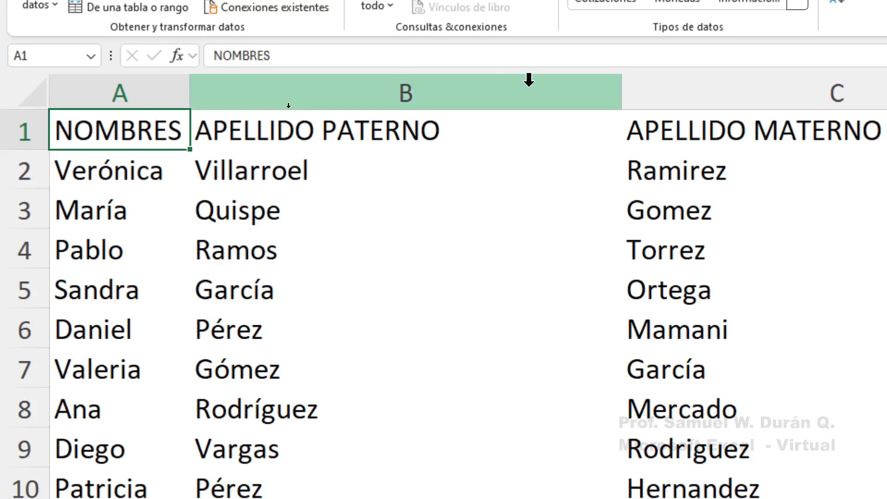
pyautogui.doubleClick(621, 86)
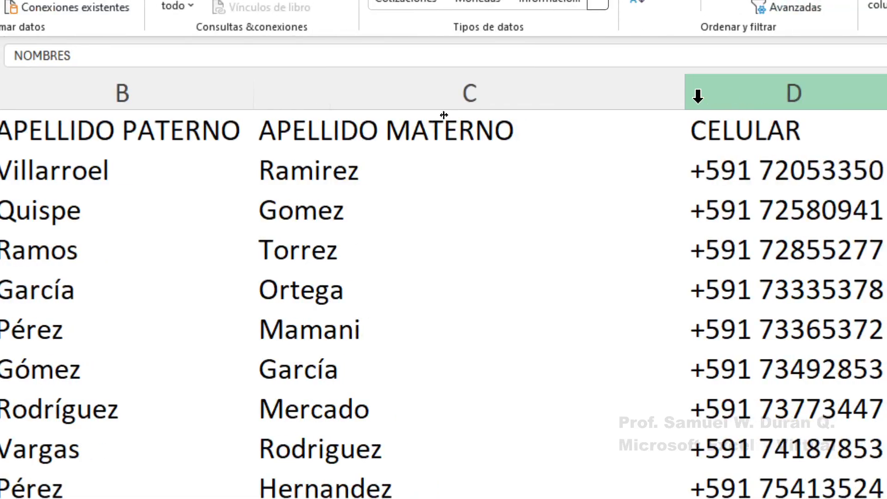
pyautogui.doubleClick(686, 88)
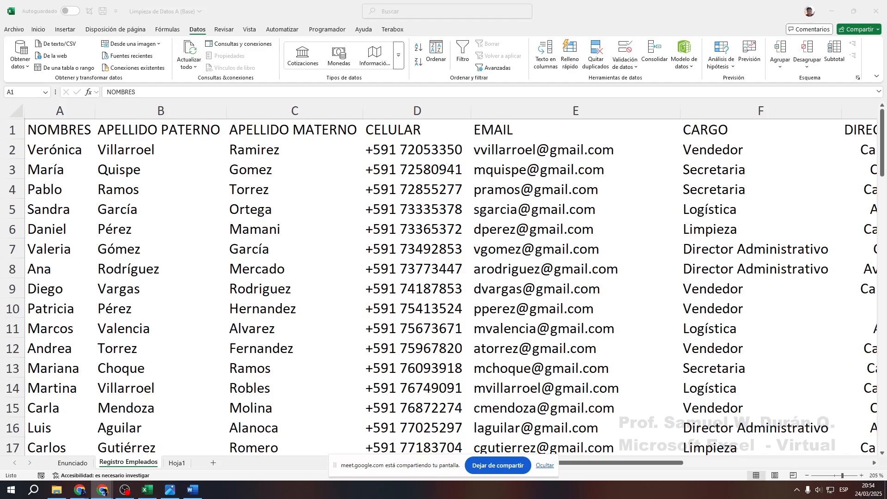
pyautogui.click(86, 472)
pyautogui.click(75, 467)
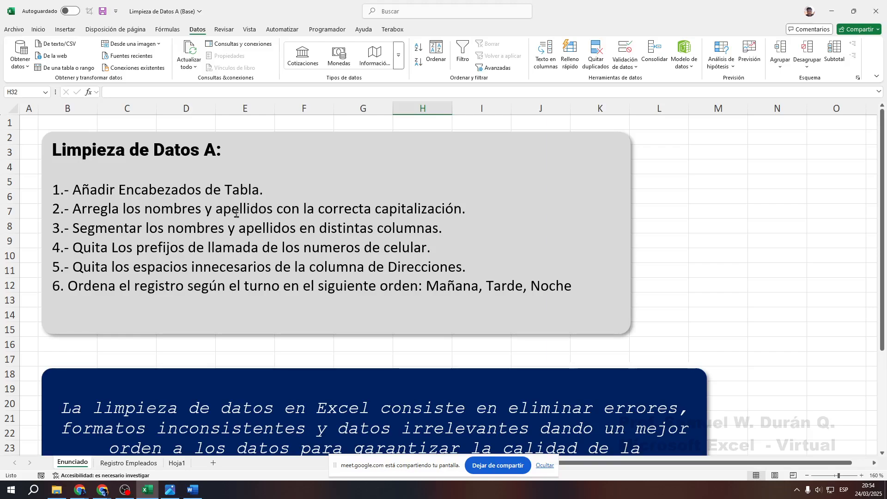
pyautogui.click(128, 463)
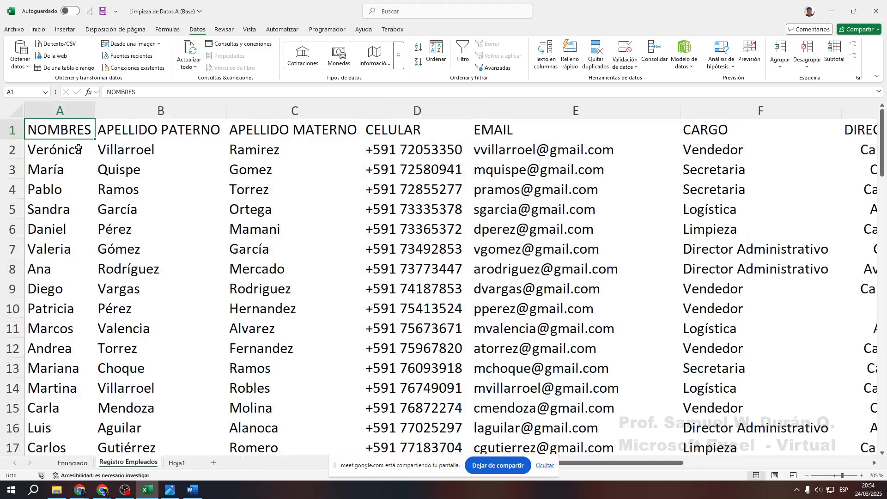
pyautogui.moveTo(65, 150); pyautogui.dragTo(277, 428)
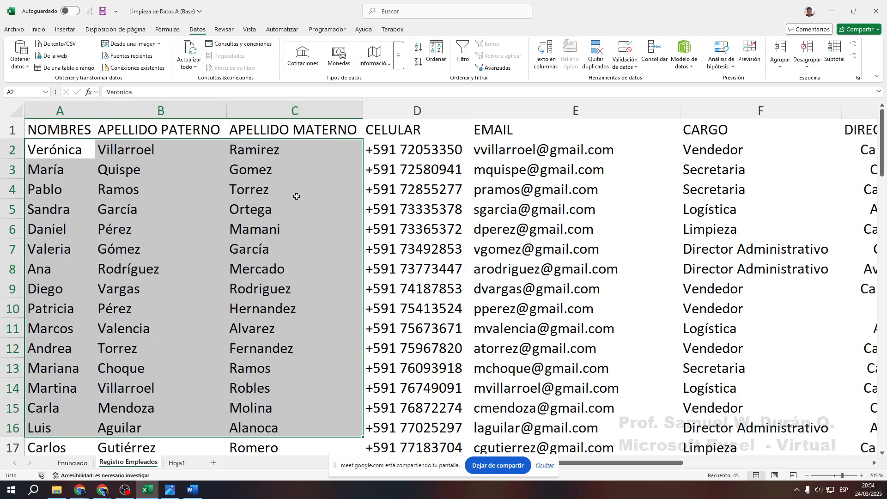
pyautogui.moveTo(36, 118)
pyautogui.mouseDown()
pyautogui.moveTo(122, 393)
pyautogui.moveTo(189, 469)
pyautogui.moveTo(198, 459)
pyautogui.mouseUp()
pyautogui.moveTo(116, 159); pyautogui.dragTo(207, 44)
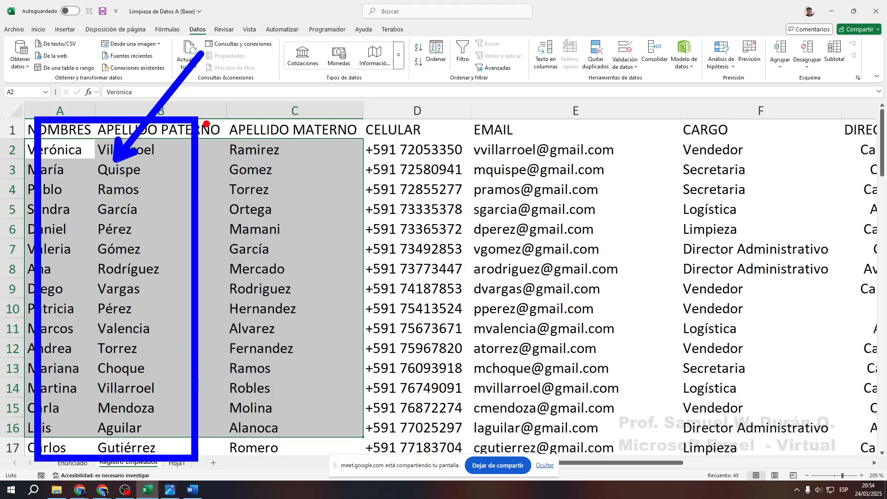
pyautogui.moveTo(206, 123); pyautogui.dragTo(384, 455)
pyautogui.moveTo(272, 222)
pyautogui.mouseDown()
pyautogui.moveTo(292, 264)
pyautogui.moveTo(334, 187)
pyautogui.mouseUp()
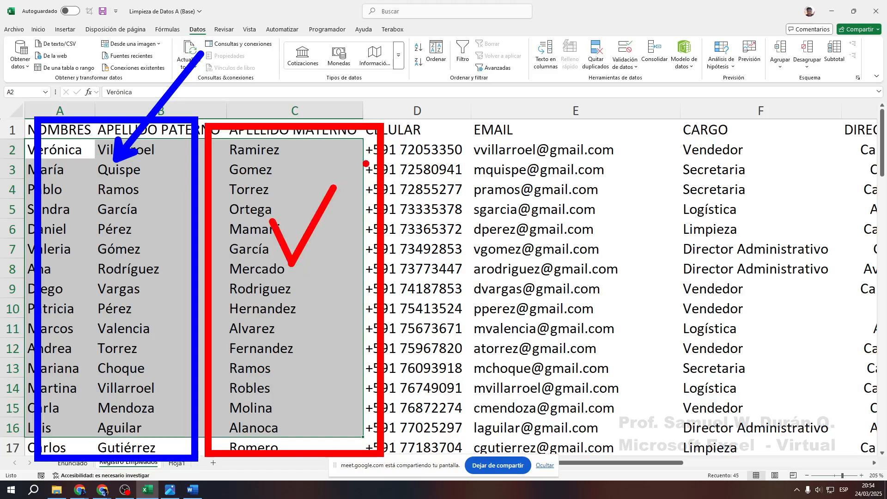
pyautogui.press('g')
pyautogui.moveTo(209, 125); pyautogui.dragTo(385, 456)
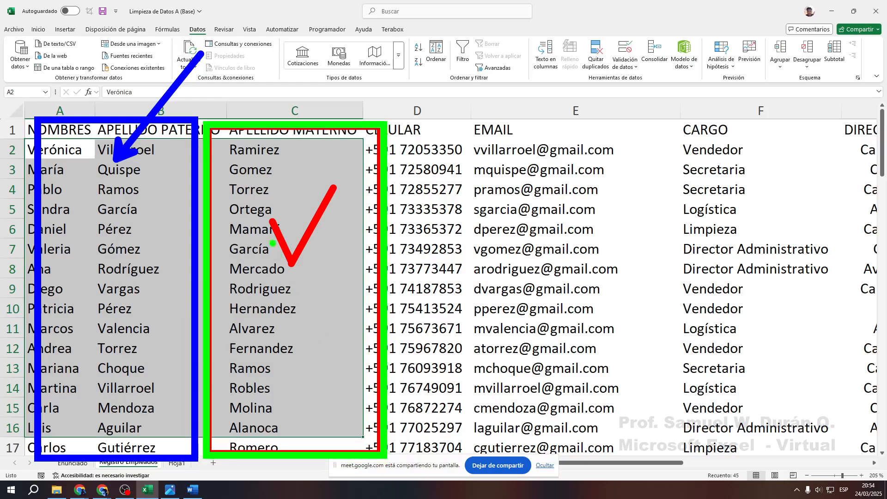
pyautogui.moveTo(269, 213)
pyautogui.mouseDown()
pyautogui.moveTo(295, 263)
pyautogui.moveTo(340, 182)
pyautogui.mouseUp()
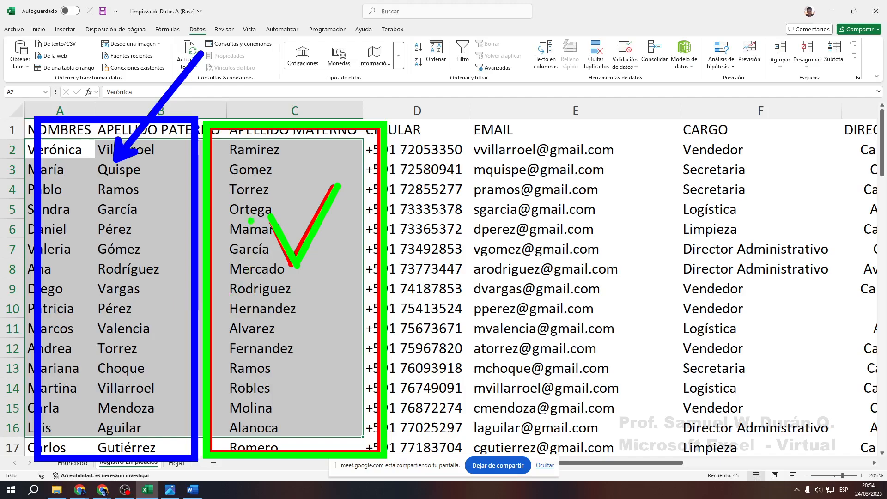
pyautogui.moveTo(210, 122)
pyautogui.mouseDown()
pyautogui.moveTo(340, 252)
pyautogui.moveTo(380, 451)
pyautogui.mouseUp()
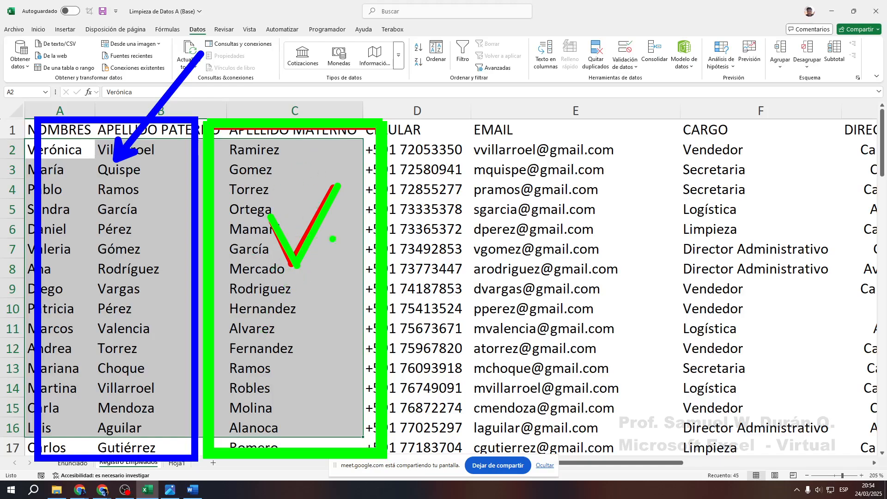
pyautogui.press('r')
pyautogui.moveTo(87, 311); pyautogui.dragTo(160, 224)
pyautogui.moveTo(99, 218); pyautogui.dragTo(146, 317)
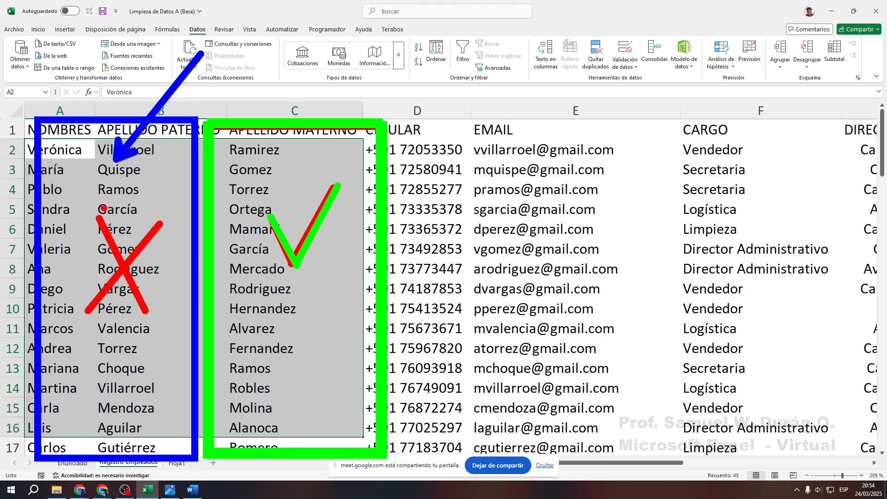
pyautogui.moveTo(21, 95)
pyautogui.mouseDown()
pyautogui.moveTo(117, 181)
pyautogui.moveTo(161, 446)
pyautogui.moveTo(194, 459)
pyautogui.mouseUp()
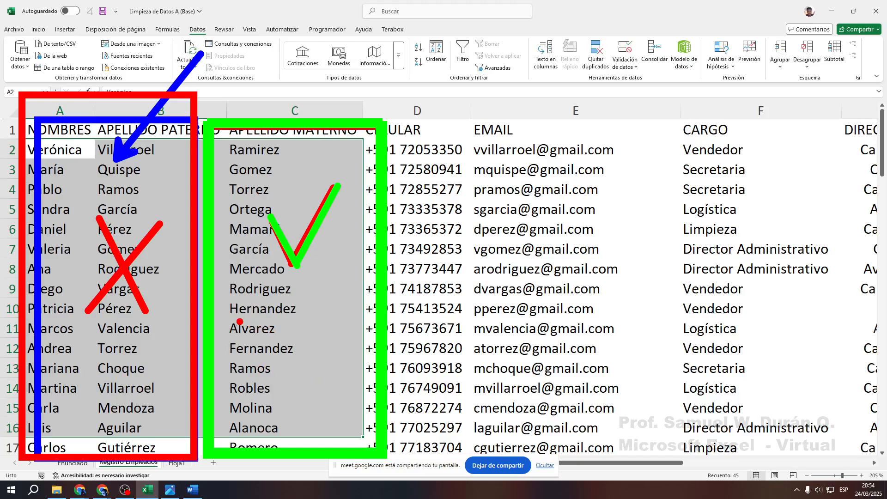
pyautogui.moveTo(239, 309)
pyautogui.mouseDown()
pyautogui.moveTo(253, 324)
pyautogui.moveTo(304, 323)
pyautogui.moveTo(329, 312)
pyautogui.mouseUp()
pyautogui.moveTo(127, 155)
pyautogui.mouseDown()
pyautogui.moveTo(93, 266)
pyautogui.moveTo(137, 351)
pyautogui.moveTo(118, 426)
pyautogui.moveTo(121, 454)
pyautogui.mouseUp()
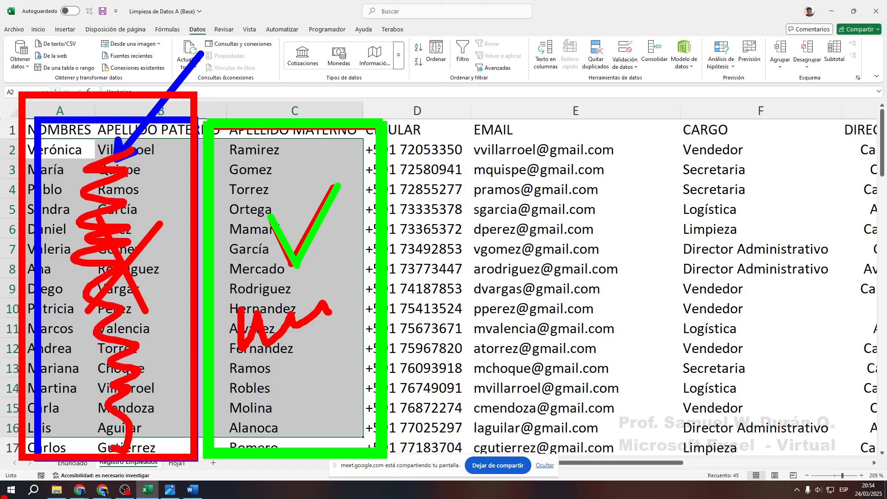
pyautogui.moveTo(56, 125)
pyautogui.mouseDown()
pyautogui.moveTo(157, 189)
pyautogui.moveTo(95, 351)
pyautogui.moveTo(162, 430)
pyautogui.mouseUp()
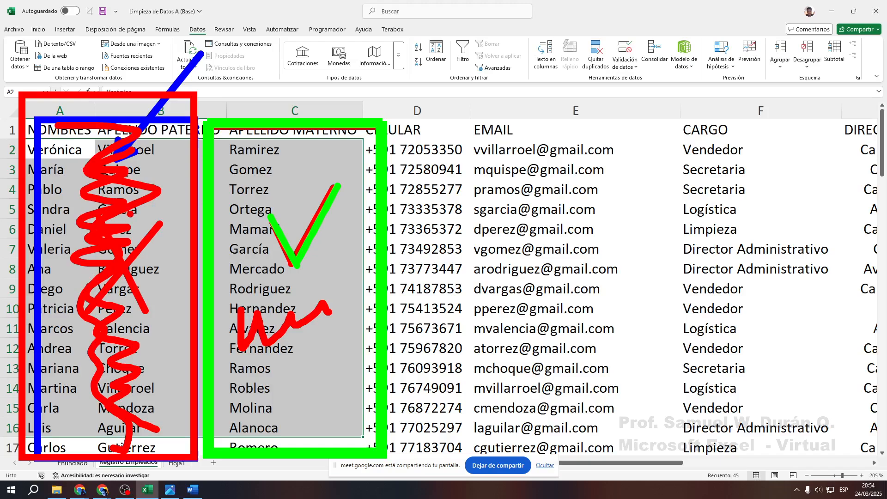
pyautogui.press('Escape')
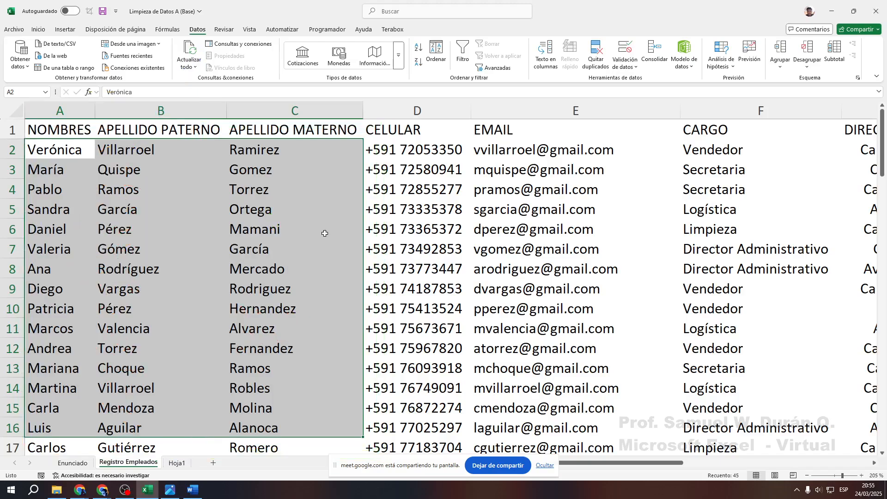
# Select C1:C26, from the APELLIDO MATERNO heading down to Vasquez
pyautogui.click(219, 242)
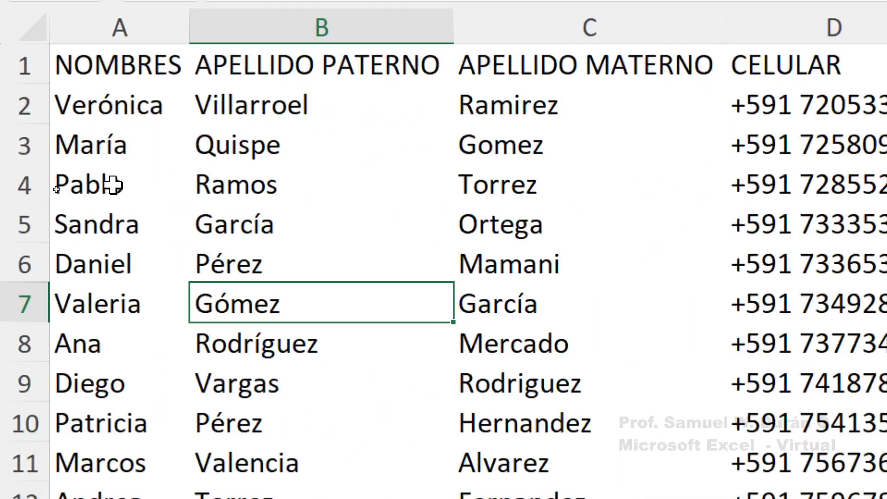
pyautogui.moveTo(509, 71)
pyautogui.mouseDown()
pyautogui.moveTo(519, 220)
pyautogui.moveTo(513, 420)
pyautogui.mouseUp()
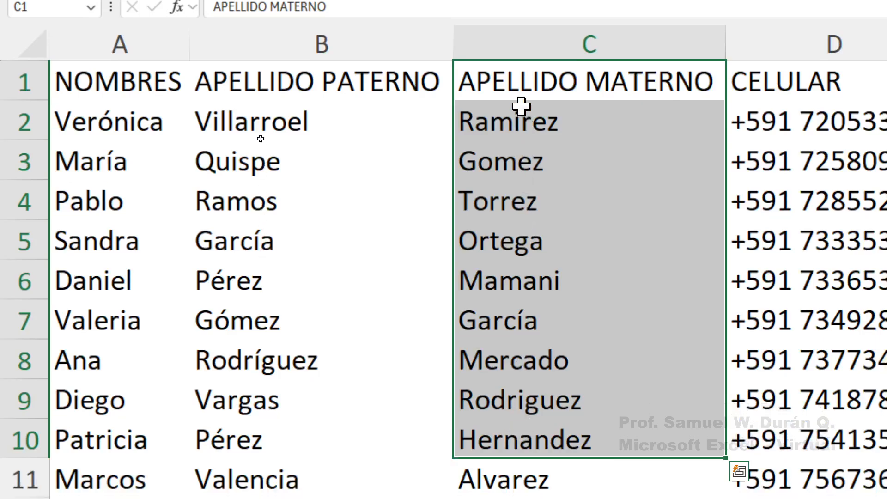
pyautogui.moveTo(517, 179); pyautogui.dragTo(504, 465)
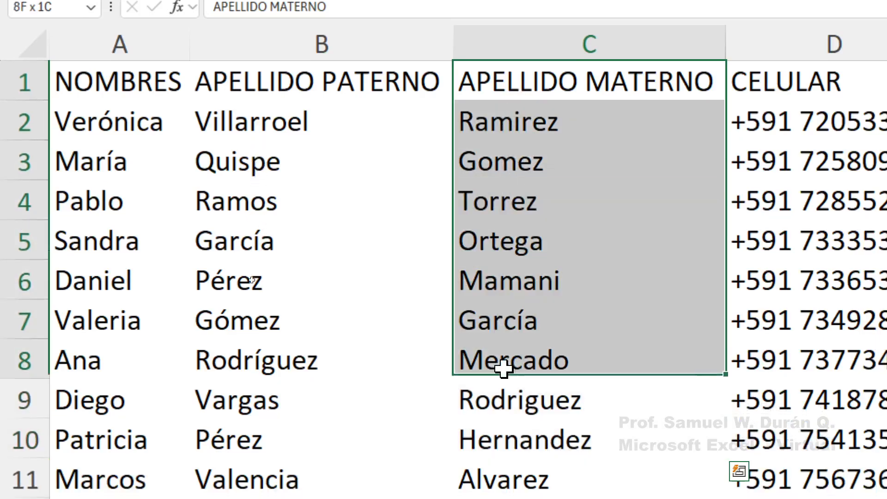
pyautogui.moveTo(504, 368); pyautogui.dragTo(528, 317)
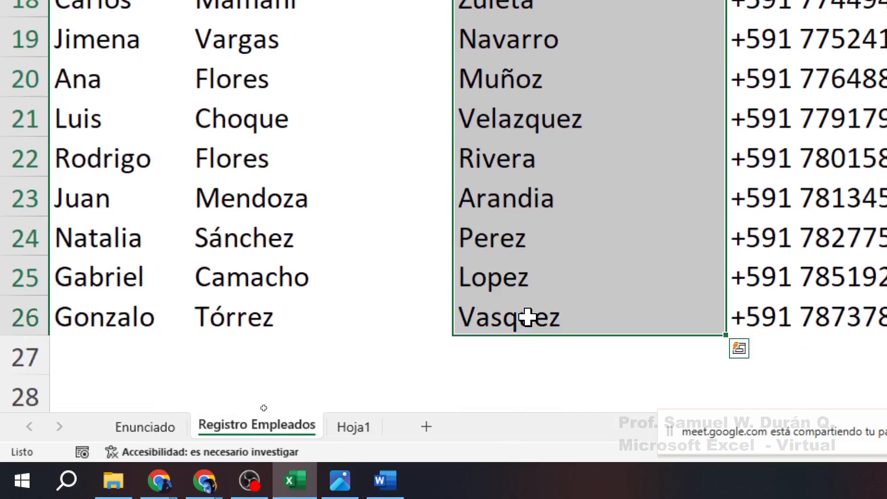
pyautogui.hotkey('ctrl', 'q')
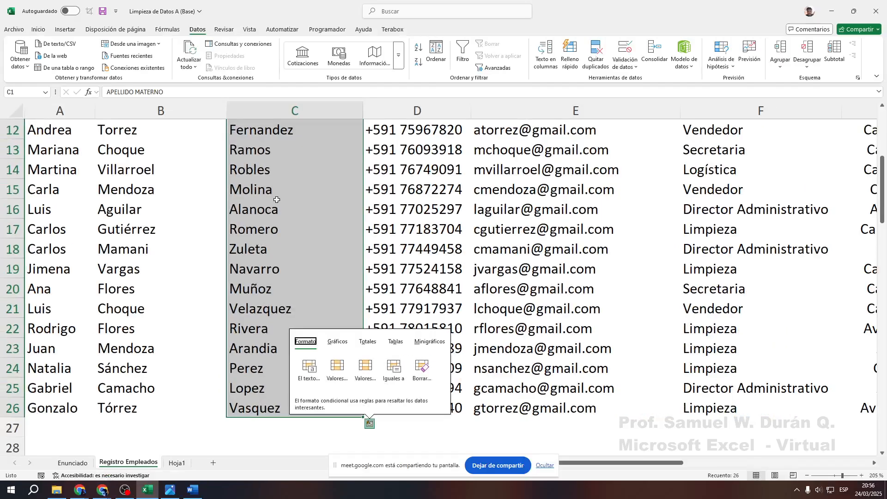
# Copy the selected APELLIDO MATERNO range and paste it over itself with the Valores option
pyautogui.rightClick(278, 202)
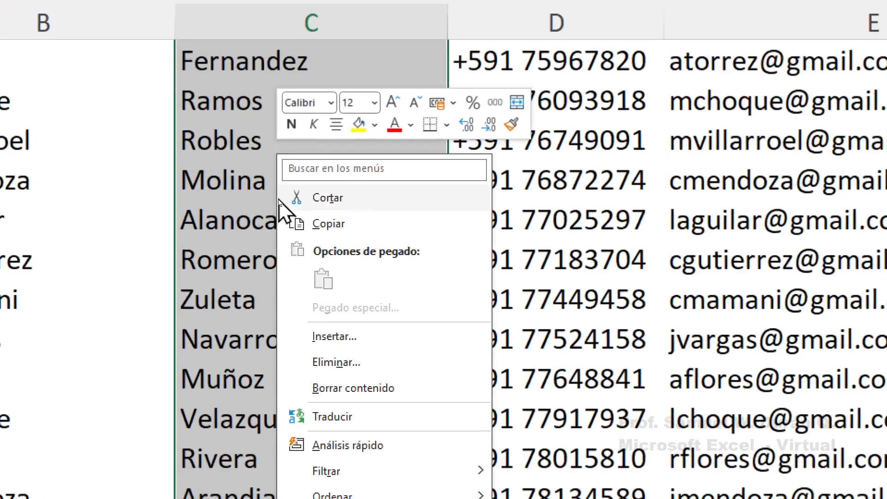
pyautogui.click(329, 224)
pyautogui.scroll(4, 337, 220)
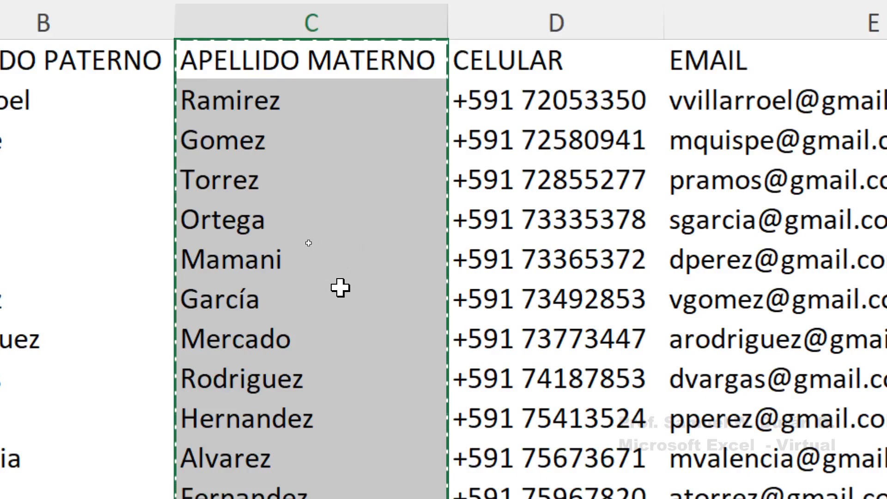
pyautogui.rightClick(322, 233)
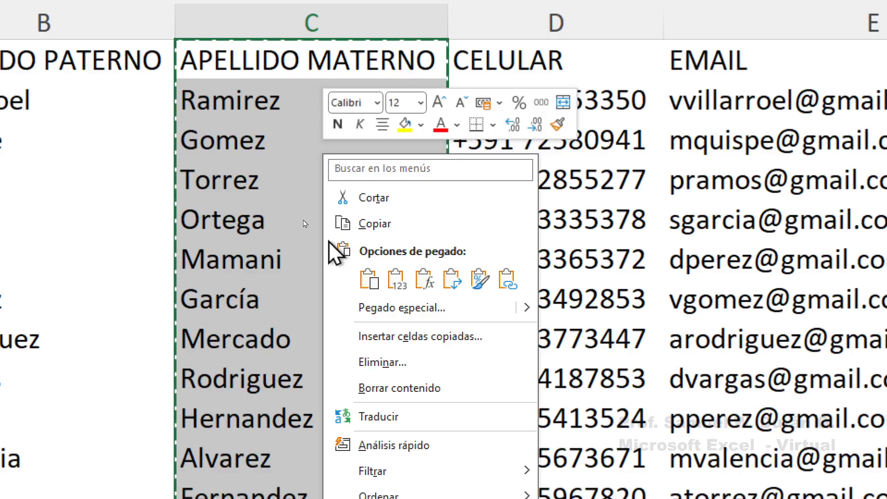
pyautogui.click(397, 280)
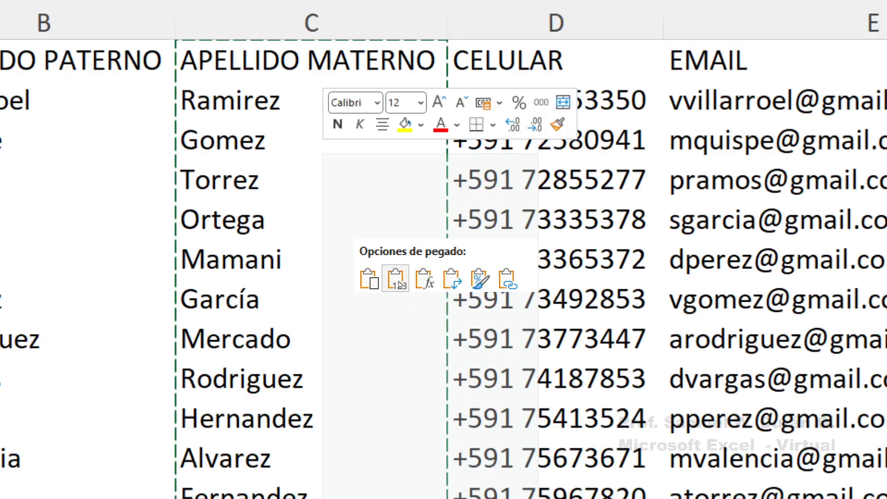
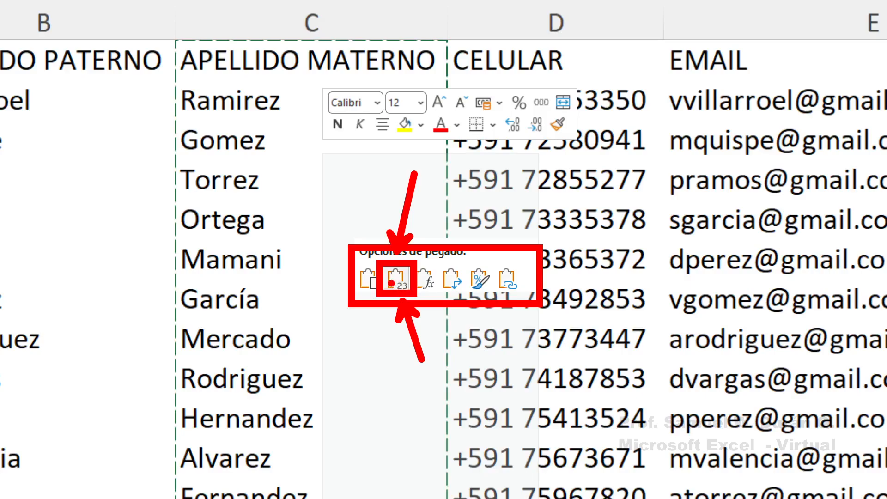
# Paste the copied surnames back as values and clear the copy border
pyautogui.click(395, 280)
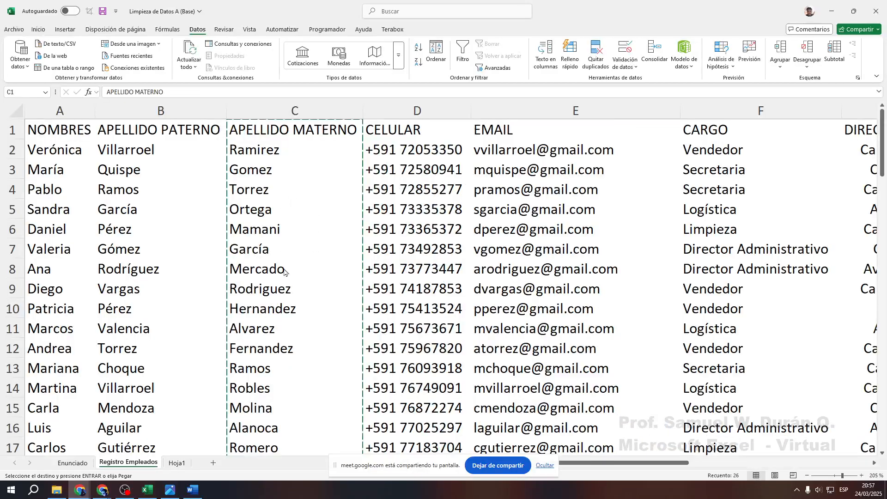
pyautogui.hotkey('ctrl', 'space')
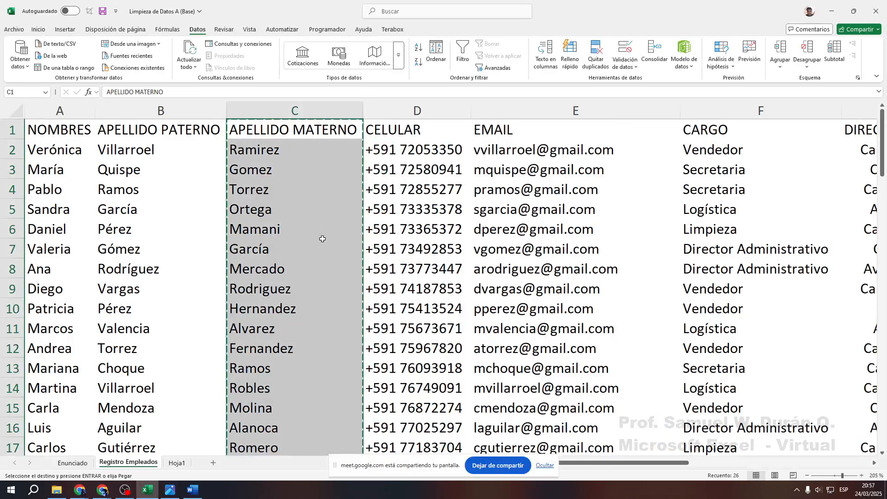
pyautogui.press('Escape')
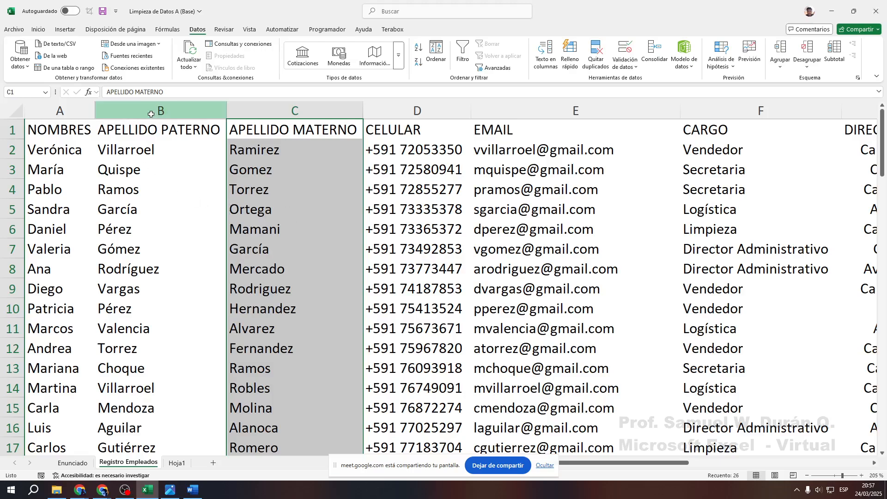
# Select the NOMBRES and APELLIDO PATERNO columns and dismiss their context menu without changes
pyautogui.moveTo(148, 113); pyautogui.dragTo(79, 115)
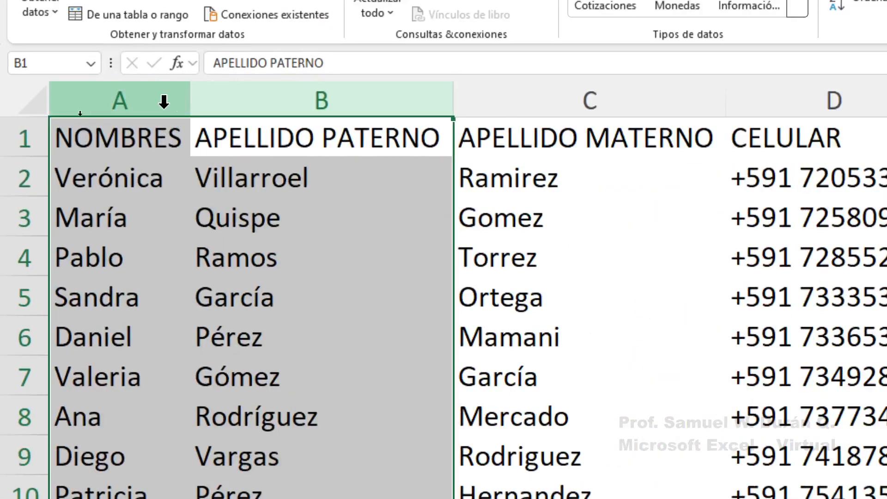
pyautogui.rightClick(134, 93)
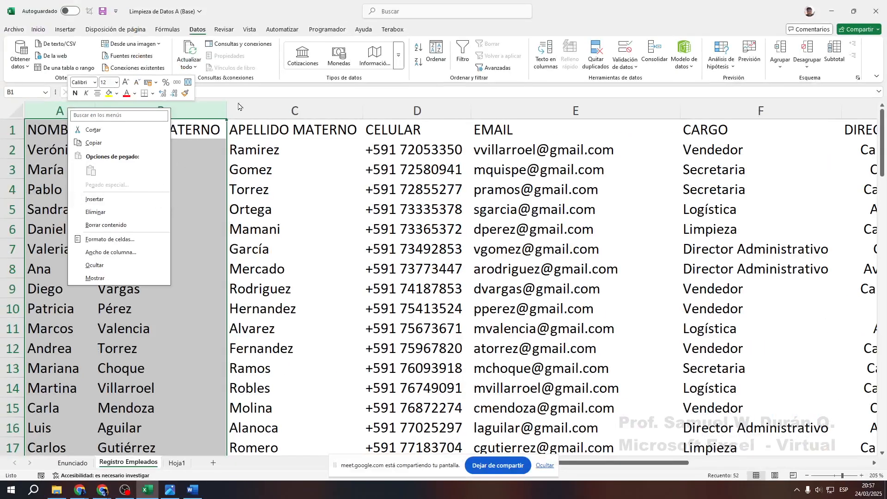
pyautogui.click(474, 67)
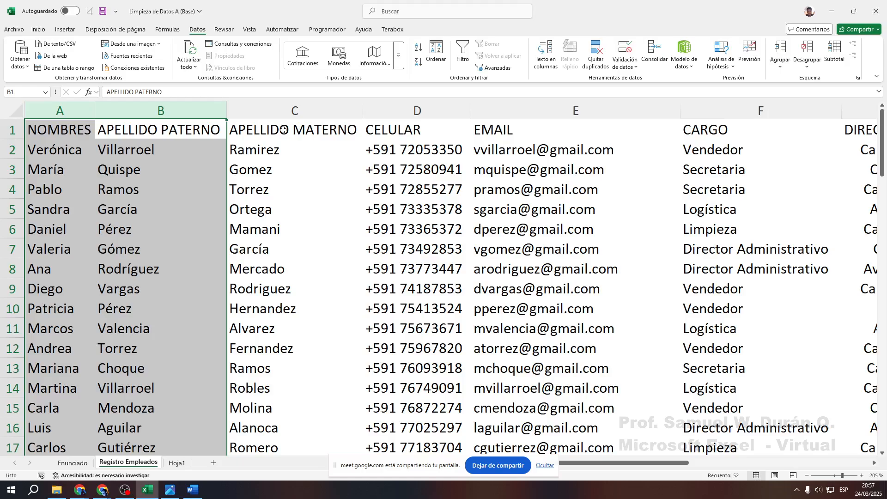
# Recopy the APELLIDO MATERNO entries down to row 26 and paste them back as values
pyautogui.moveTo(284, 130); pyautogui.dragTo(290, 455)
pyautogui.rightClick(282, 229)
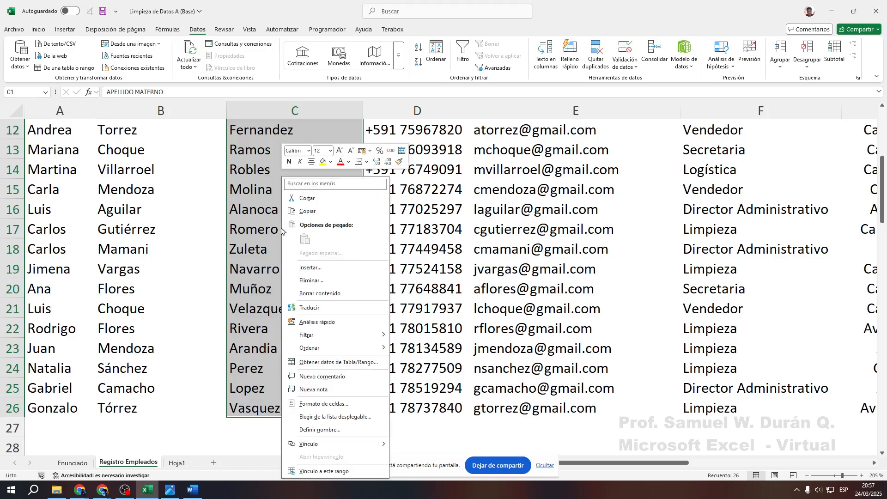
pyautogui.click(308, 212)
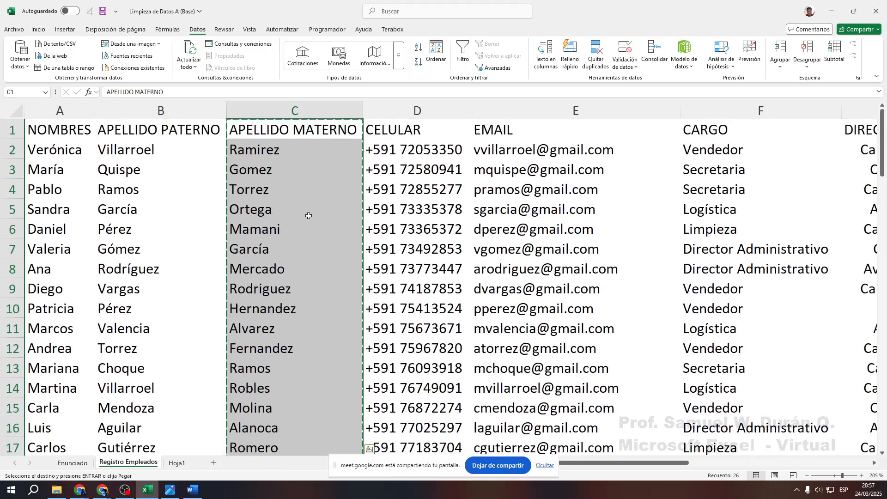
pyautogui.rightClick(310, 227)
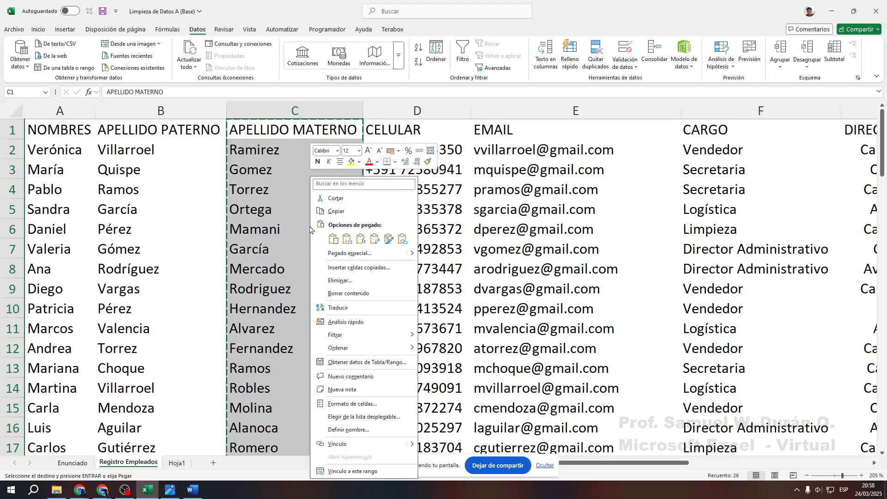
pyautogui.click(347, 239)
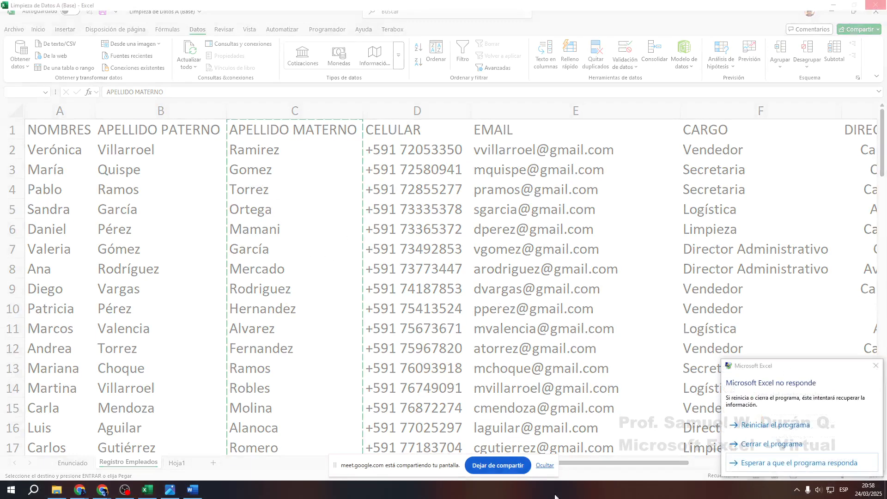
pyautogui.click(255, 201)
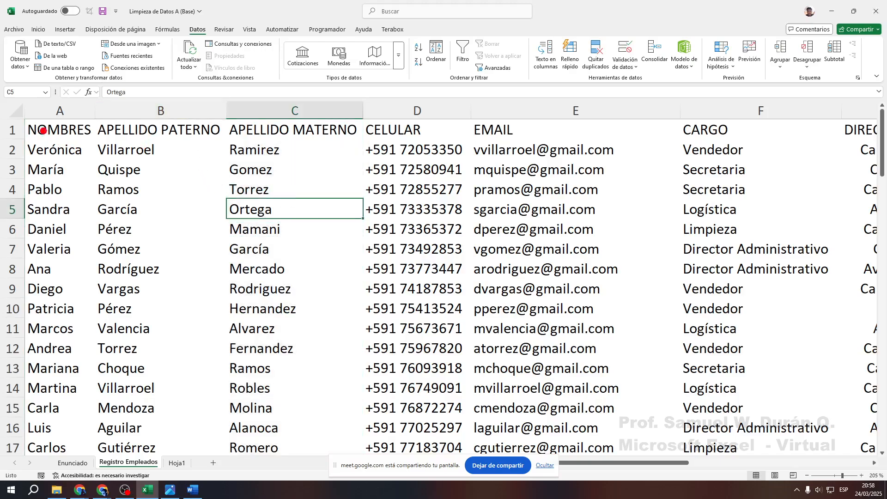
pyautogui.moveTo(41, 131)
pyautogui.mouseDown()
pyautogui.moveTo(229, 444)
pyautogui.moveTo(203, 212)
pyautogui.moveTo(129, 286)
pyautogui.mouseUp()
pyautogui.moveTo(123, 318)
pyautogui.mouseDown()
pyautogui.moveTo(115, 111)
pyautogui.moveTo(137, 190)
pyautogui.mouseUp()
pyautogui.press('Escape')
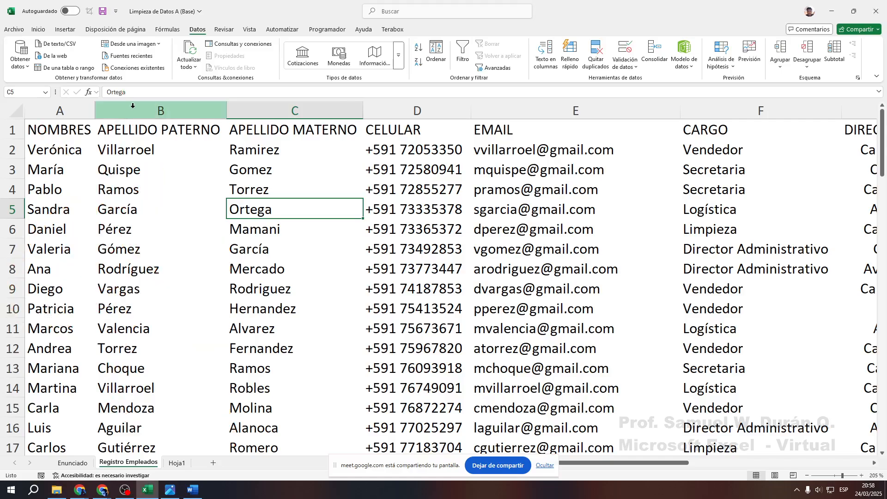
pyautogui.rightClick(134, 107)
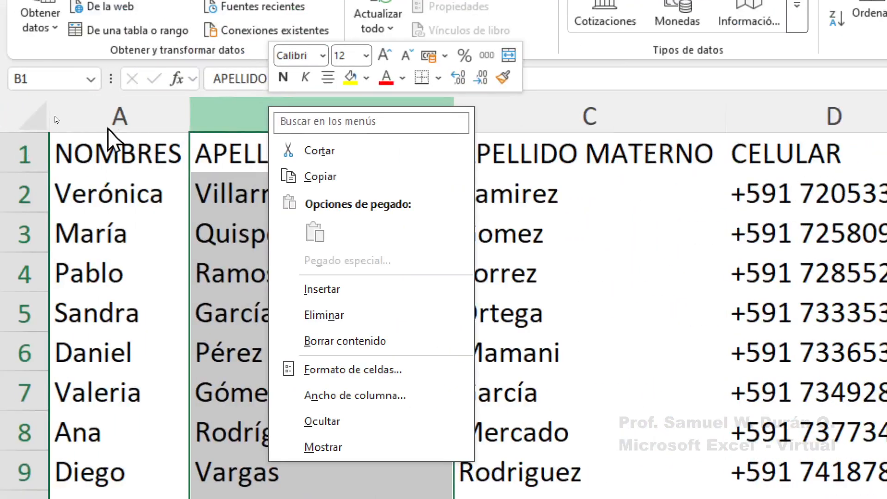
pyautogui.click(6, 114)
pyautogui.rightClick(6, 115)
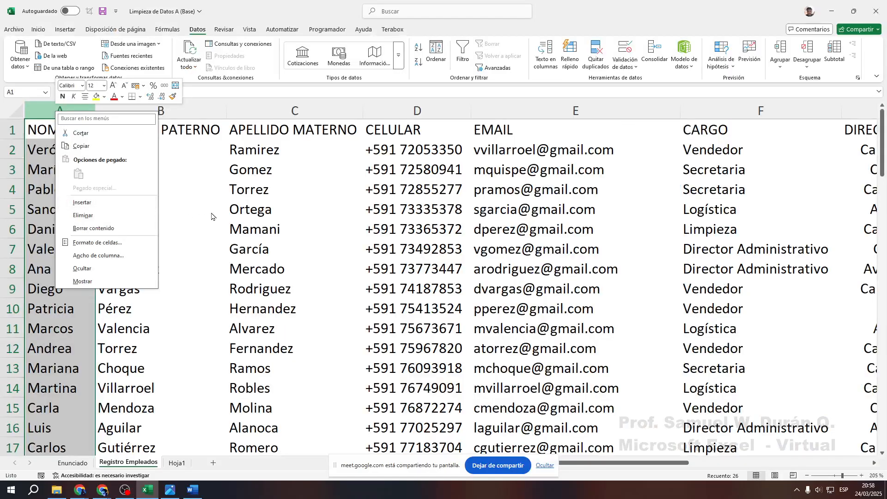
pyautogui.click(423, 319)
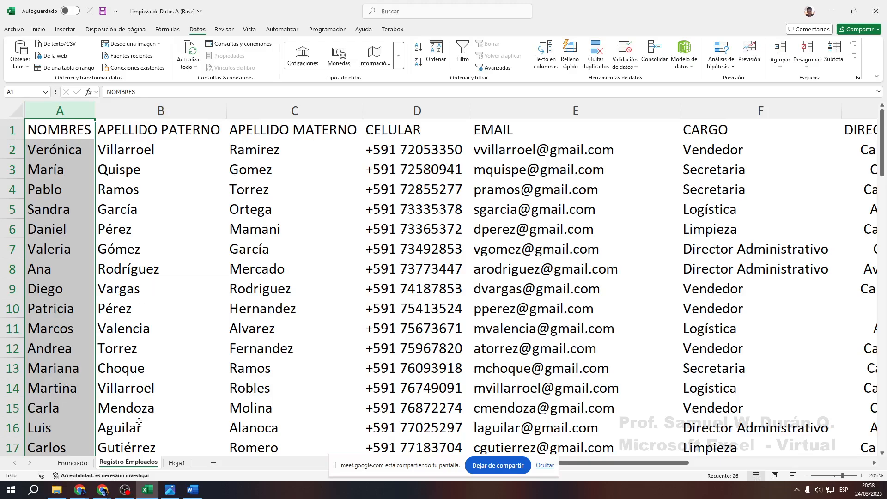
pyautogui.click(75, 464)
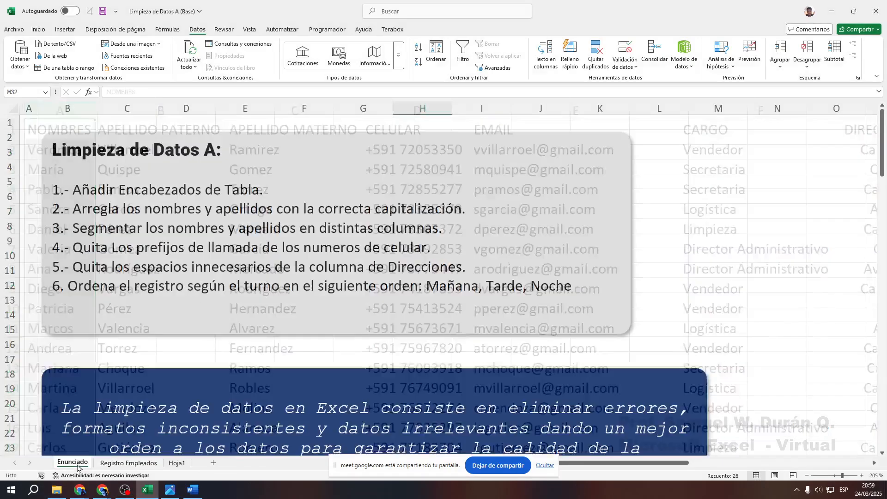
pyautogui.click(249, 251)
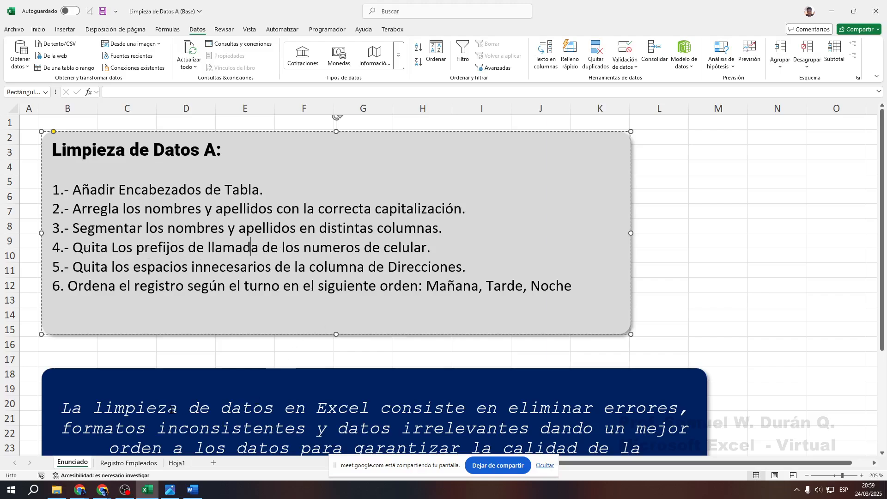
pyautogui.click(119, 464)
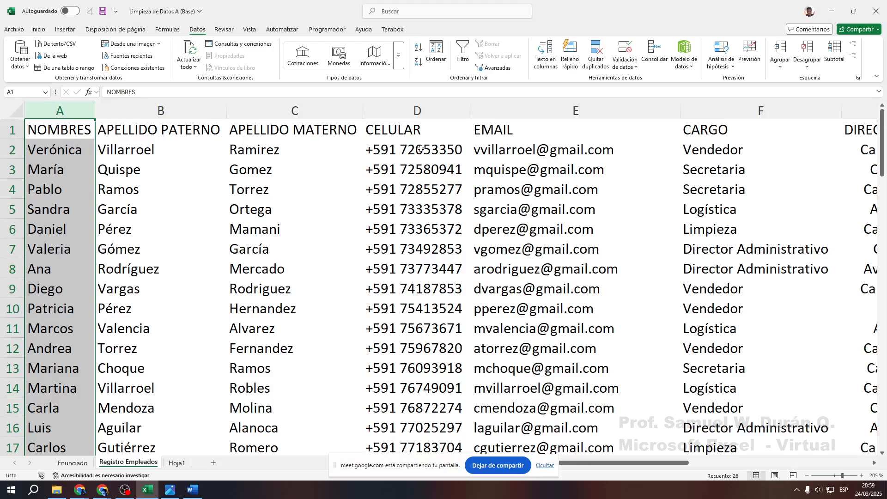
pyautogui.moveTo(421, 149); pyautogui.dragTo(414, 268)
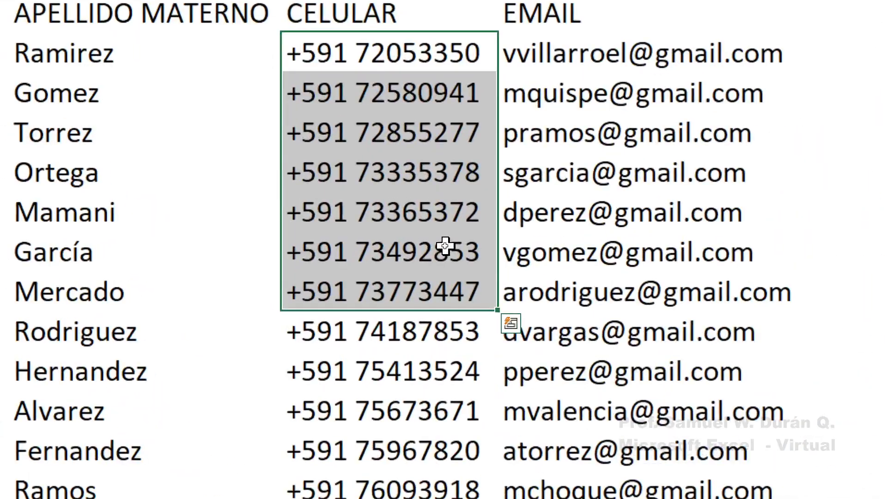
pyautogui.hotkey('ctrl', 'q')
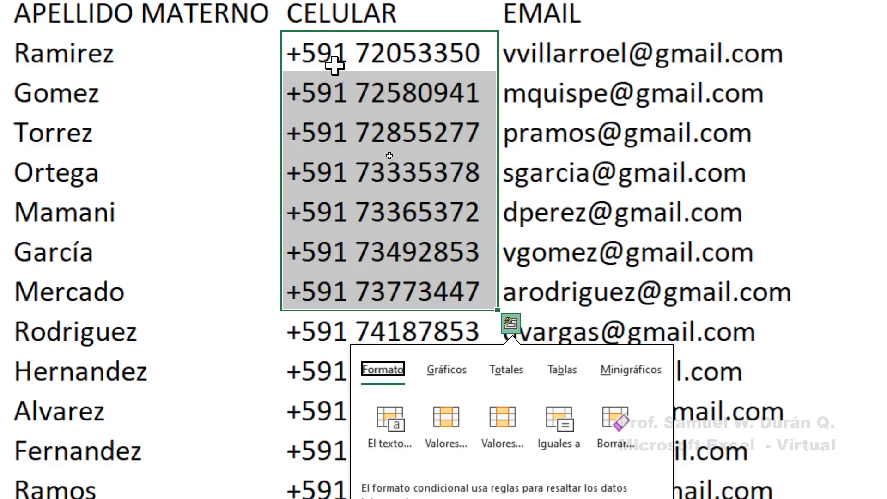
pyautogui.moveTo(335, 66); pyautogui.dragTo(336, 433)
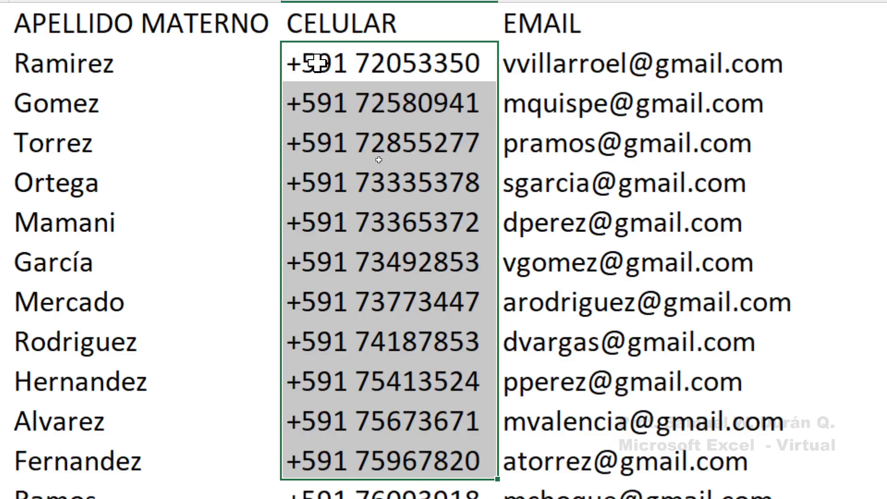
pyautogui.click(397, 56)
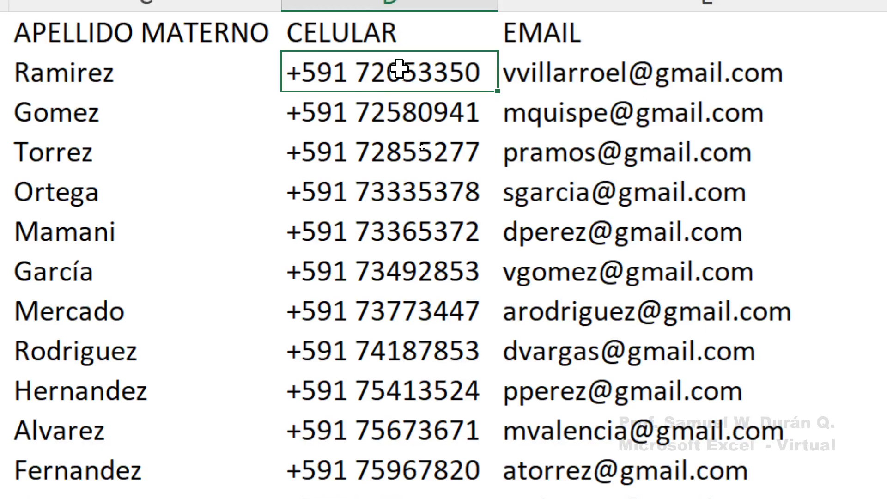
pyautogui.doubleClick(376, 71)
pyautogui.moveTo(353, 73); pyautogui.dragTo(278, 78)
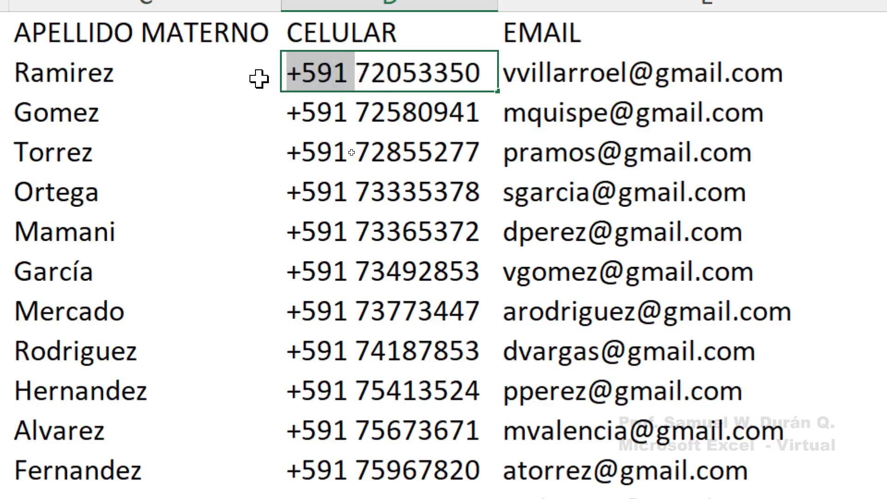
pyautogui.press('Delete')
pyautogui.click(370, 112)
pyautogui.doubleClick(371, 113)
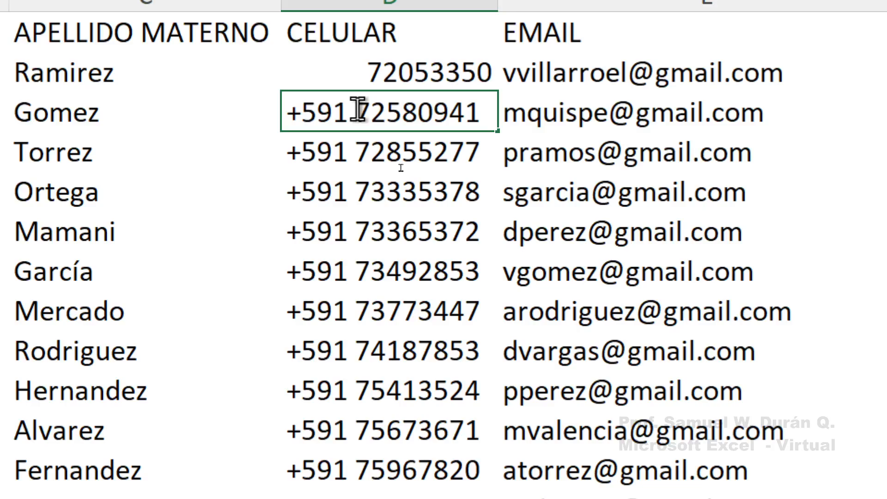
pyautogui.moveTo(353, 112); pyautogui.dragTo(272, 113)
pyautogui.press('Delete')
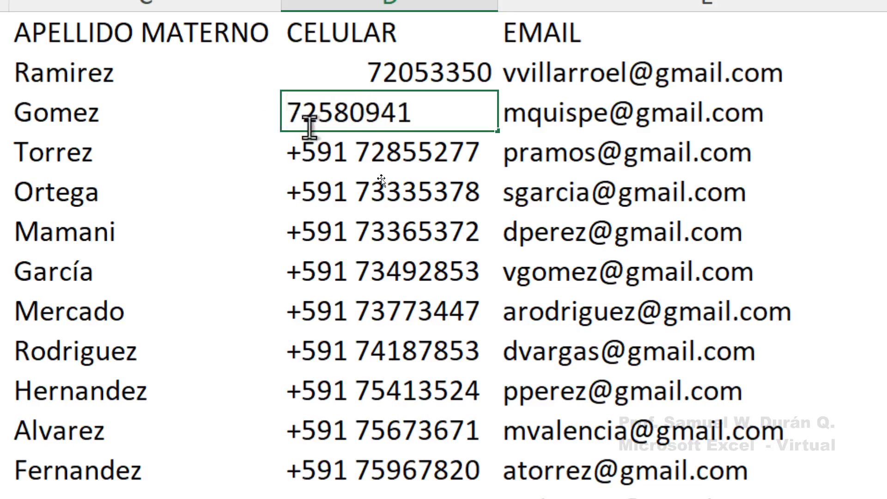
pyautogui.doubleClick(353, 143)
pyautogui.moveTo(354, 152); pyautogui.dragTo(254, 165)
pyautogui.press('Delete')
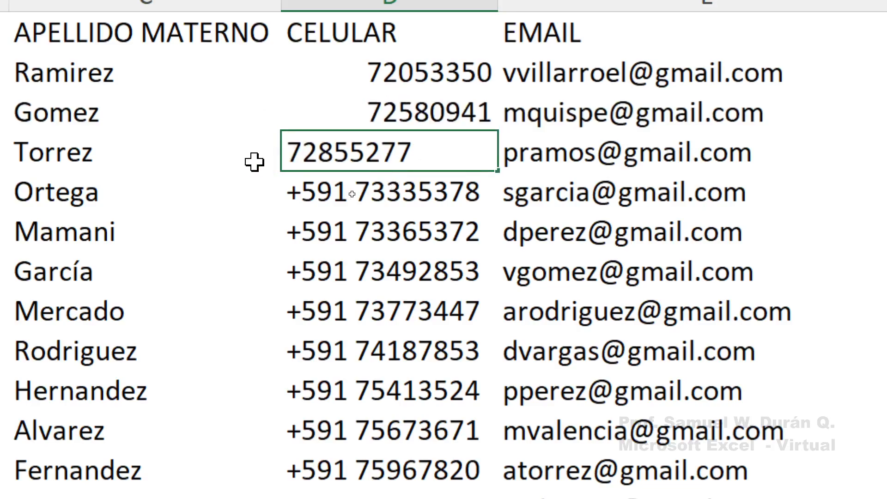
pyautogui.click(388, 191)
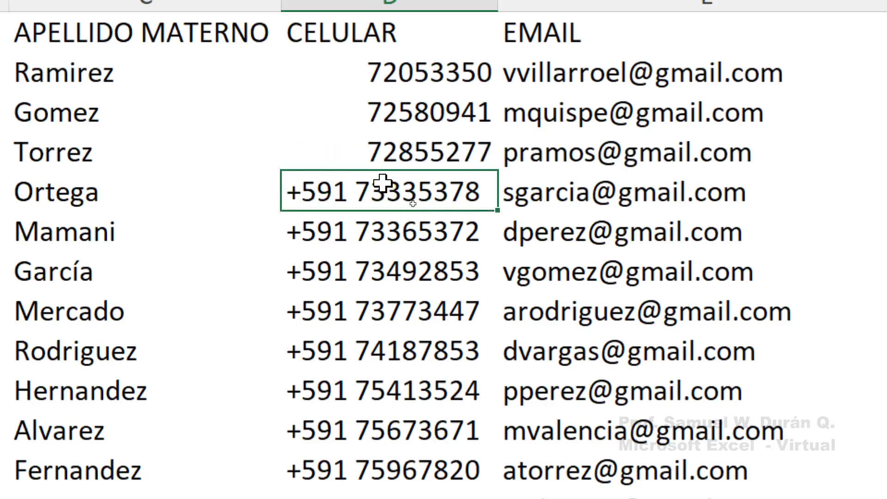
pyautogui.hotkey('ctrl', 'z')
pyautogui.hotkey('ctrl', 'z')
pyautogui.hotkey('ctrl', 'z')
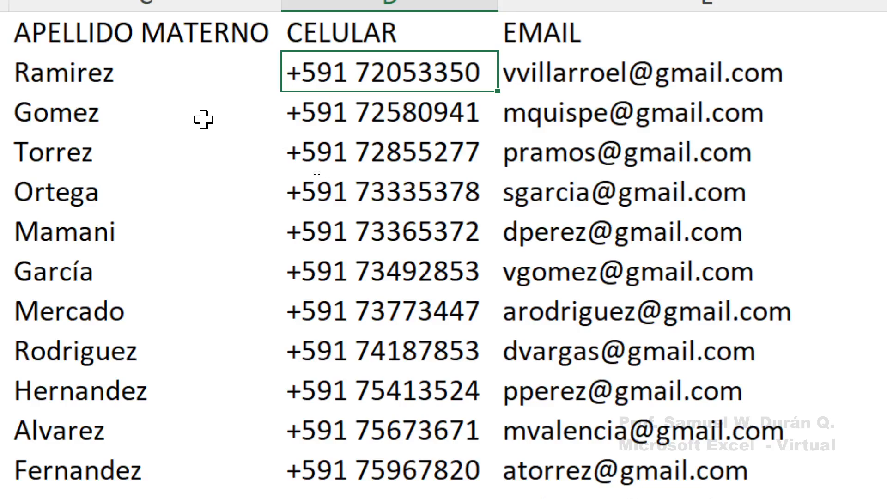
pyautogui.moveTo(397, 93); pyautogui.dragTo(415, 429)
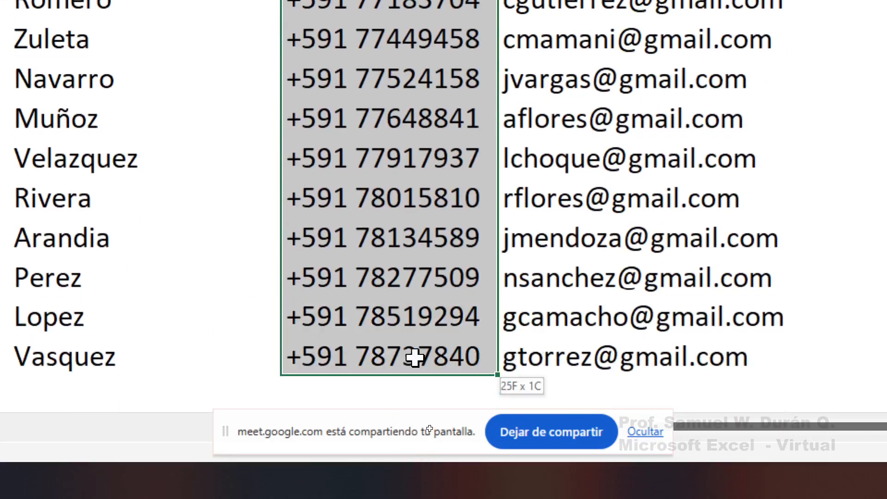
pyautogui.moveTo(415, 358); pyautogui.dragTo(414, 359)
pyautogui.scroll(4, 406, 339)
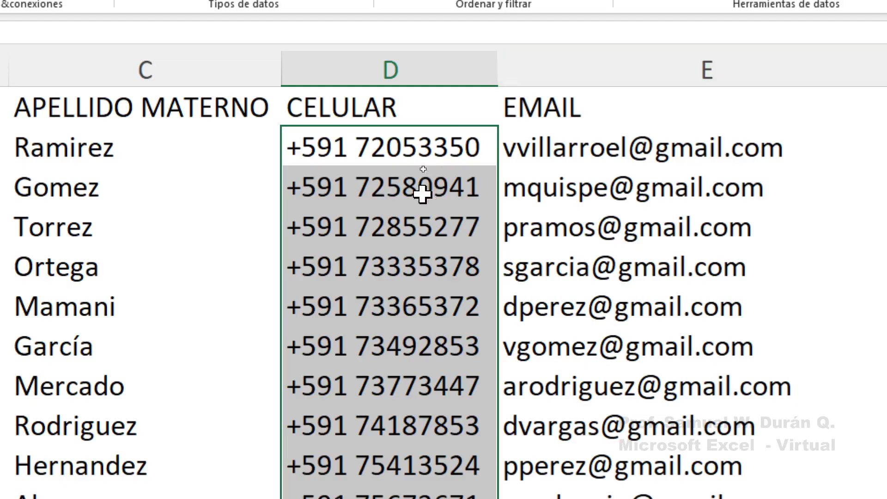
pyautogui.moveTo(408, 140); pyautogui.dragTo(372, 427)
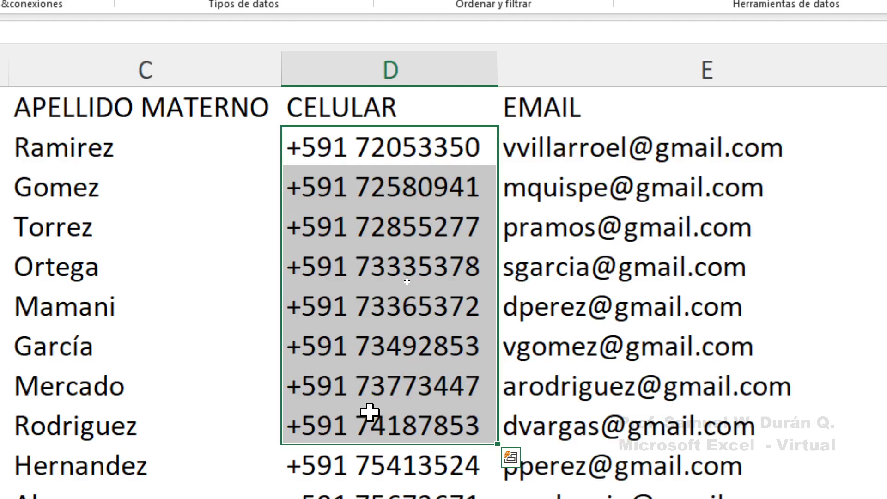
pyautogui.click(386, 182)
pyautogui.click(408, 147)
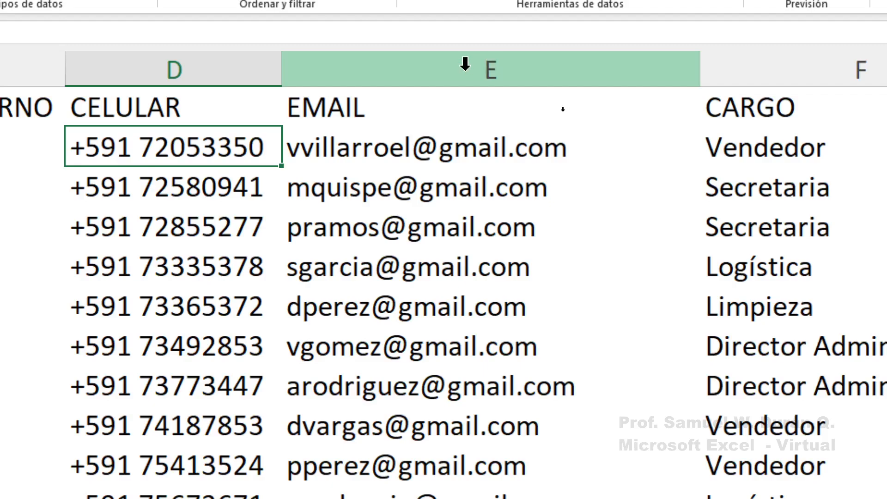
# Annotate the screen to highlight column E and the D/E boundary for the new column
pyautogui.hotkey('ctrl', '2')
pyautogui.moveTo(464, 46); pyautogui.dragTo(531, 95)
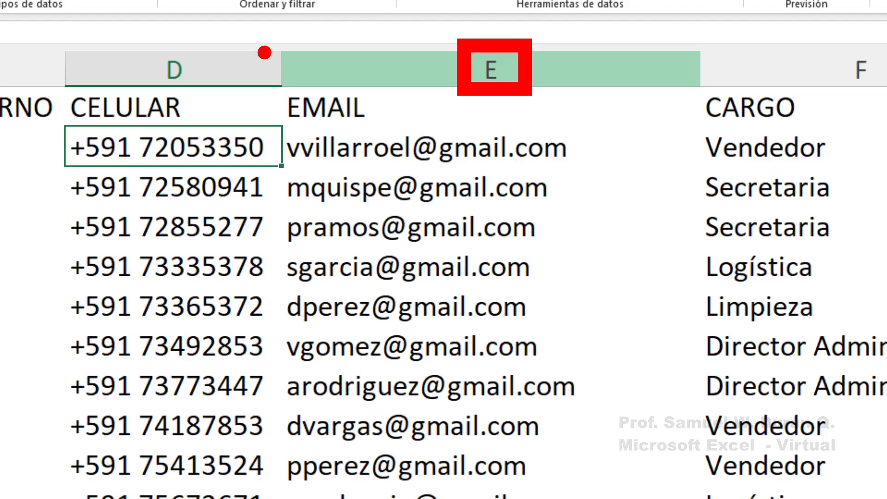
pyautogui.moveTo(418, 68); pyautogui.dragTo(324, 68)
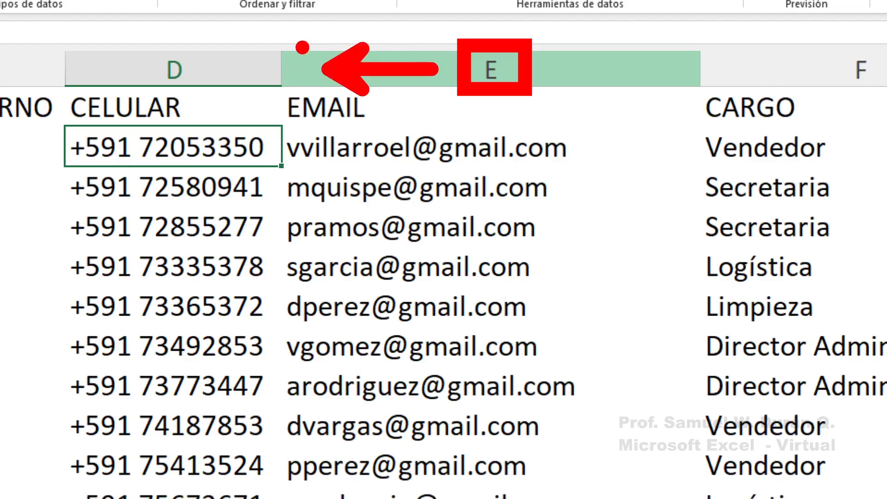
pyautogui.moveTo(247, 32)
pyautogui.mouseDown()
pyautogui.moveTo(265, 483)
pyautogui.moveTo(331, 498)
pyautogui.mouseUp()
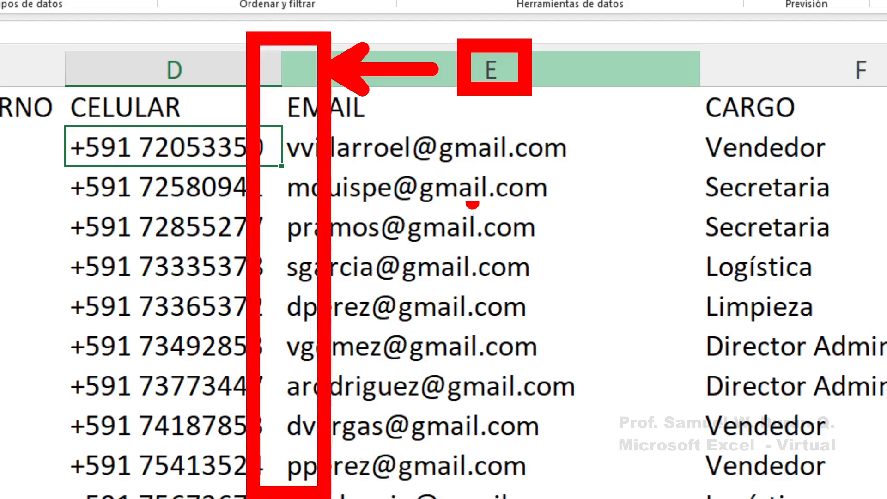
pyautogui.press('Escape')
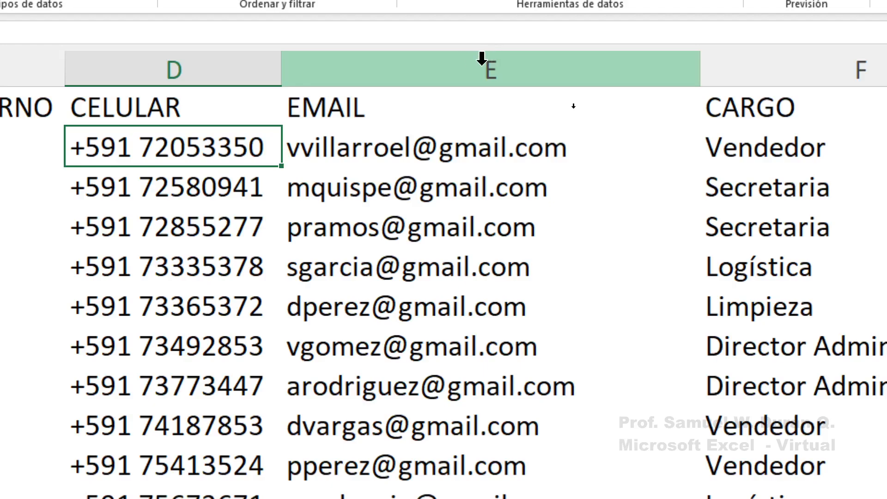
# Show column E's context menu and mark its Insertar option with a red box and arrow
pyautogui.rightClick(501, 63)
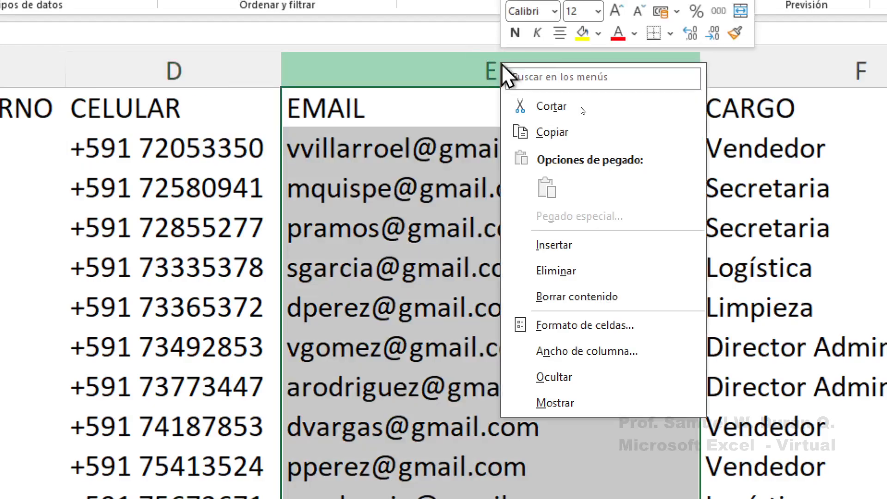
pyautogui.click(509, 79)
pyautogui.moveTo(501, 217)
pyautogui.mouseDown()
pyautogui.moveTo(536, 242)
pyautogui.moveTo(625, 272)
pyautogui.mouseUp()
pyautogui.moveTo(638, 243); pyautogui.dragTo(749, 237)
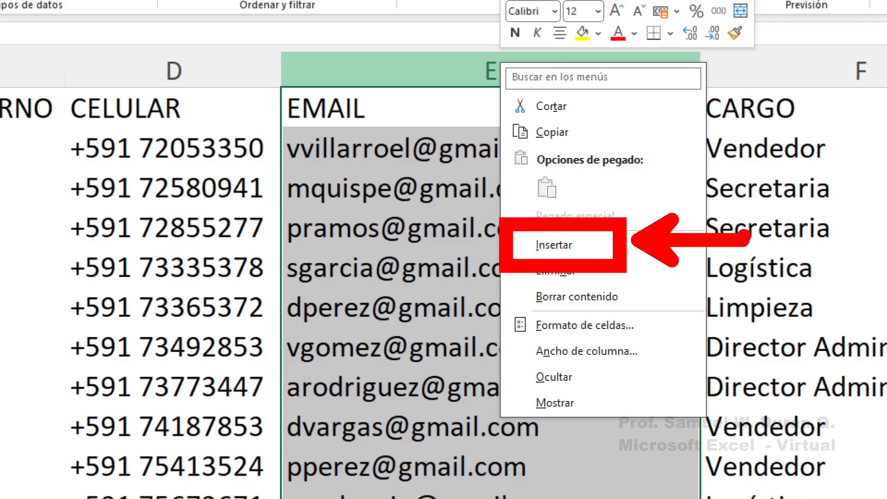
pyautogui.press('Escape')
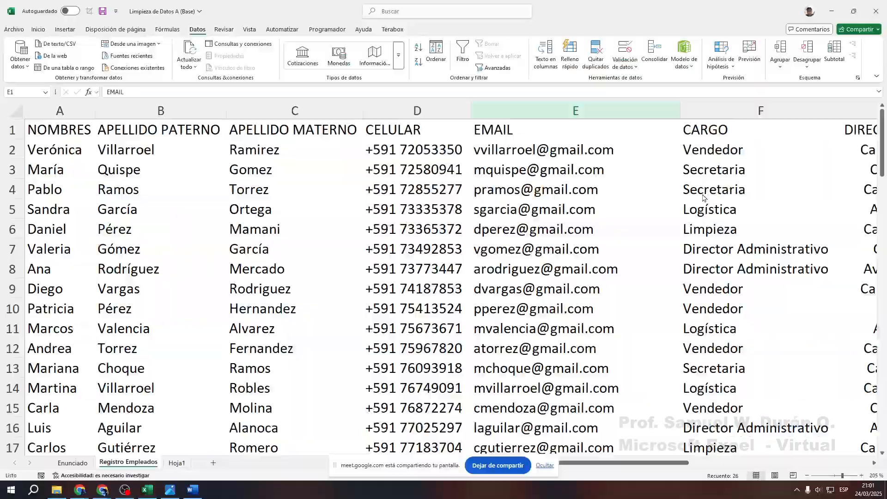
# Insert an empty column at E, before EMAIL
pyautogui.click(493, 62)
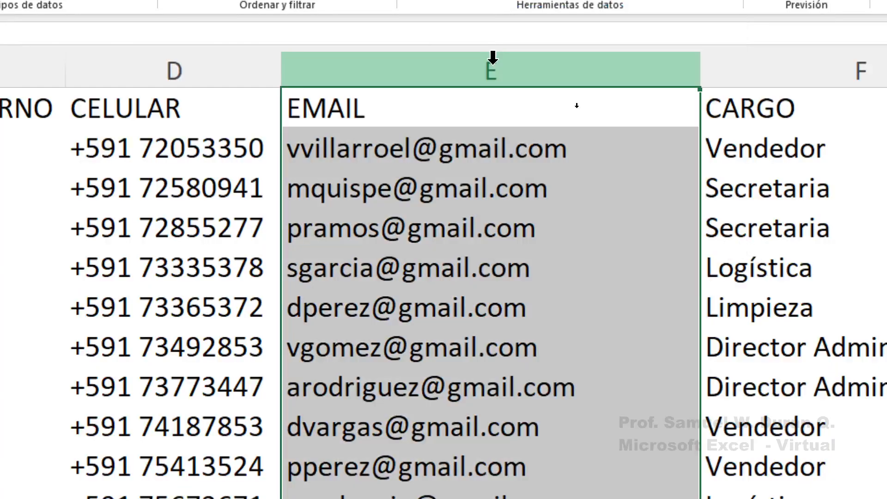
pyautogui.rightClick(493, 59)
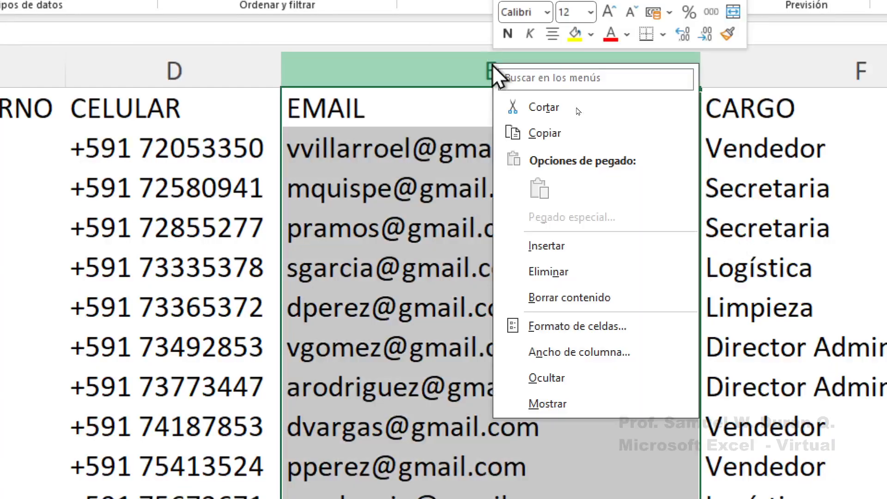
pyautogui.click(566, 249)
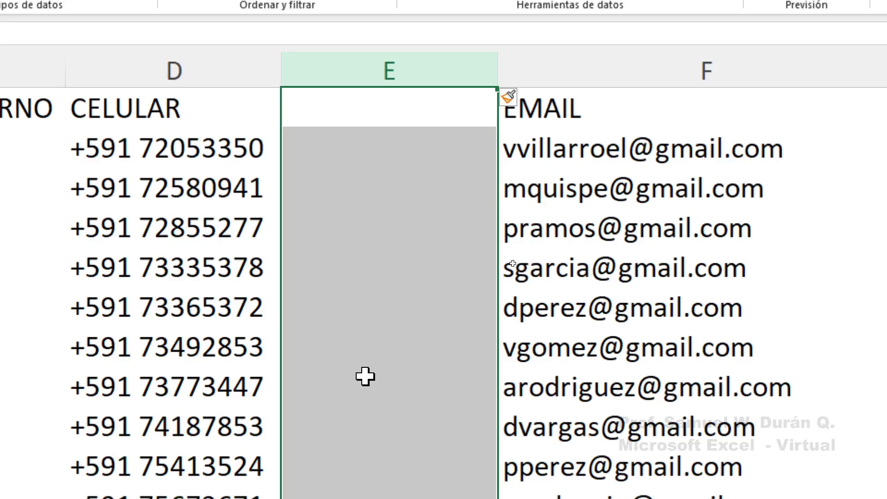
# Enter the heading CELULAR in cell E1
pyautogui.click(364, 147)
pyautogui.click(420, 113)
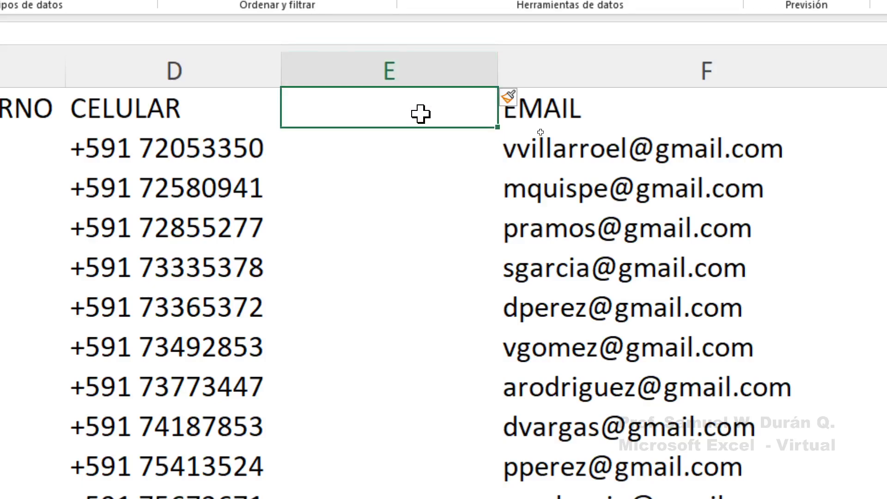
pyautogui.write('CELULAR')
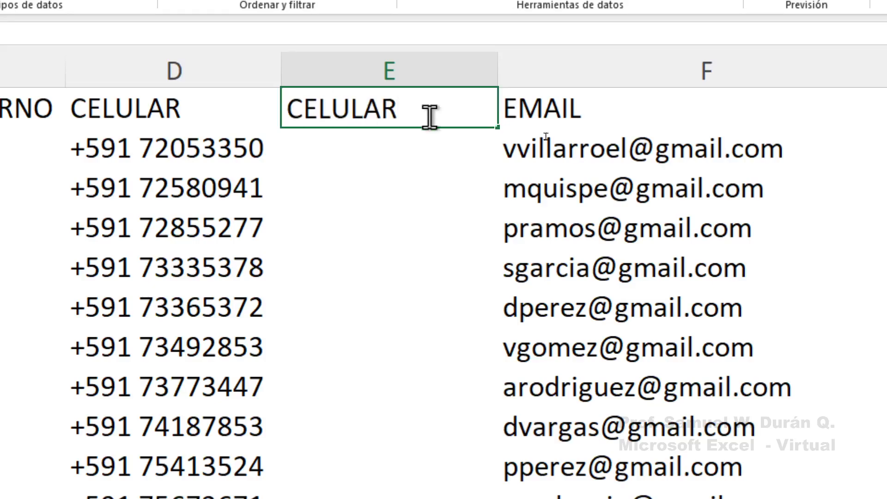
pyautogui.click(405, 144)
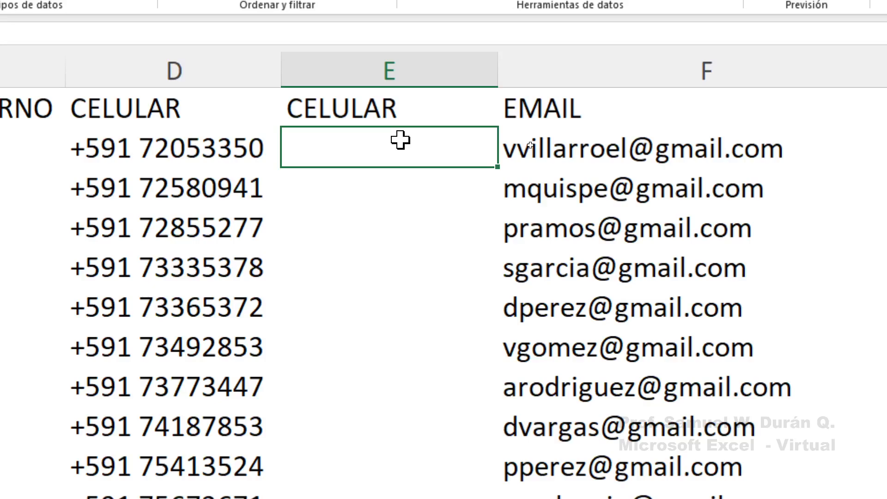
pyautogui.write('=')
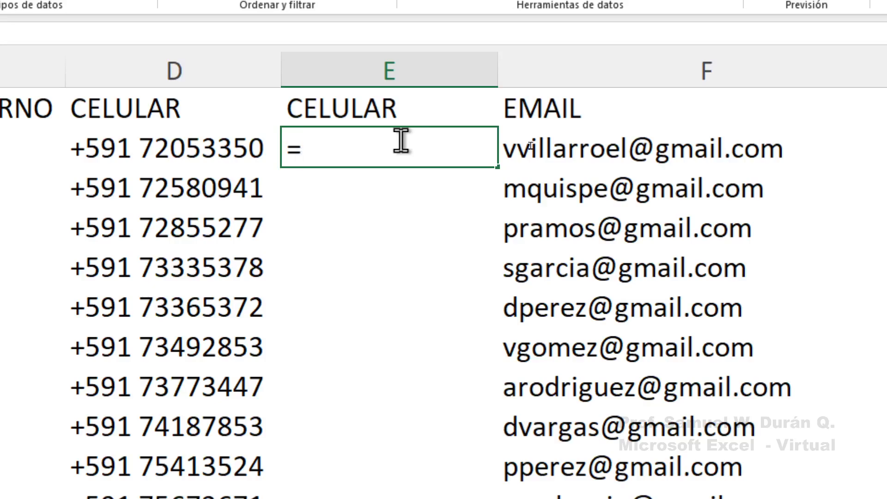
pyautogui.write('DERECHA')
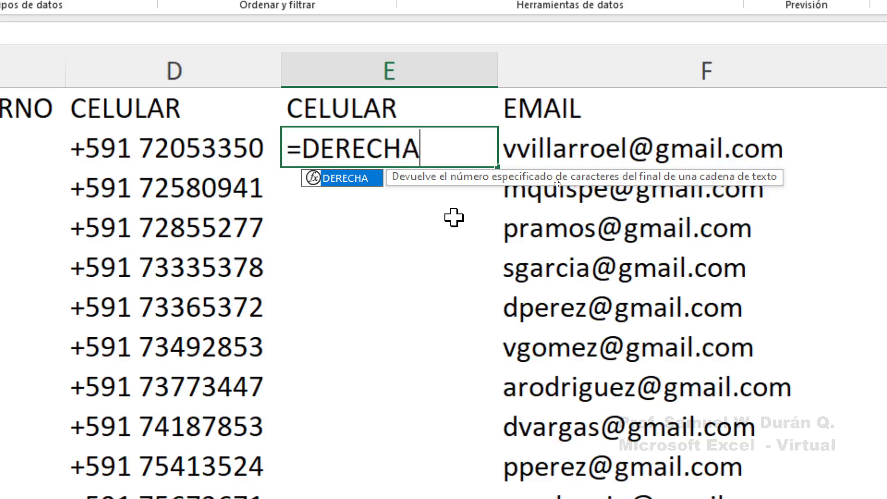
pyautogui.write('(')
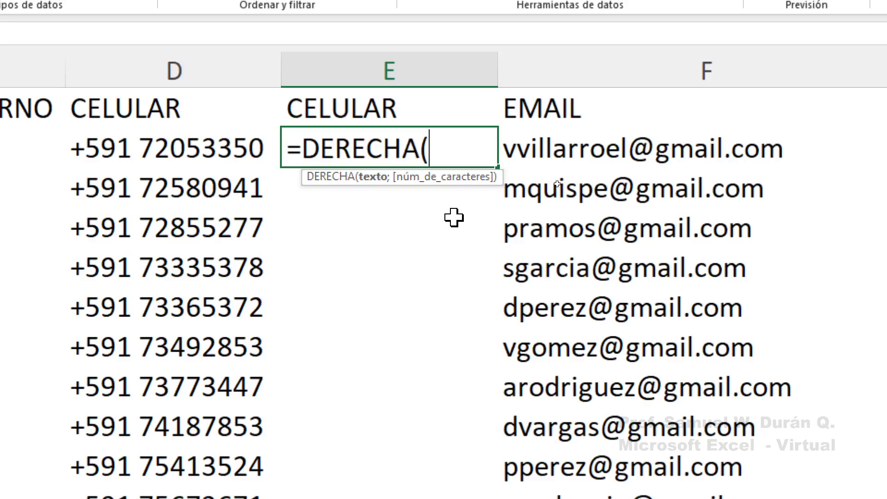
pyautogui.click(160, 146)
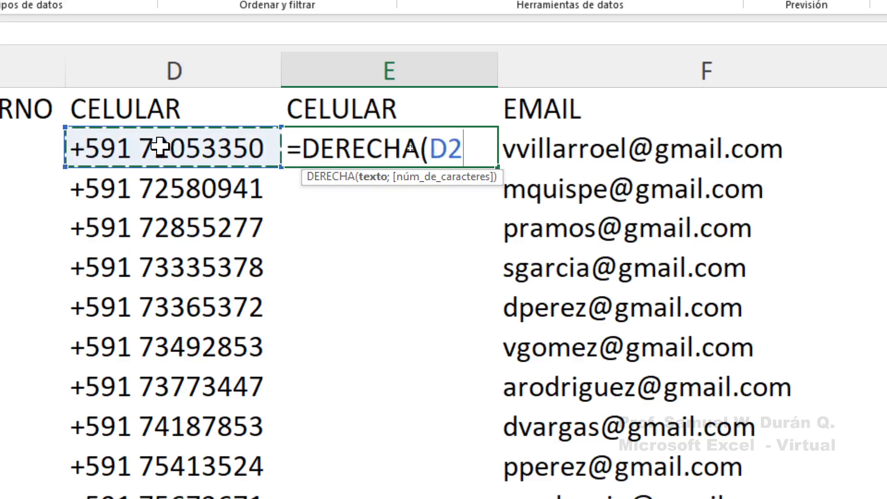
pyautogui.write(';')
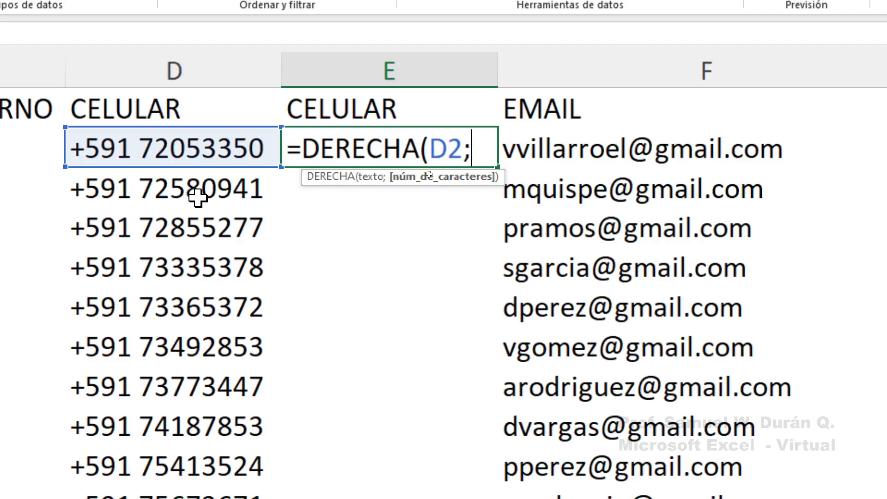
pyautogui.write('8)')
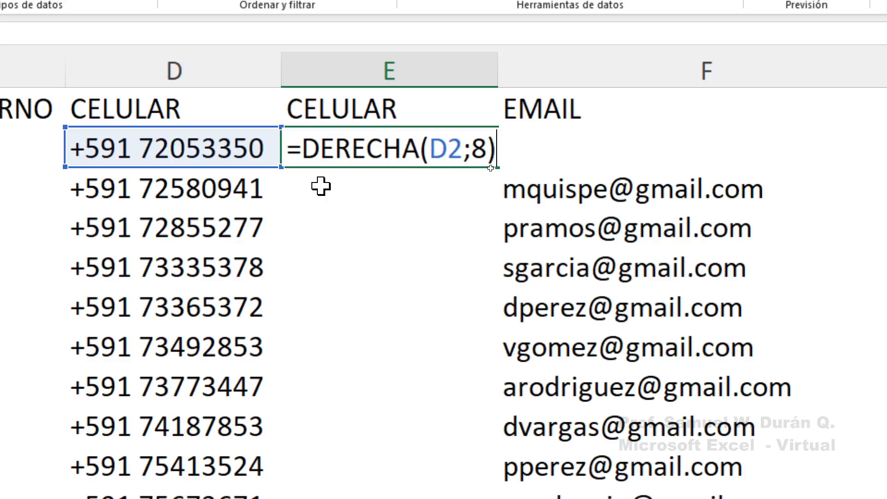
pyautogui.press('Return')
pyautogui.click(435, 144)
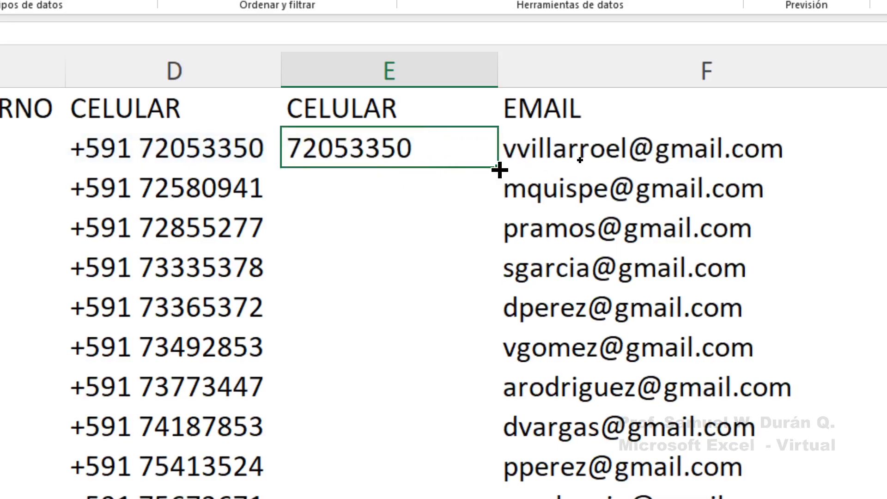
# Fill the DERECHA formula from E2 down to the last employee row, then reopen E2's formula
pyautogui.moveTo(499, 170); pyautogui.dragTo(428, 328)
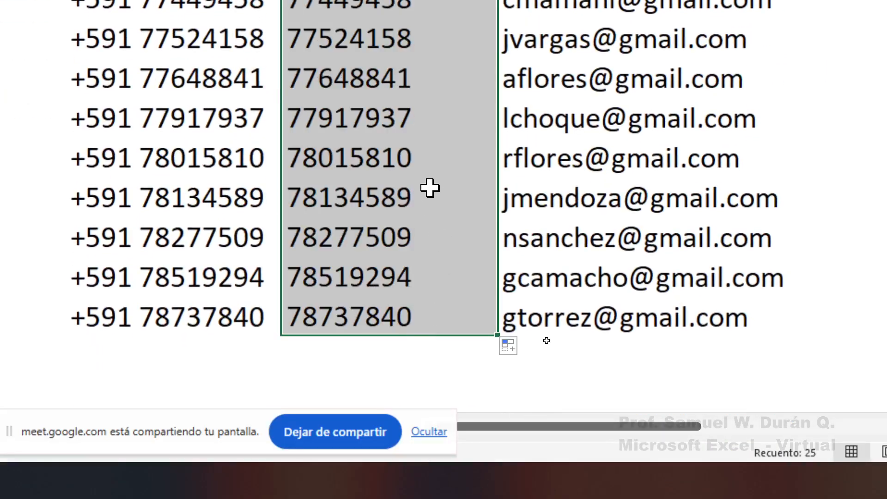
pyautogui.scroll(3, 433, 236)
pyautogui.scroll(3, 434, 235)
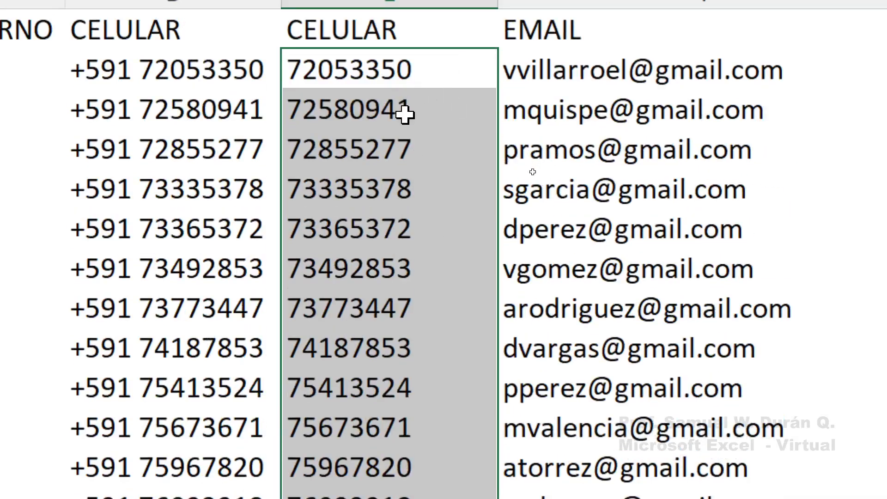
pyautogui.click(412, 71)
pyautogui.doubleClick(411, 71)
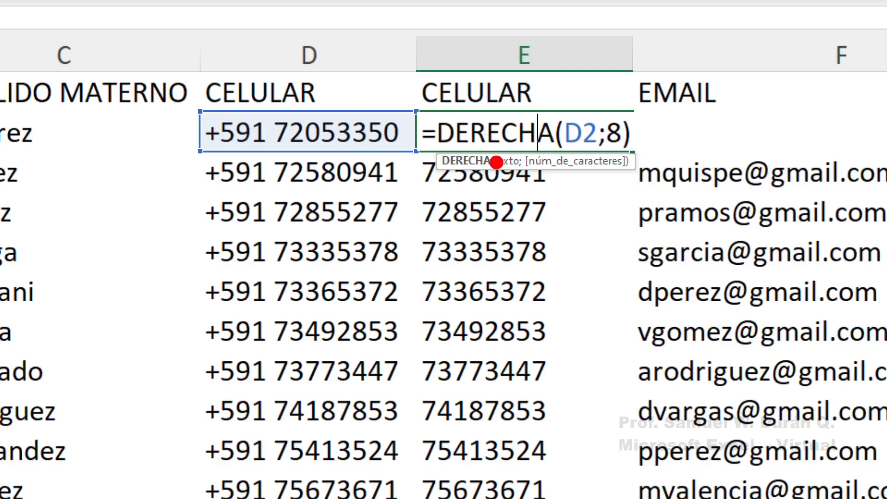
pyautogui.moveTo(496, 162); pyautogui.dragTo(462, 355)
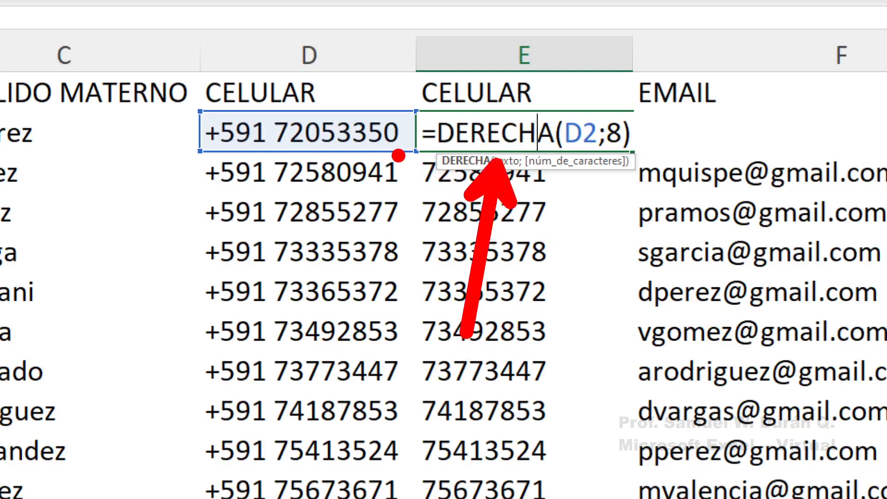
pyautogui.moveTo(578, 113); pyautogui.dragTo(576, 15)
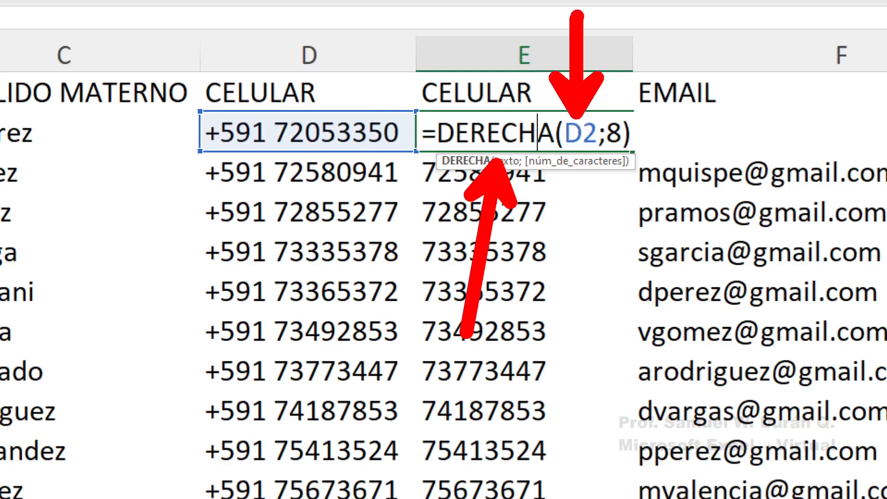
pyautogui.moveTo(186, 108)
pyautogui.mouseDown()
pyautogui.moveTo(399, 143)
pyautogui.moveTo(418, 157)
pyautogui.mouseUp()
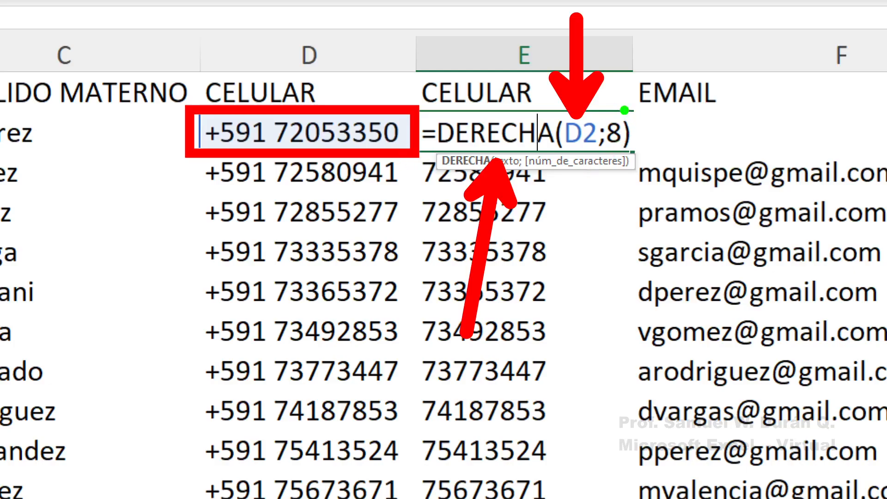
pyautogui.moveTo(618, 114); pyautogui.dragTo(657, 5)
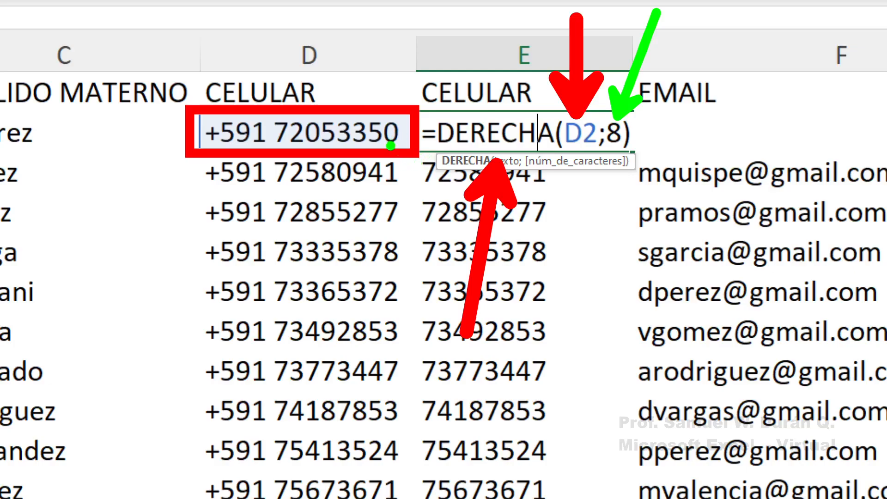
pyautogui.moveTo(392, 157)
pyautogui.mouseDown()
pyautogui.moveTo(407, 183)
pyautogui.moveTo(402, 195)
pyautogui.mouseUp()
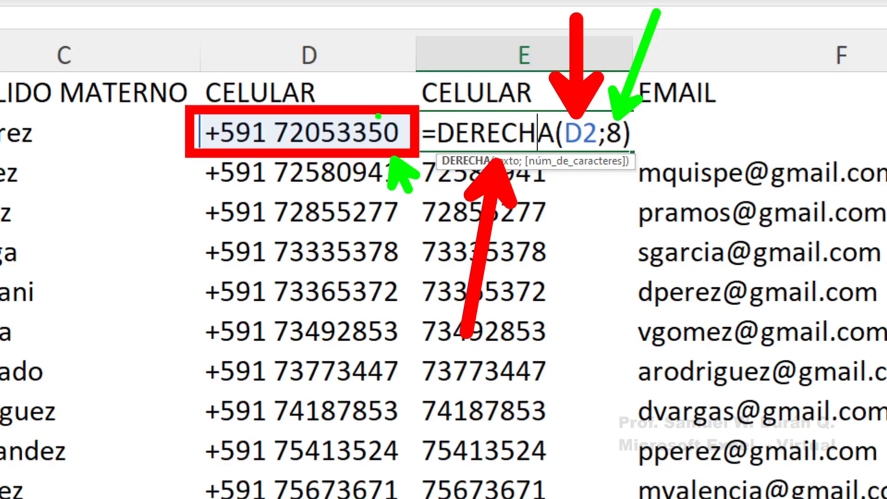
pyautogui.moveTo(378, 117)
pyautogui.mouseDown()
pyautogui.moveTo(371, 104)
pyautogui.moveTo(343, 111)
pyautogui.moveTo(341, 91)
pyautogui.moveTo(323, 88)
pyautogui.moveTo(310, 123)
pyautogui.moveTo(307, 91)
pyautogui.moveTo(296, 111)
pyautogui.moveTo(298, 91)
pyautogui.mouseUp()
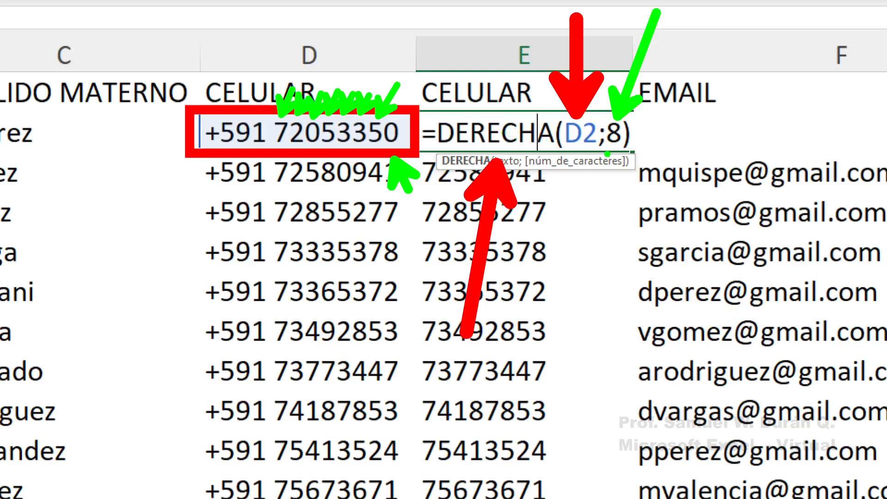
pyautogui.moveTo(557, 114); pyautogui.dragTo(597, 152)
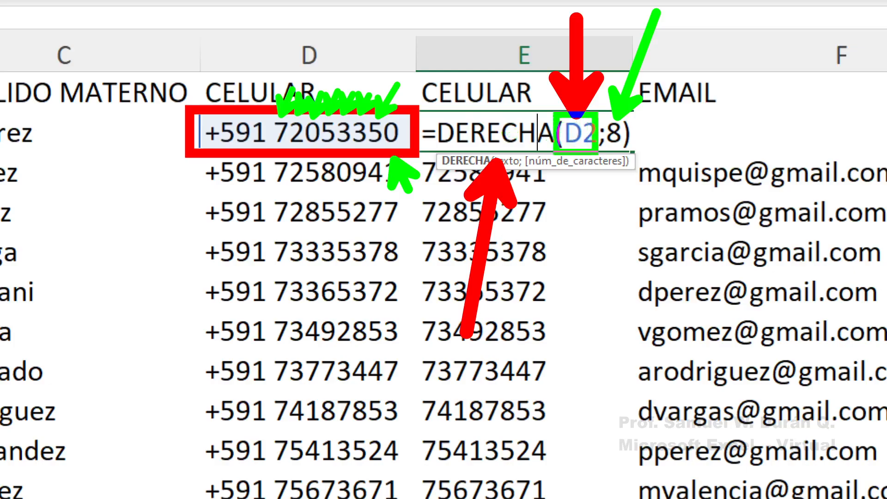
pyautogui.moveTo(180, 110); pyautogui.dragTo(418, 158)
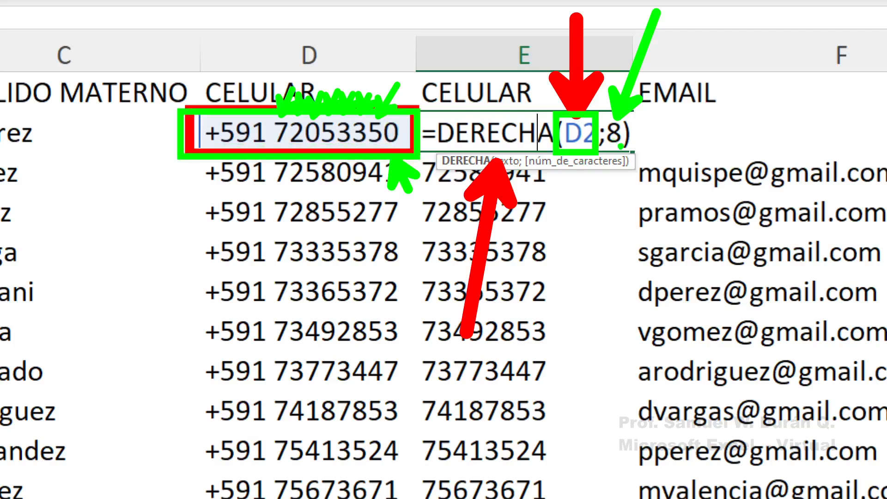
pyautogui.moveTo(622, 148); pyautogui.dragTo(652, 210)
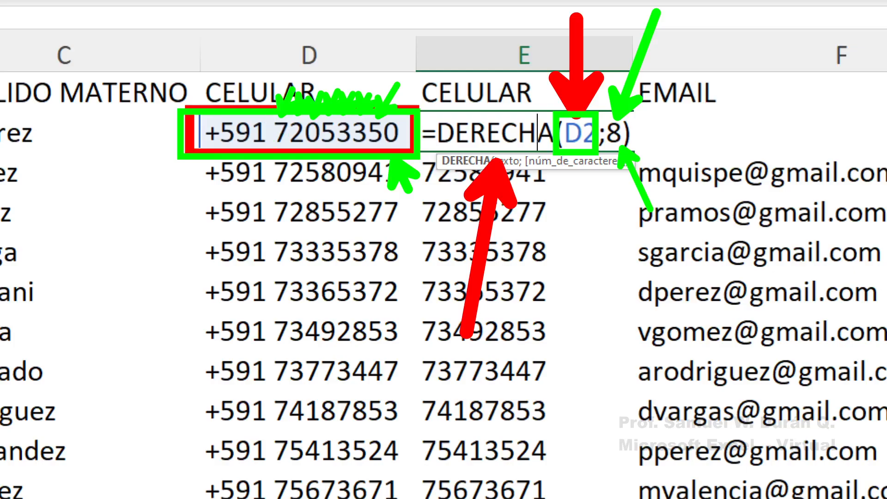
pyautogui.moveTo(270, 113); pyautogui.dragTo(411, 152)
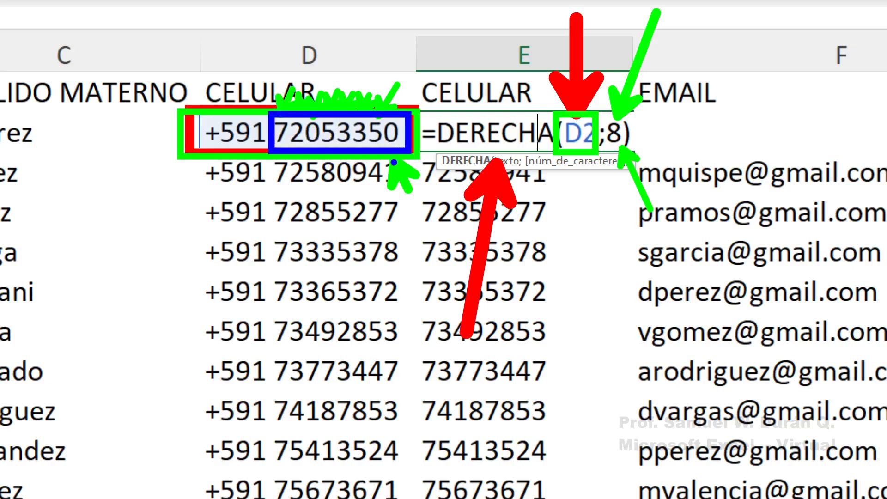
pyautogui.moveTo(279, 164); pyautogui.dragTo(418, 165)
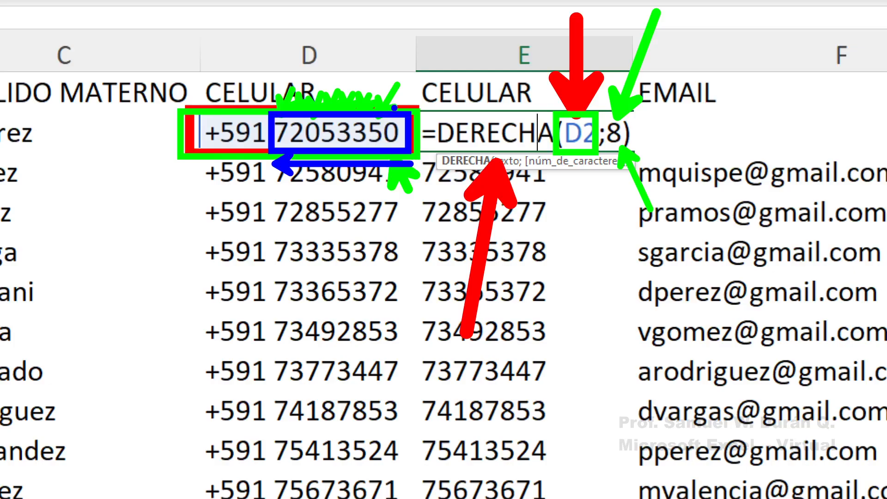
pyautogui.moveTo(393, 109)
pyautogui.mouseDown()
pyautogui.moveTo(401, 71)
pyautogui.moveTo(353, 113)
pyautogui.moveTo(359, 86)
pyautogui.moveTo(314, 80)
pyautogui.mouseUp()
pyautogui.moveTo(301, 109); pyautogui.dragTo(301, 79)
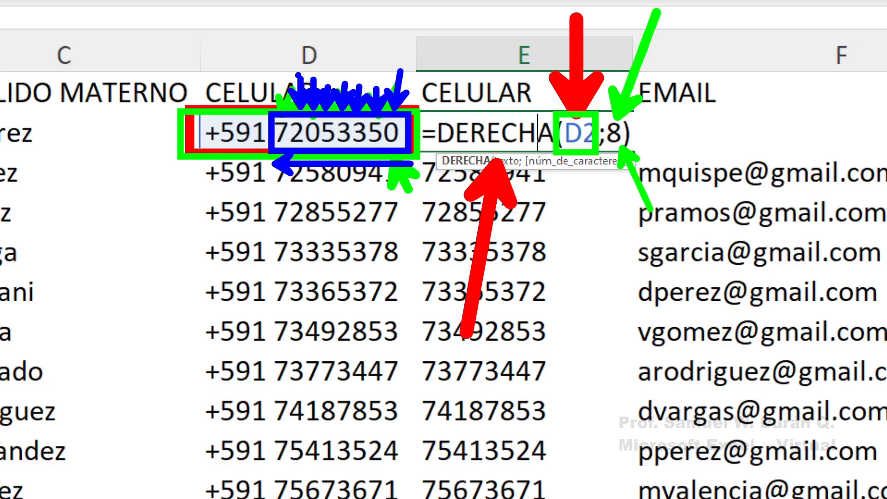
pyautogui.moveTo(281, 108); pyautogui.dragTo(290, 61)
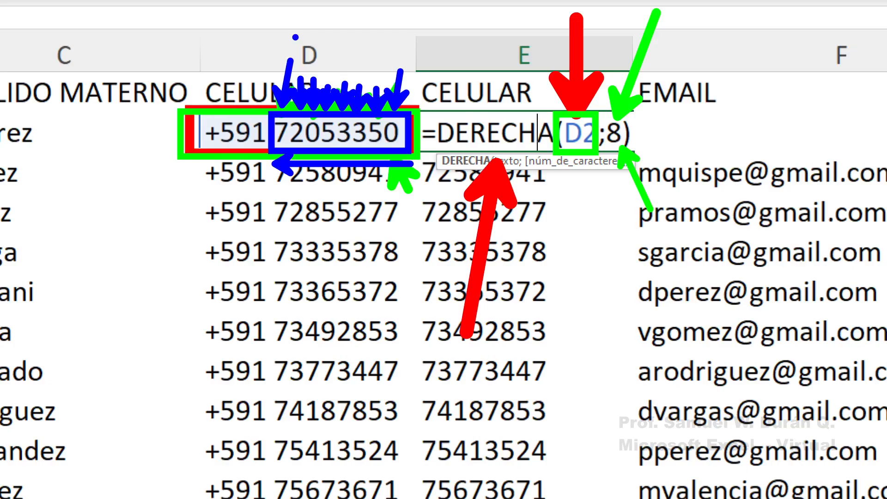
pyautogui.press('Escape')
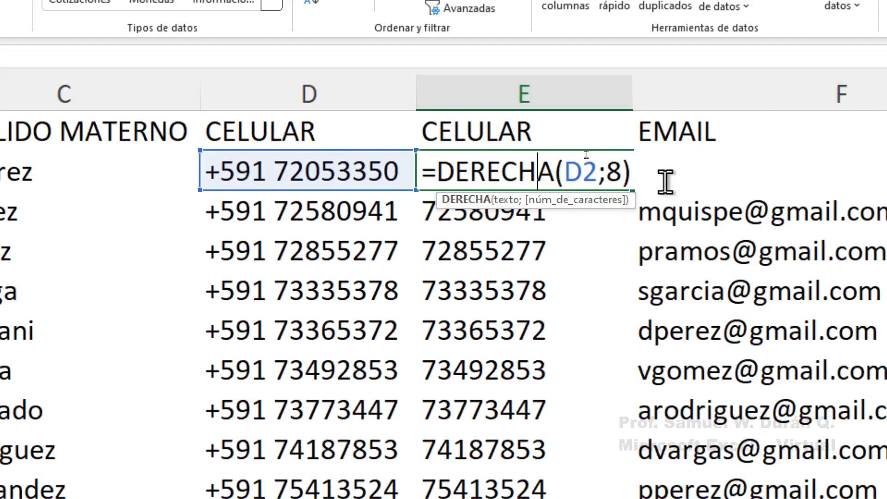
# Review E2's DERECHA formula with arrows linking it to column D, then select column E's numbers
pyautogui.press('Return')
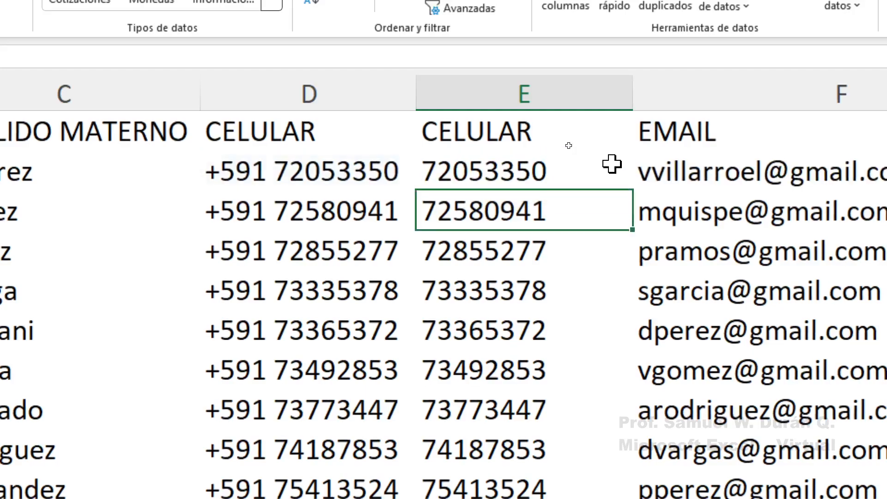
pyautogui.click(601, 164)
pyautogui.doubleClick(586, 165)
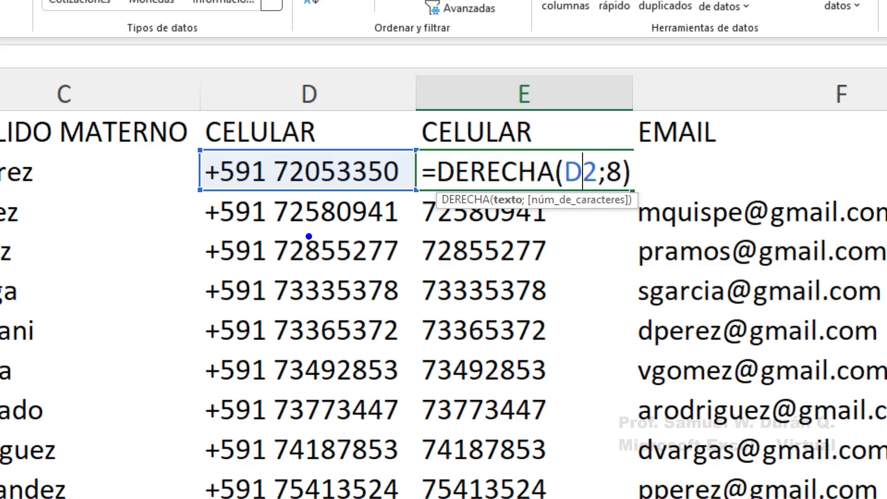
pyautogui.moveTo(310, 200)
pyautogui.mouseDown()
pyautogui.moveTo(219, 201)
pyautogui.moveTo(208, 194)
pyautogui.mouseUp()
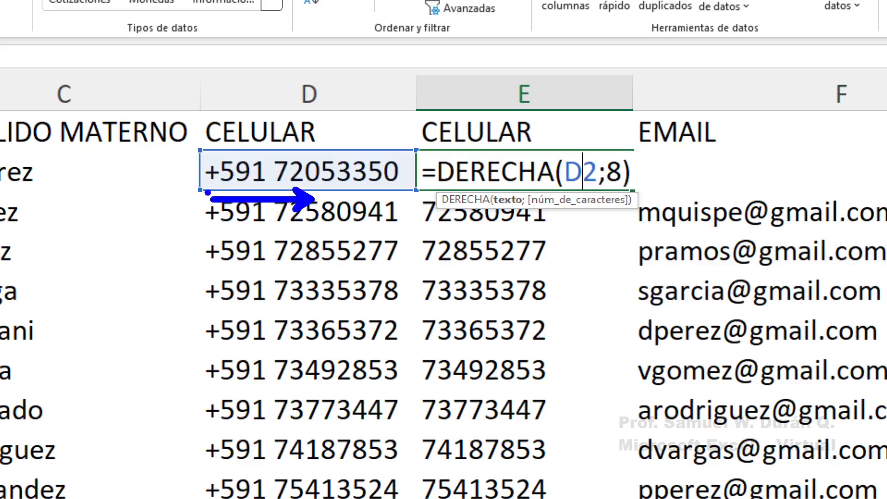
pyautogui.moveTo(228, 153)
pyautogui.mouseDown()
pyautogui.moveTo(275, 146)
pyautogui.moveTo(280, 115)
pyautogui.moveTo(284, 154)
pyautogui.moveTo(297, 145)
pyautogui.moveTo(308, 109)
pyautogui.mouseUp()
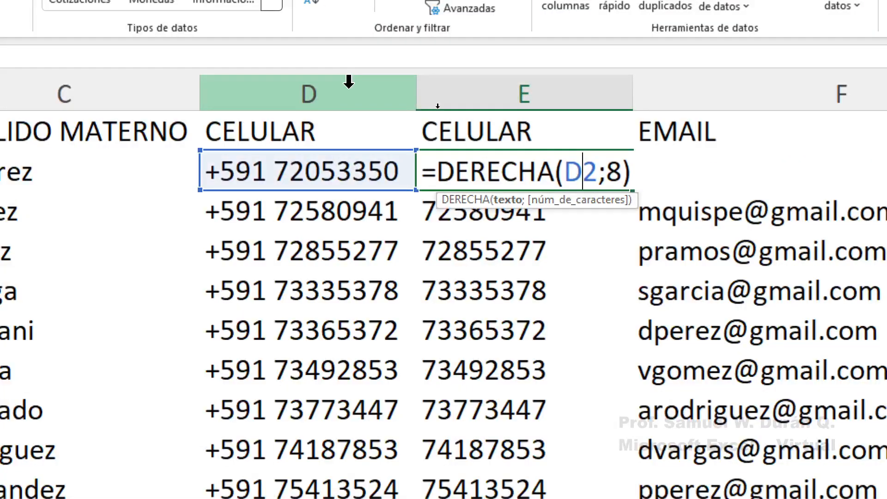
pyautogui.press('Return')
pyautogui.moveTo(554, 184); pyautogui.dragTo(497, 434)
pyautogui.click(510, 350)
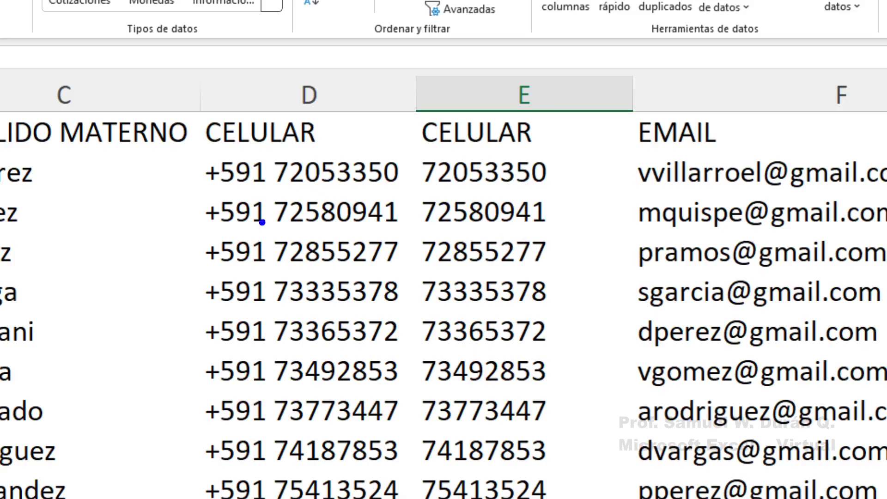
pyautogui.moveTo(231, 361); pyautogui.dragTo(350, 157)
pyautogui.moveTo(266, 172); pyautogui.dragTo(306, 316)
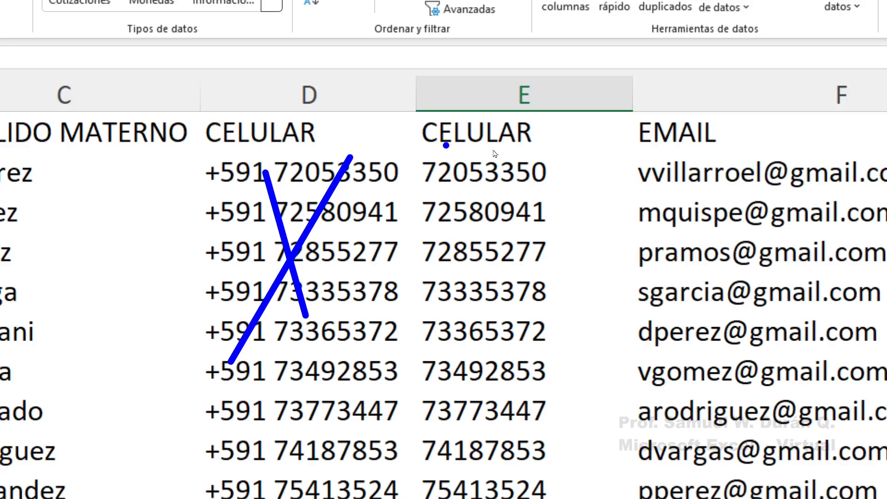
pyautogui.press('e')
pyautogui.moveTo(416, 111)
pyautogui.mouseDown()
pyautogui.moveTo(485, 210)
pyautogui.moveTo(581, 497)
pyautogui.mouseUp()
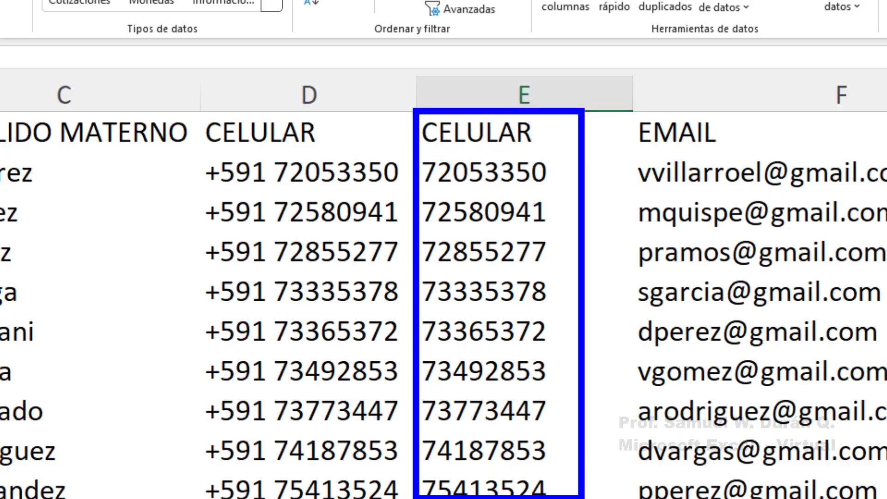
pyautogui.press('Escape')
pyautogui.click(531, 171)
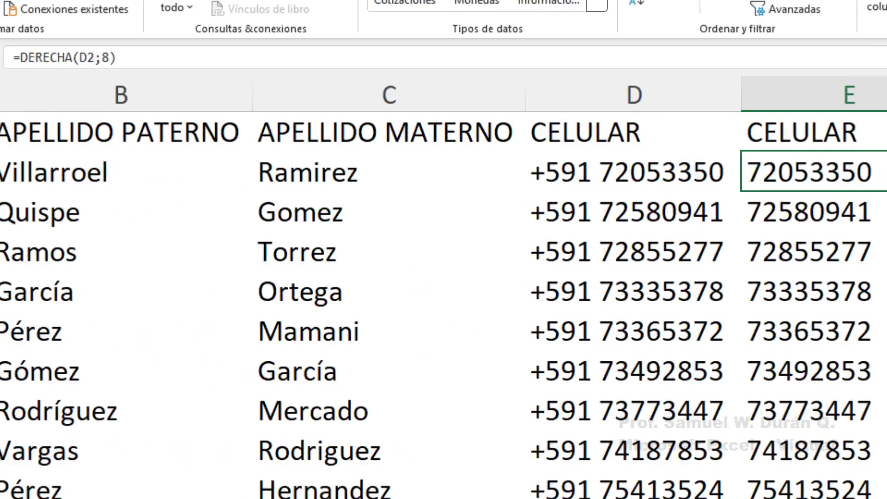
pyautogui.moveTo(738, 76)
pyautogui.mouseDown()
pyautogui.moveTo(745, 119)
pyautogui.moveTo(883, 496)
pyautogui.mouseUp()
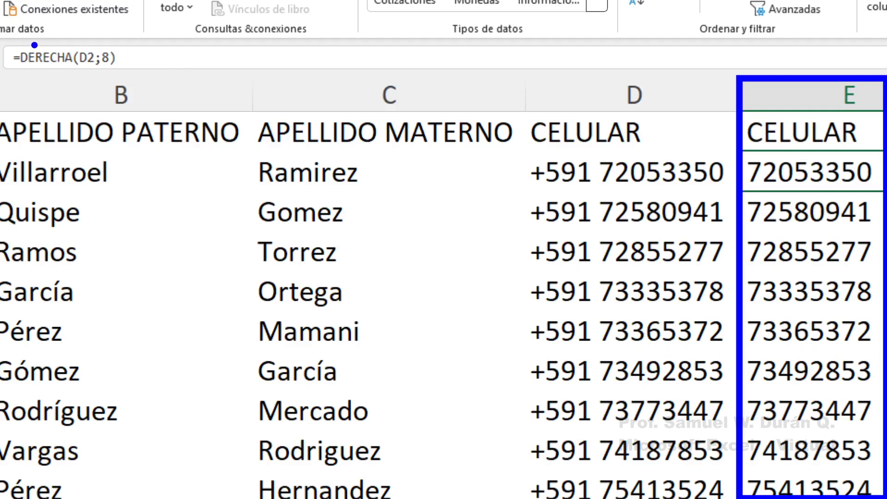
pyautogui.moveTo(11, 35)
pyautogui.mouseDown()
pyautogui.moveTo(124, 73)
pyautogui.moveTo(276, 54)
pyautogui.moveTo(272, 64)
pyautogui.mouseUp()
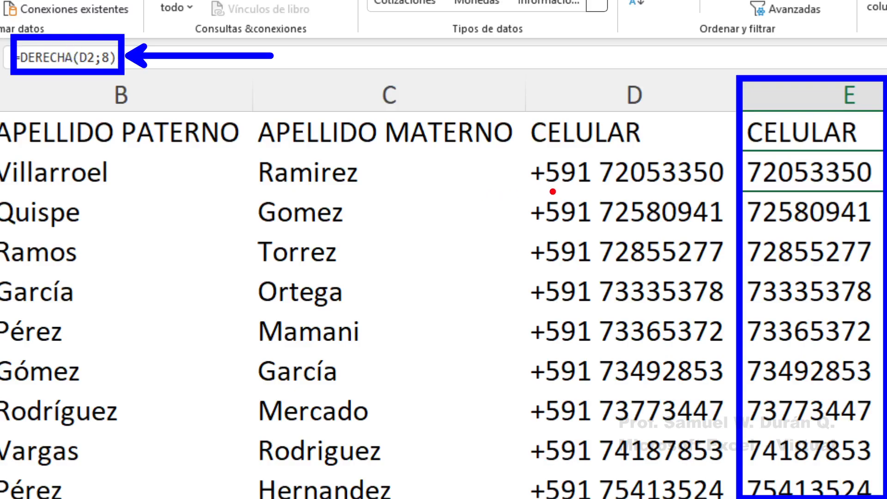
pyautogui.moveTo(522, 149); pyautogui.dragTo(729, 497)
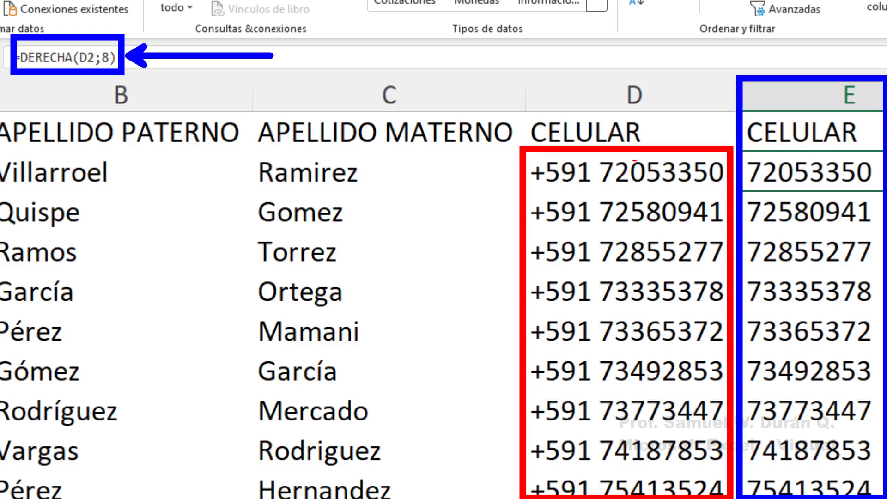
pyautogui.moveTo(628, 134); pyautogui.dragTo(625, 72)
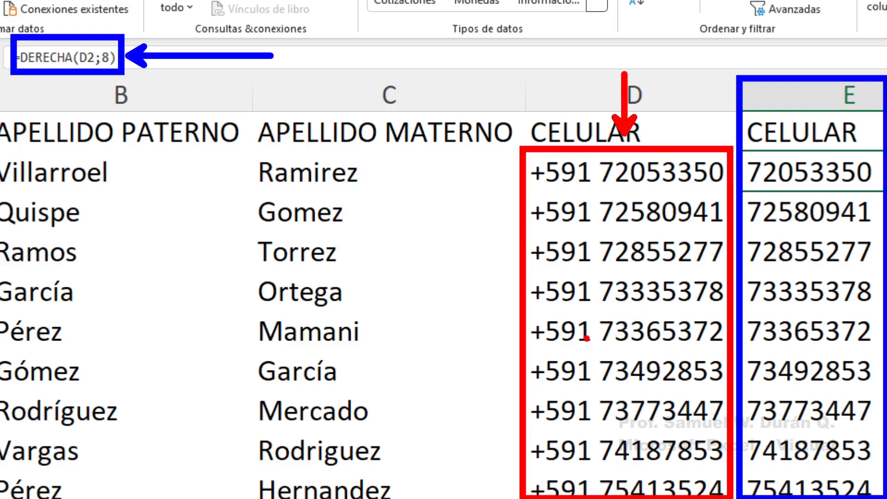
pyautogui.moveTo(589, 332); pyautogui.dragTo(658, 222)
pyautogui.moveTo(591, 231)
pyautogui.mouseDown()
pyautogui.moveTo(623, 283)
pyautogui.moveTo(659, 312)
pyautogui.mouseUp()
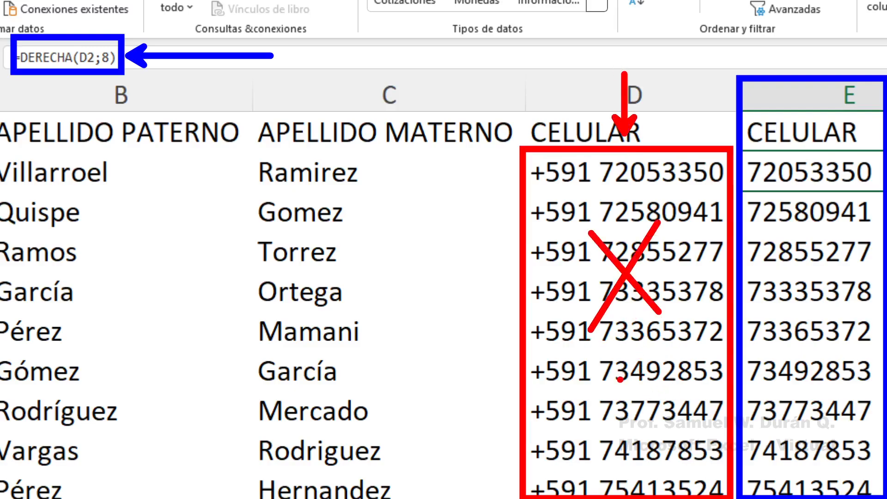
pyautogui.moveTo(637, 455)
pyautogui.mouseDown()
pyautogui.moveTo(598, 444)
pyautogui.moveTo(560, 143)
pyautogui.mouseUp()
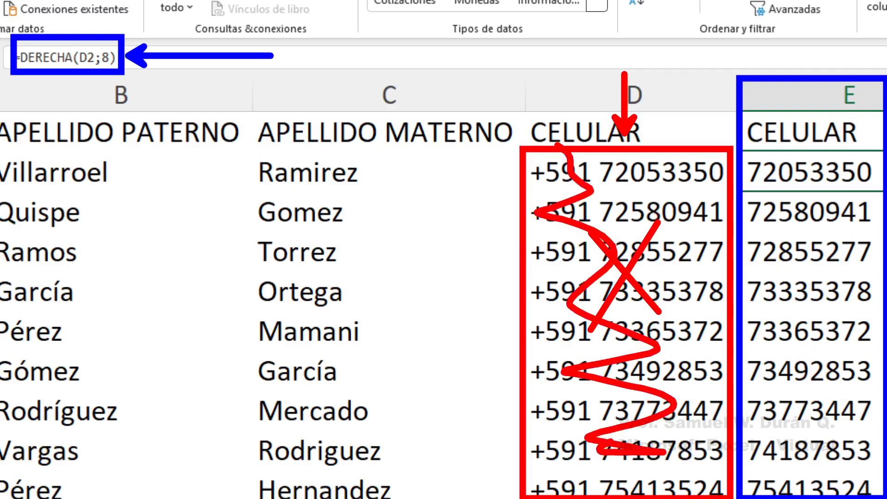
pyautogui.moveTo(786, 146); pyautogui.dragTo(784, 190)
pyautogui.moveTo(778, 150)
pyautogui.mouseDown()
pyautogui.moveTo(800, 150)
pyautogui.moveTo(818, 185)
pyautogui.mouseUp()
pyautogui.moveTo(832, 148)
pyautogui.mouseDown()
pyautogui.moveTo(827, 190)
pyautogui.moveTo(860, 153)
pyautogui.mouseUp()
pyautogui.moveTo(837, 175); pyautogui.dragTo(865, 166)
pyautogui.moveTo(827, 188); pyautogui.dragTo(873, 183)
pyautogui.moveTo(880, 137)
pyautogui.mouseDown()
pyautogui.moveTo(871, 190)
pyautogui.moveTo(876, 146)
pyautogui.mouseUp()
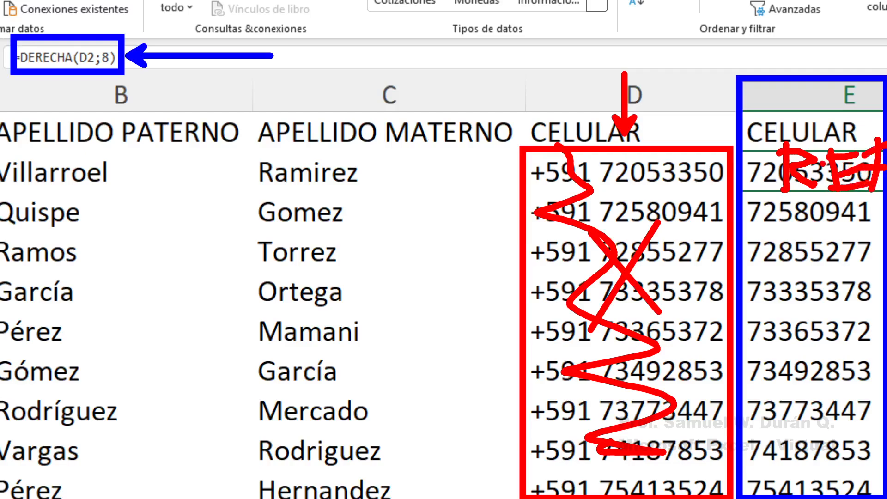
pyautogui.press('Escape')
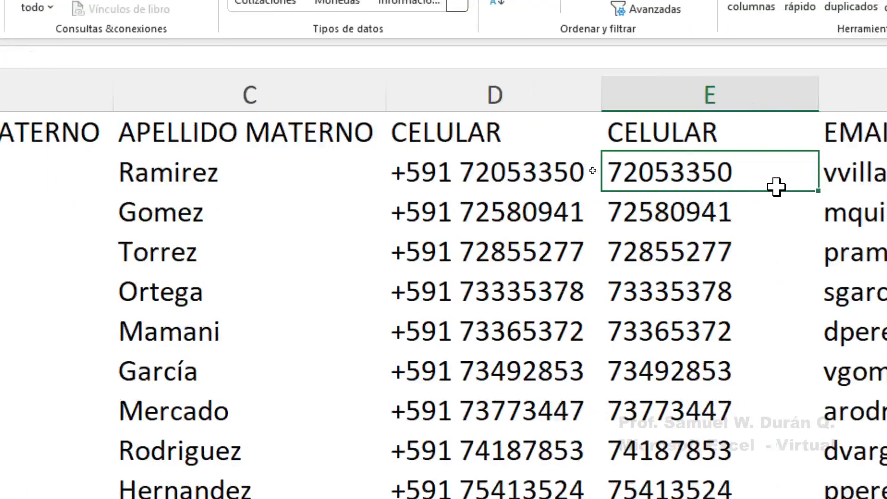
# Copy column E's extracted phone numbers and paste them over themselves as Valores
pyautogui.moveTo(847, 118); pyautogui.dragTo(847, 190)
pyautogui.moveTo(545, 189); pyautogui.dragTo(539, 311)
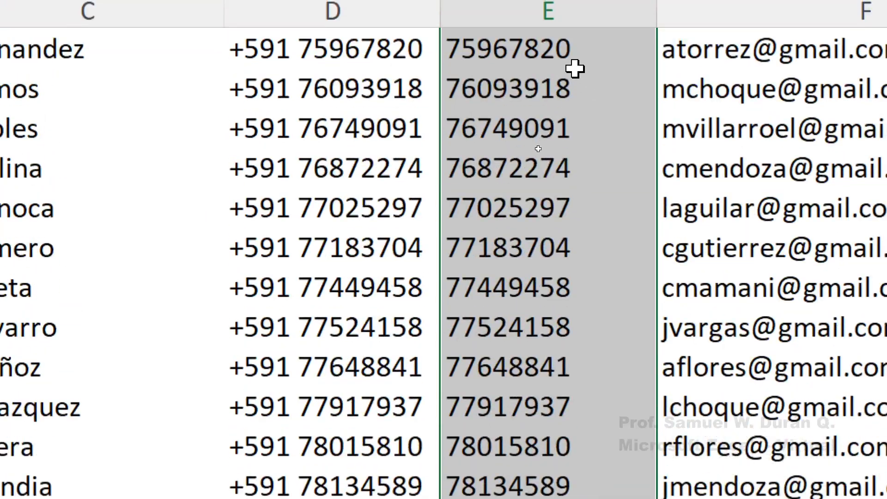
pyautogui.rightClick(559, 124)
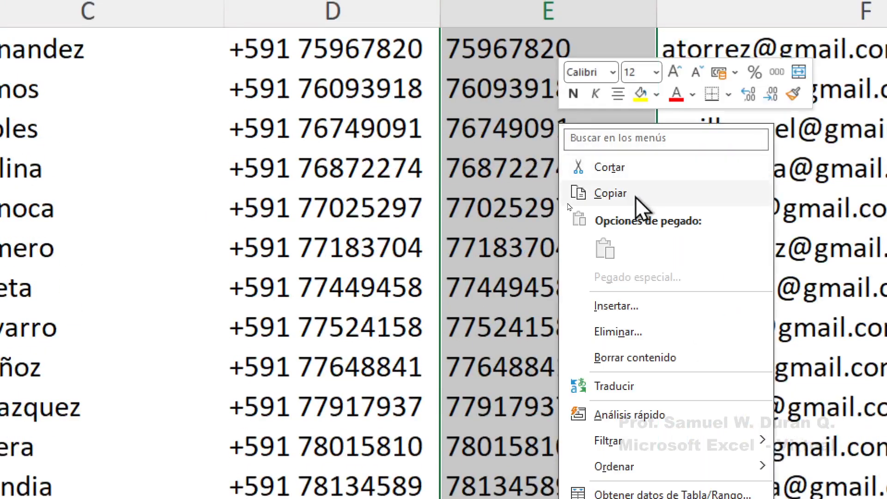
pyautogui.click(620, 194)
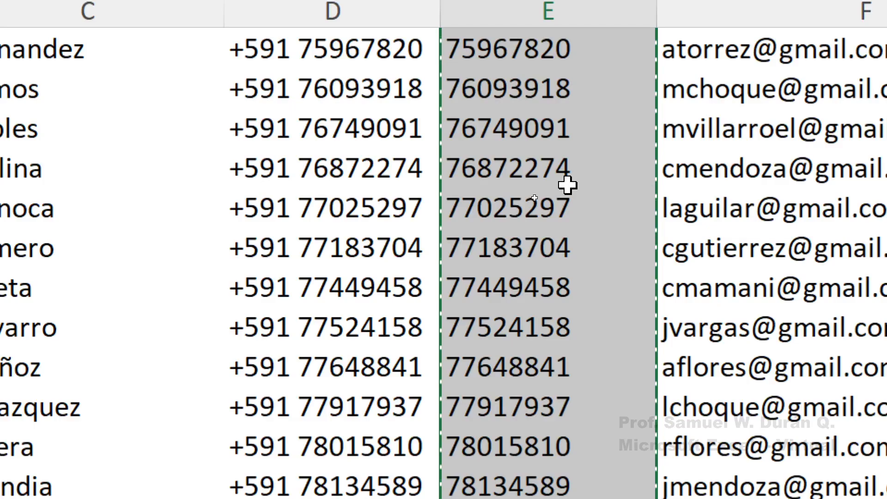
pyautogui.rightClick(567, 185)
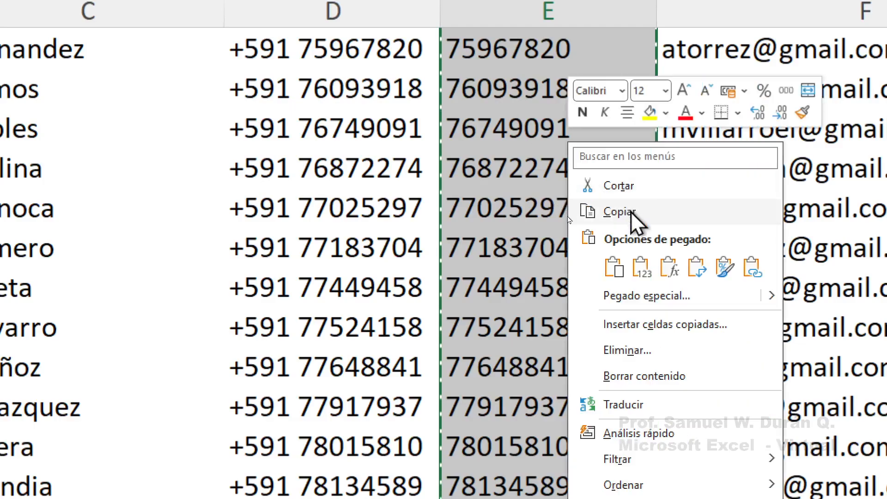
pyautogui.click(641, 268)
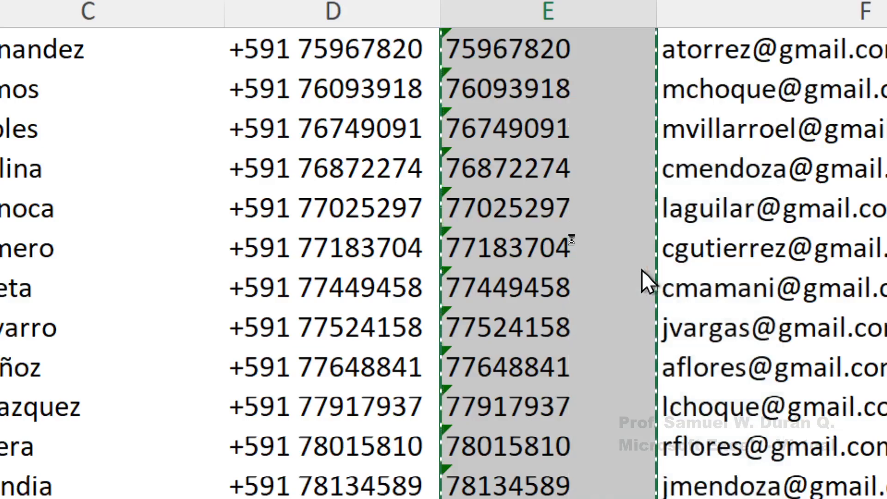
pyautogui.scroll(4, 645, 277)
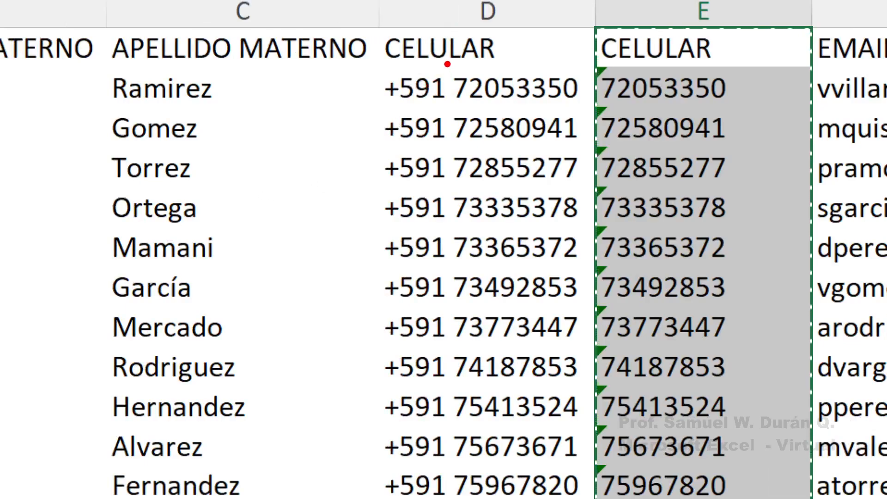
pyautogui.moveTo(434, 121)
pyautogui.mouseDown()
pyautogui.moveTo(480, 117)
pyautogui.moveTo(488, 263)
pyautogui.moveTo(472, 365)
pyautogui.moveTo(490, 460)
pyautogui.moveTo(526, 428)
pyautogui.moveTo(453, 7)
pyautogui.moveTo(476, 14)
pyautogui.moveTo(540, 397)
pyautogui.mouseUp()
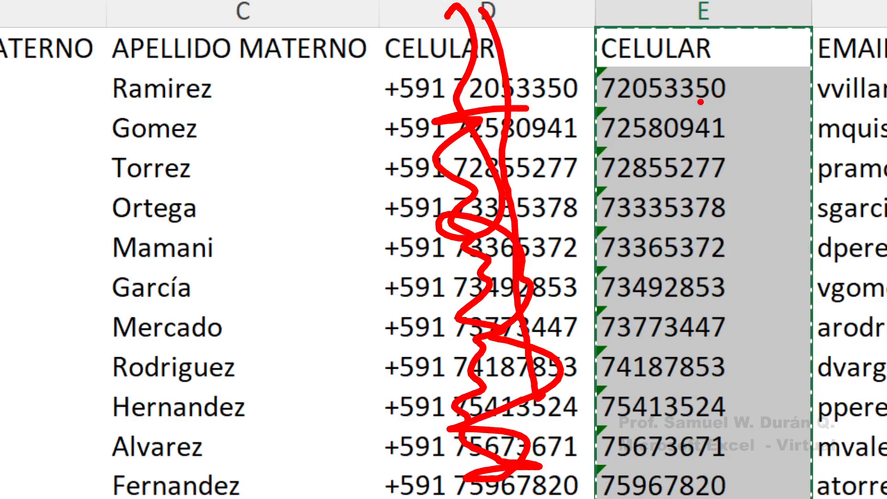
pyautogui.moveTo(621, 82); pyautogui.dragTo(635, 138)
pyautogui.moveTo(656, 93); pyautogui.dragTo(672, 125)
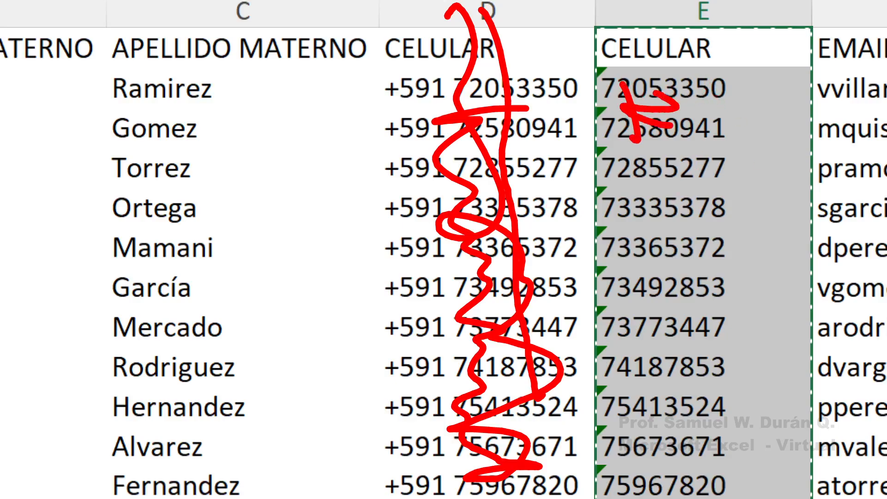
pyautogui.moveTo(691, 96)
pyautogui.mouseDown()
pyautogui.moveTo(699, 135)
pyautogui.moveTo(735, 91)
pyautogui.mouseUp()
pyautogui.moveTo(709, 112); pyautogui.dragTo(737, 126)
pyautogui.moveTo(748, 89); pyautogui.dragTo(748, 141)
pyautogui.moveTo(743, 101); pyautogui.dragTo(764, 91)
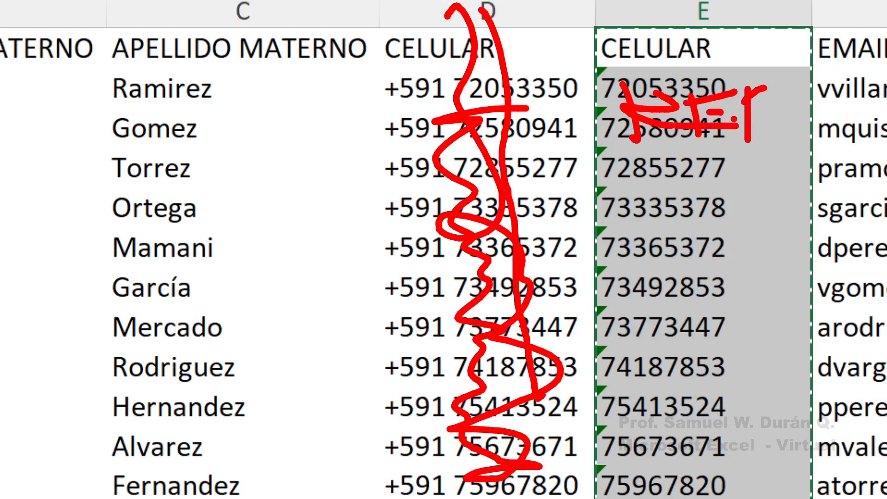
pyautogui.moveTo(734, 118); pyautogui.dragTo(772, 122)
pyautogui.press('Escape')
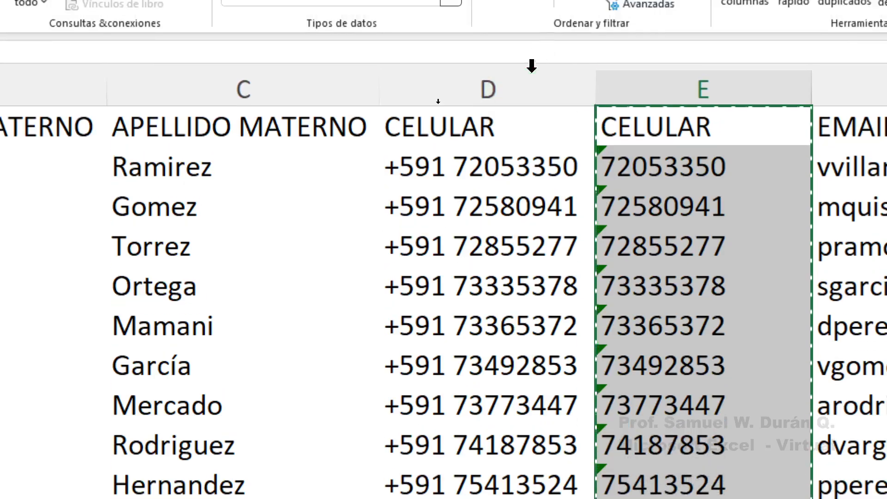
pyautogui.click(495, 10)
pyautogui.rightClick(496, 78)
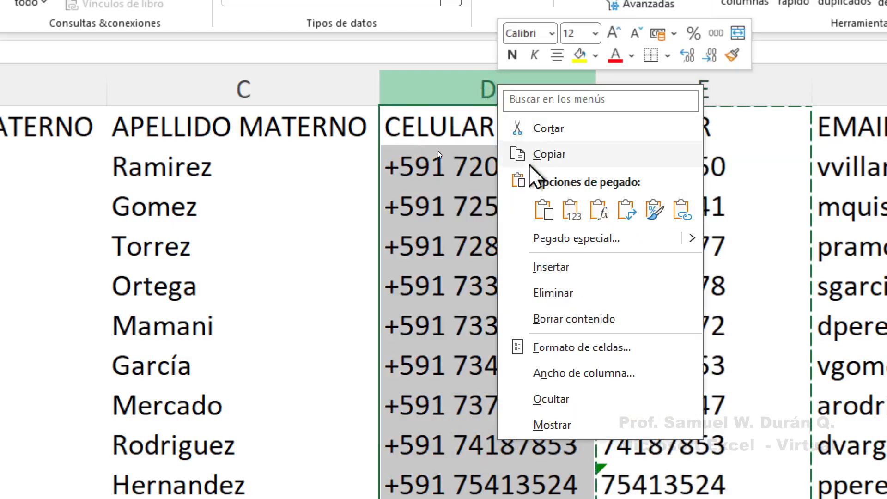
pyautogui.click(545, 289)
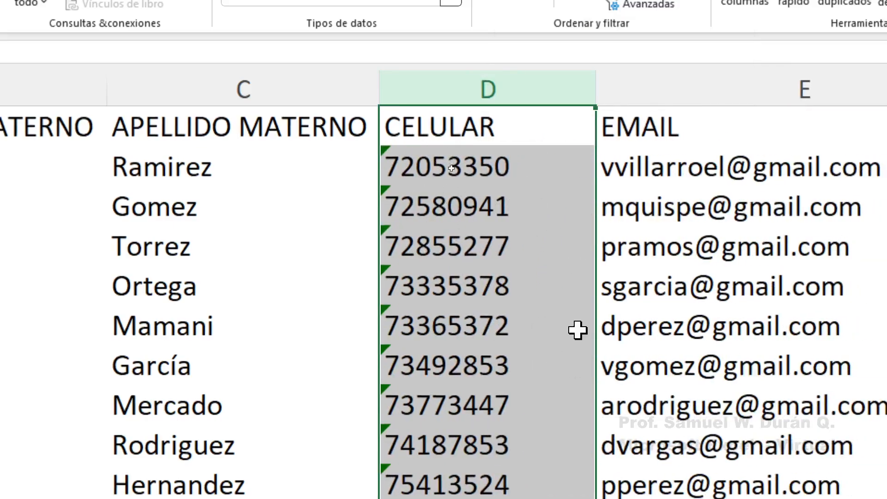
pyautogui.click(494, 205)
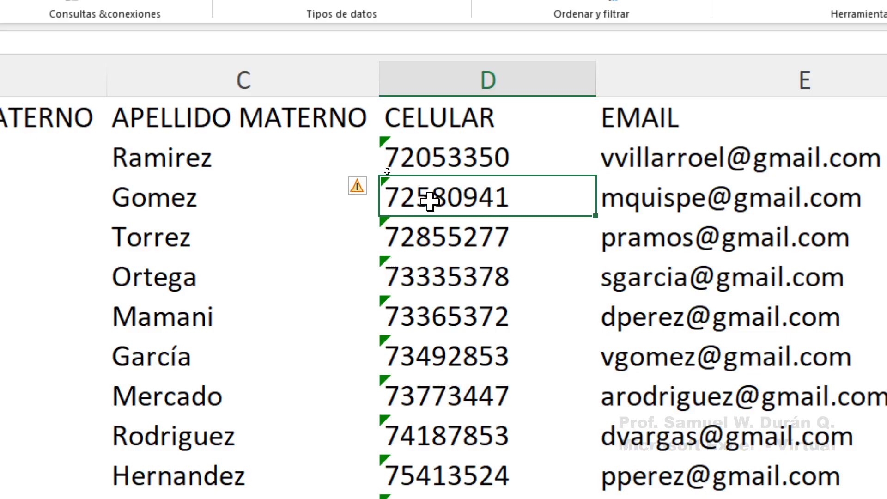
pyautogui.click(406, 150)
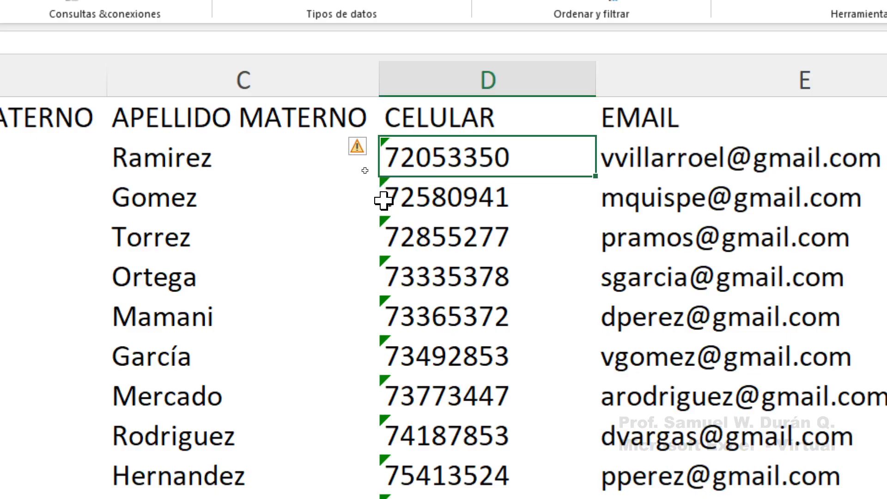
pyautogui.click(384, 199)
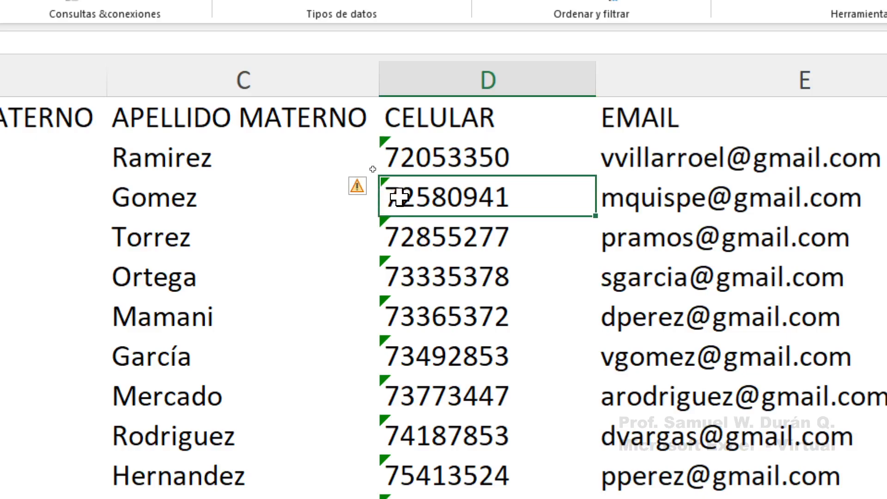
pyautogui.click(391, 271)
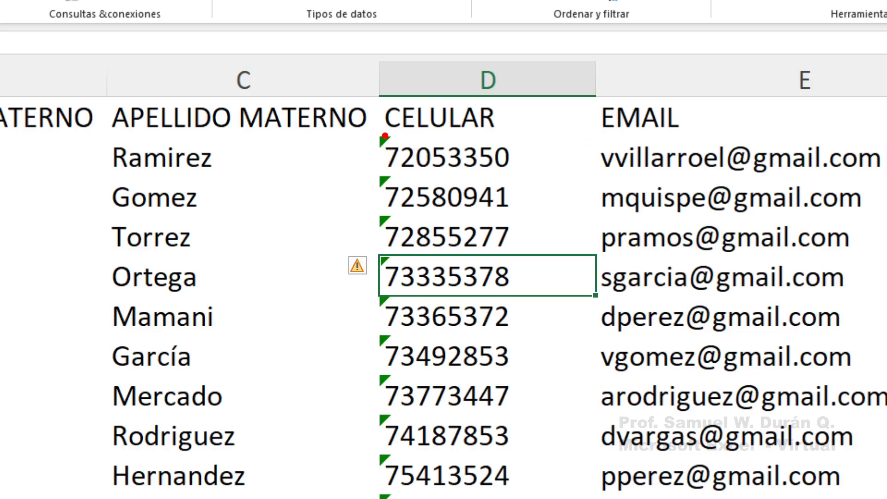
pyautogui.moveTo(385, 136); pyautogui.dragTo(593, 180)
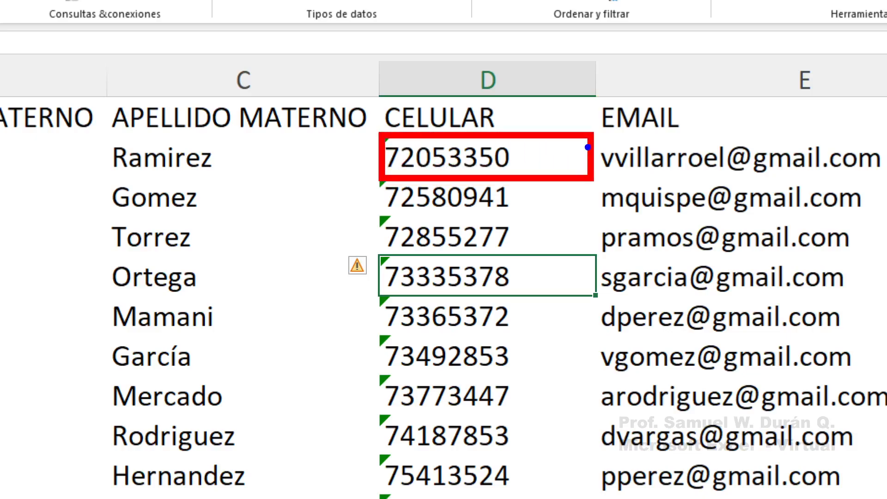
pyautogui.moveTo(592, 133)
pyautogui.mouseDown()
pyautogui.moveTo(494, 178)
pyautogui.moveTo(466, 180)
pyautogui.mouseUp()
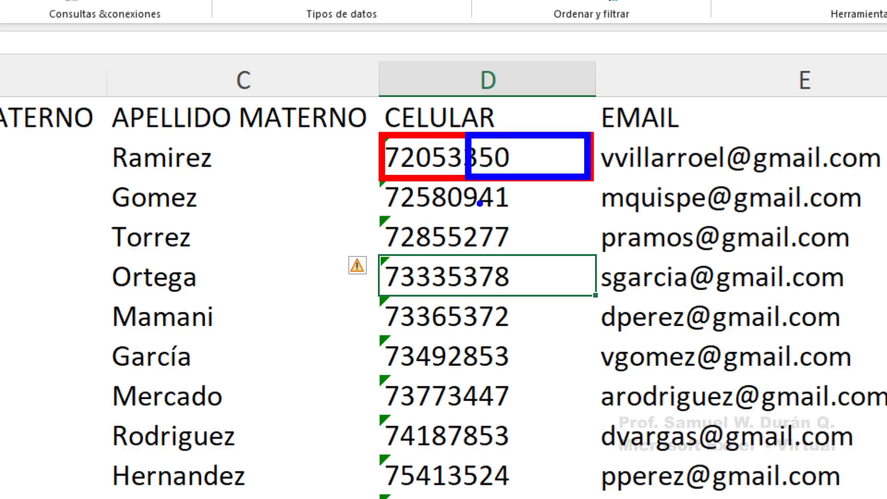
pyautogui.moveTo(588, 121); pyautogui.dragTo(469, 121)
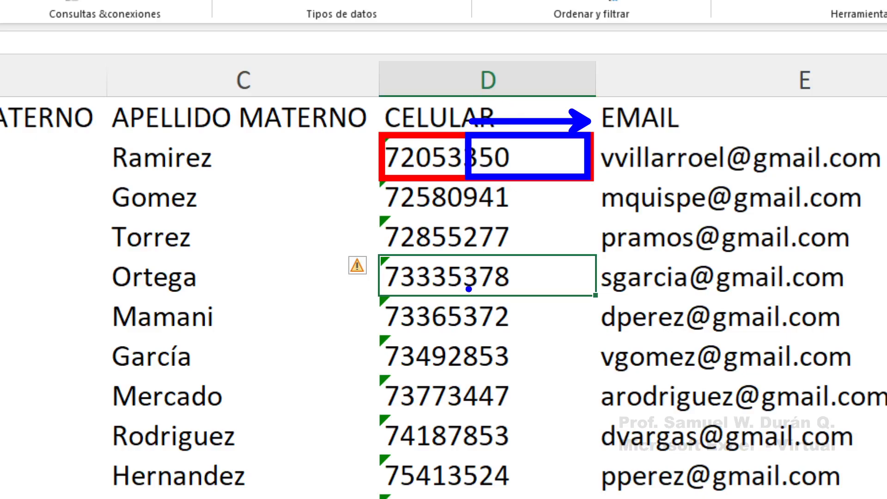
pyautogui.press('r')
pyautogui.moveTo(441, 285); pyautogui.dragTo(441, 324)
pyautogui.hotkey('ctrl', 'z')
pyautogui.moveTo(379, 253)
pyautogui.mouseDown()
pyautogui.moveTo(609, 292)
pyautogui.moveTo(595, 297)
pyautogui.mouseUp()
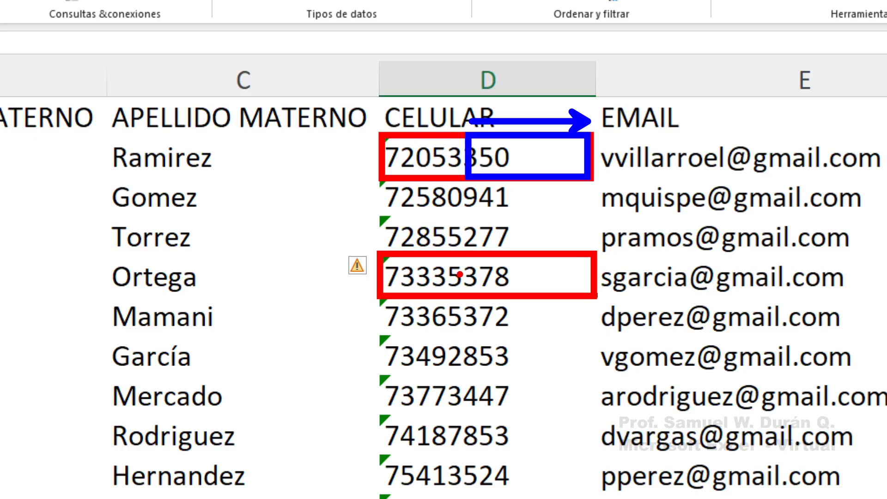
pyautogui.hotkey('ctrl', 'z')
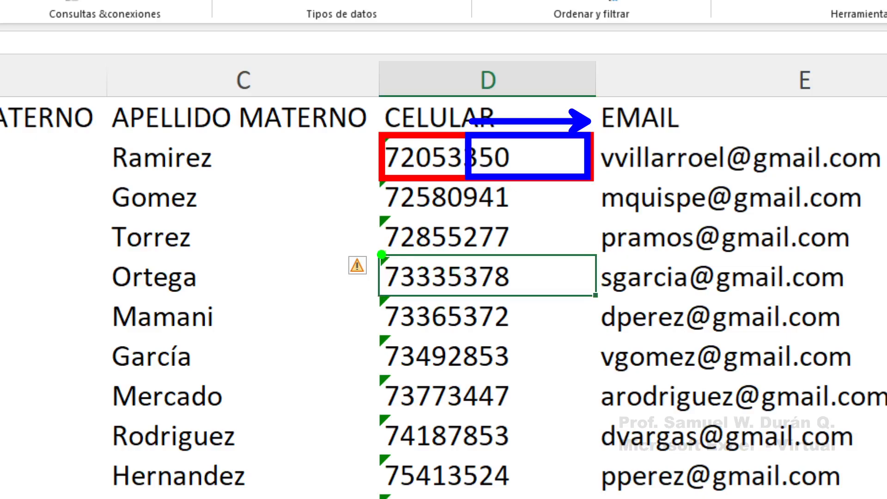
pyautogui.moveTo(377, 252); pyautogui.dragTo(598, 300)
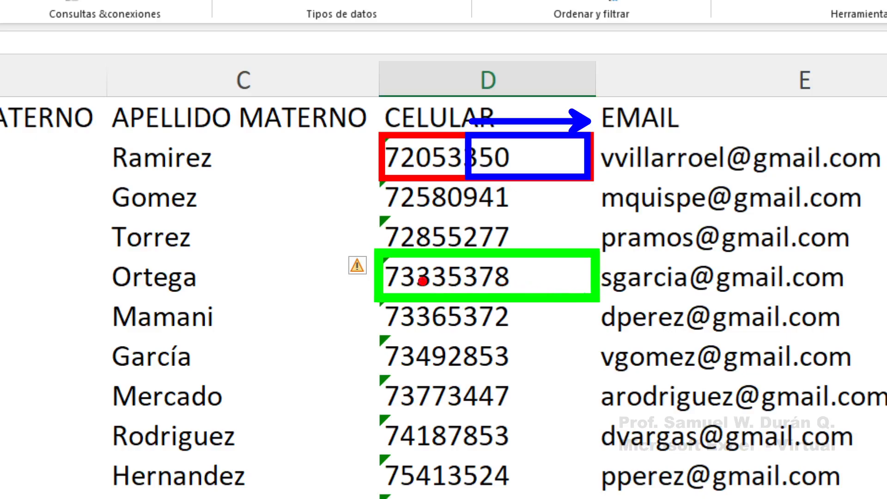
pyautogui.moveTo(376, 252); pyautogui.dragTo(520, 298)
pyautogui.moveTo(384, 319); pyautogui.dragTo(513, 319)
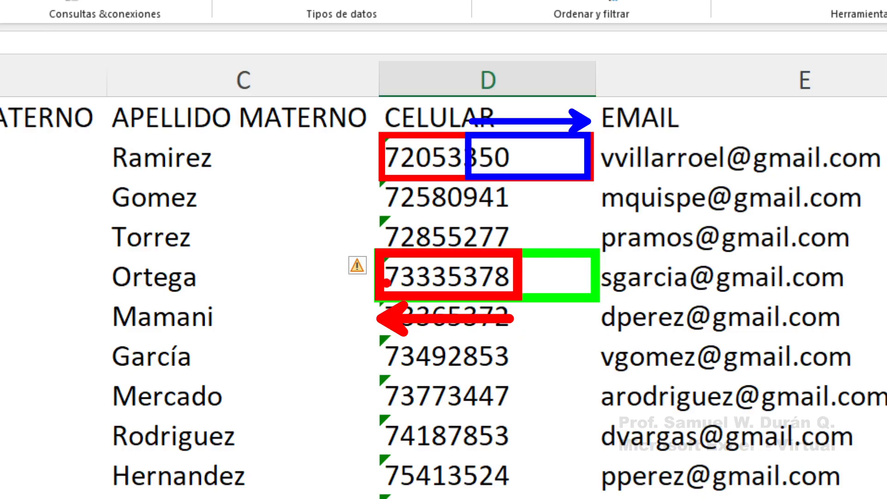
pyautogui.press('Escape')
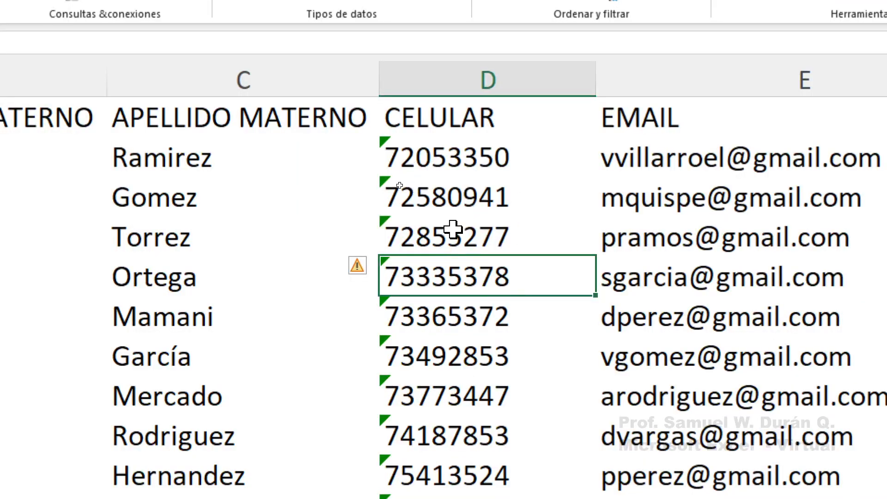
pyautogui.moveTo(433, 156); pyautogui.dragTo(456, 431)
pyautogui.click(442, 154)
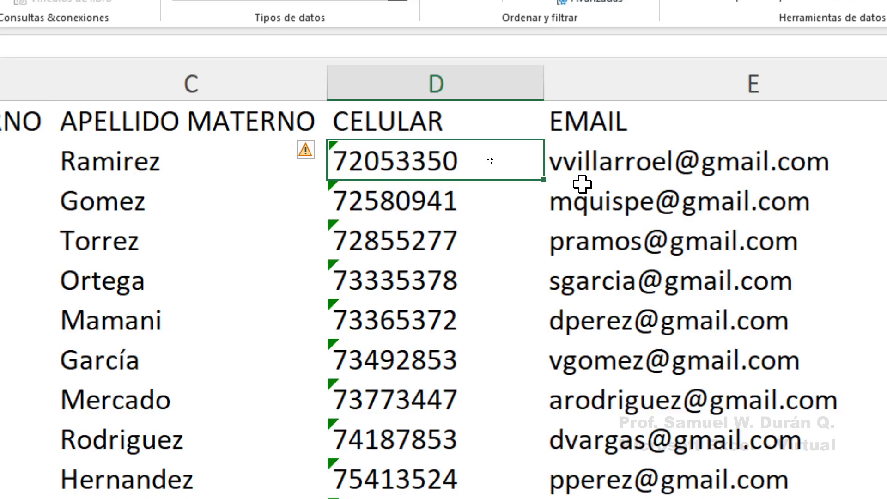
pyautogui.moveTo(441, 162); pyautogui.dragTo(430, 498)
pyautogui.moveTo(430, 433); pyautogui.dragTo(436, 370)
pyautogui.moveTo(436, 315); pyautogui.dragTo(436, 314)
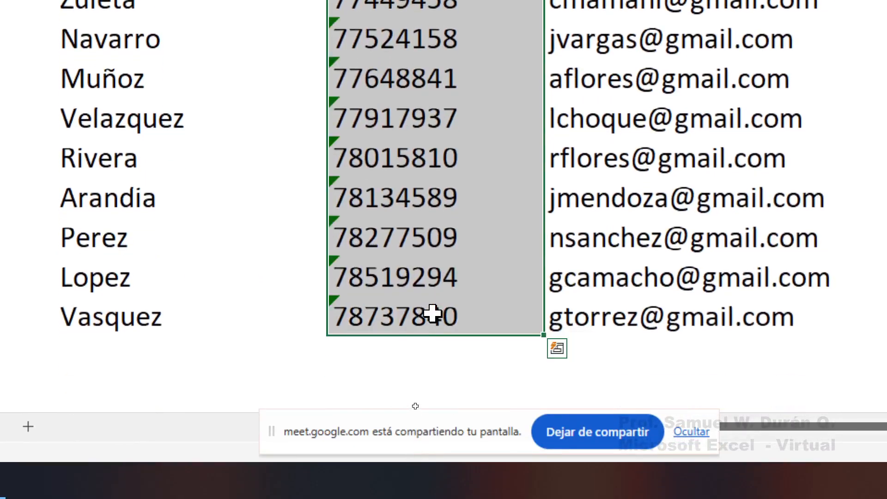
pyautogui.scroll(4, 436, 341)
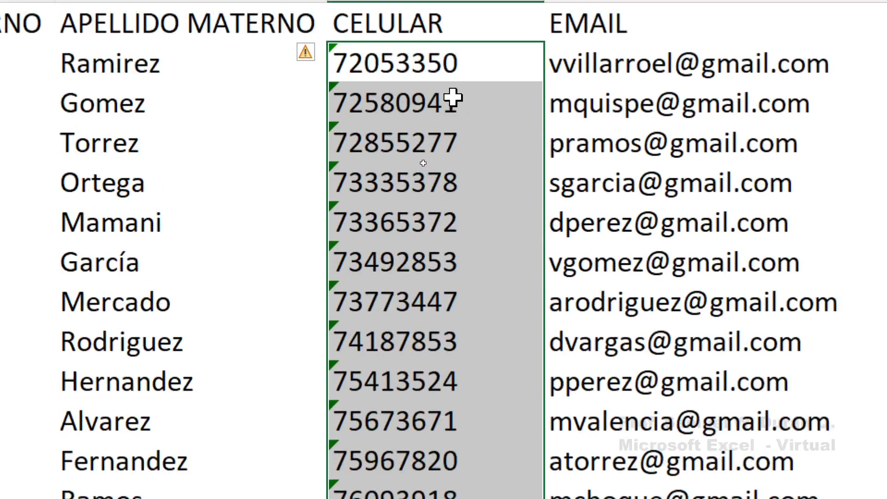
pyautogui.moveTo(401, 63); pyautogui.dragTo(373, 313)
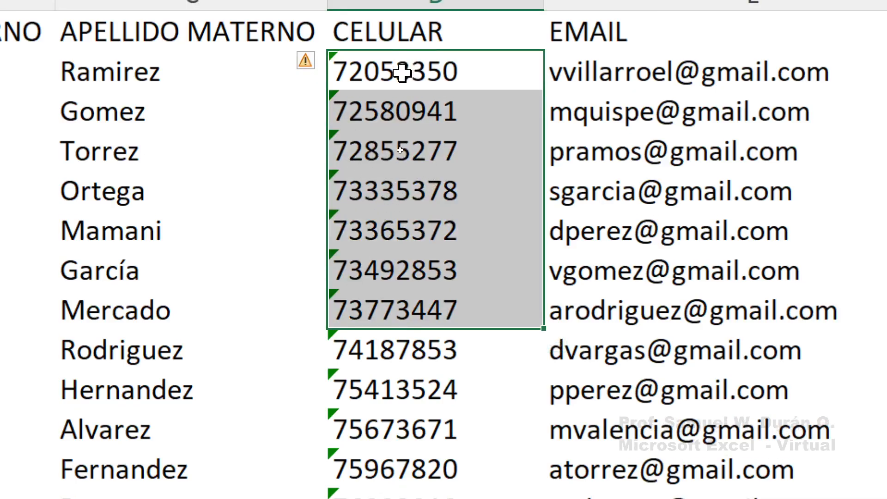
pyautogui.moveTo(409, 69); pyautogui.dragTo(396, 391)
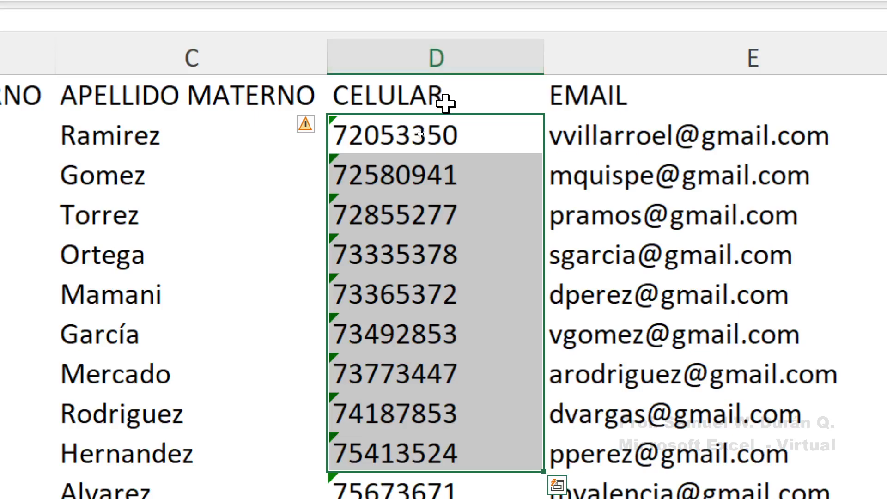
pyautogui.click(388, 32)
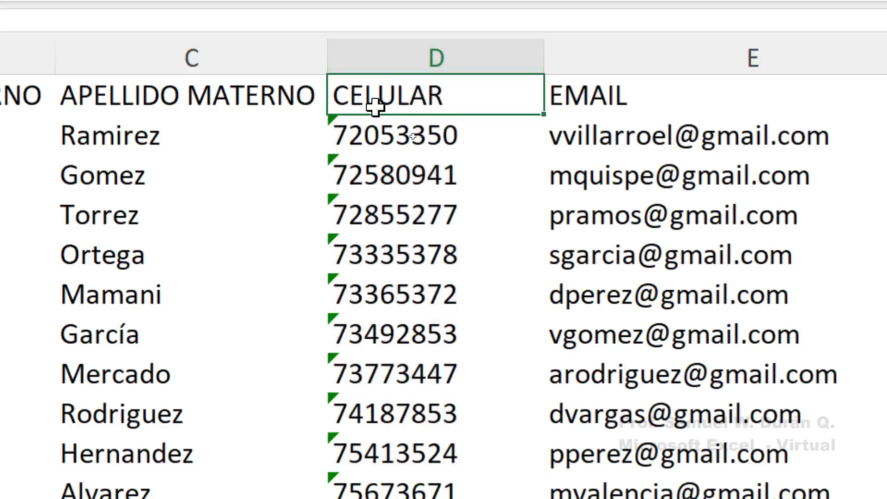
pyautogui.click(406, 137)
pyautogui.moveTo(406, 137); pyautogui.dragTo(412, 498)
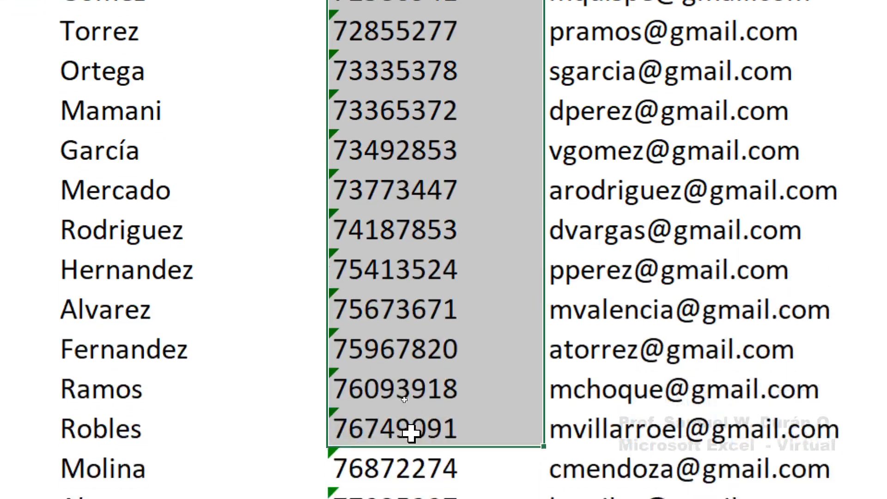
pyautogui.moveTo(411, 433); pyautogui.dragTo(394, 498)
pyautogui.moveTo(394, 419); pyautogui.dragTo(416, 331)
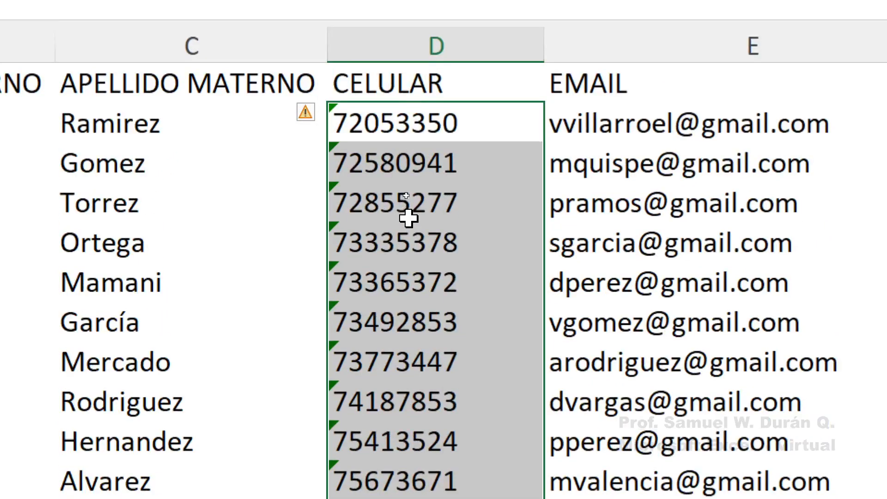
# Apply Convertir en número from the error warning to D2:D26, then deselect
pyautogui.moveTo(310, 127)
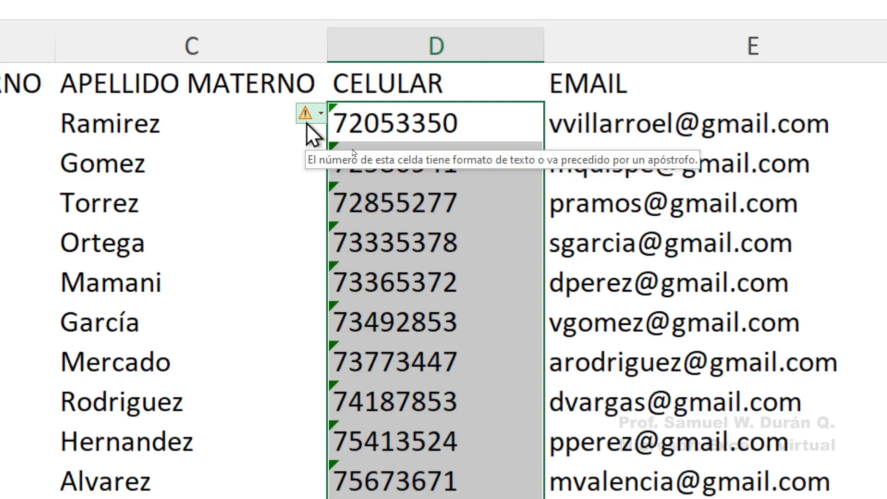
pyautogui.click(309, 116)
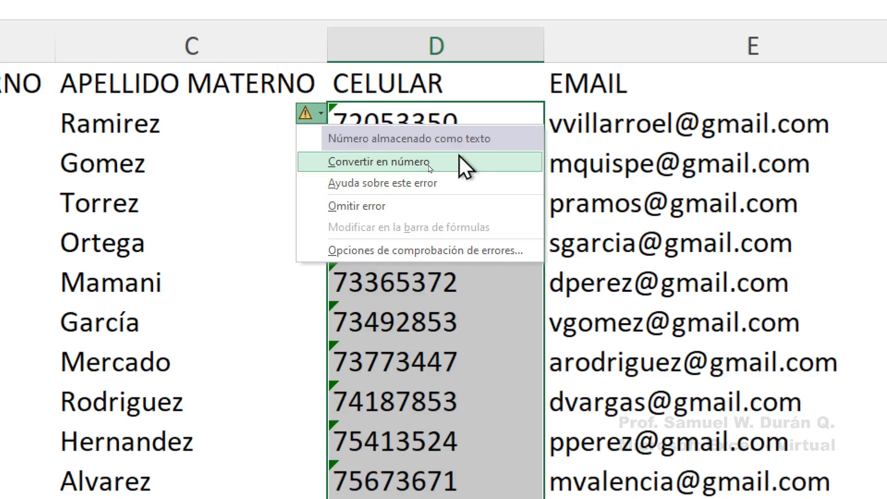
pyautogui.click(368, 175)
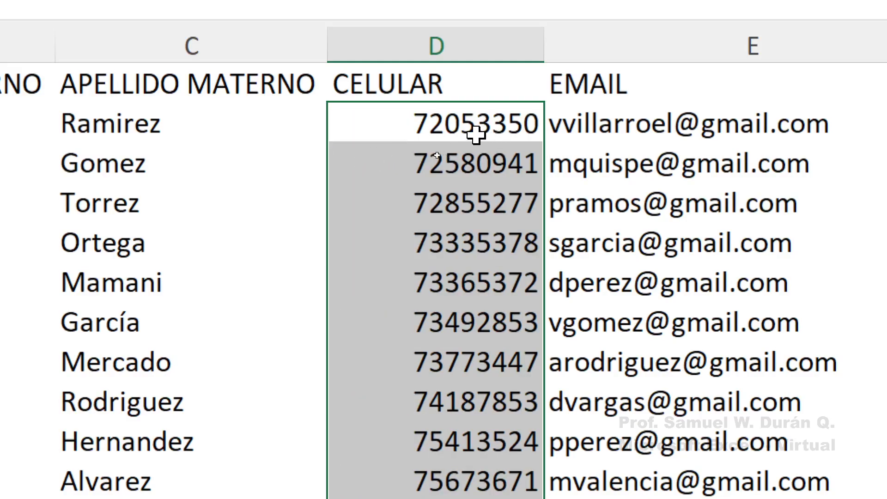
pyautogui.scroll(-7, 473, 135)
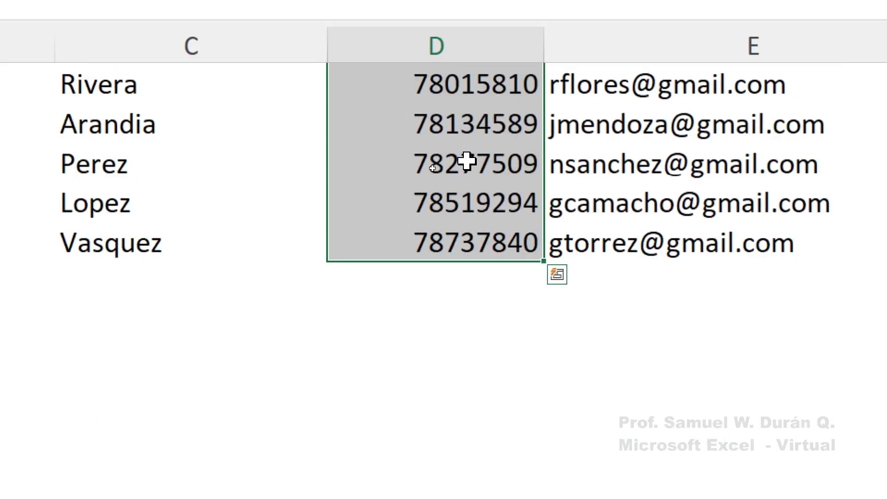
pyautogui.scroll(7, 467, 162)
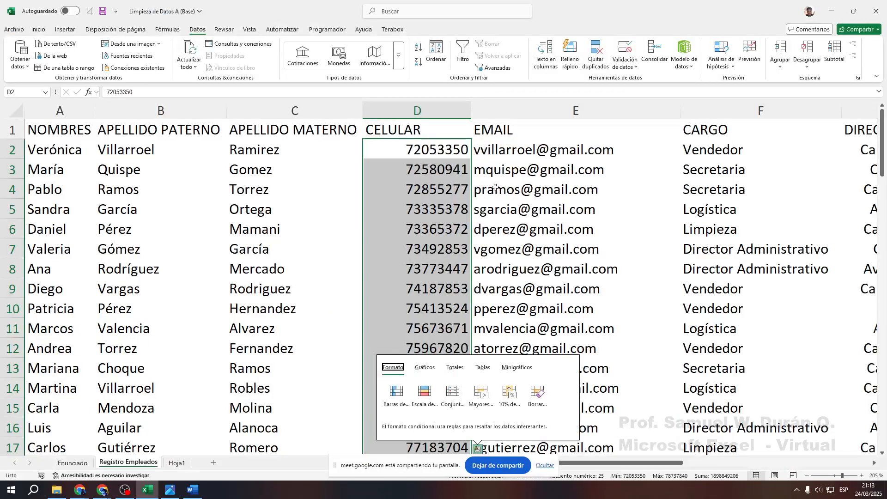
pyautogui.click(595, 199)
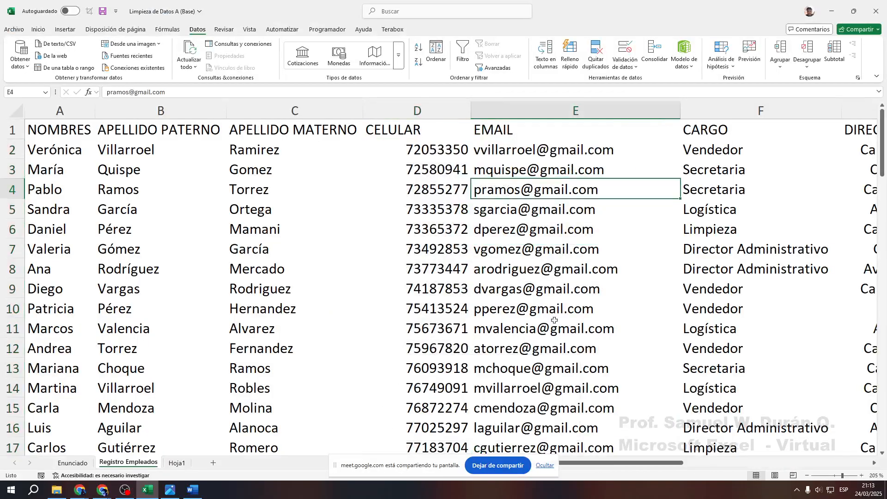